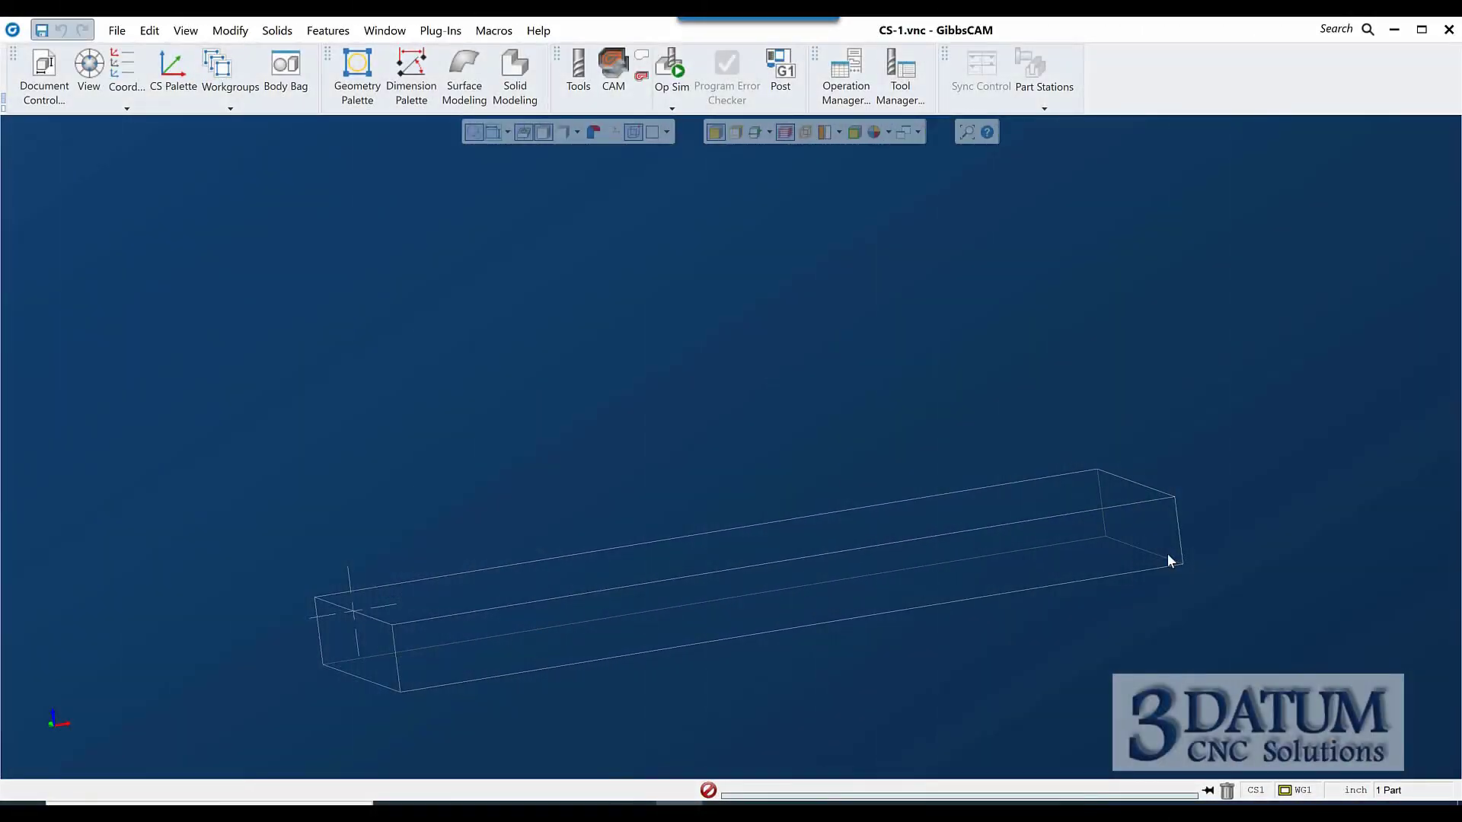
# - Set the stock limits in the document settings to X 2 and -2 and Z 2 and -2 inches
pyautogui.click(874, 419)
pyautogui.hotkey('ctrl', 'i')
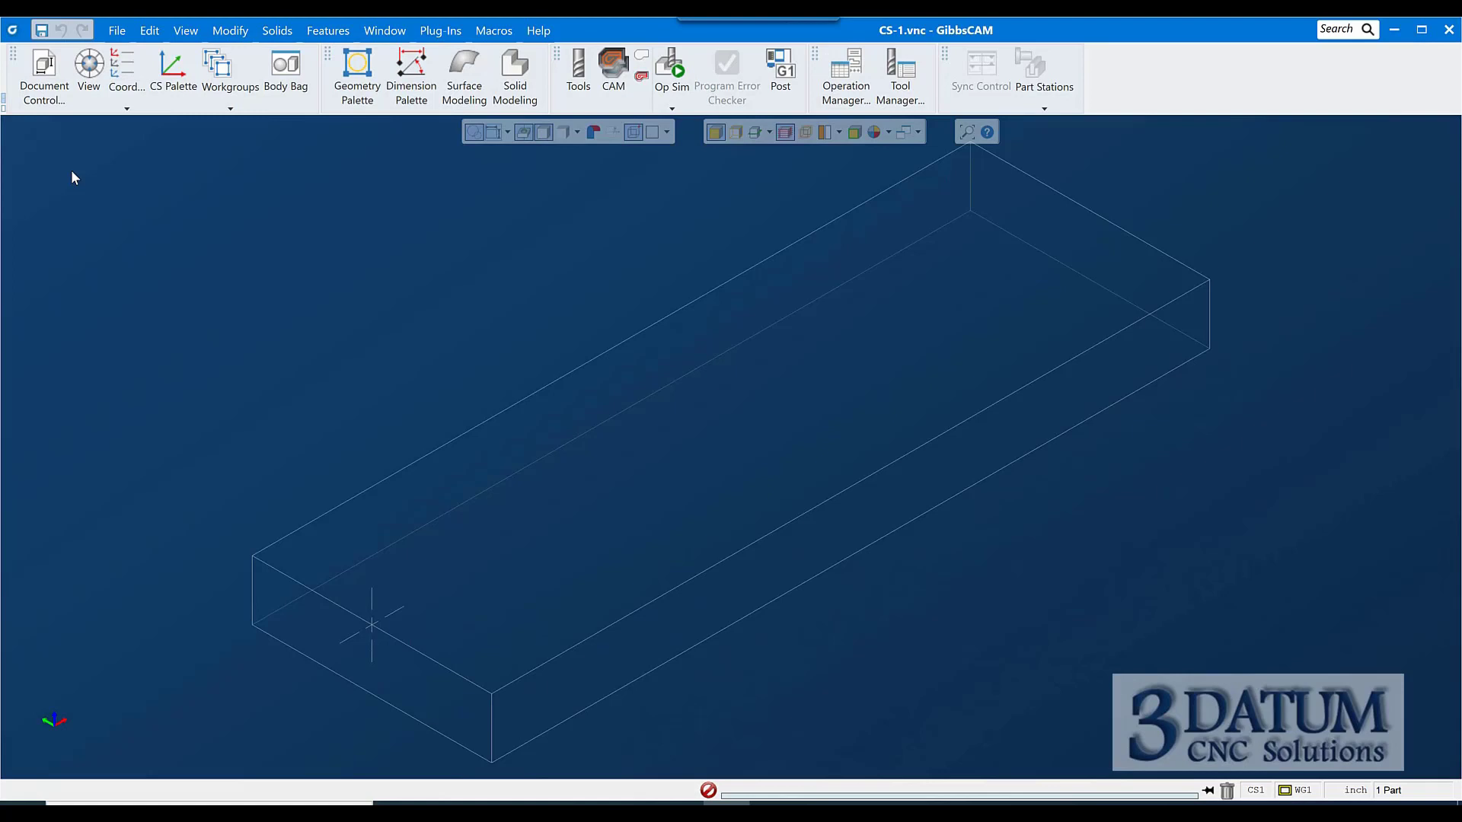
pyautogui.click(59, 91)
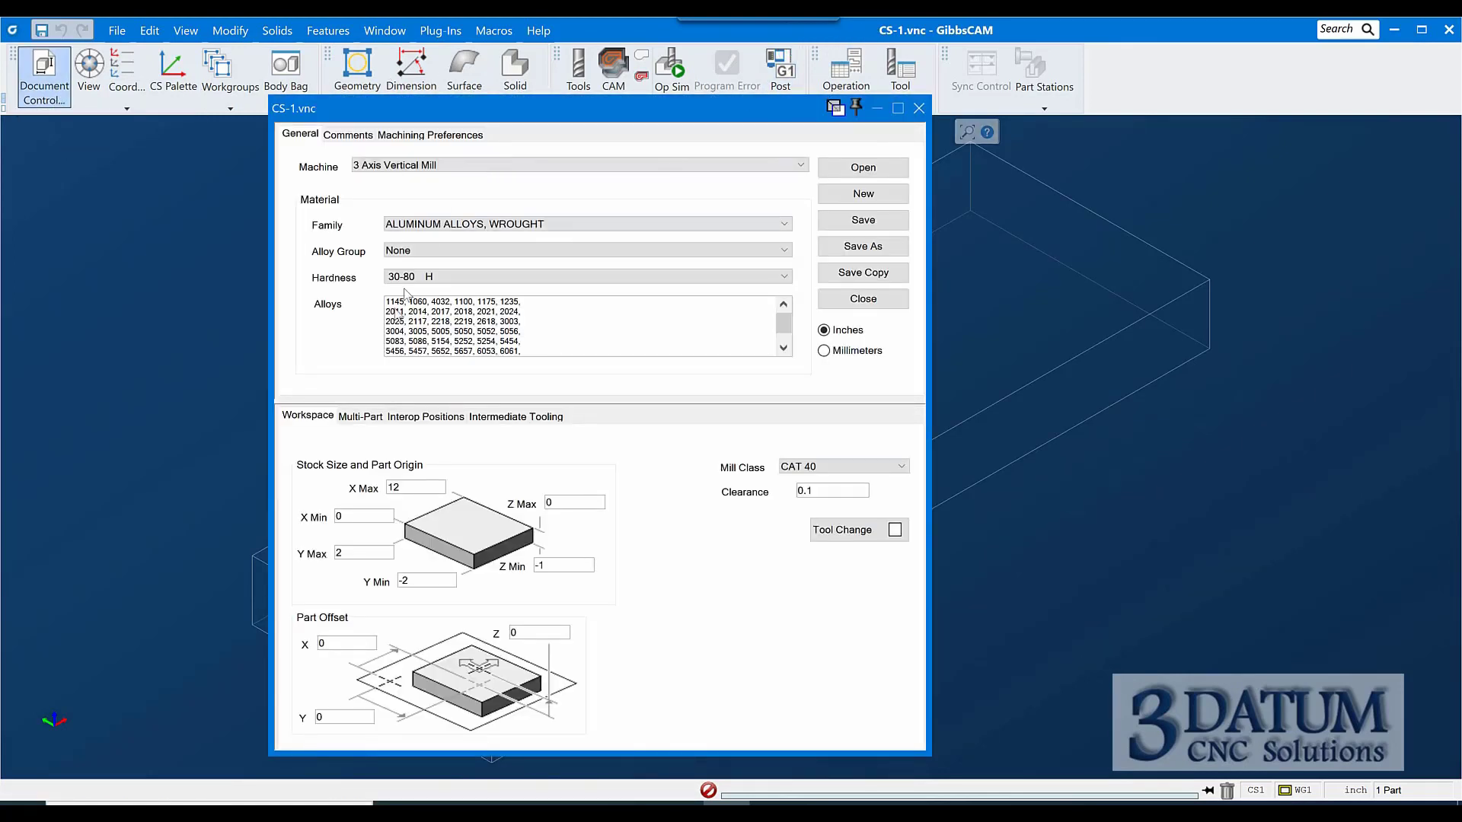
pyautogui.doubleClick(402, 487)
pyautogui.write('2')
pyautogui.press('Tab')
pyautogui.write('-2')
pyautogui.press('Tab')
pyautogui.press('Tab')
pyautogui.press('Tab')
pyautogui.write('2')
pyautogui.press('Tab')
pyautogui.write('-2')
pyautogui.press('Tab')
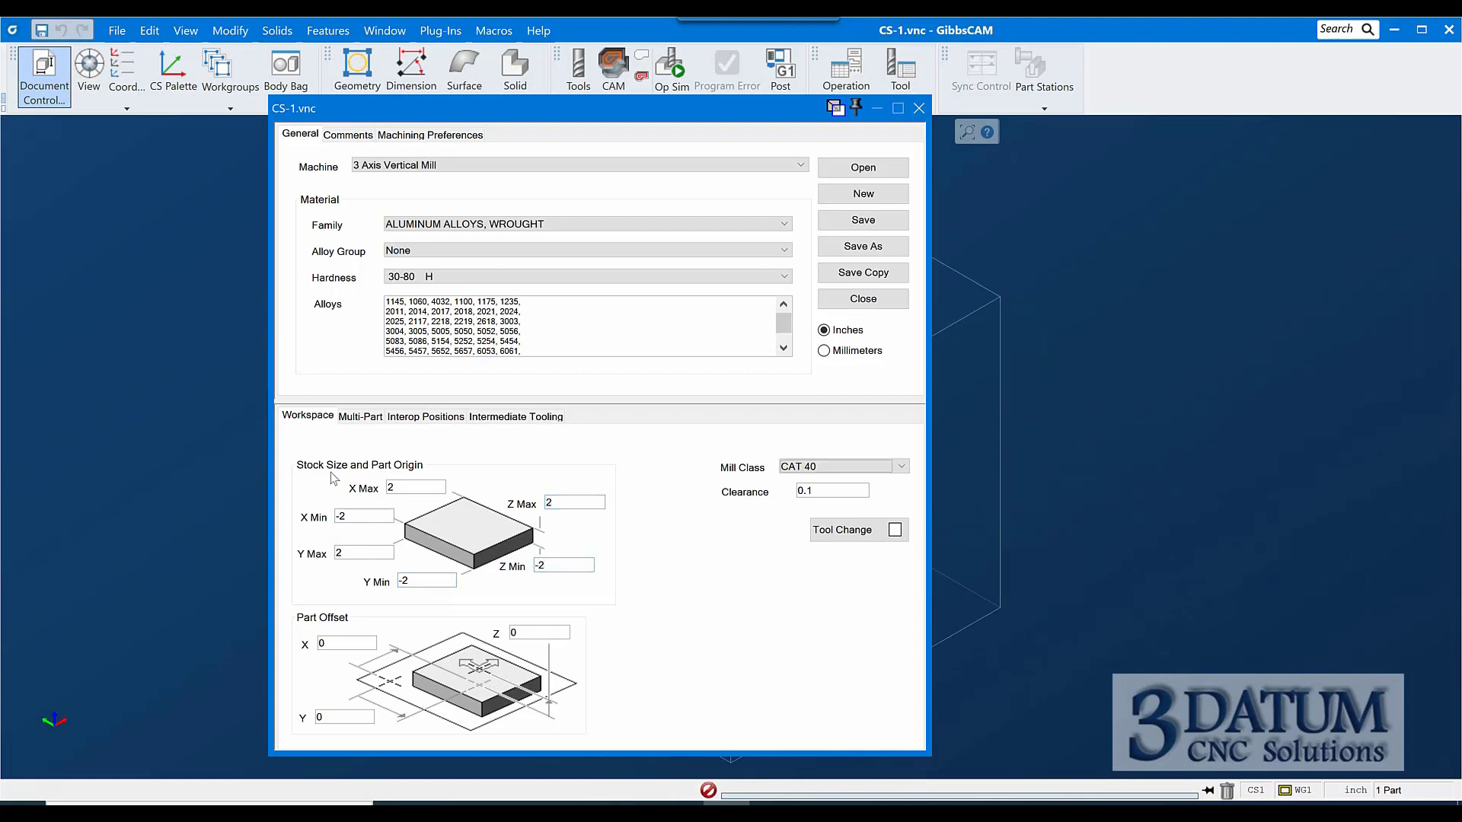
# - Set the clearance to 4, choose the 5 Axis Vertical Mill as the machine, and close the document settings
pyautogui.doubleClick(829, 493)
pyautogui.write('4')
pyautogui.click(394, 166)
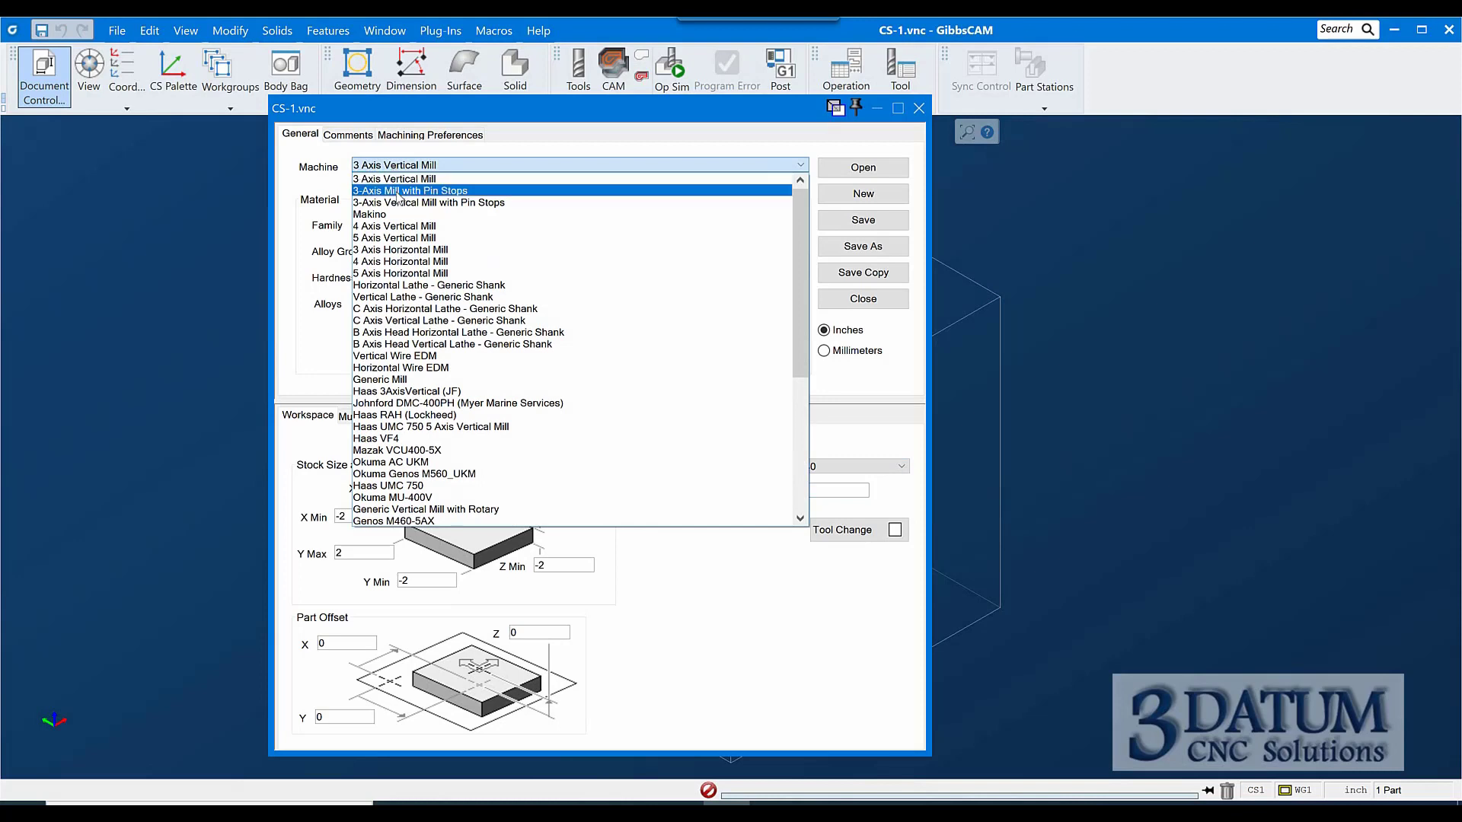
pyautogui.click(416, 238)
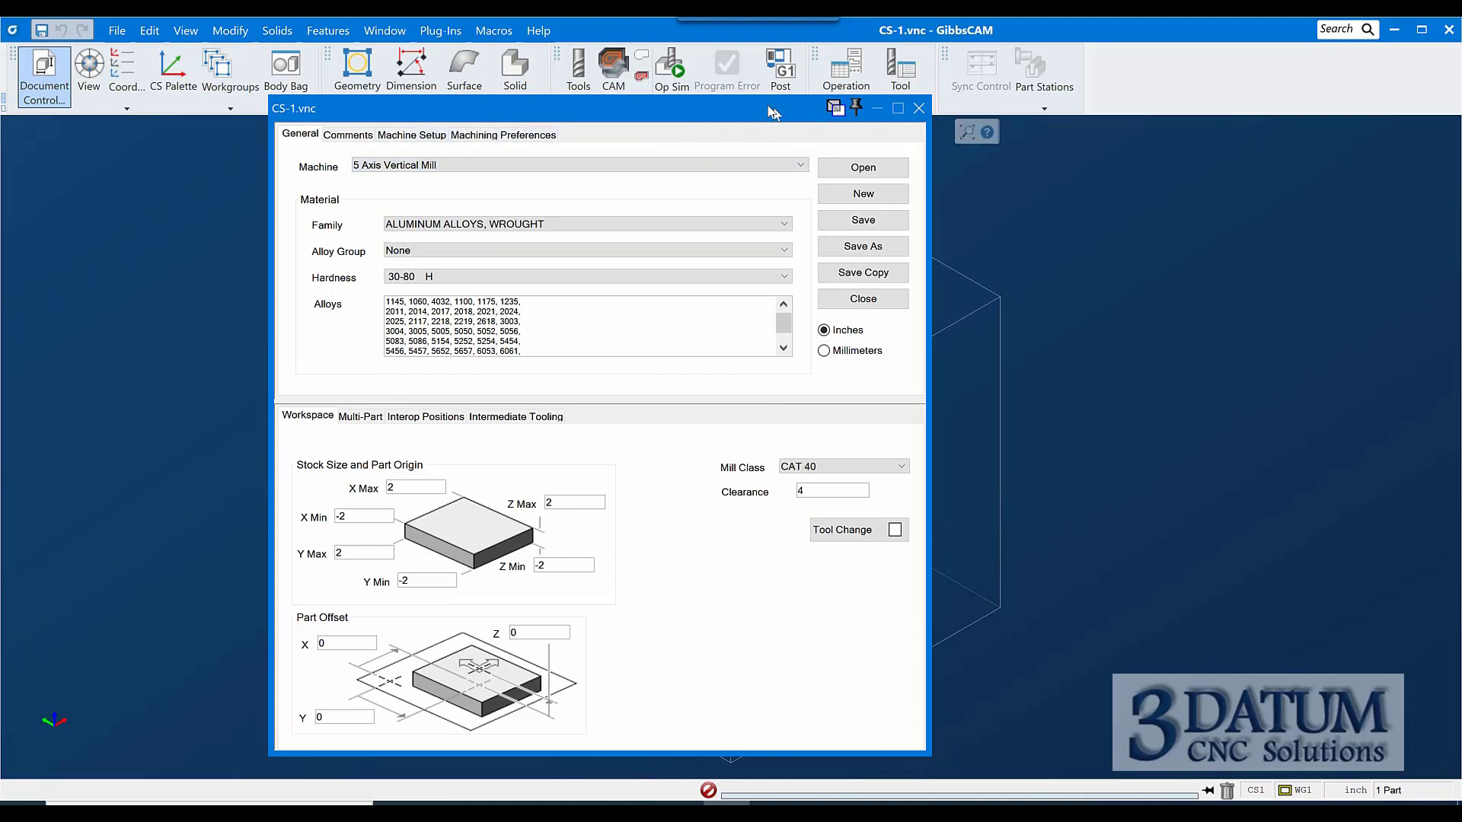
pyautogui.click(919, 108)
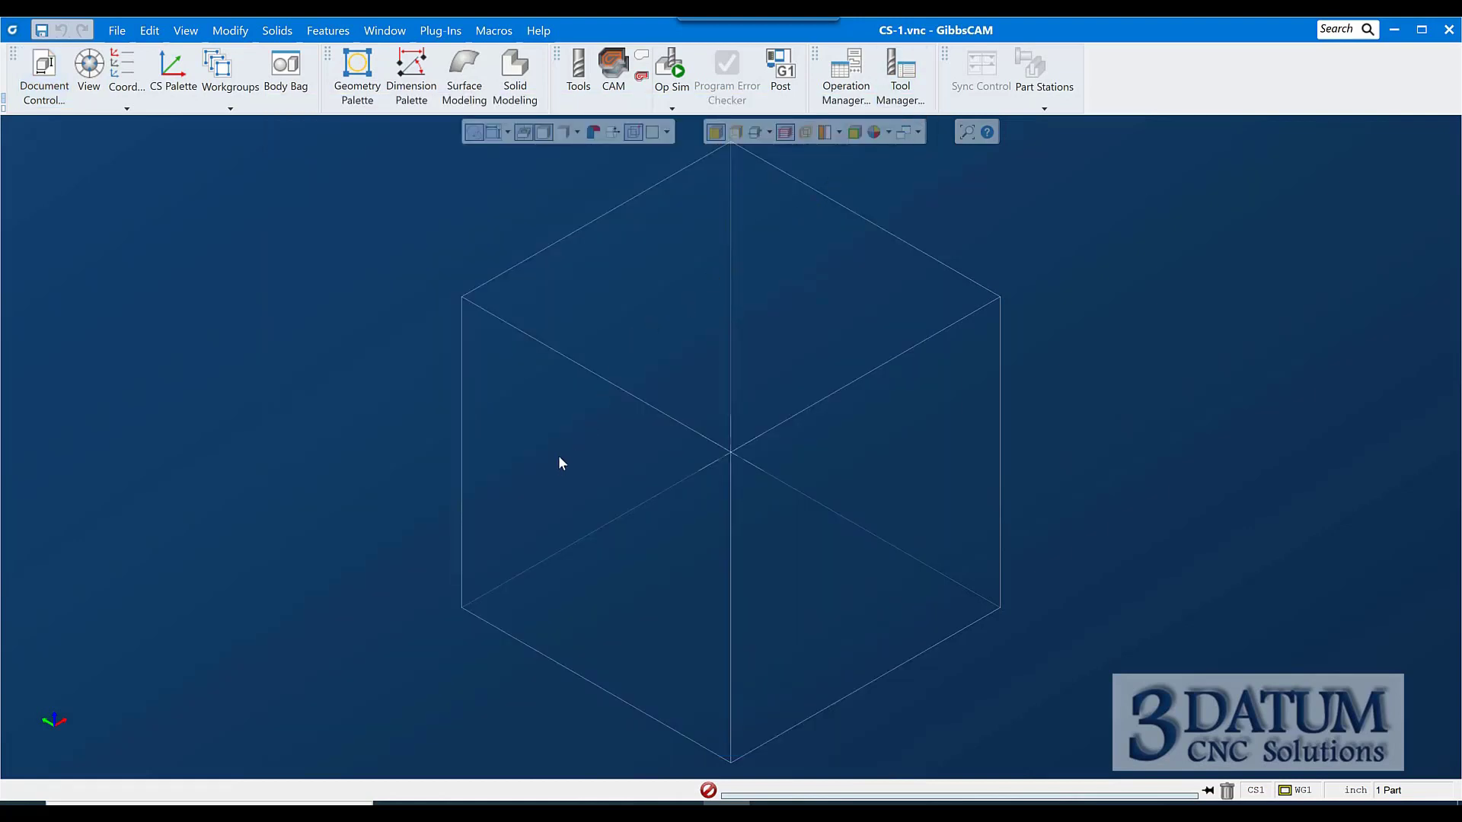
# - Show the active coordinate system's grid and axis marker inside the stock cube
pyautogui.moveTo(587, 596); pyautogui.dragTo(522, 460, button='middle')
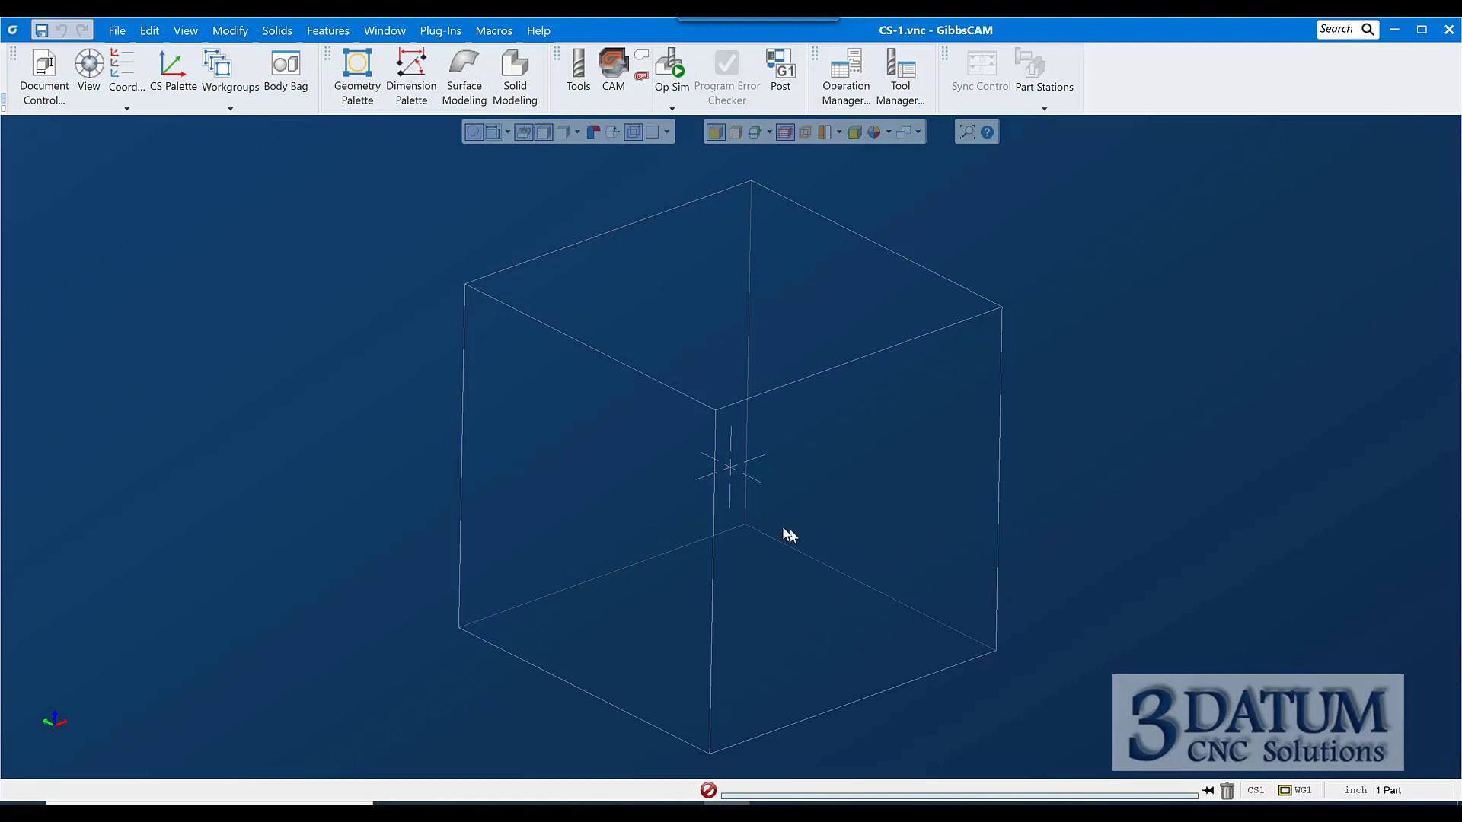
pyautogui.click(652, 133)
pyautogui.moveTo(704, 550); pyautogui.dragTo(767, 499, button='middle')
pyautogui.moveTo(659, 562); pyautogui.dragTo(810, 515, button='middle')
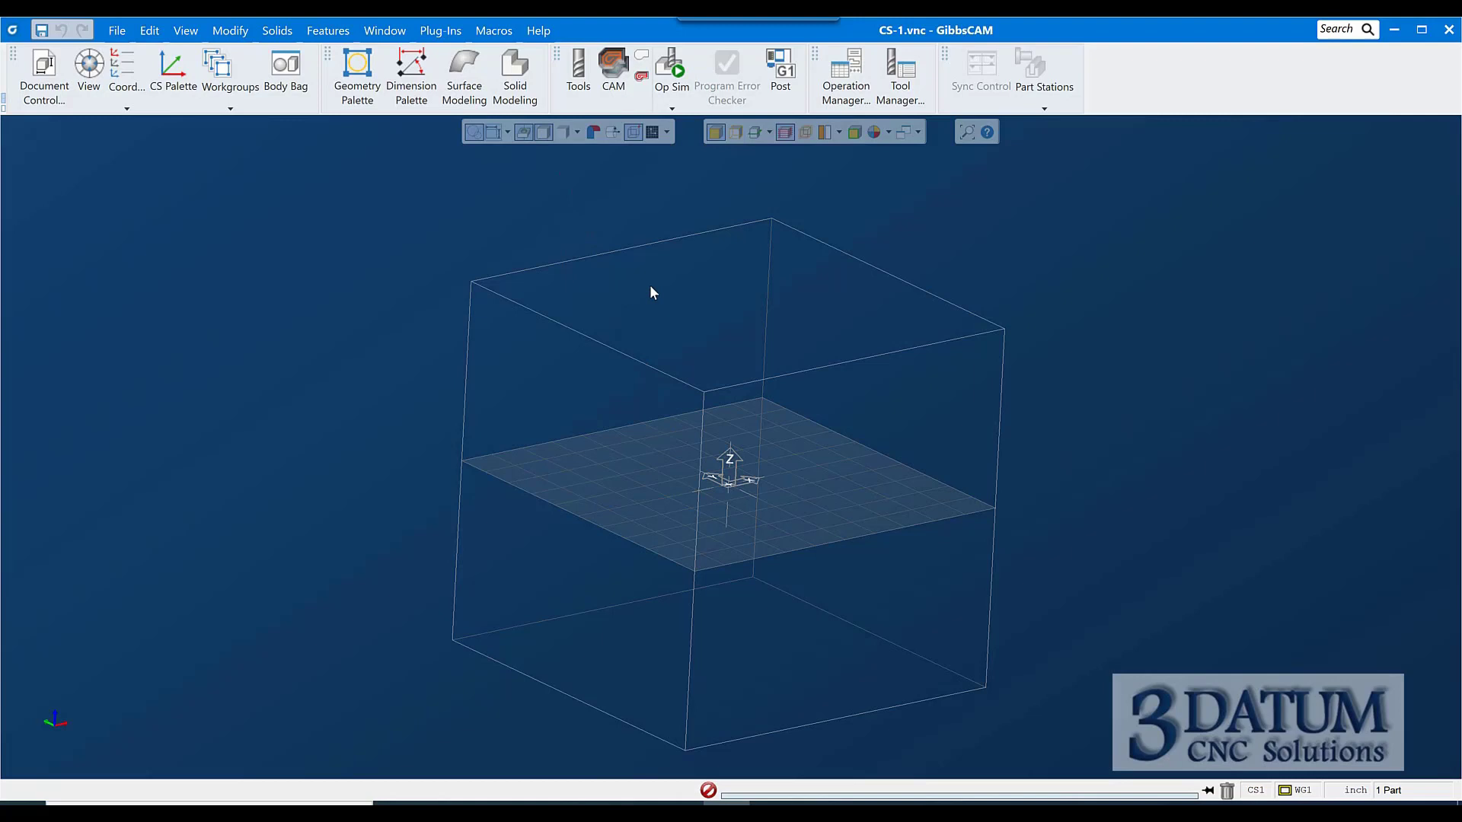
# - Examine the coordinate system grid and the stock cube from several angles and in the isometric view
pyautogui.moveTo(915, 468); pyautogui.dragTo(327, 460, button='middle')
pyautogui.moveTo(608, 428); pyautogui.dragTo(500, 391, button='middle')
pyautogui.moveTo(765, 503); pyautogui.dragTo(561, 695, button='middle')
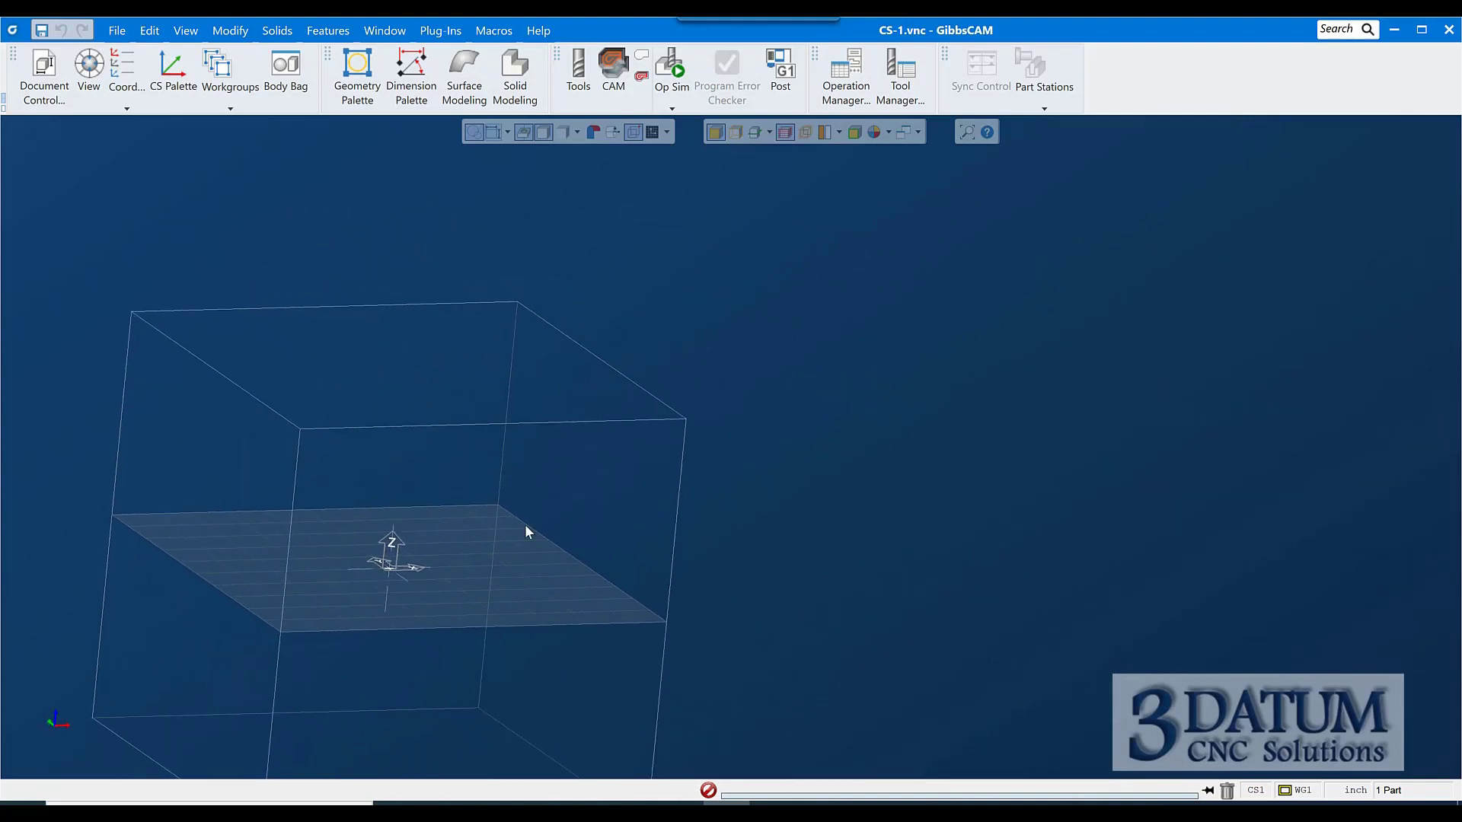
pyautogui.hotkey('ctrl', 'f')
pyautogui.hotkey('ctrl', '7')
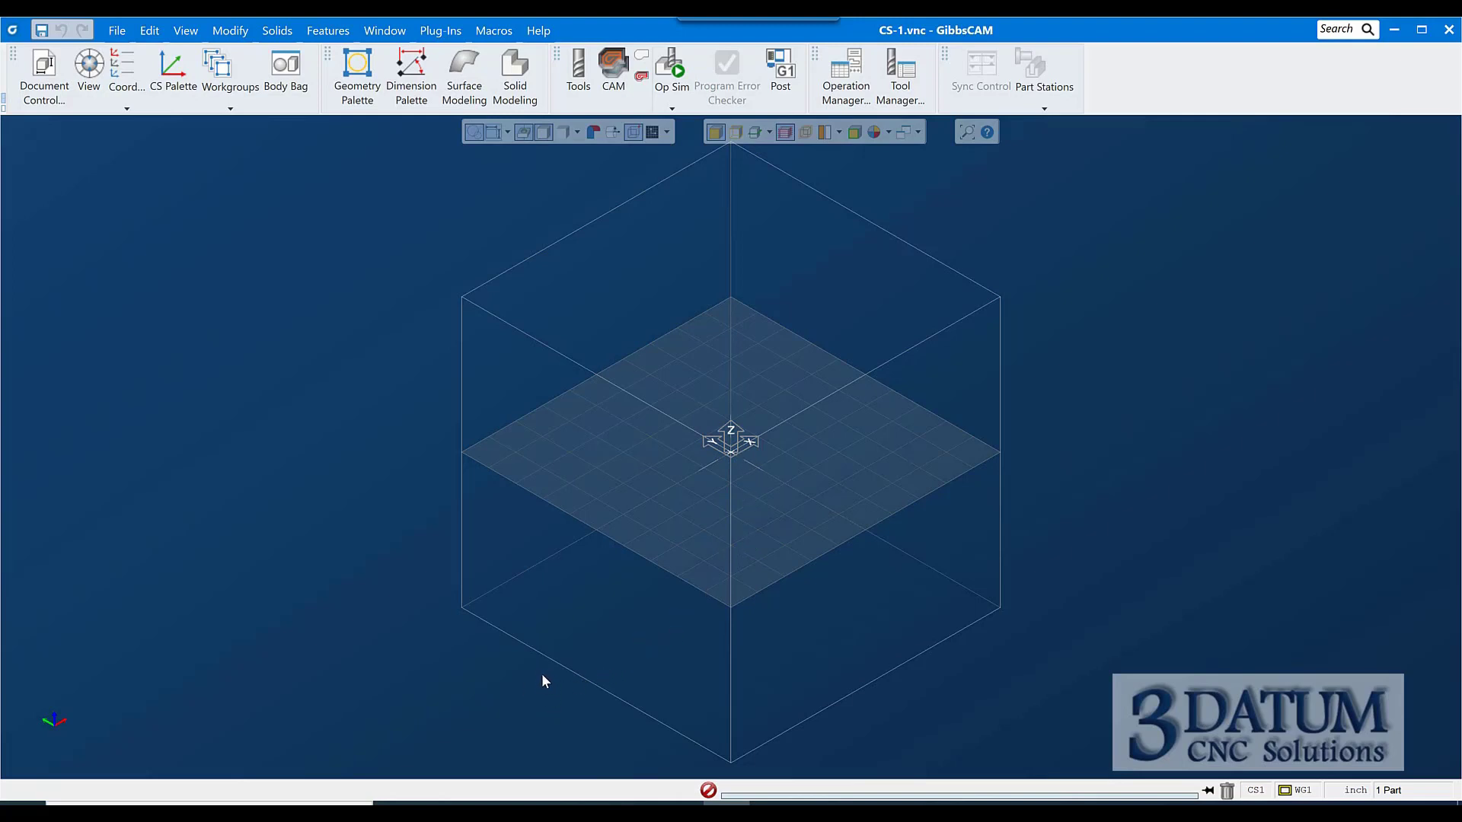
pyautogui.moveTo(541, 679); pyautogui.dragTo(418, 477, button='middle')
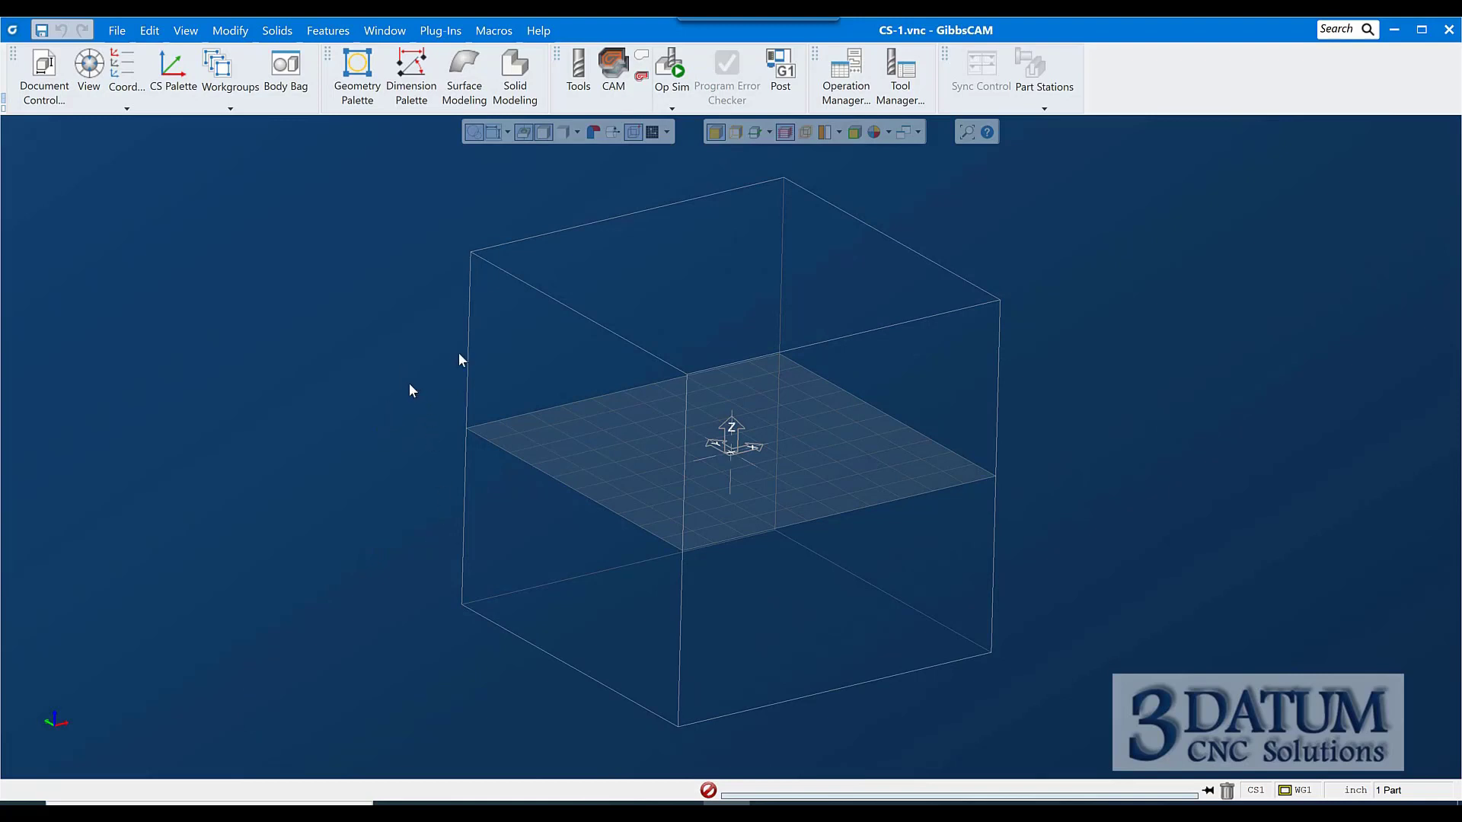
pyautogui.moveTo(672, 304); pyautogui.dragTo(524, 485, button='middle')
pyautogui.hotkey('ctrl', 'i')
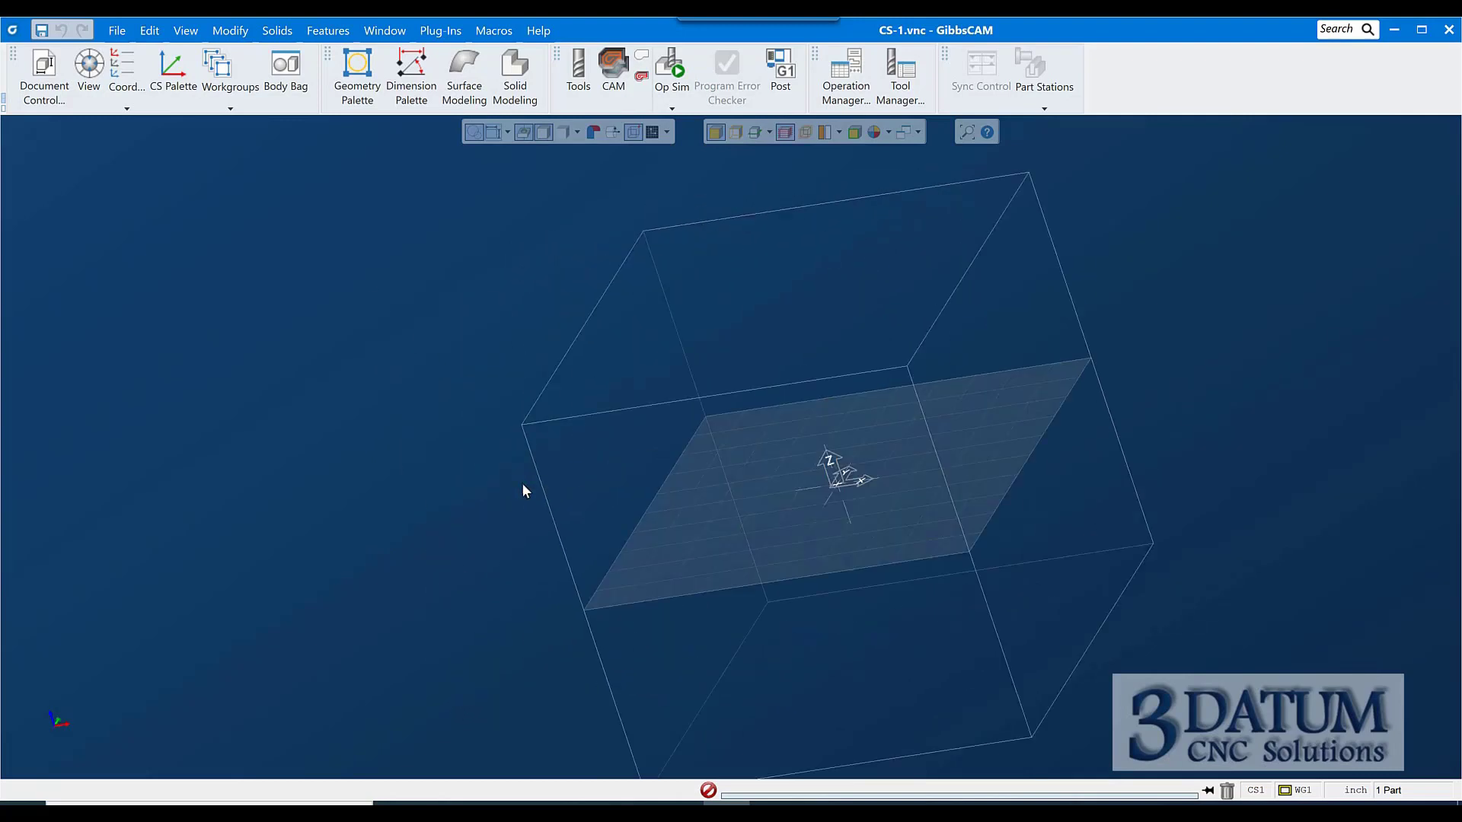
pyautogui.moveTo(661, 628); pyautogui.dragTo(801, 440, button='middle')
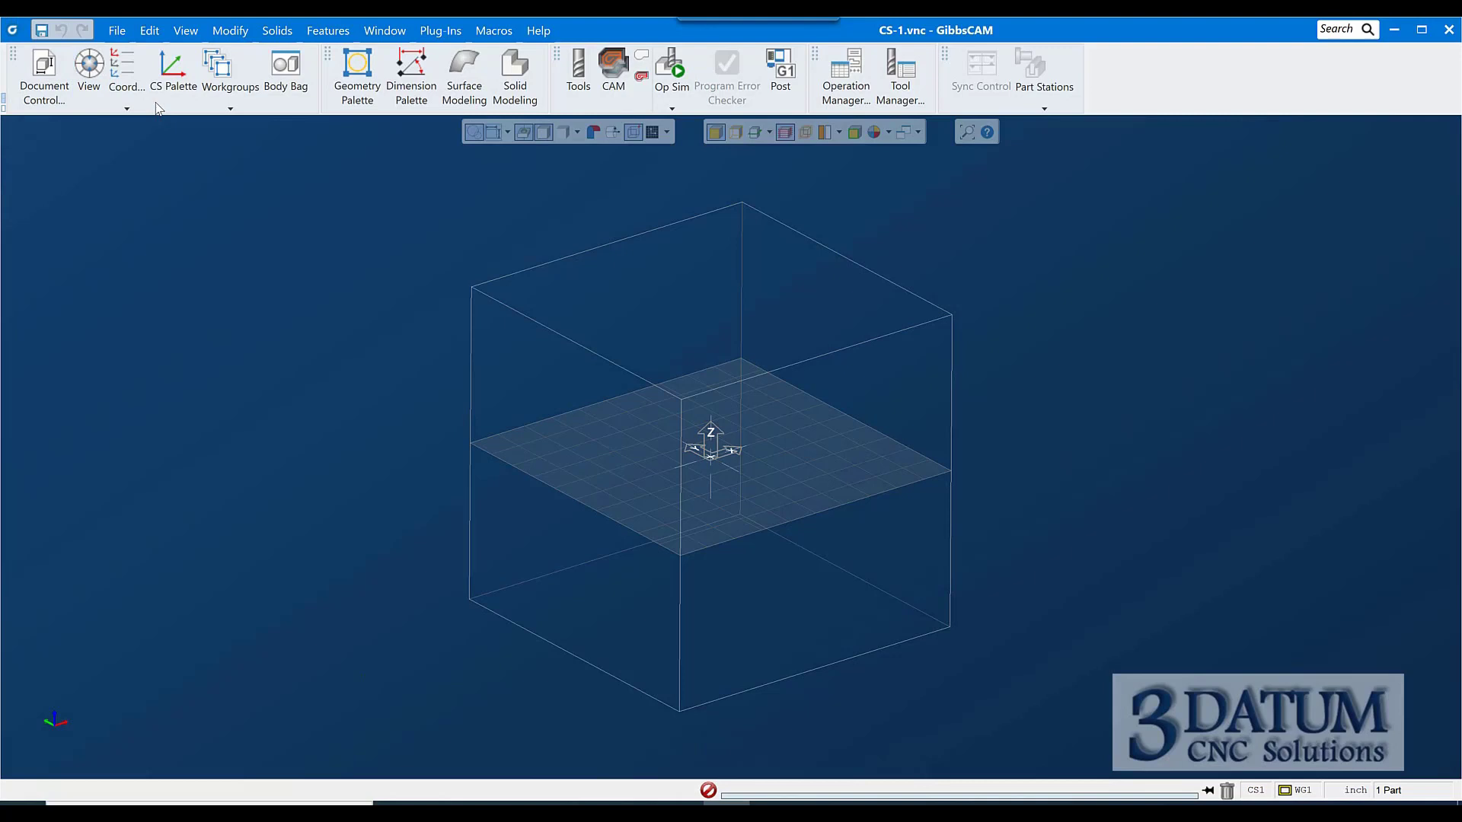
# - Open the coordinate system list and create six new coordinate systems below the XY plane
pyautogui.click(124, 67)
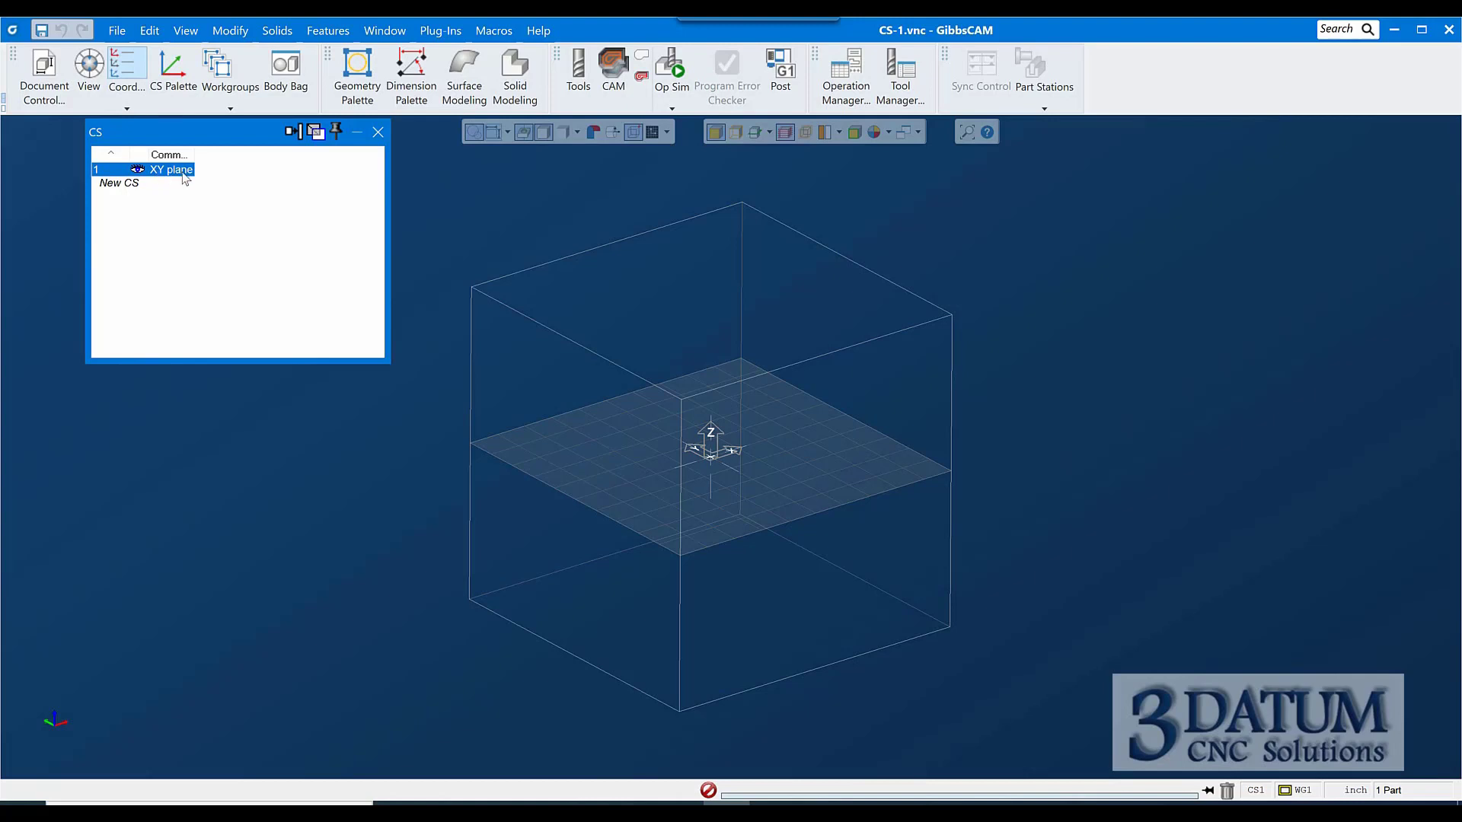
pyautogui.click(131, 184)
pyautogui.click(121, 198)
pyautogui.click(118, 209)
pyautogui.click(121, 224)
pyautogui.click(123, 238)
pyautogui.click(124, 252)
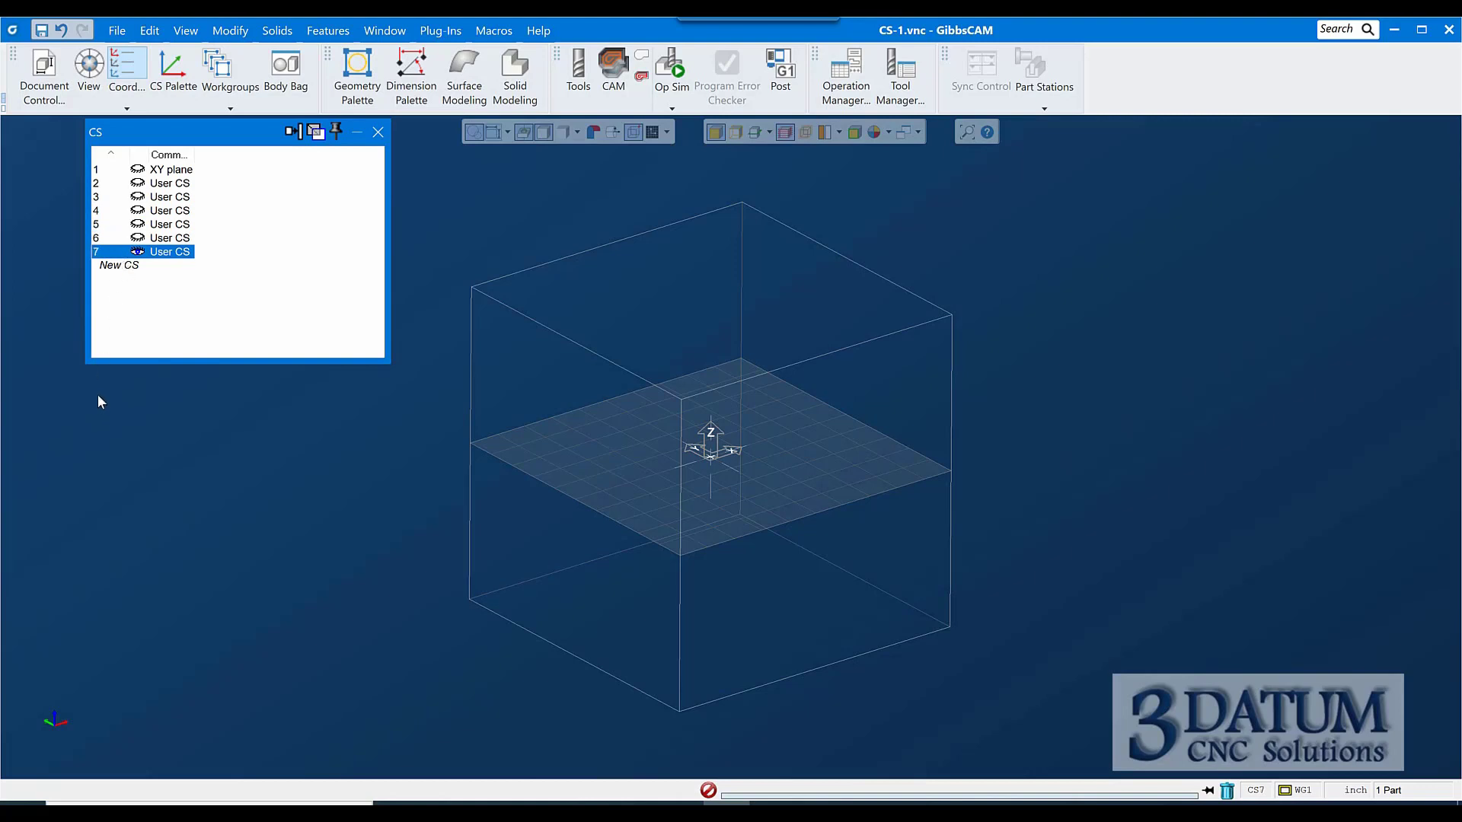
# - Rename coordinate system 2 as Top and coordinate system 3 as Front
pyautogui.click(160, 186)
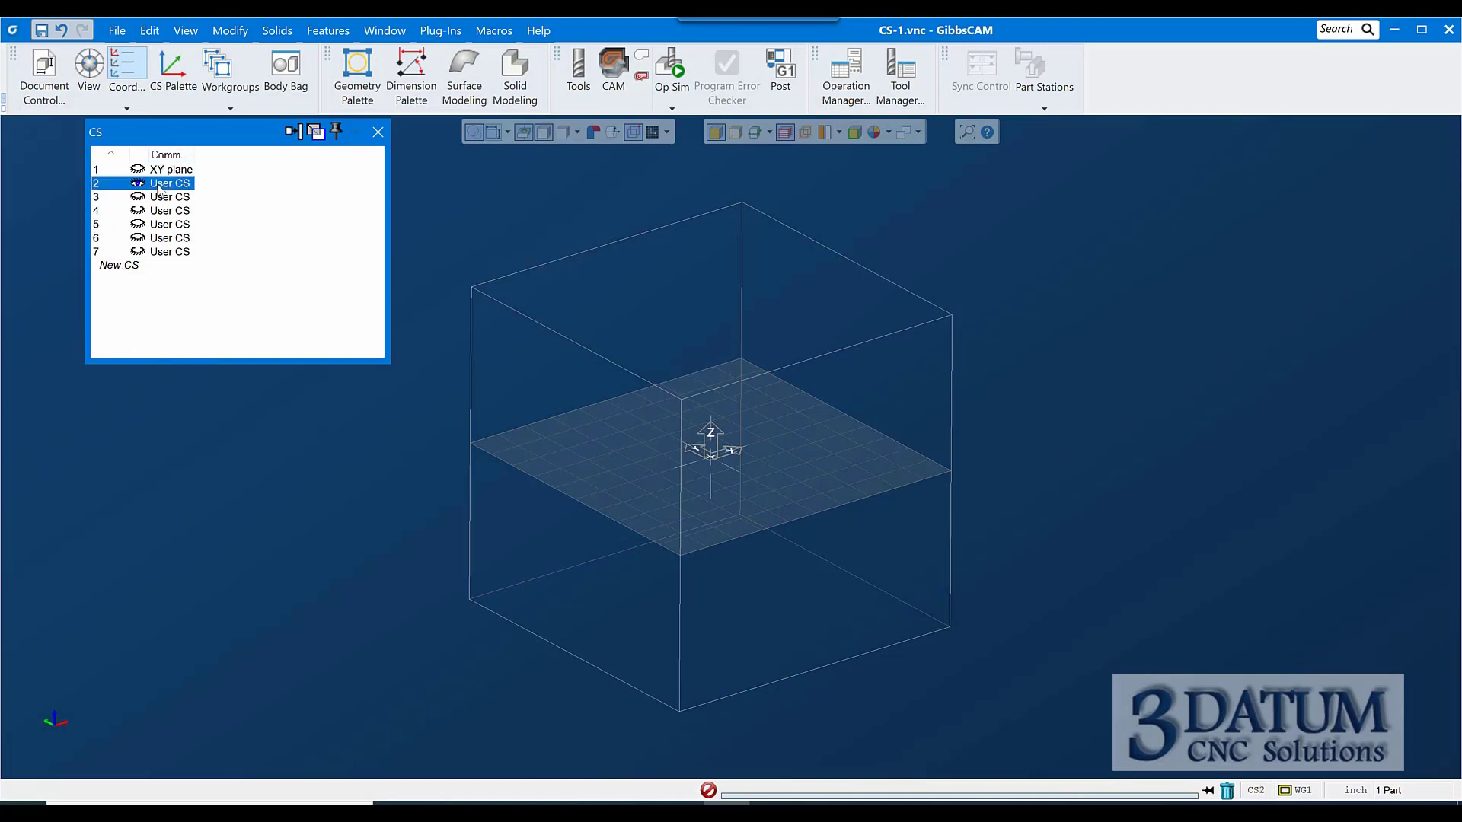
pyautogui.write('Top')
pyautogui.click(185, 200)
pyautogui.click(184, 200)
pyautogui.write('Front')
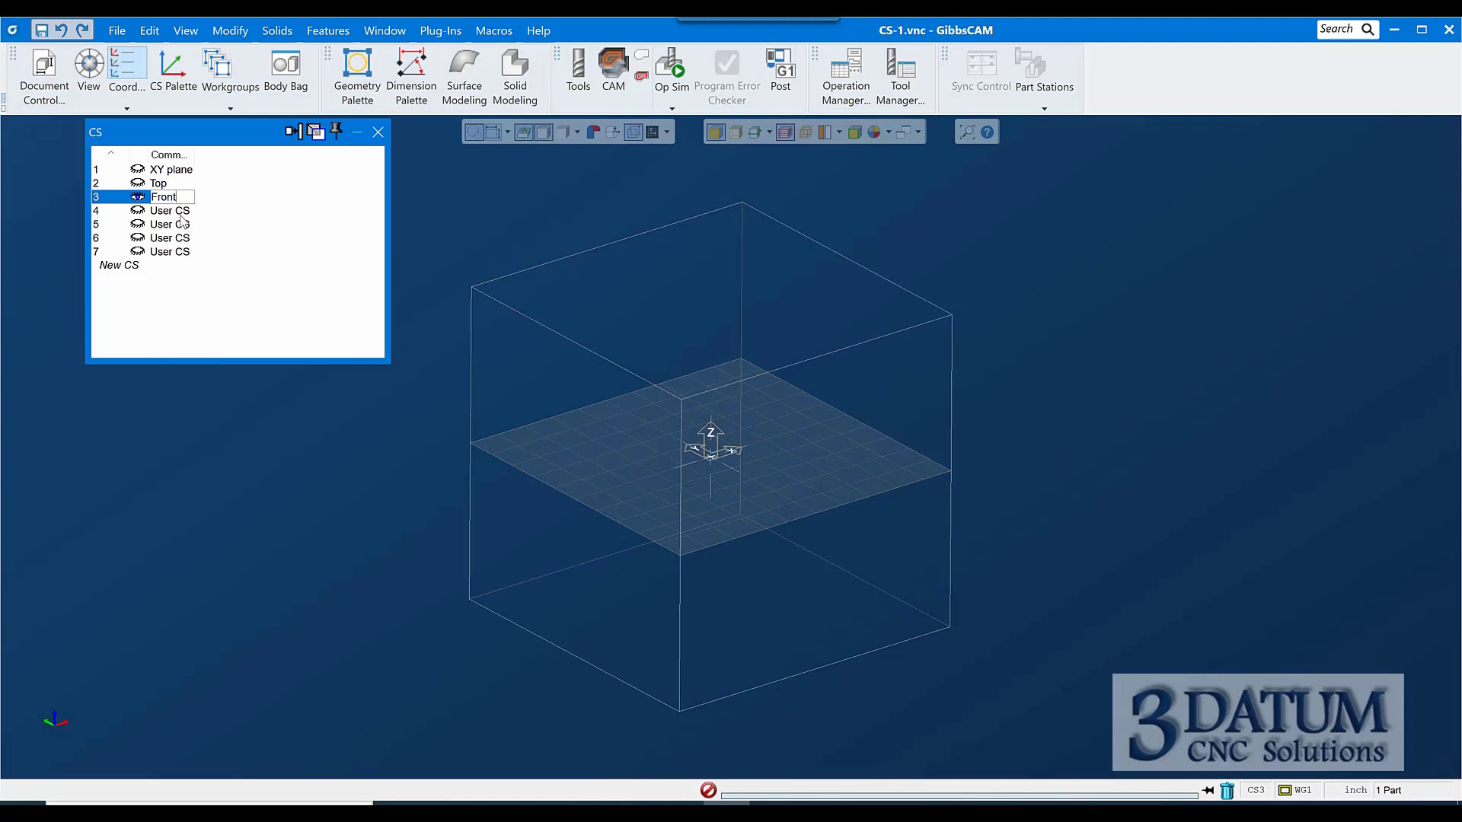
# - Rename coordinate system 4 as Right and coordinate system 5 as Back
pyautogui.click(179, 214)
pyautogui.press('BackSpace')
pyautogui.write('Right')
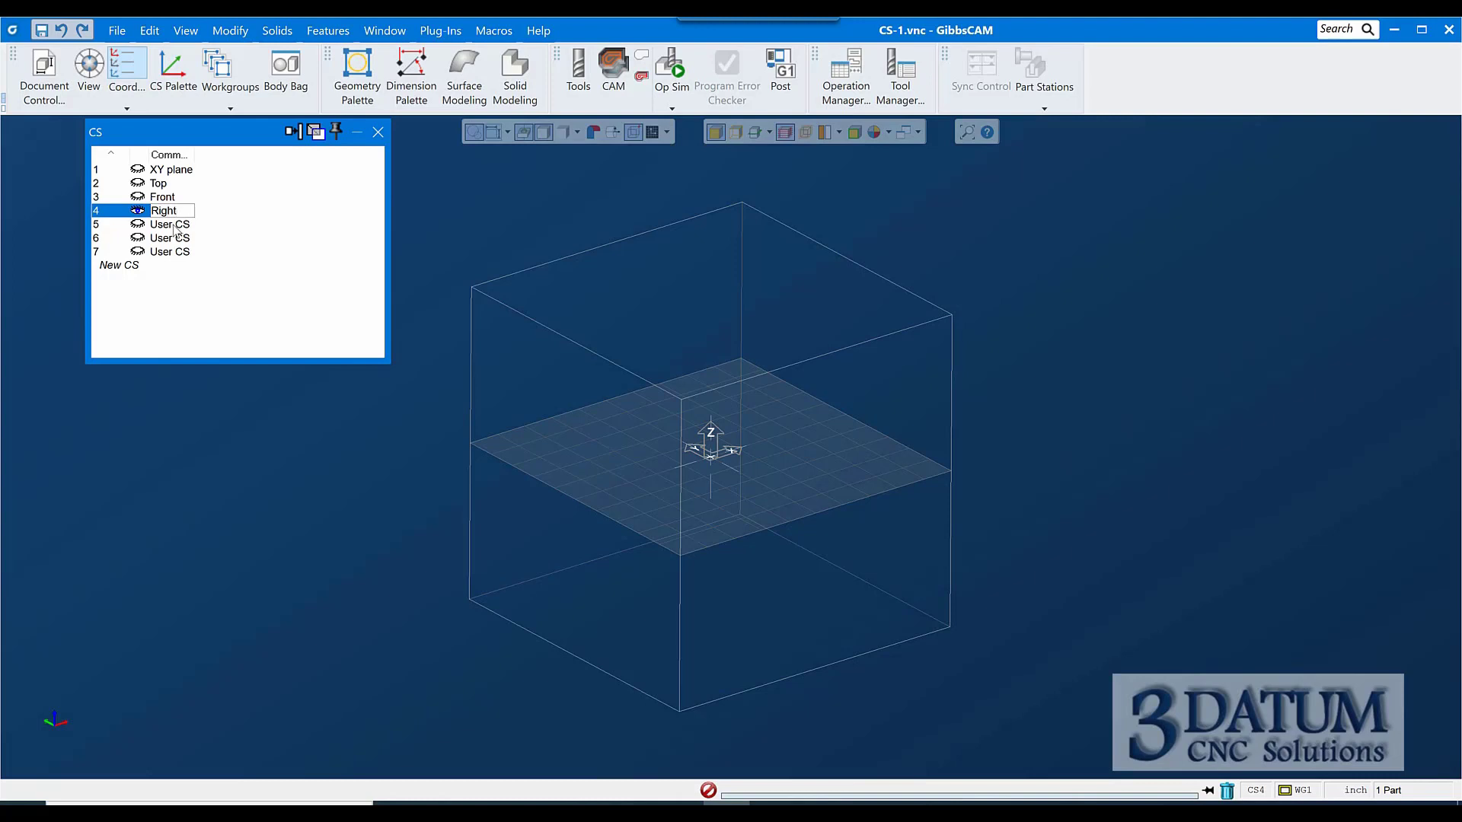
pyautogui.press('Return')
pyautogui.click(175, 225)
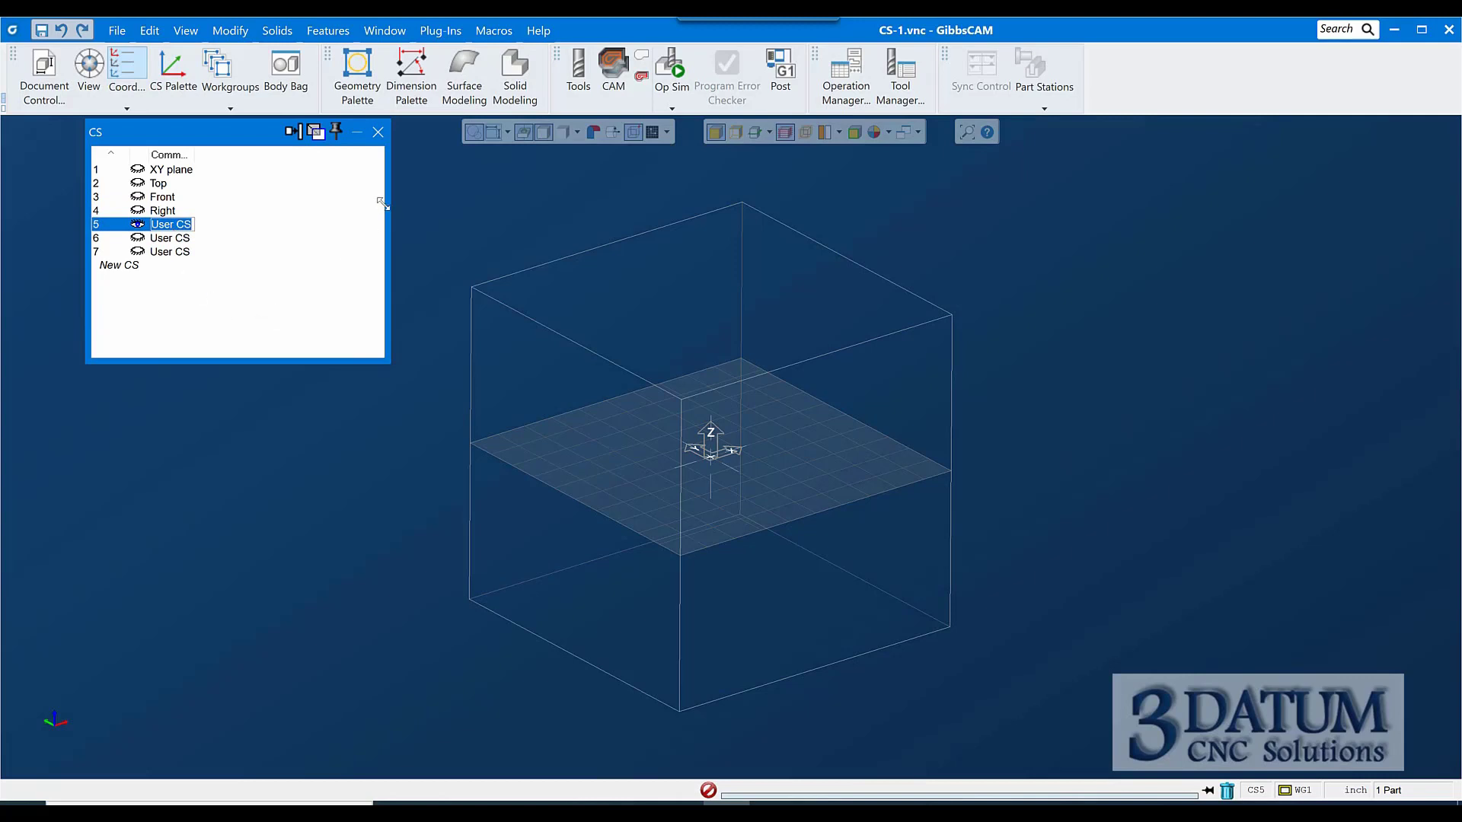
pyautogui.write('Back')
# - Rename coordinate system 6 as Left and coordinate system 7 as Bottom
pyautogui.click(186, 254)
pyautogui.hotkey('ctrl', 'z')
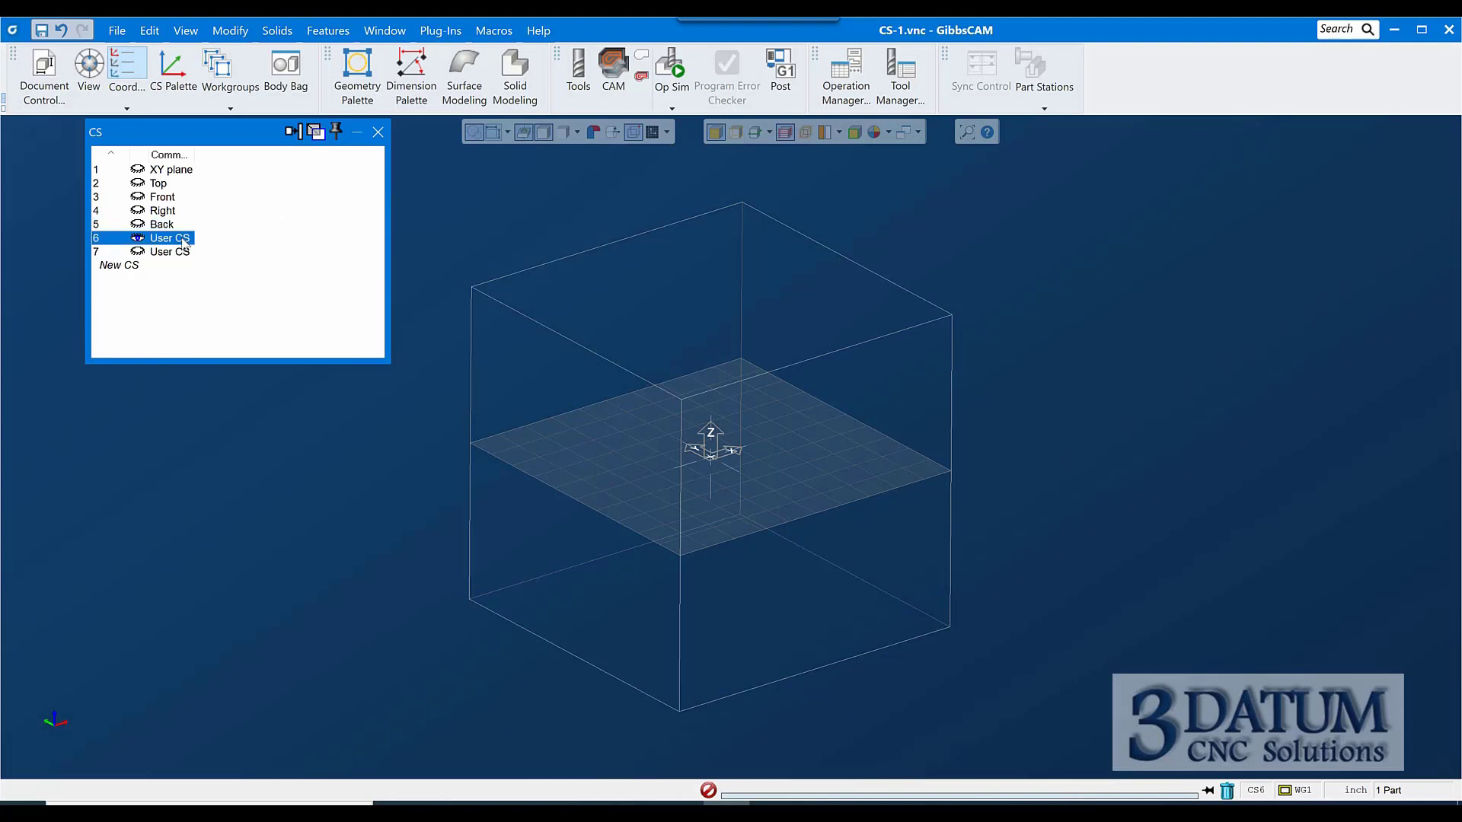
pyautogui.write('Left')
pyautogui.press('Return')
pyautogui.click(166, 253)
pyautogui.click(165, 254)
pyautogui.write('Bottom')
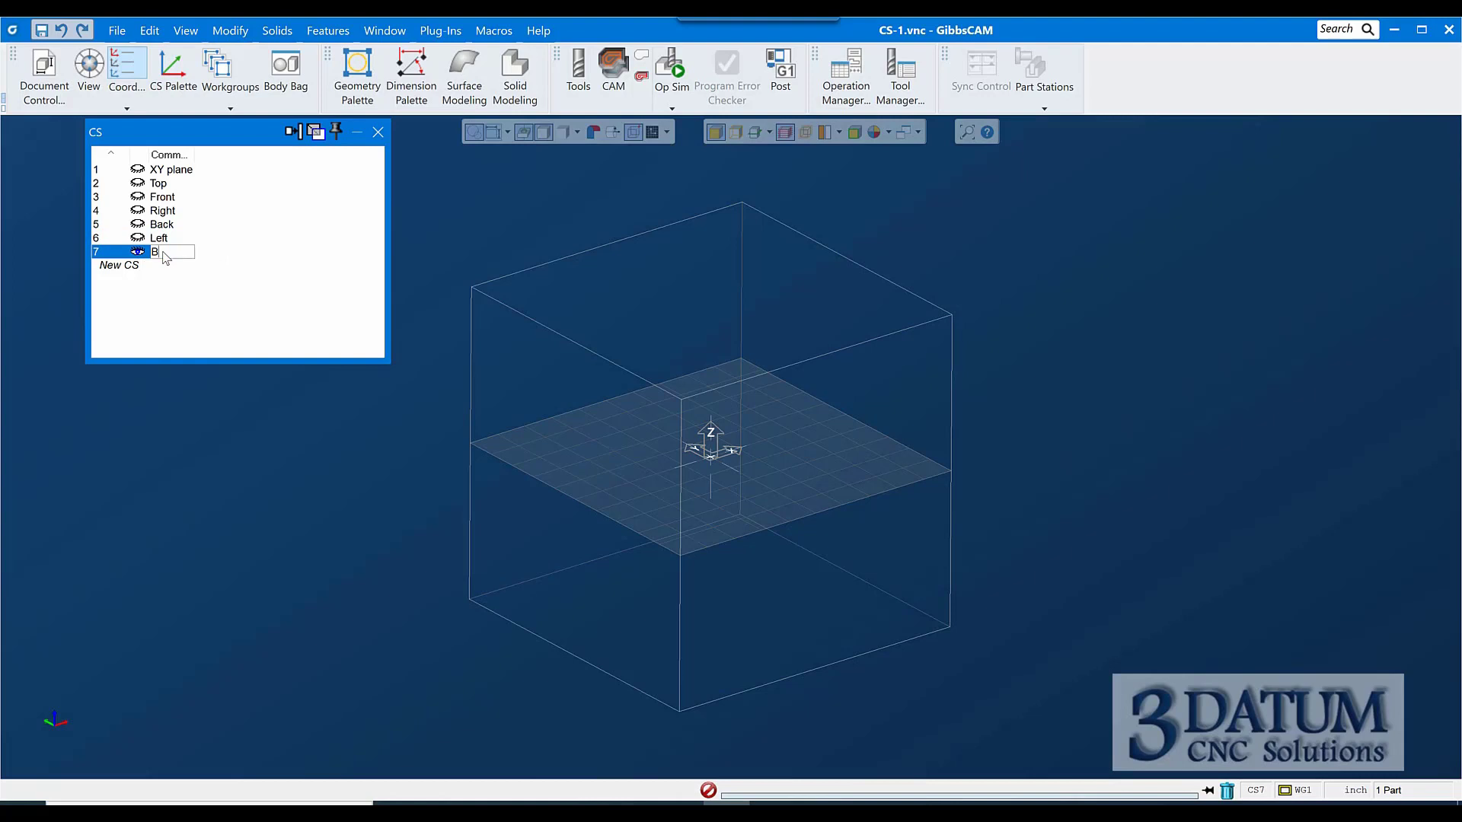
pyautogui.press('Return')
# - Open the coordinate system editing commands and make Top the active coordinate system
pyautogui.click(165, 186)
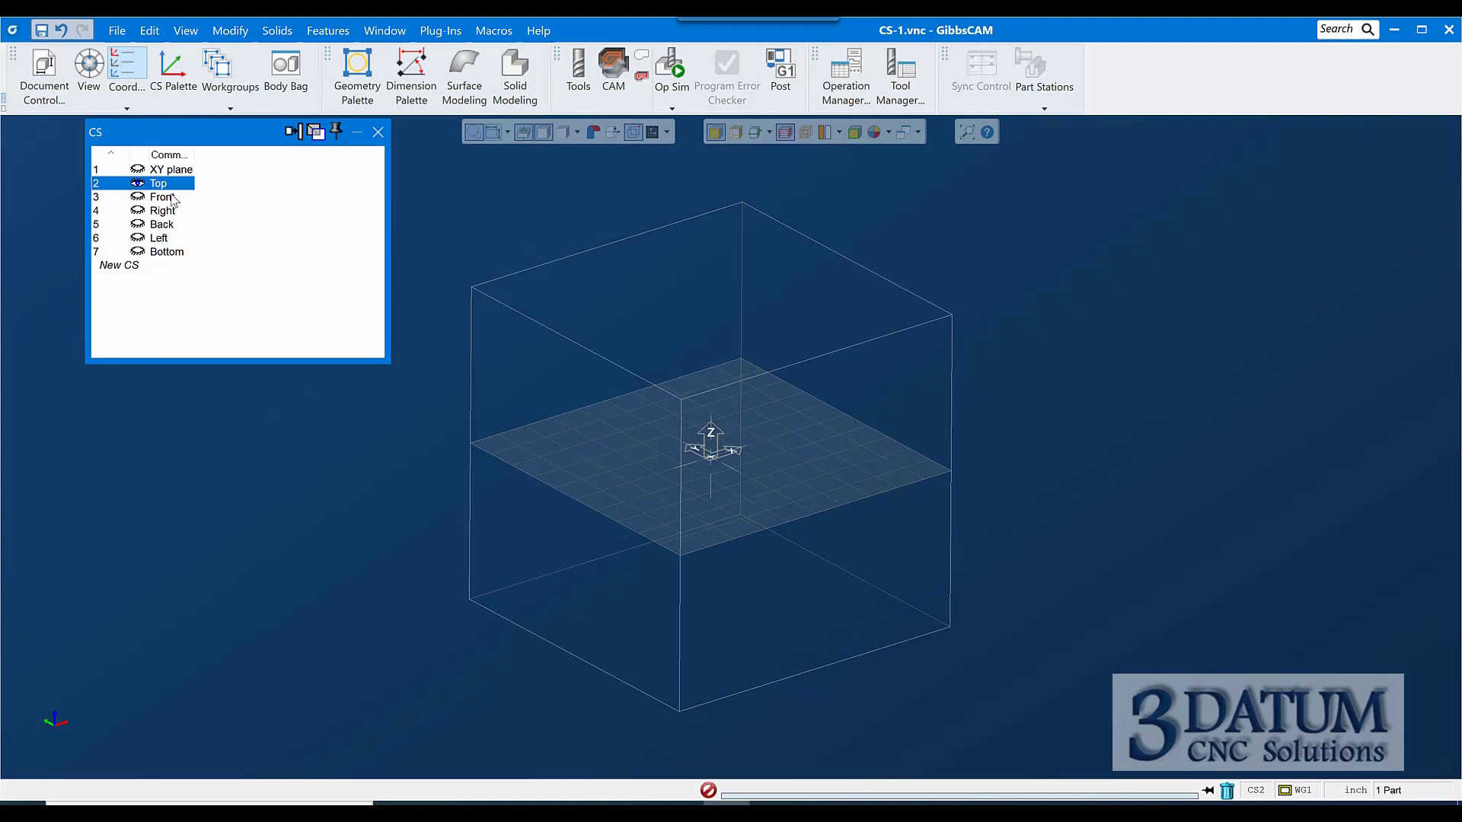
pyautogui.click(166, 197)
pyautogui.click(167, 212)
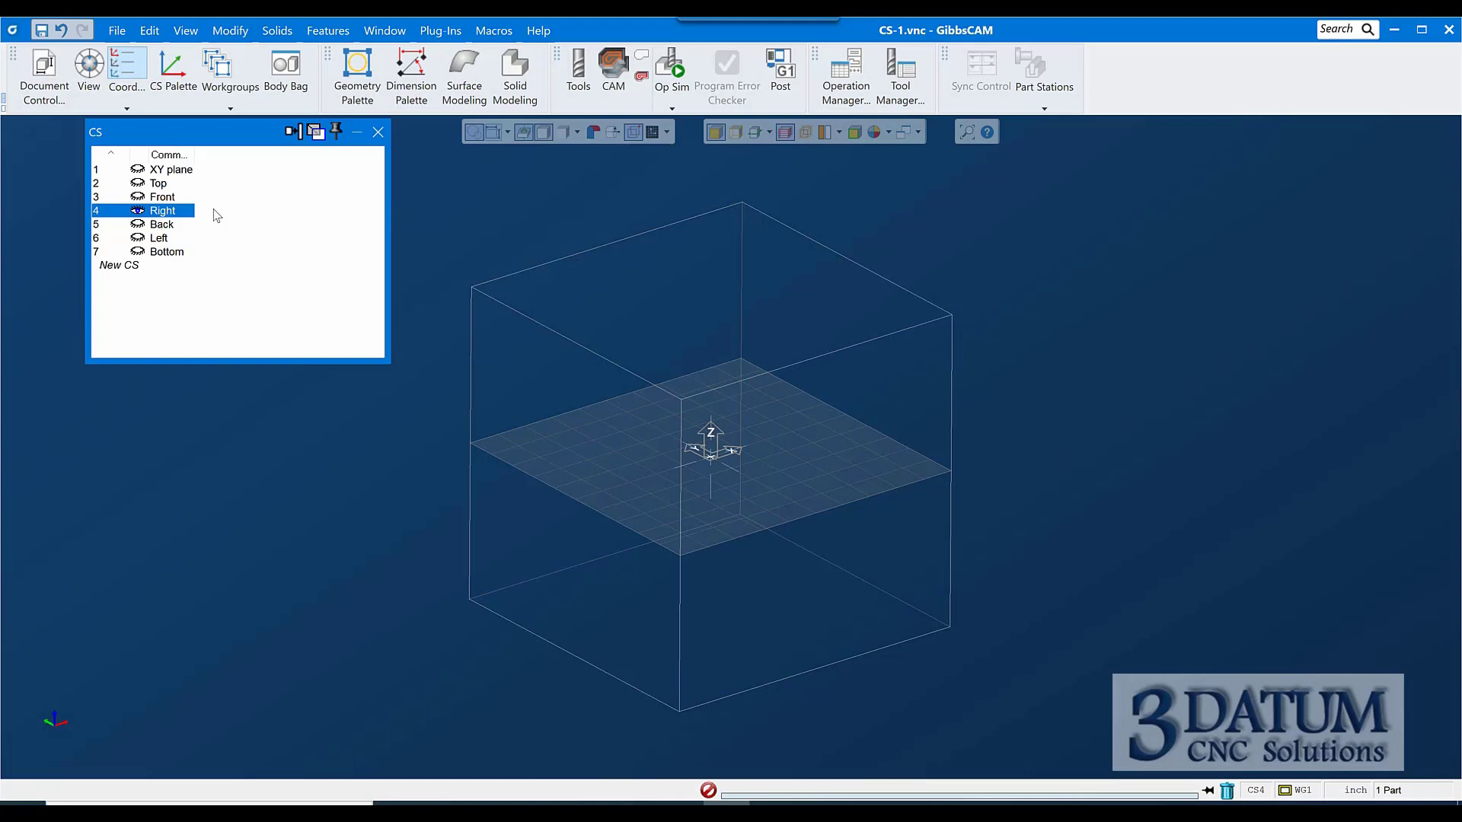
pyautogui.click(160, 184)
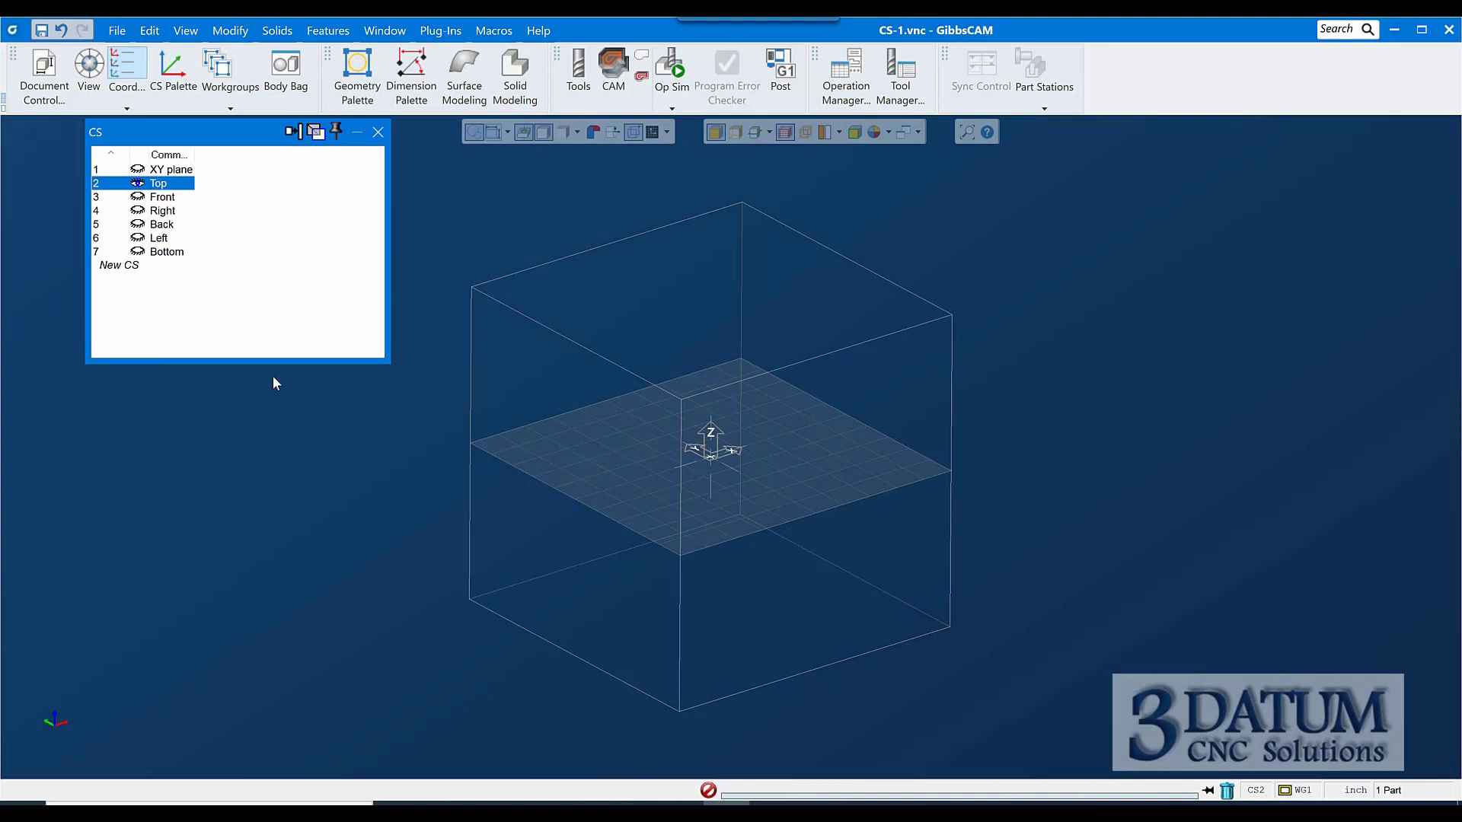
pyautogui.click(174, 73)
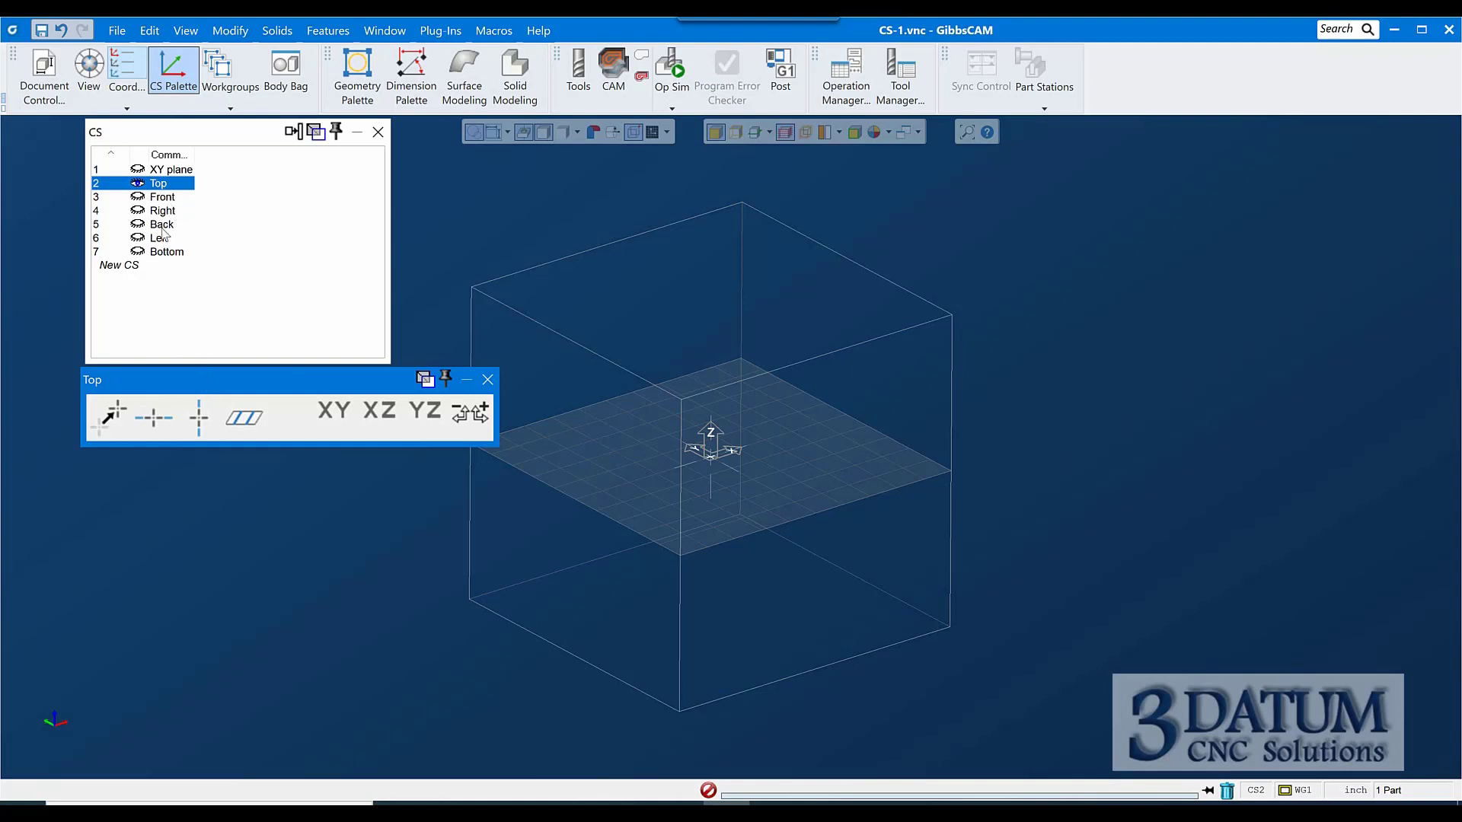
pyautogui.click(176, 171)
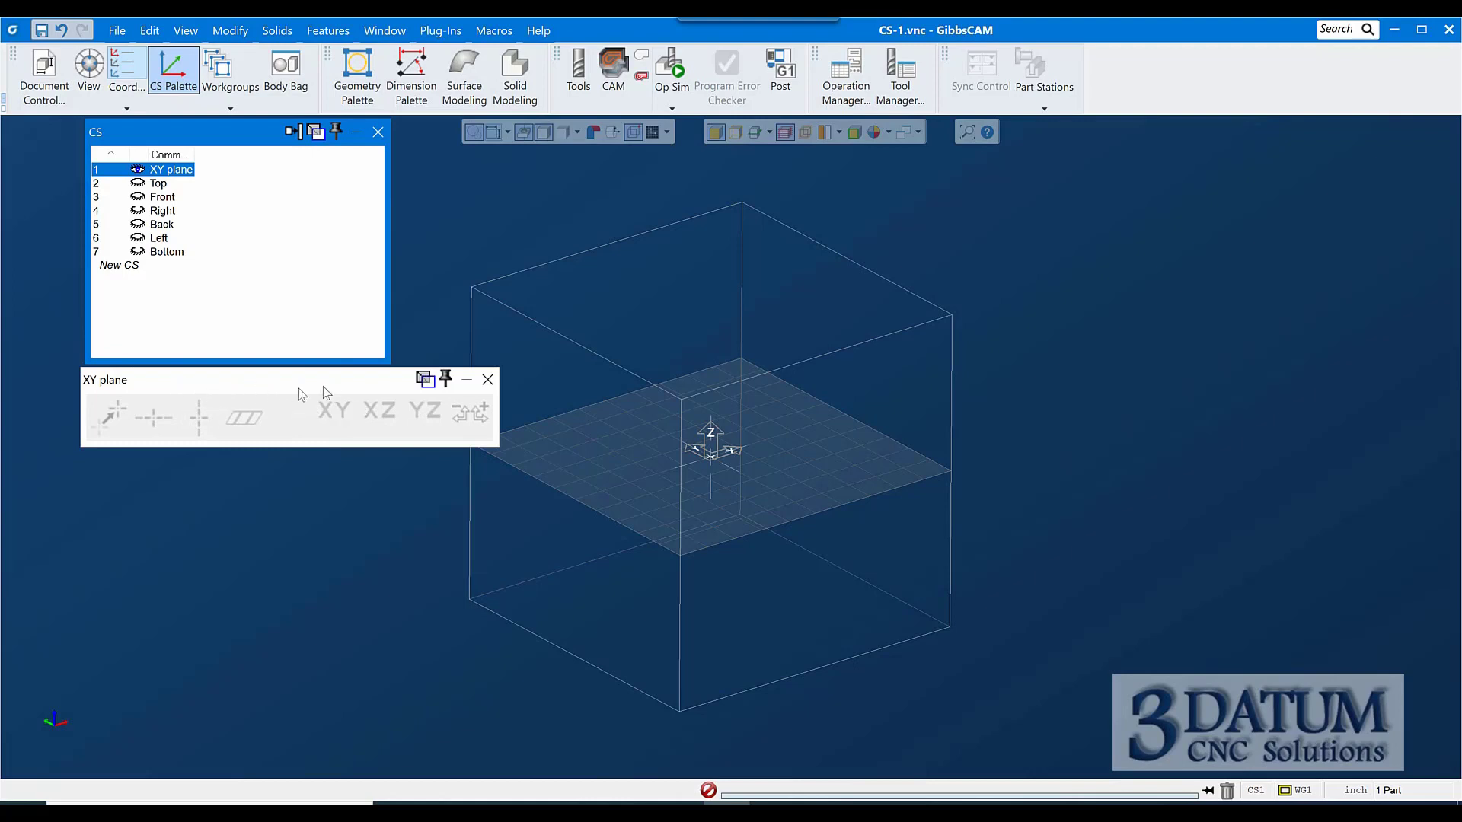
pyautogui.click(169, 184)
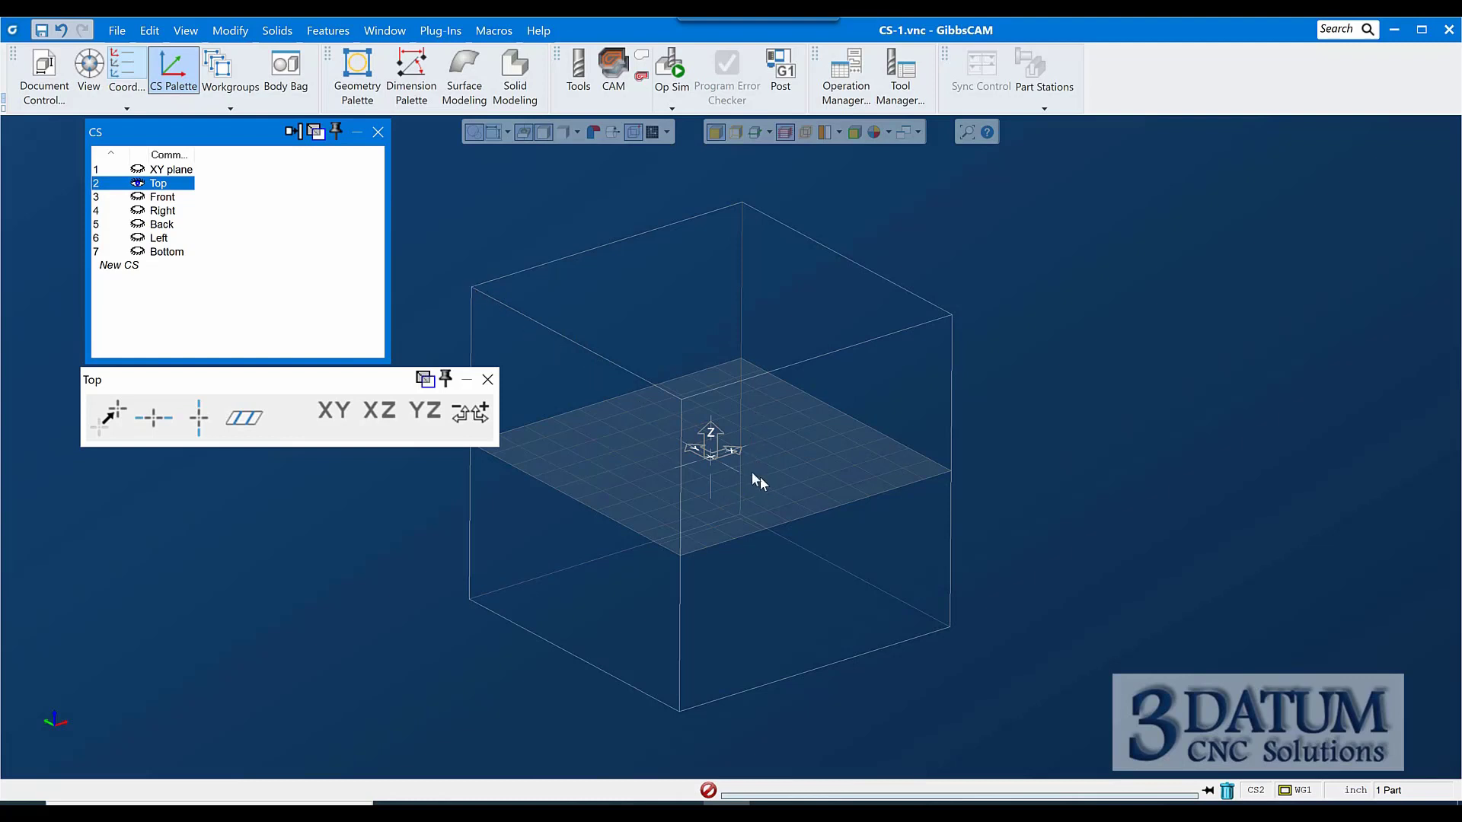
# - Examine the Front coordinate system's orientation from several angles, straight on and in isometric, and reactivate Top
pyautogui.click(162, 197)
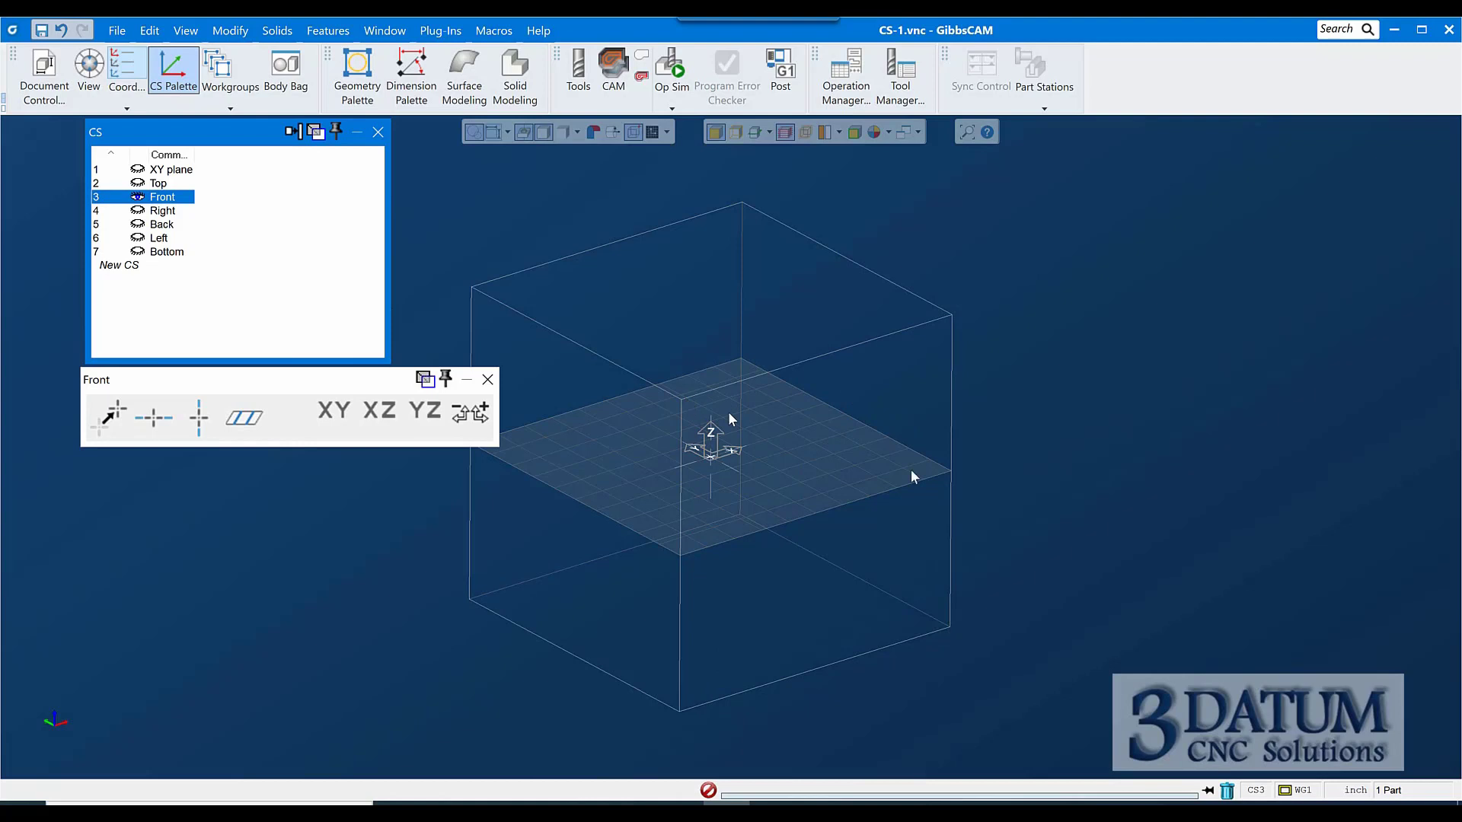
pyautogui.moveTo(1077, 594); pyautogui.dragTo(679, 463, button='middle')
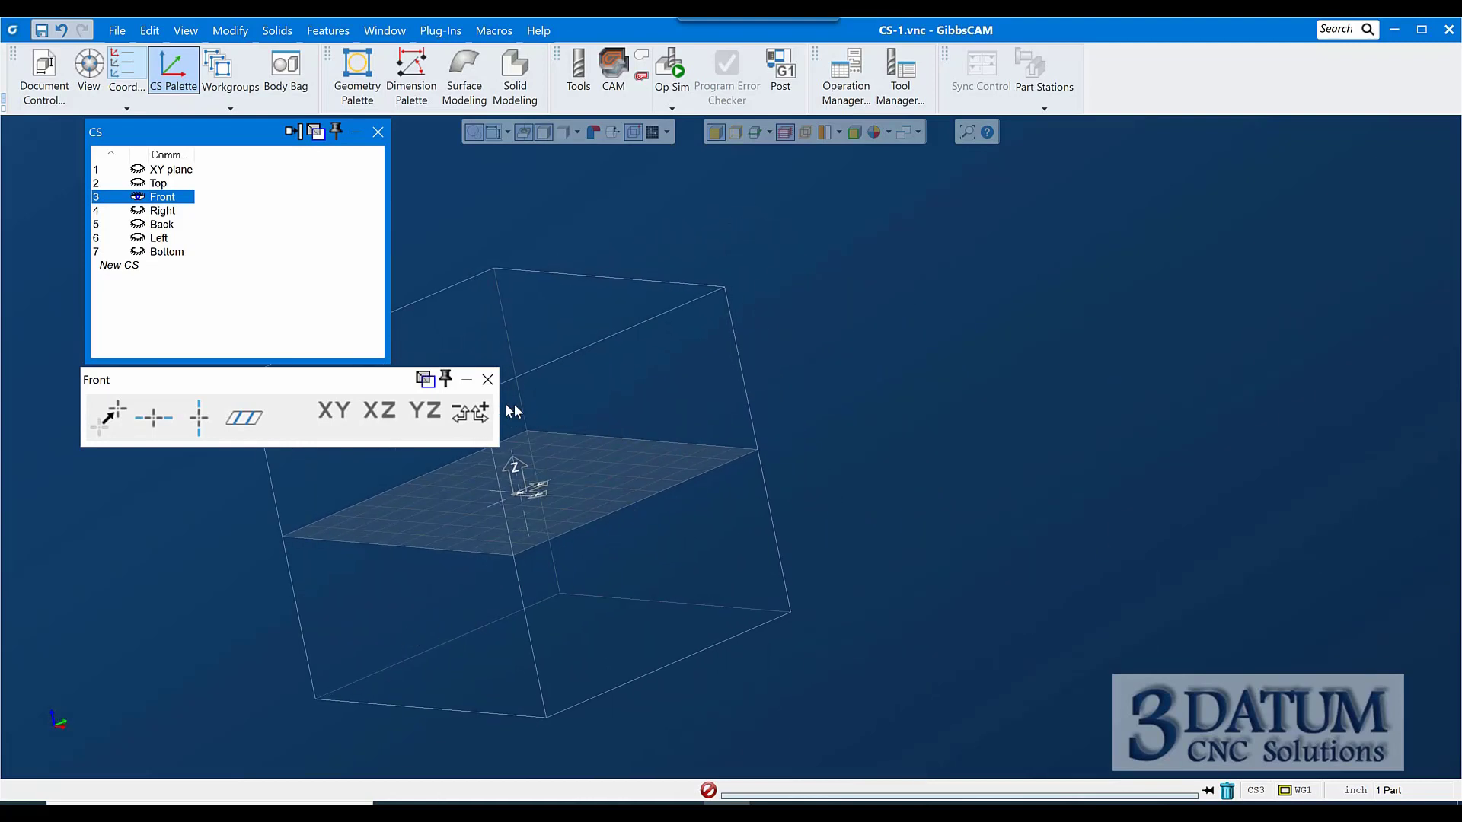
pyautogui.moveTo(572, 409); pyautogui.dragTo(691, 405, button='middle')
pyautogui.moveTo(860, 370); pyautogui.dragTo(756, 545, button='middle')
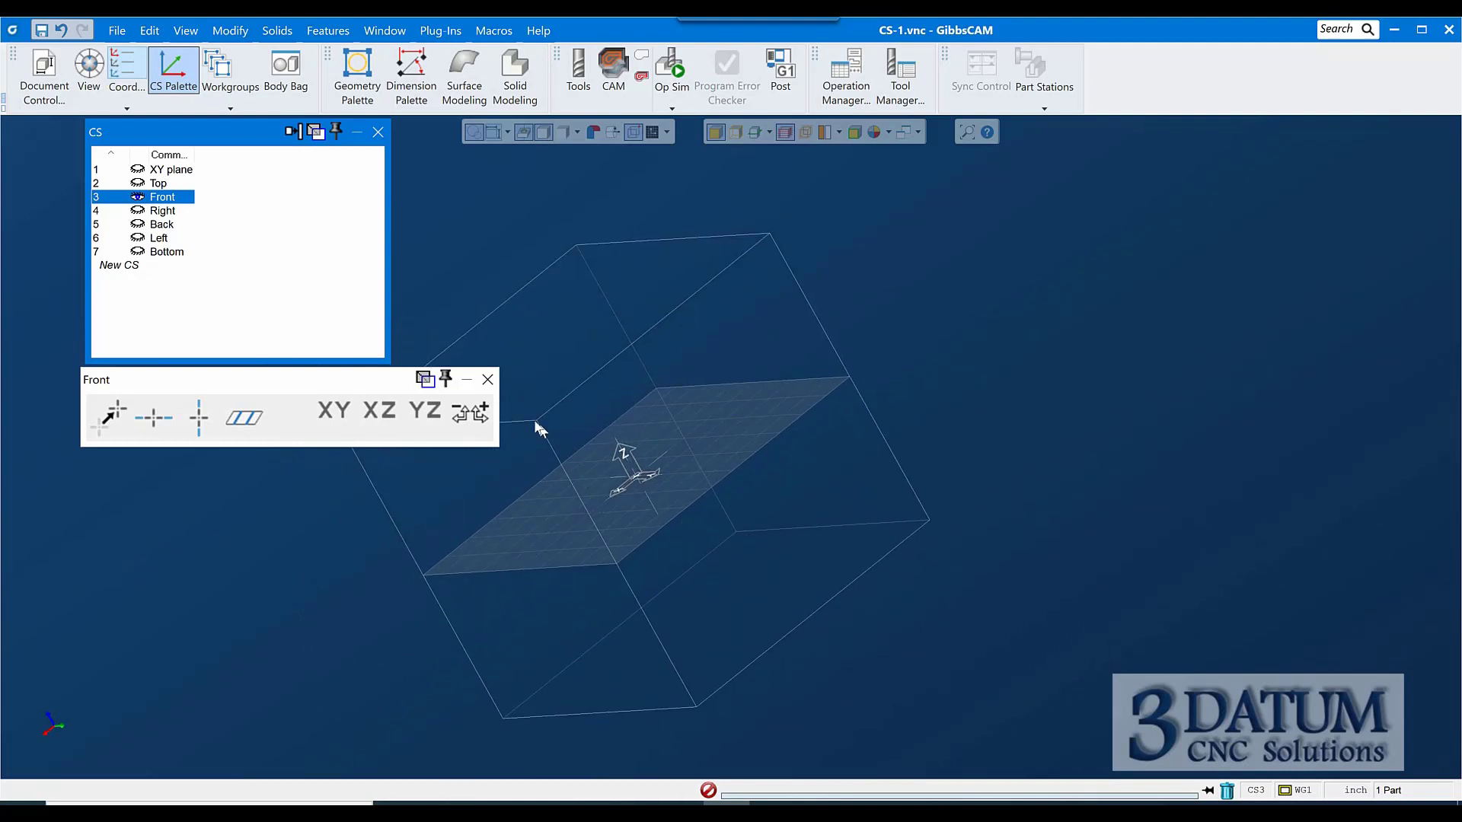
pyautogui.moveTo(538, 424); pyautogui.dragTo(657, 735, button='middle')
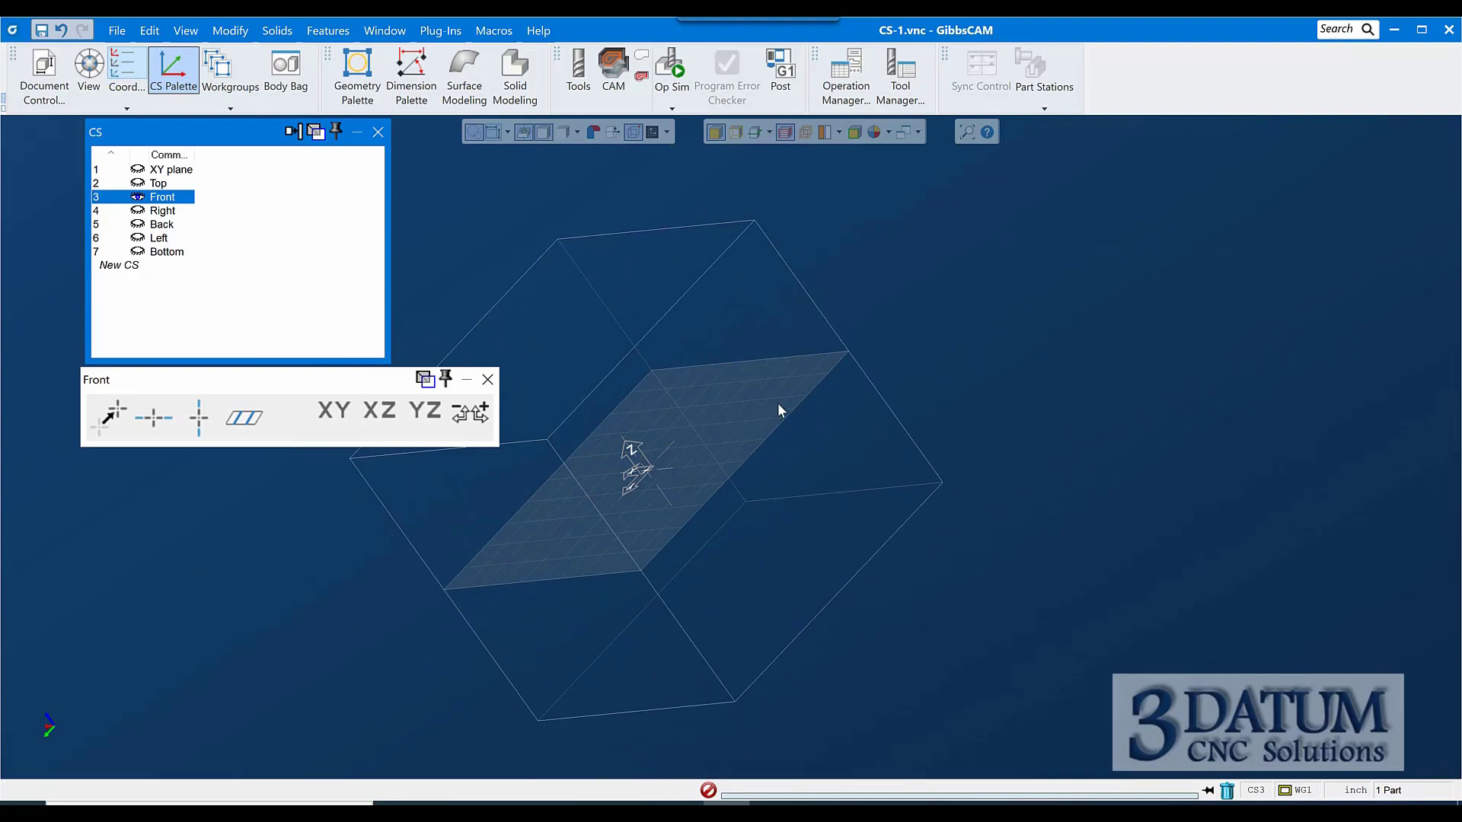
pyautogui.hotkey('ctrl', '1')
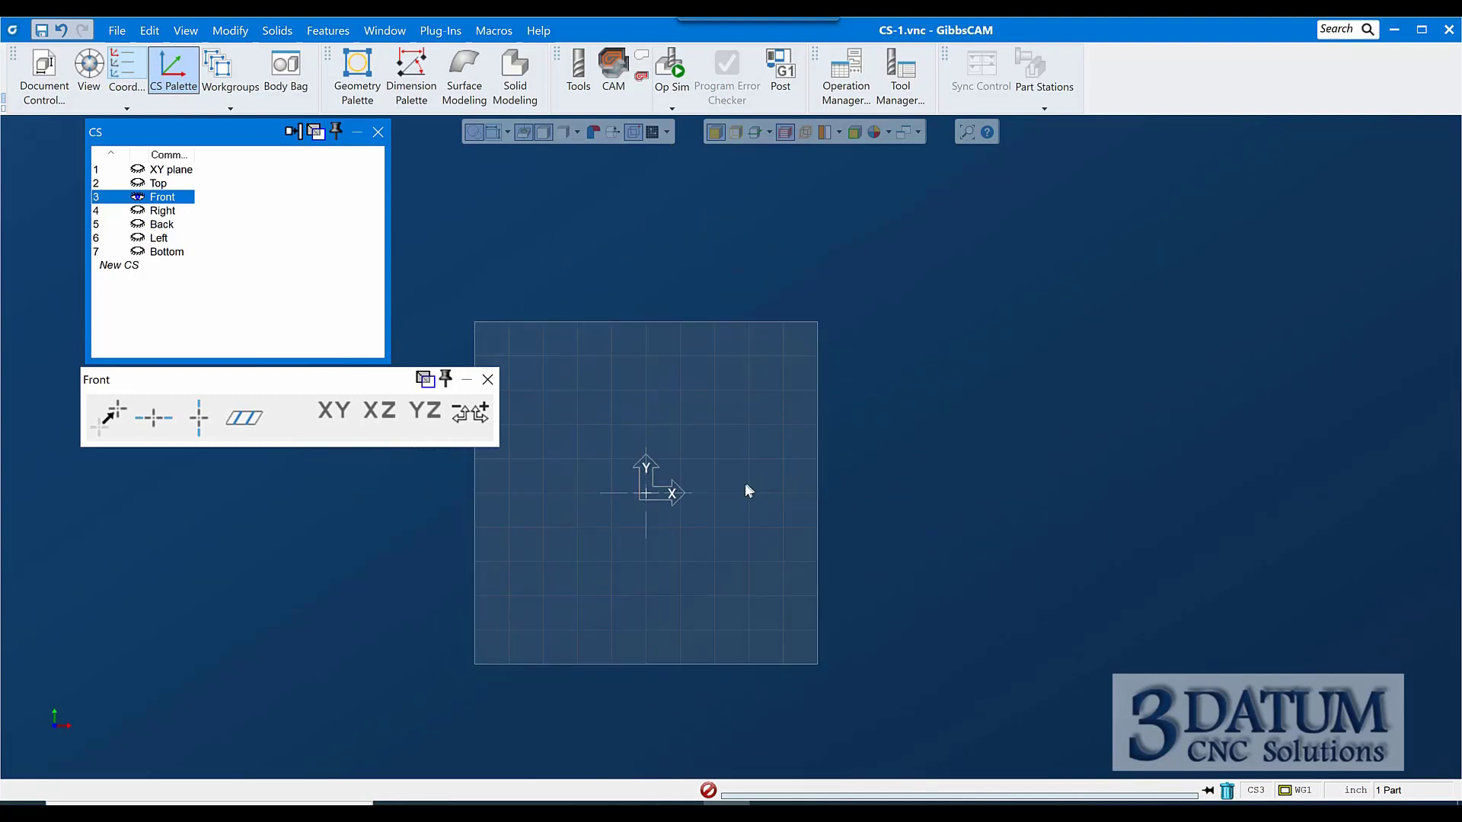
pyautogui.moveTo(1087, 431); pyautogui.dragTo(647, 552, button='middle')
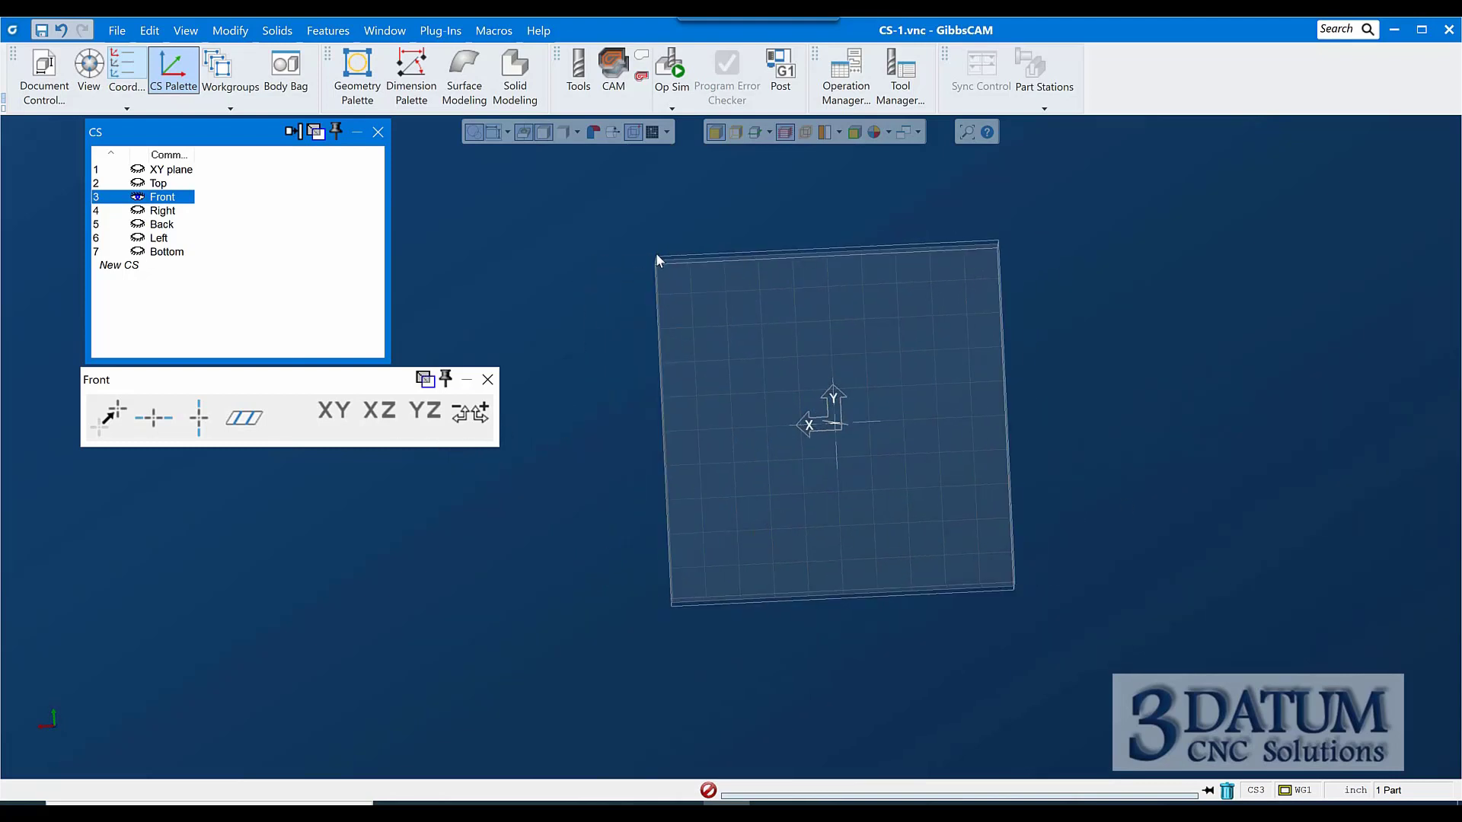
pyautogui.press('i')
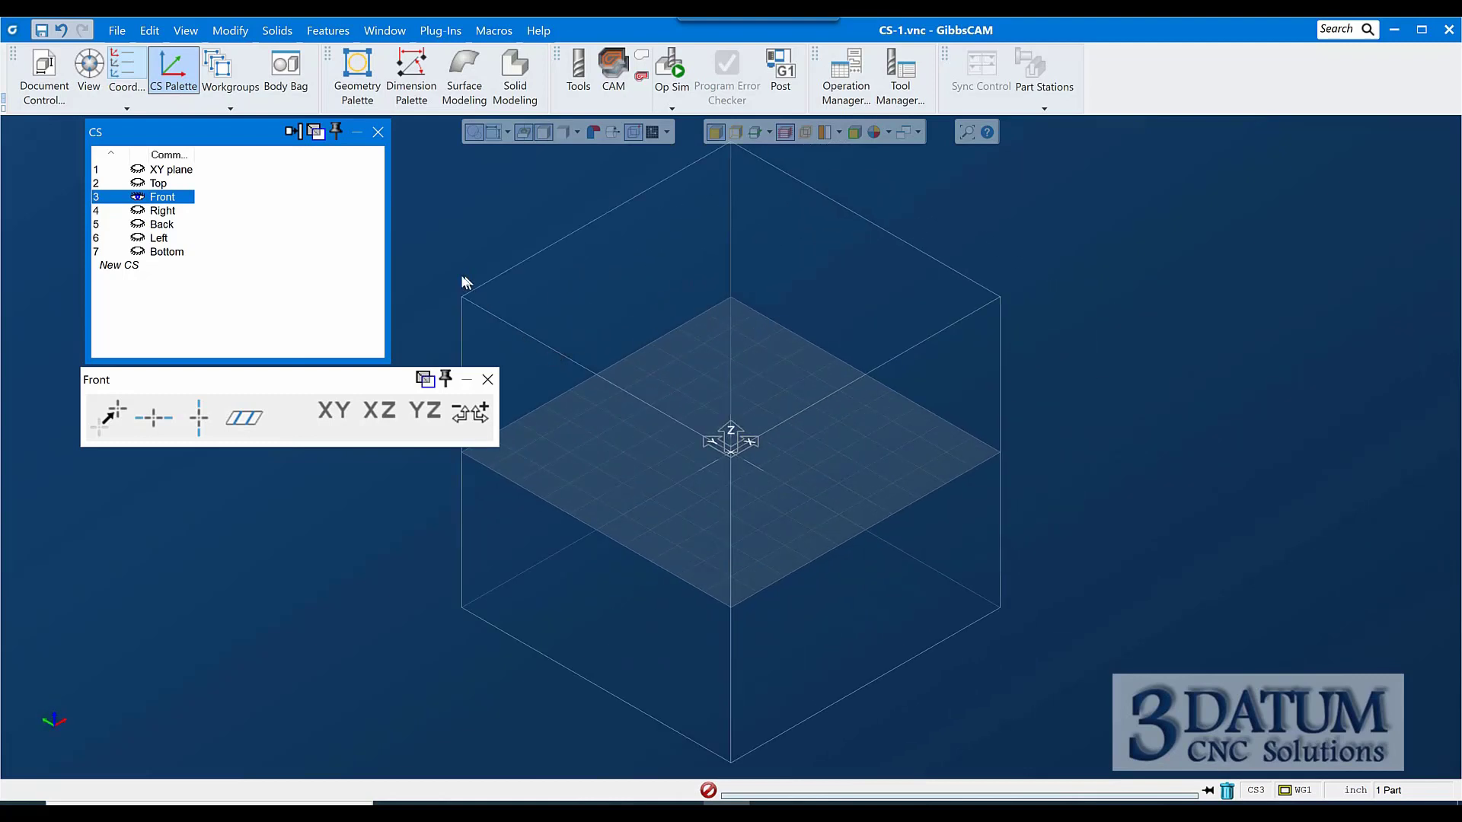
pyautogui.click(178, 185)
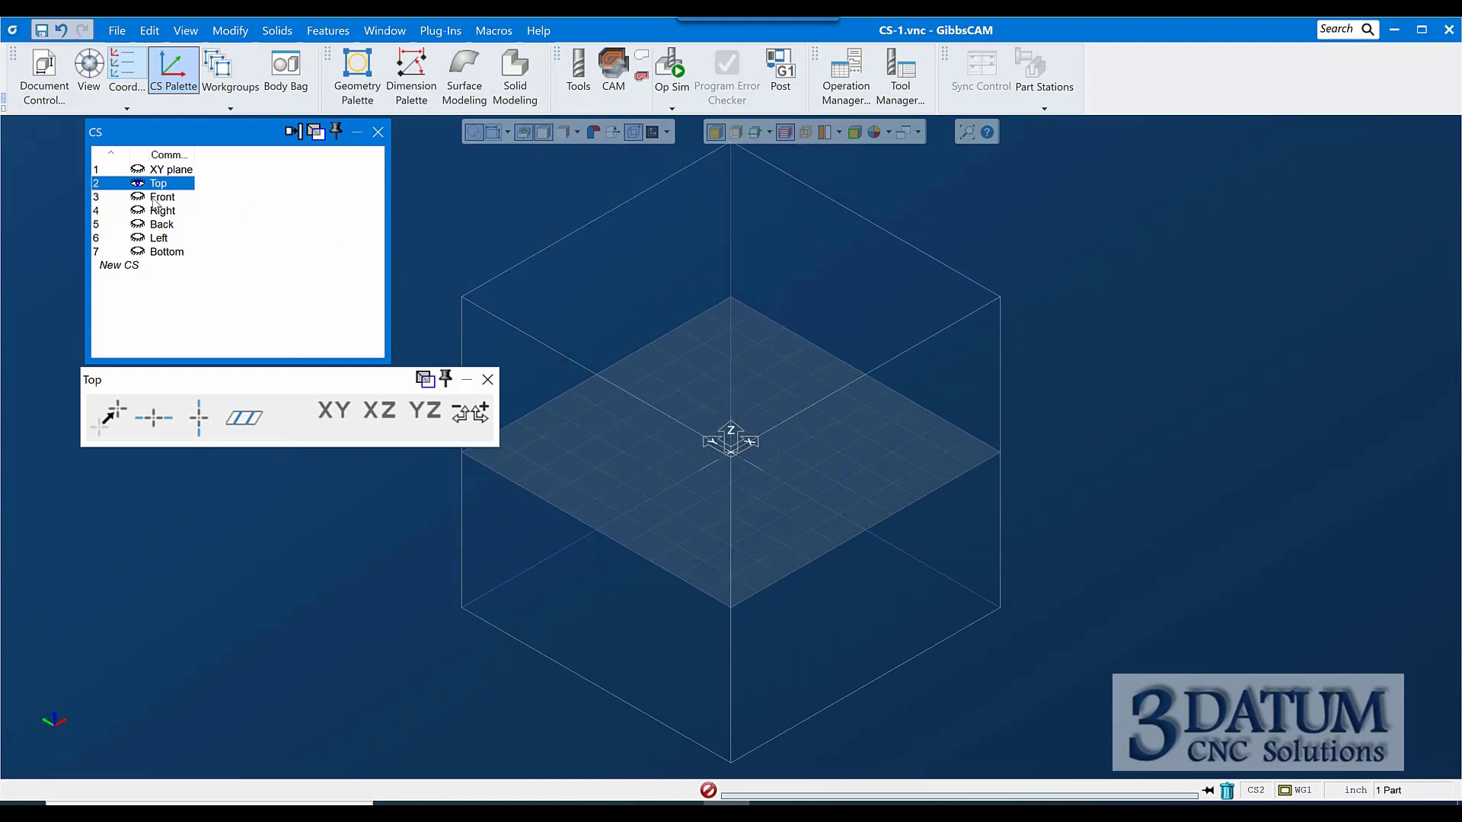
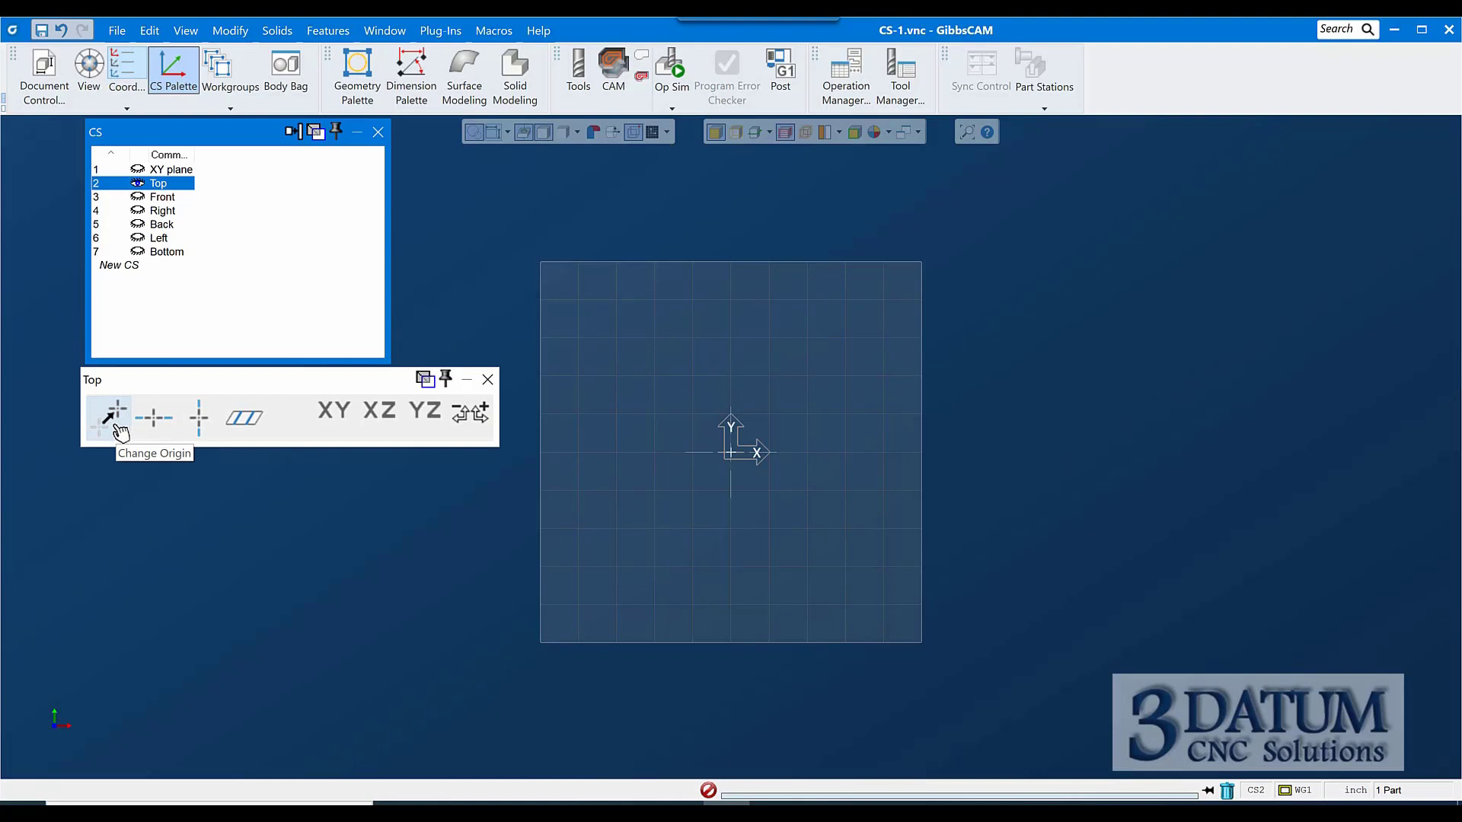
# - Open the Change CS Origin settings for Top and compare the Top and XY plane origins, leaving Top active
pyautogui.click(116, 419)
pyautogui.moveTo(718, 219); pyautogui.dragTo(260, 467)
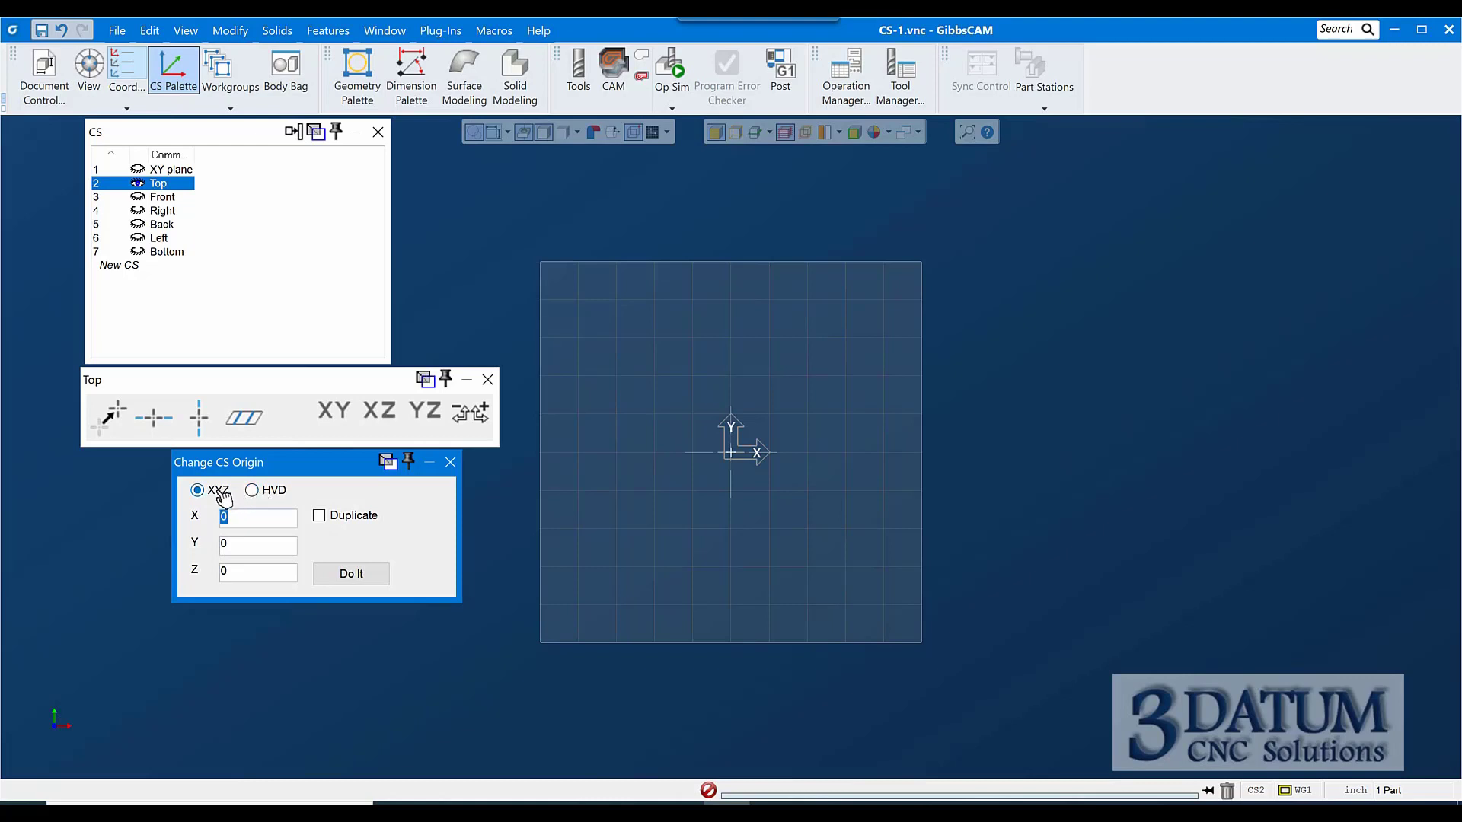
pyautogui.click(173, 171)
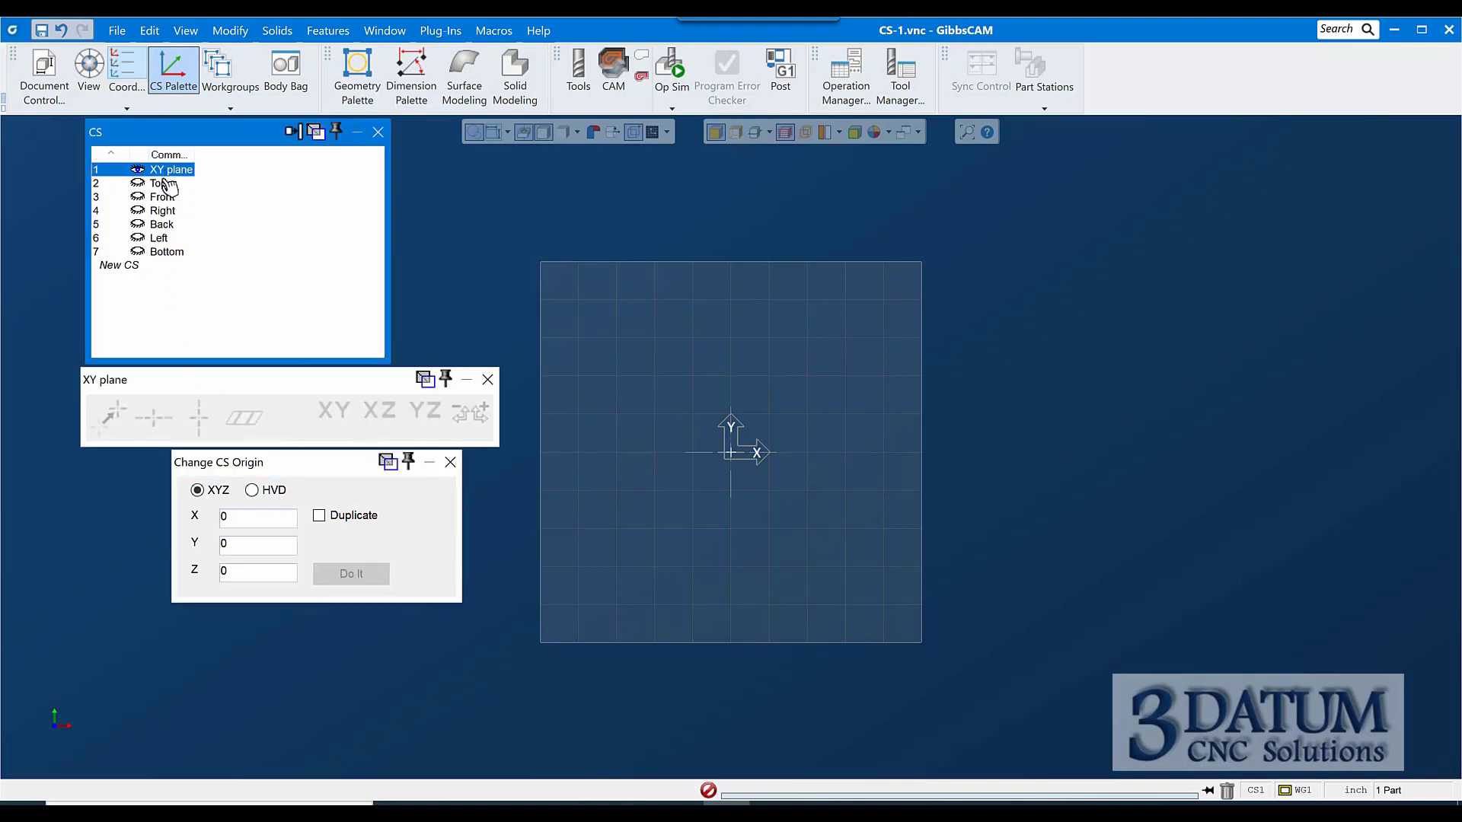
pyautogui.click(166, 183)
pyautogui.click(169, 171)
pyautogui.click(167, 184)
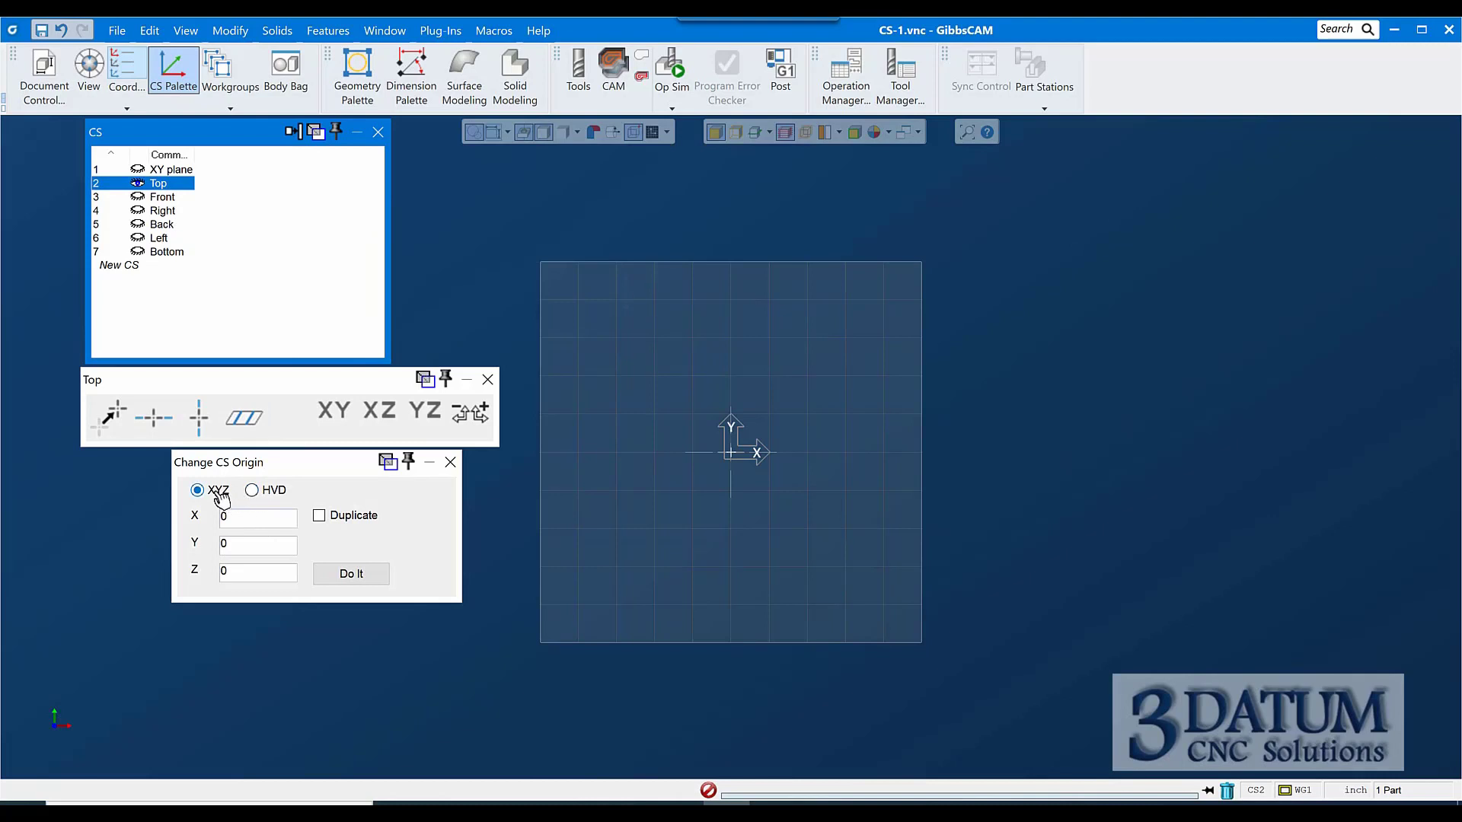
# - Move the Top coordinate system's origin to X 1 in XYZ mode and return it to X 0
pyautogui.click(225, 518)
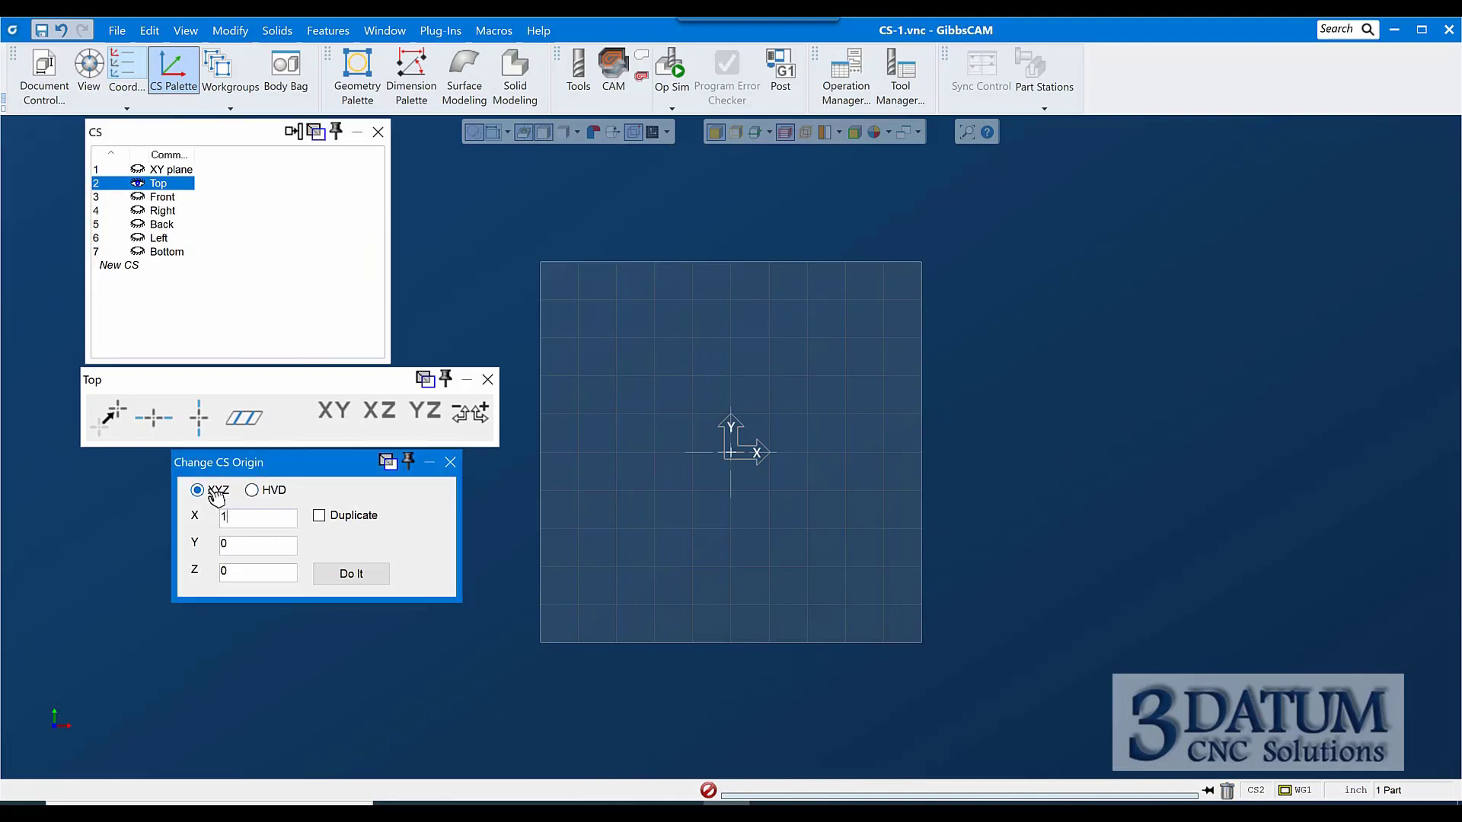
pyautogui.click(340, 580)
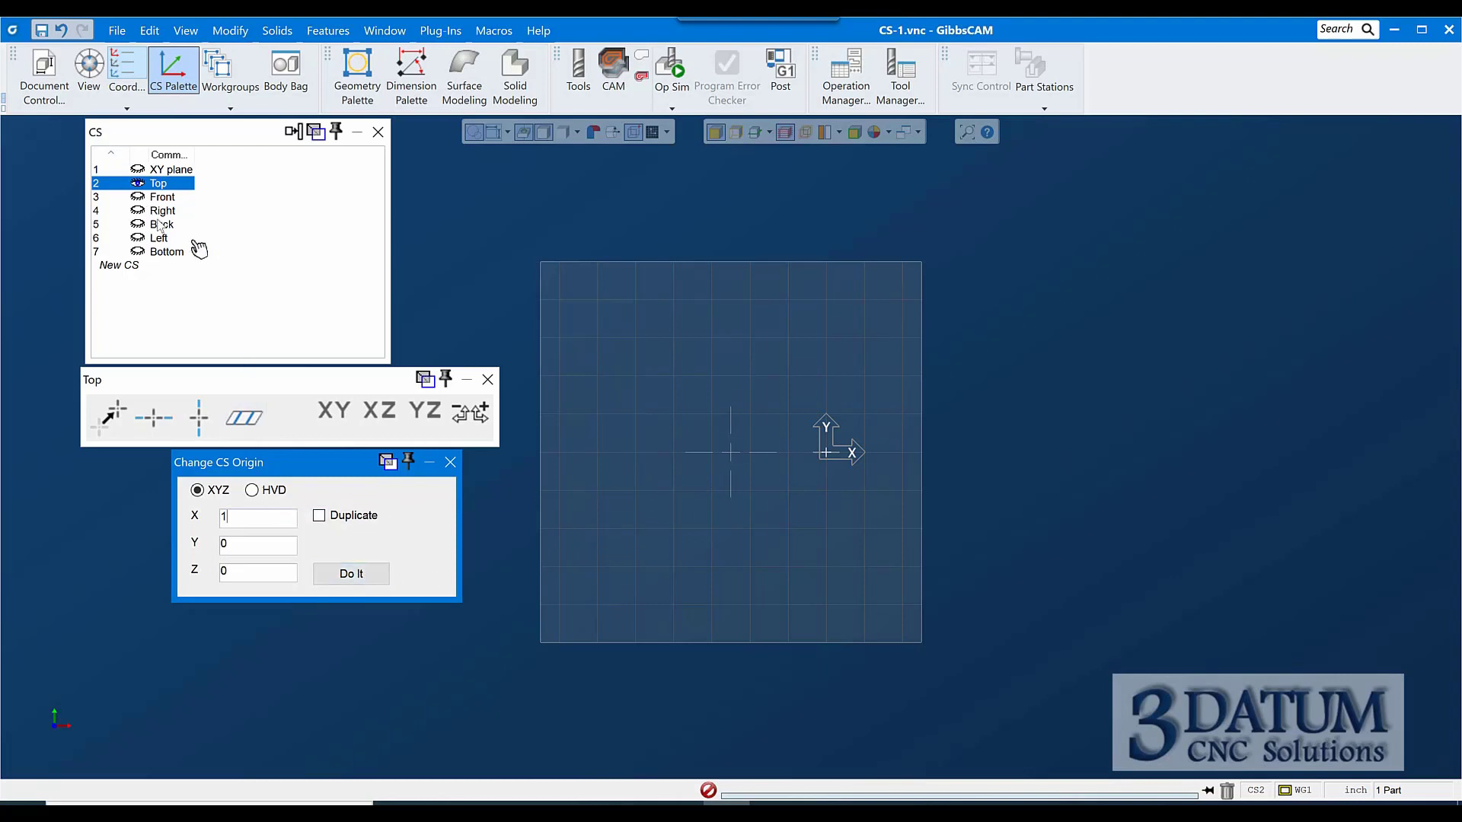
pyautogui.click(177, 170)
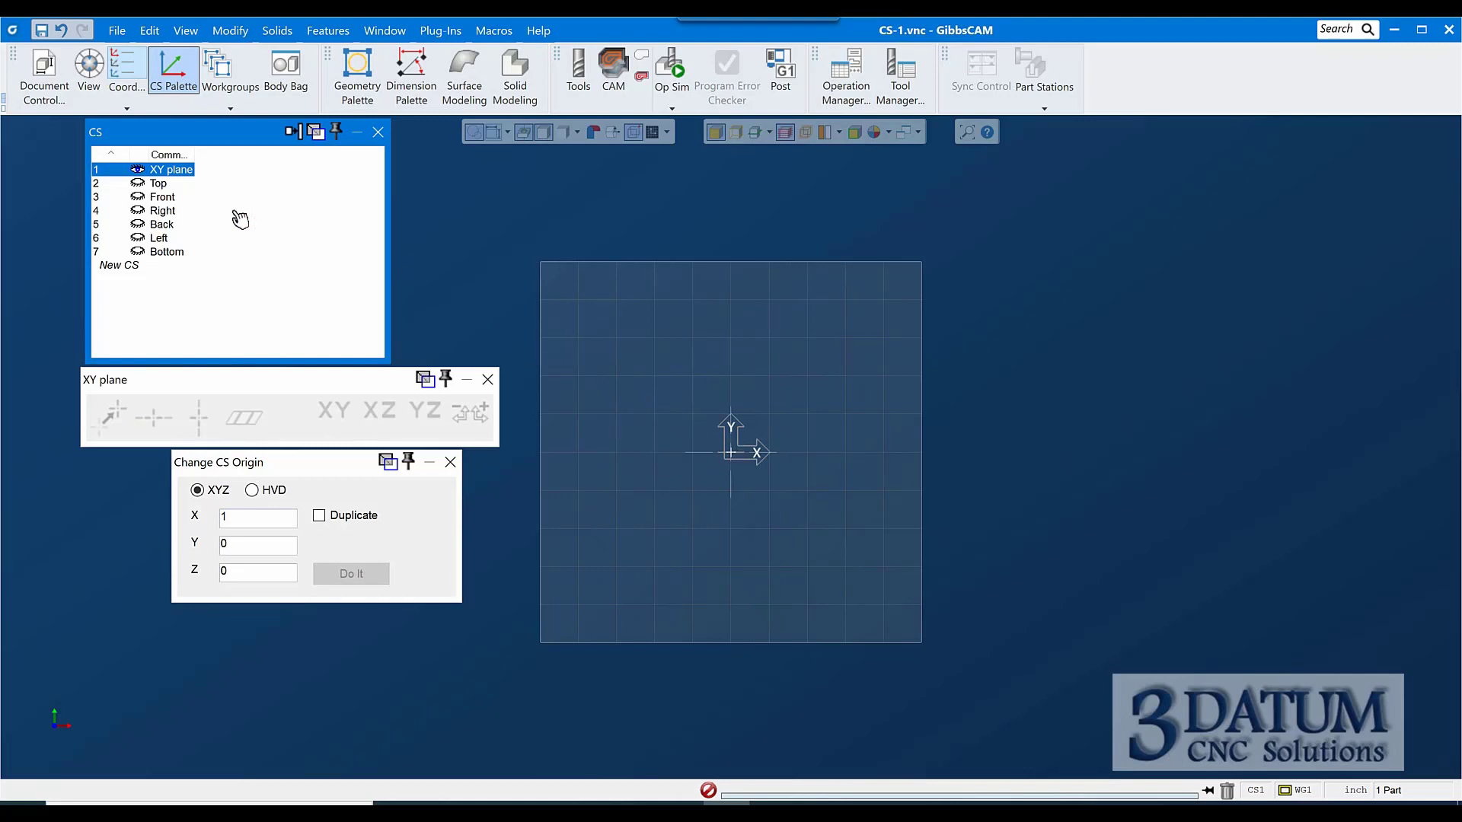
pyautogui.click(170, 184)
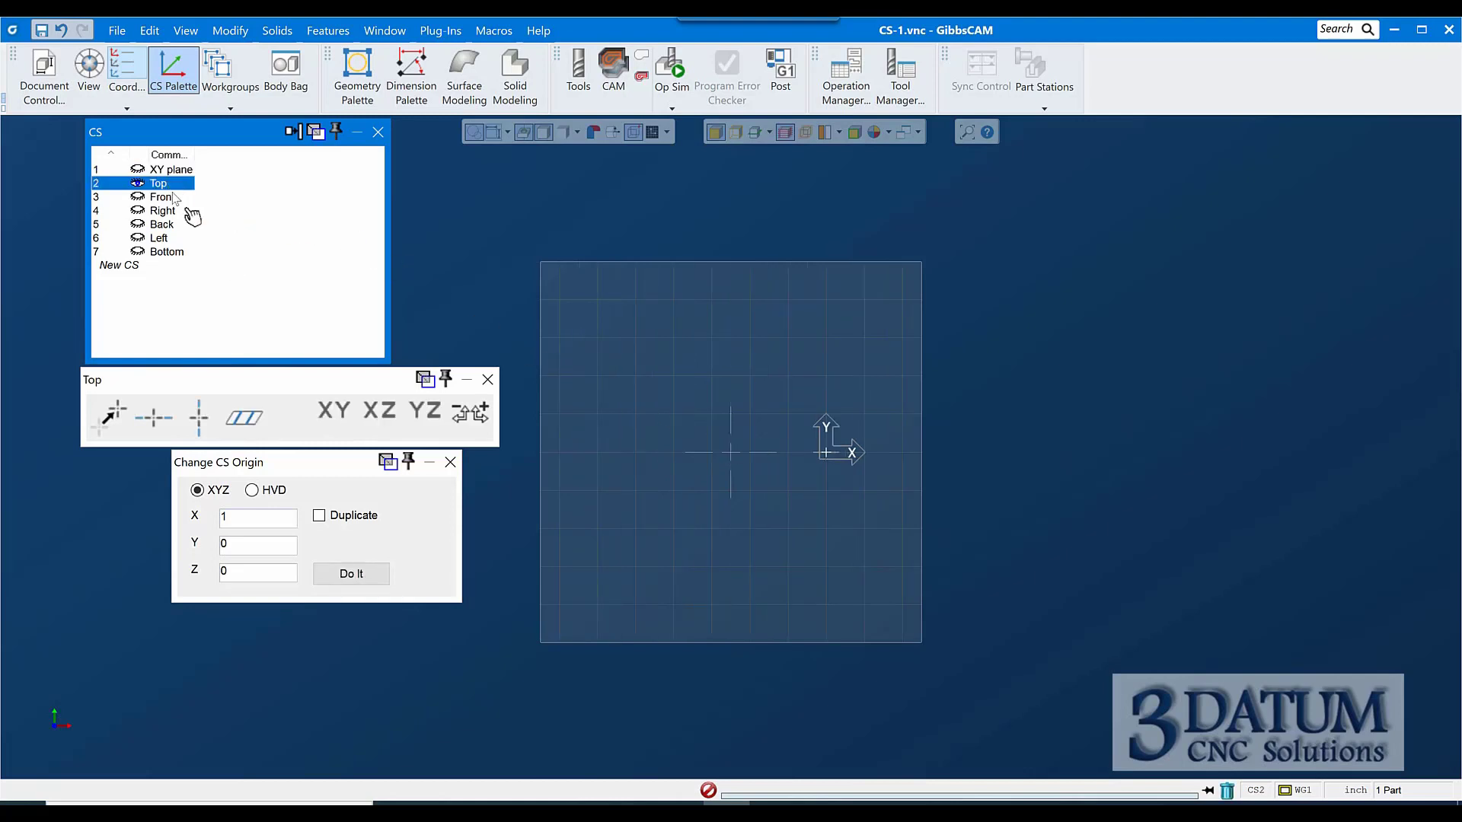
pyautogui.click(228, 518)
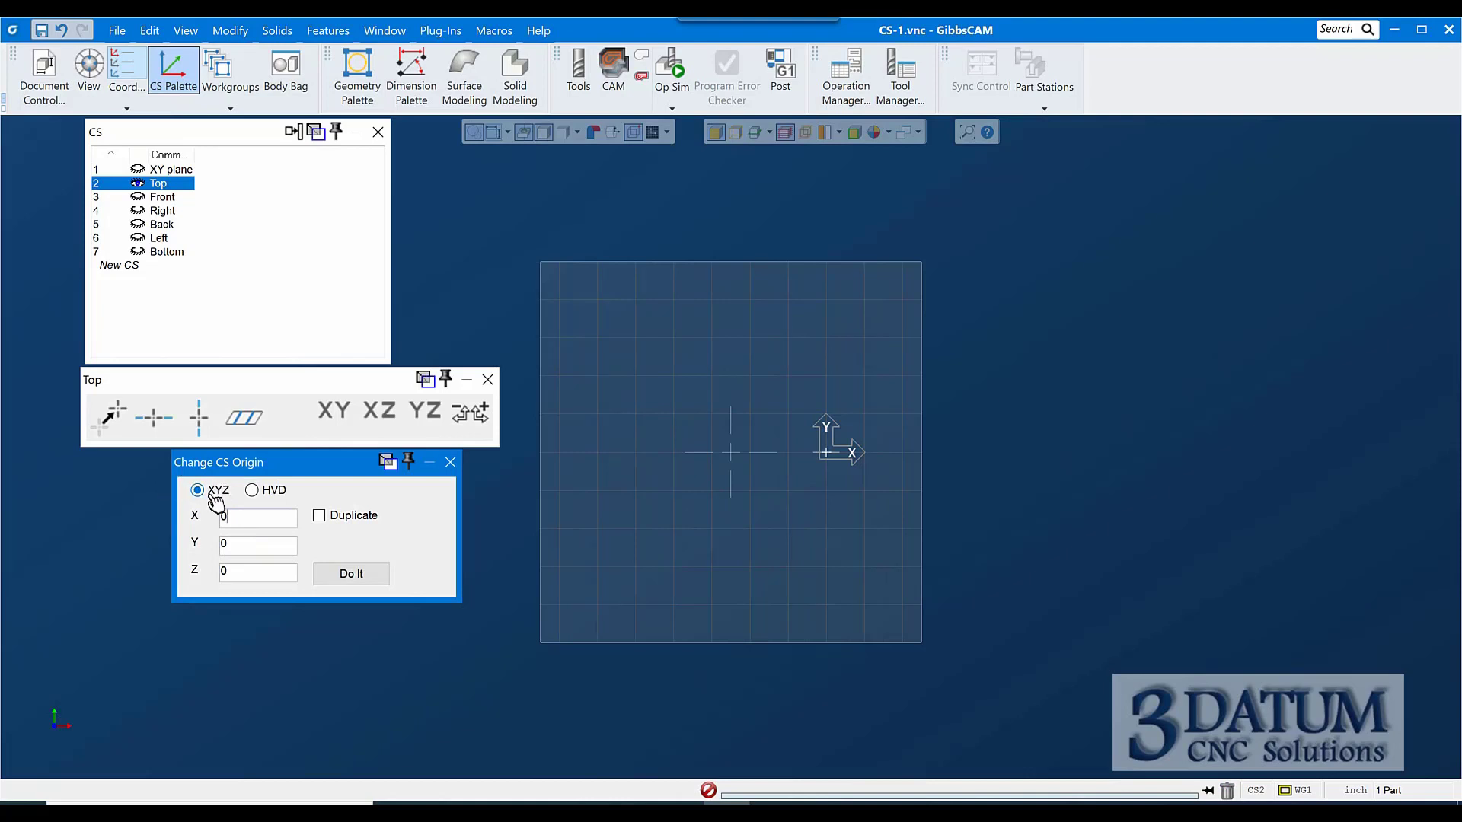
pyautogui.click(357, 580)
# - Shift the Top origin five times by X 1 in HVD mode and reset it to X 0 in XYZ mode
pyautogui.moveTo(238, 518); pyautogui.dragTo(177, 524)
pyautogui.click(254, 491)
pyautogui.click(355, 576)
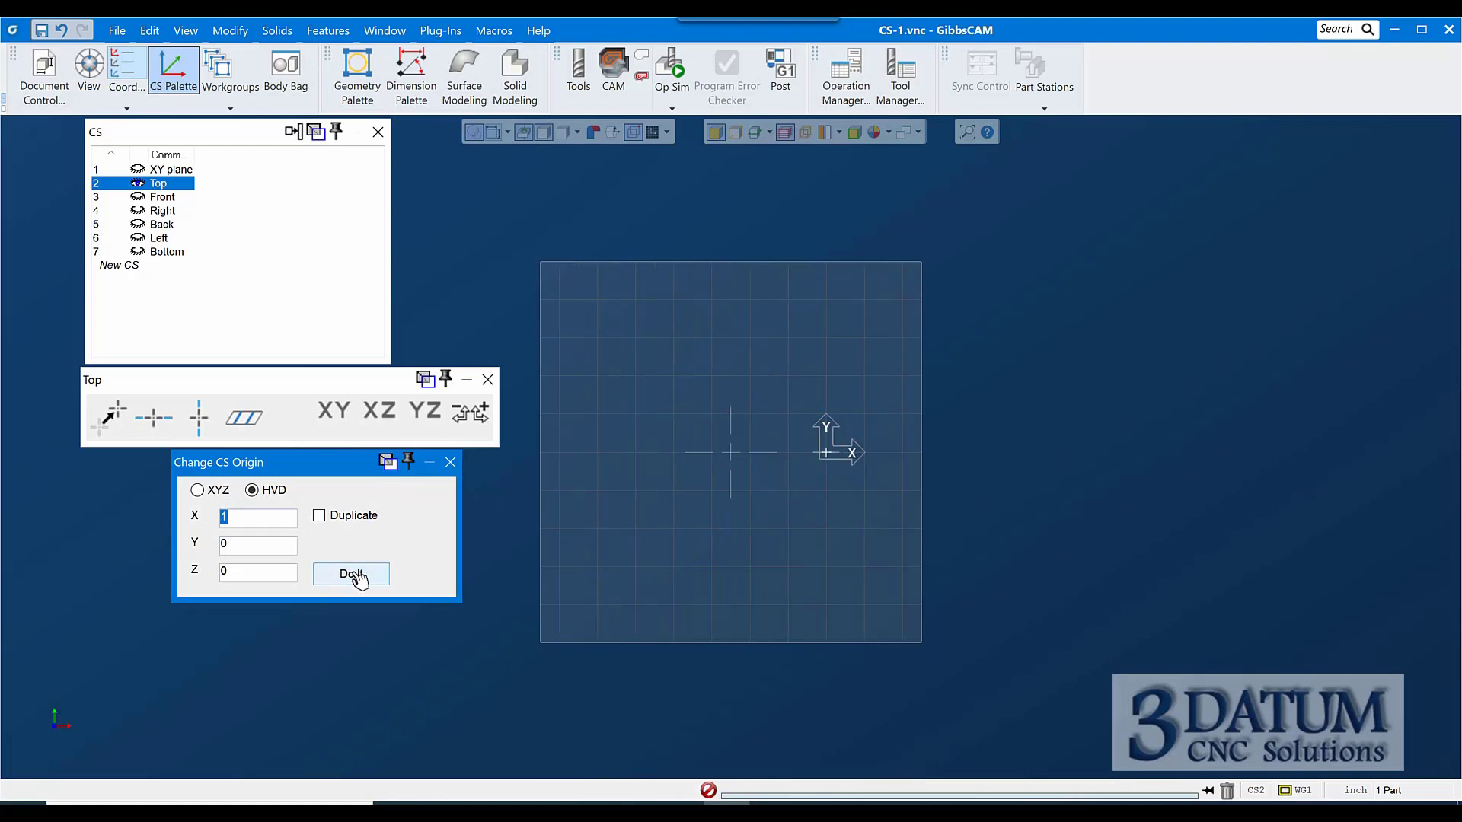
pyautogui.click(359, 577)
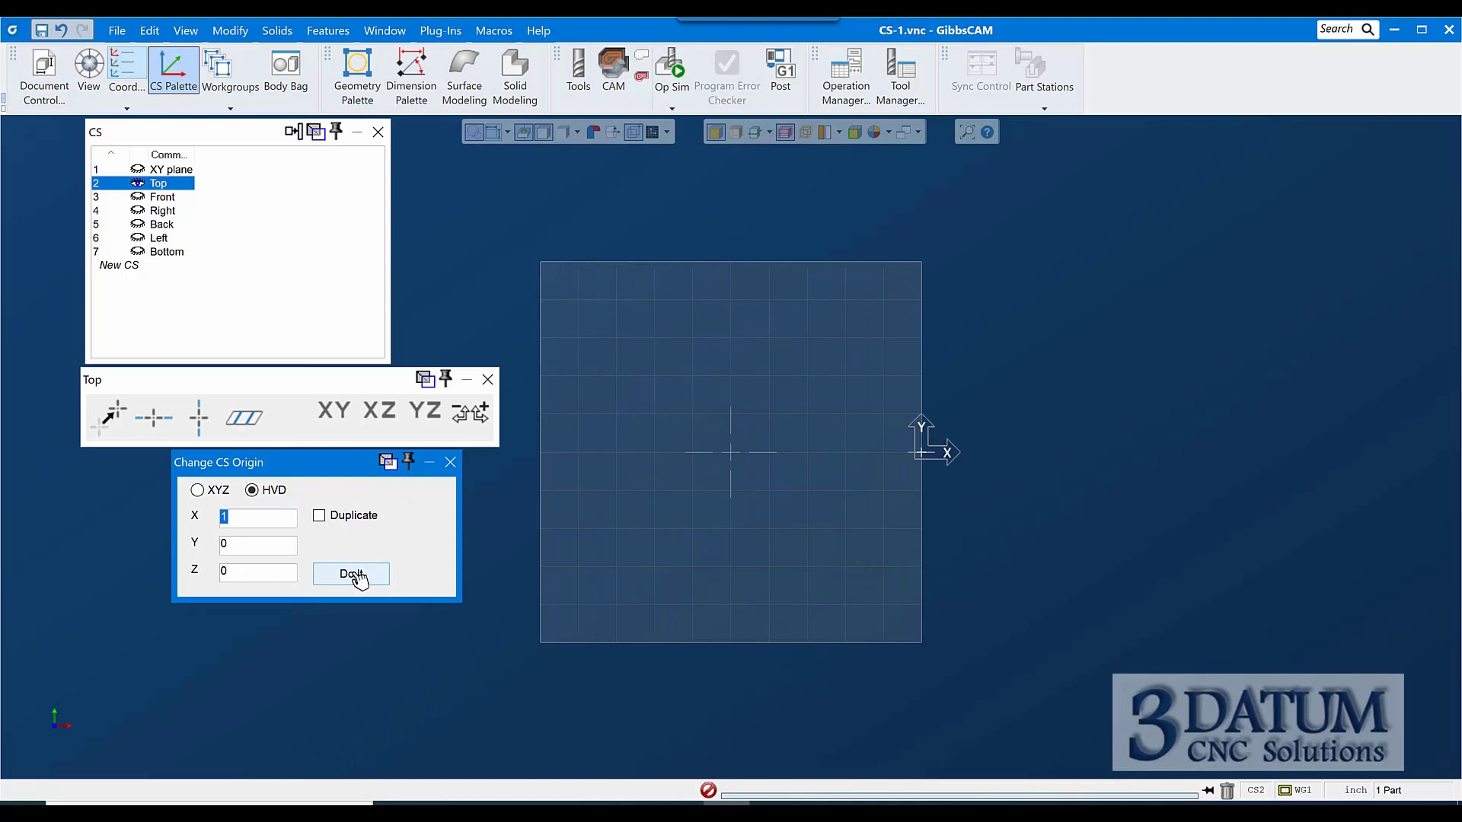
pyautogui.click(356, 576)
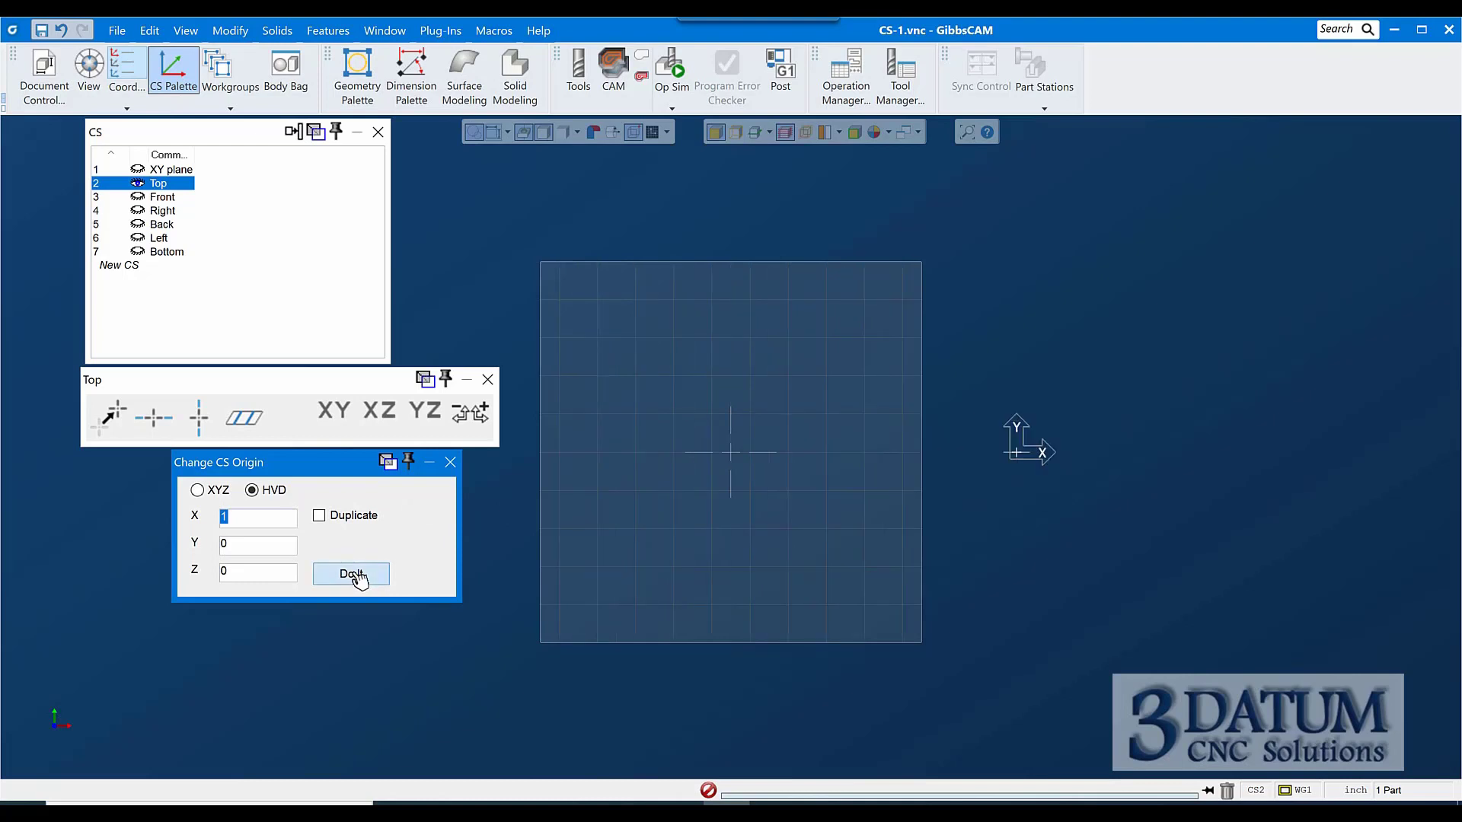
pyautogui.click(356, 577)
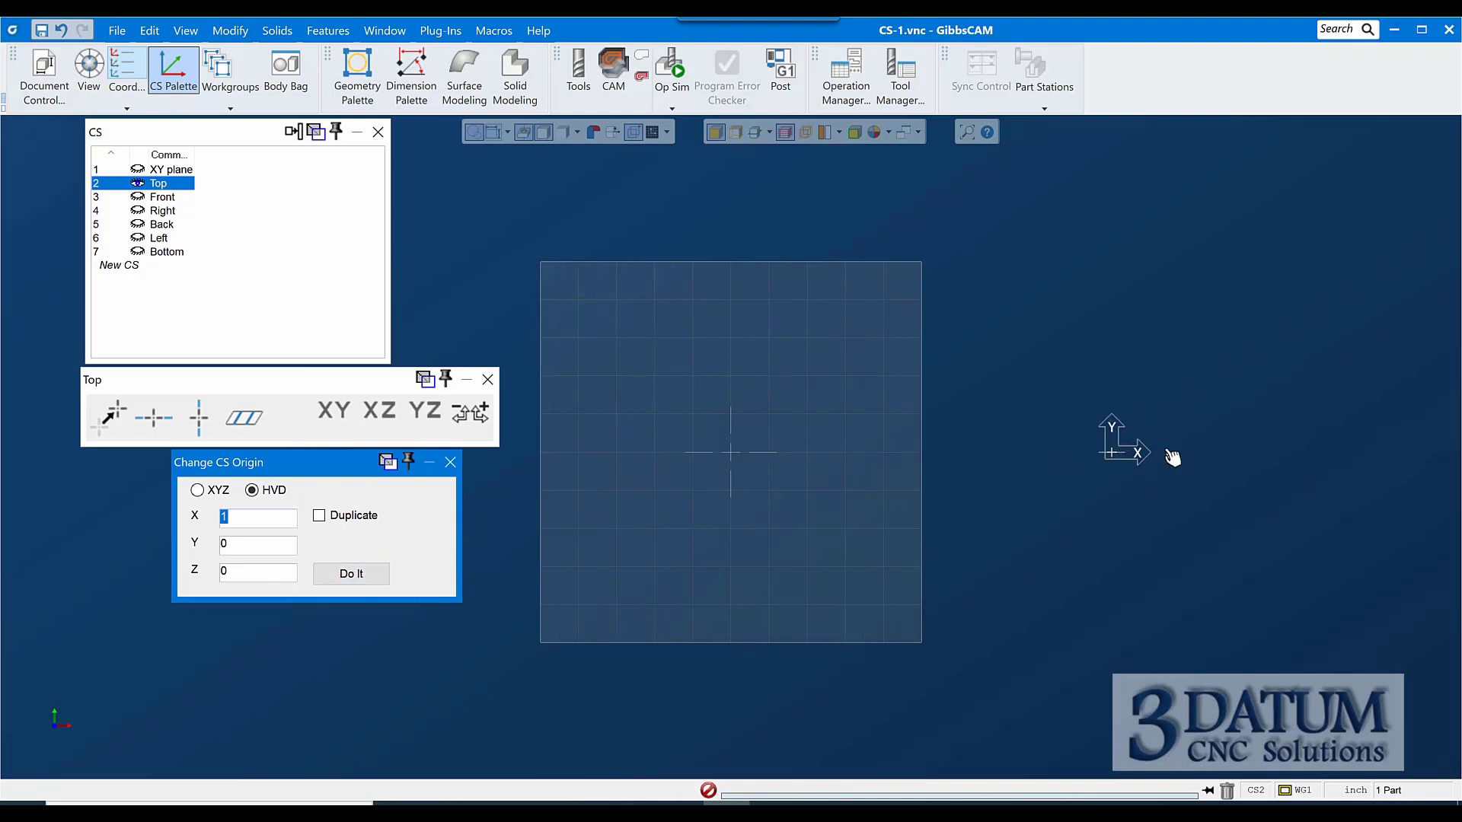
pyautogui.click(356, 576)
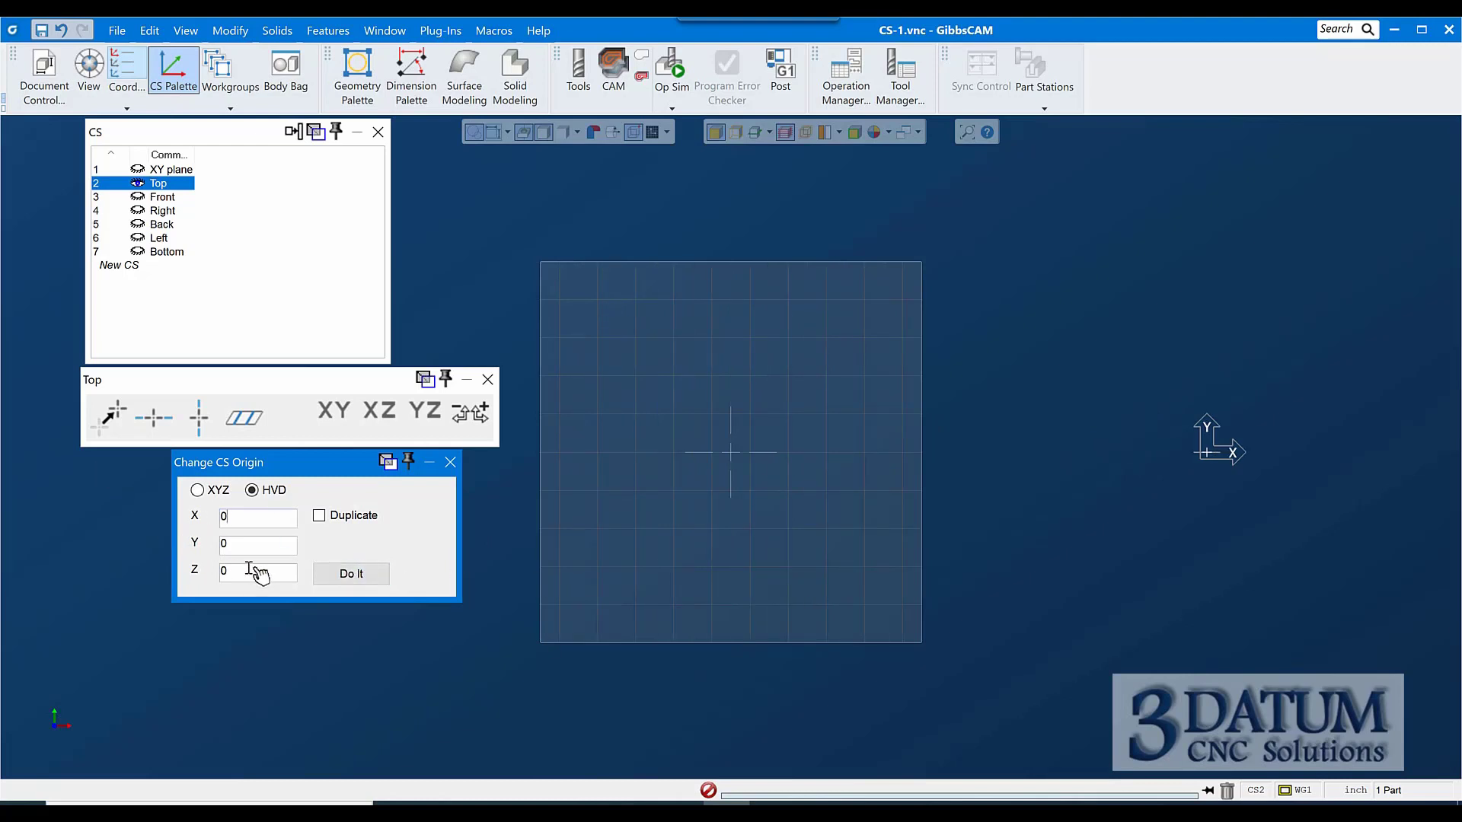
pyautogui.click(208, 489)
pyautogui.click(348, 577)
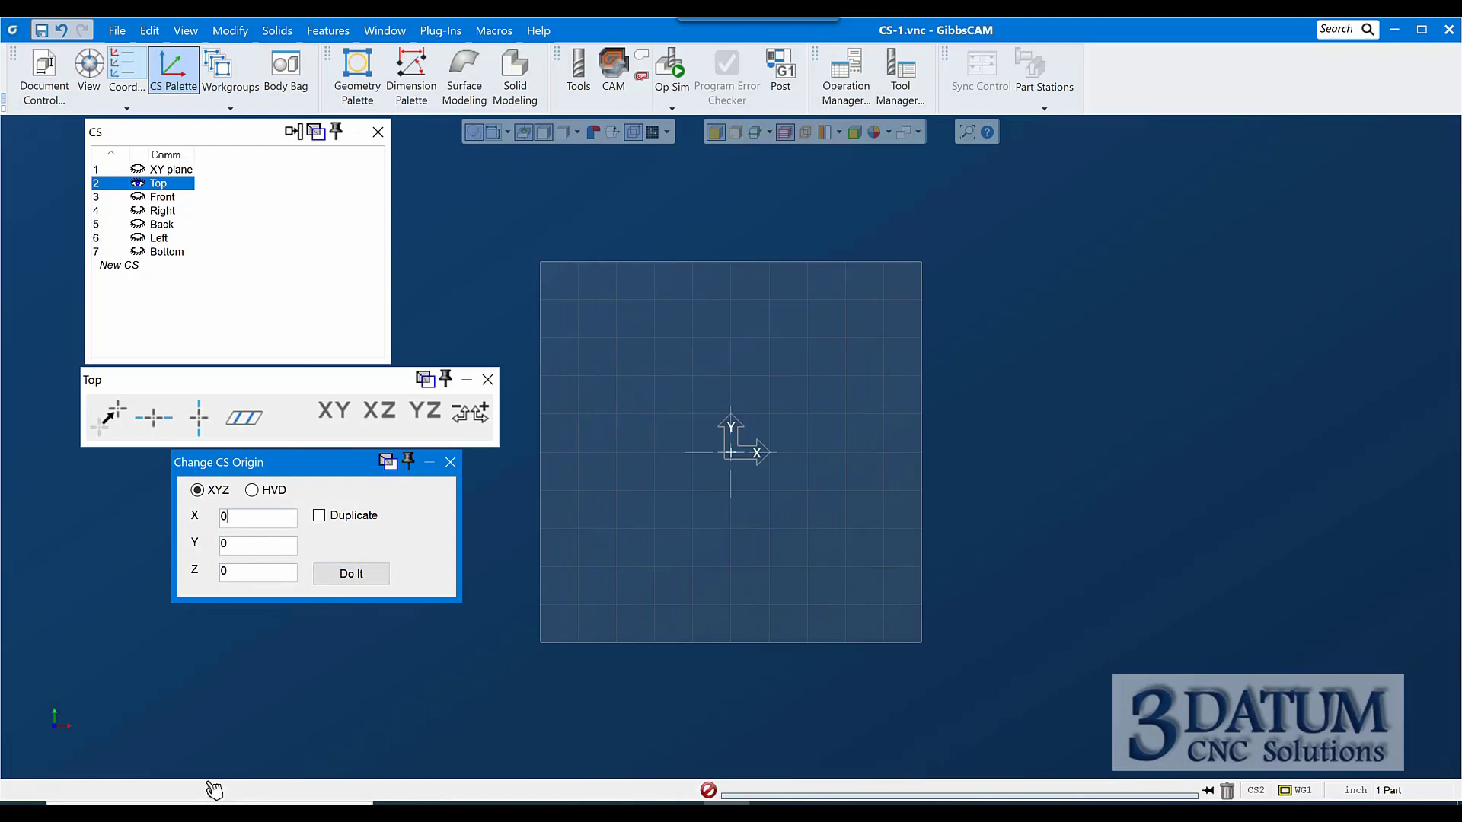
# - Move the Top origin to the back-left corner of the stock's top face at X -2, Y 2, Z 2
pyautogui.hotkey('ctrl', 'i')
pyautogui.moveTo(742, 580); pyautogui.dragTo(630, 516)
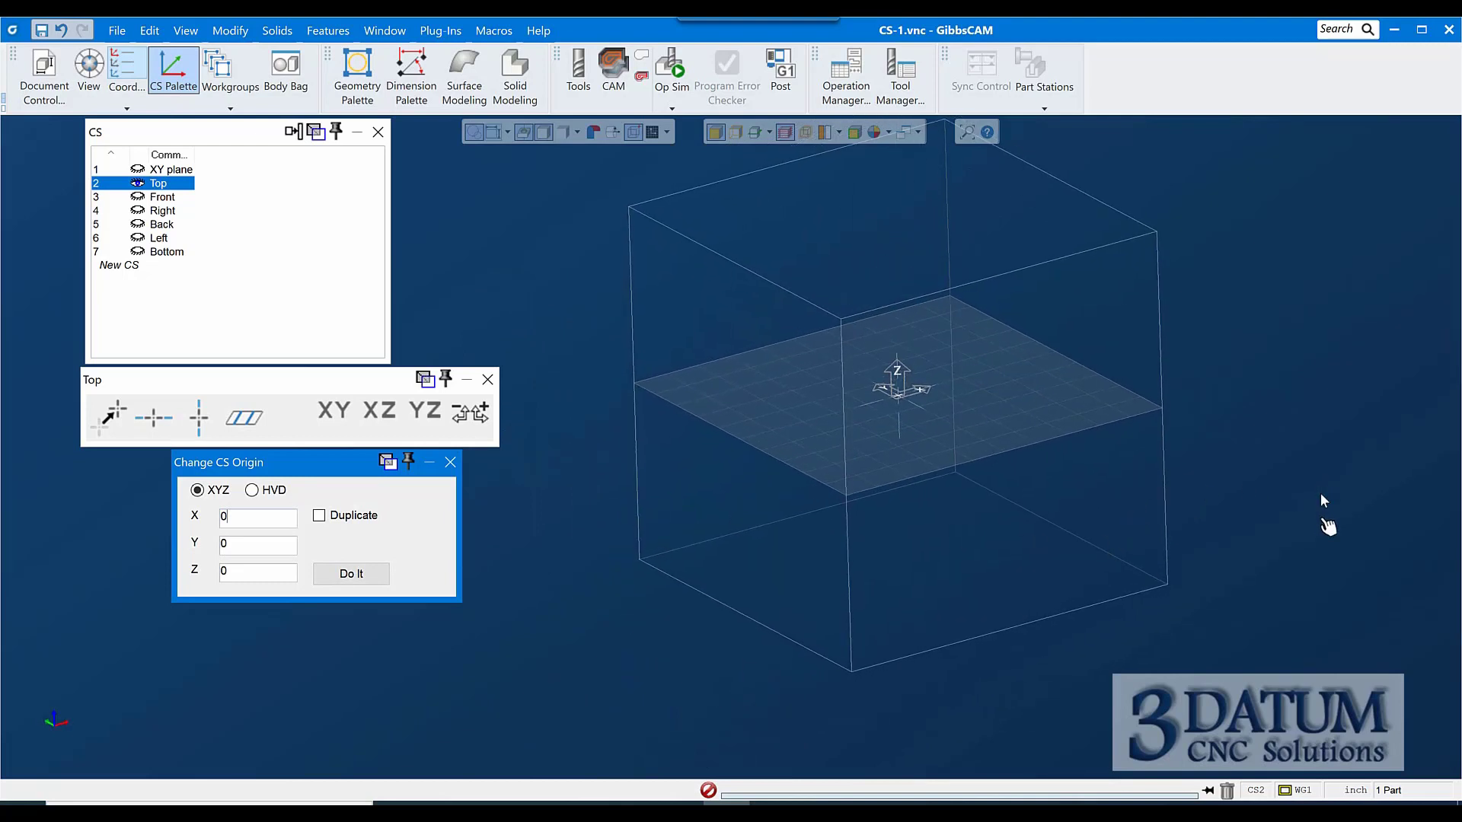
pyautogui.moveTo(1327, 499); pyautogui.dragTo(1245, 612)
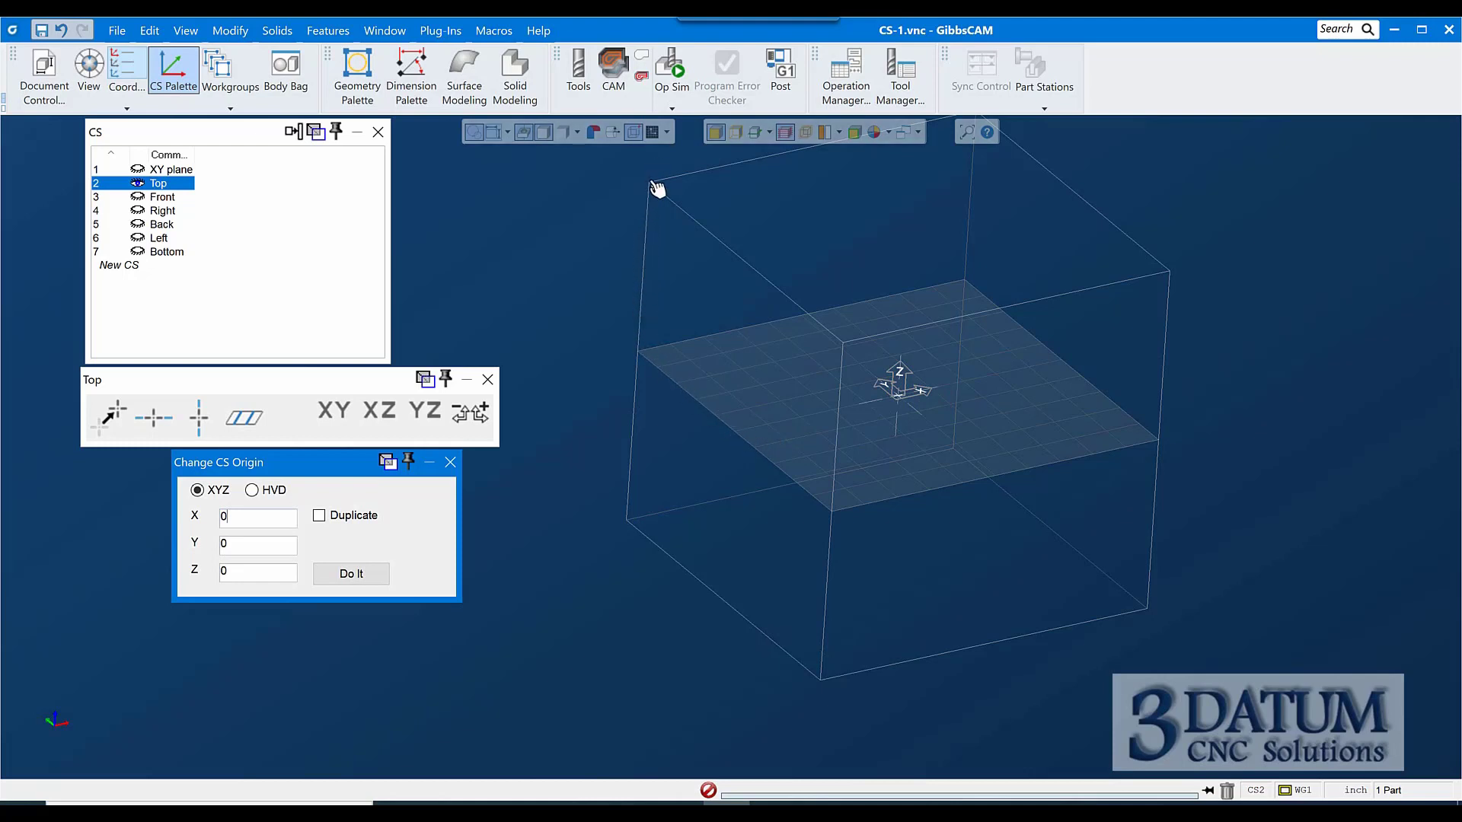
pyautogui.doubleClick(236, 517)
pyautogui.click(369, 577)
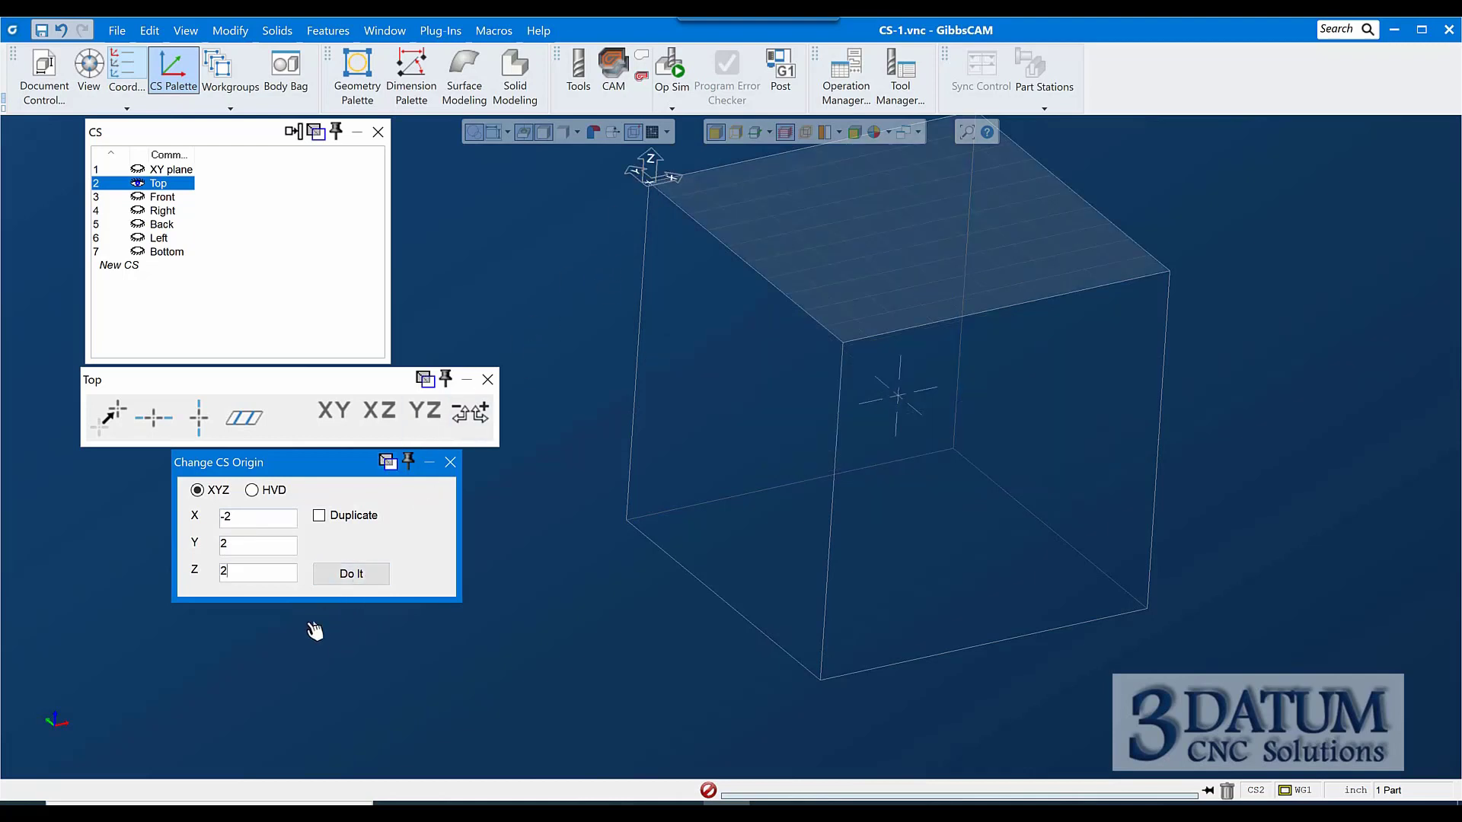
# - Align the Front coordinate system to the XZ plane and move its origin to X -2, Y -2, Z 2
pyautogui.click(163, 197)
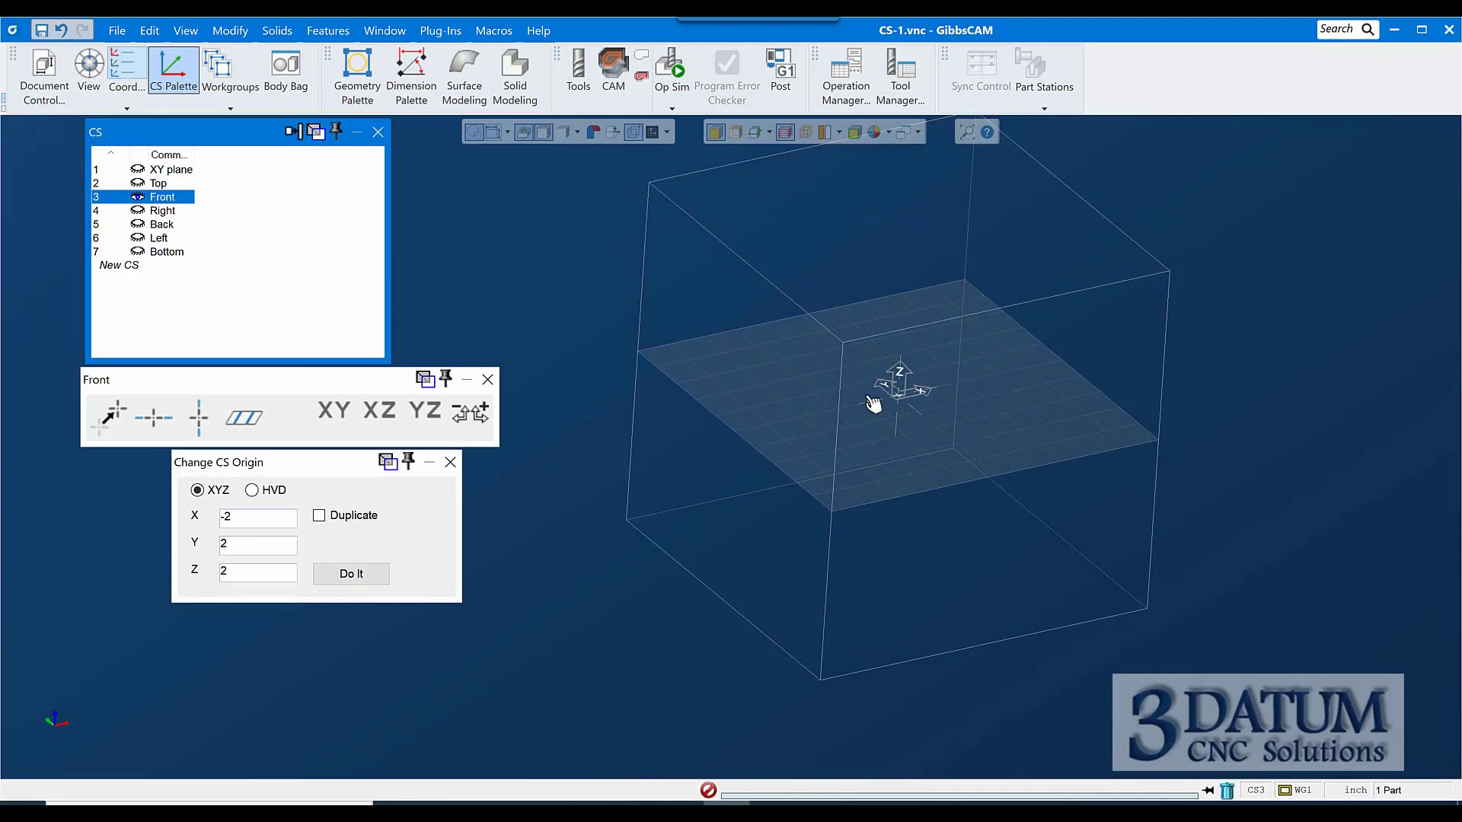
pyautogui.click(383, 419)
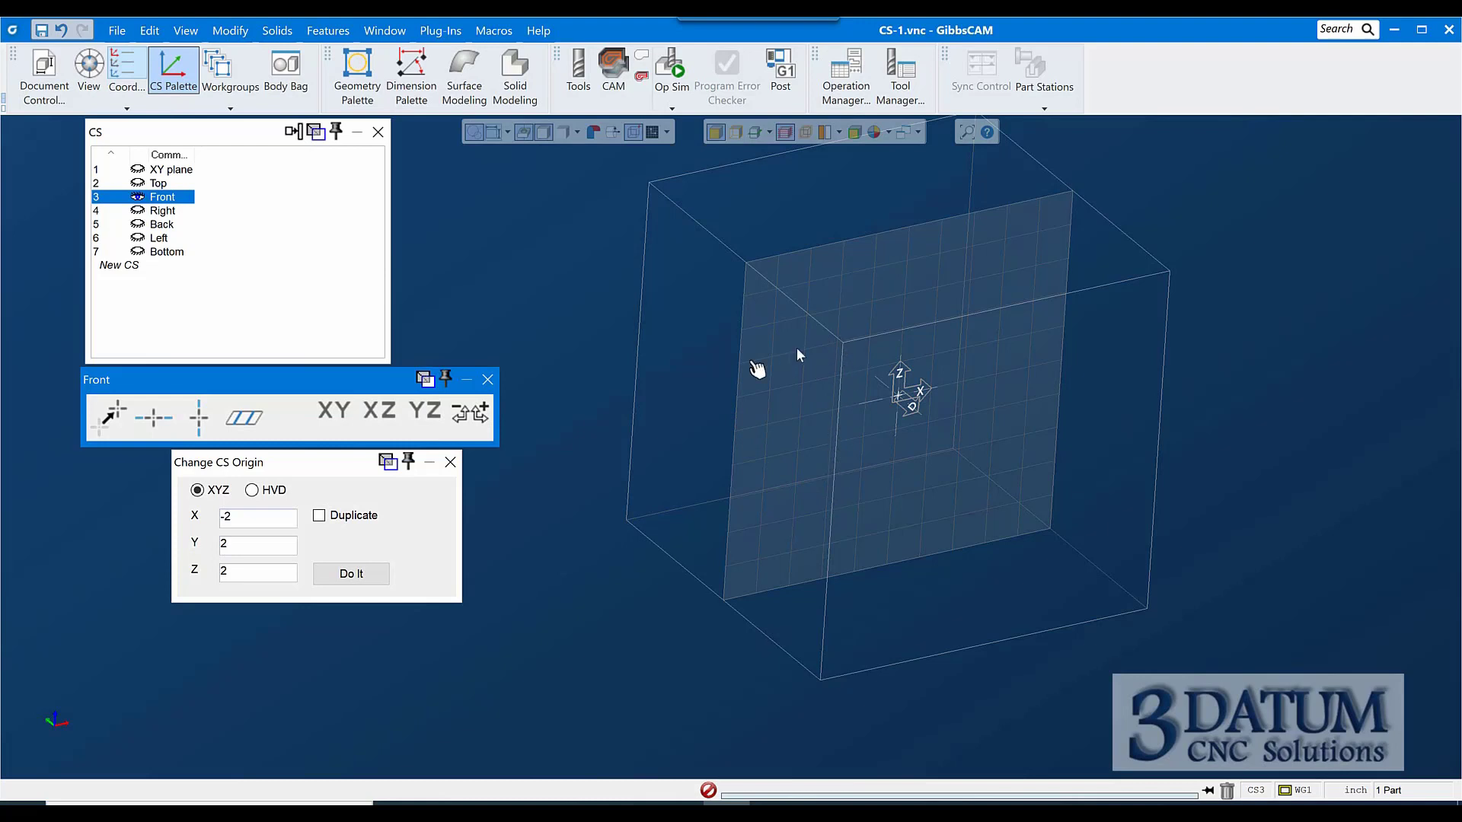
pyautogui.click(238, 543)
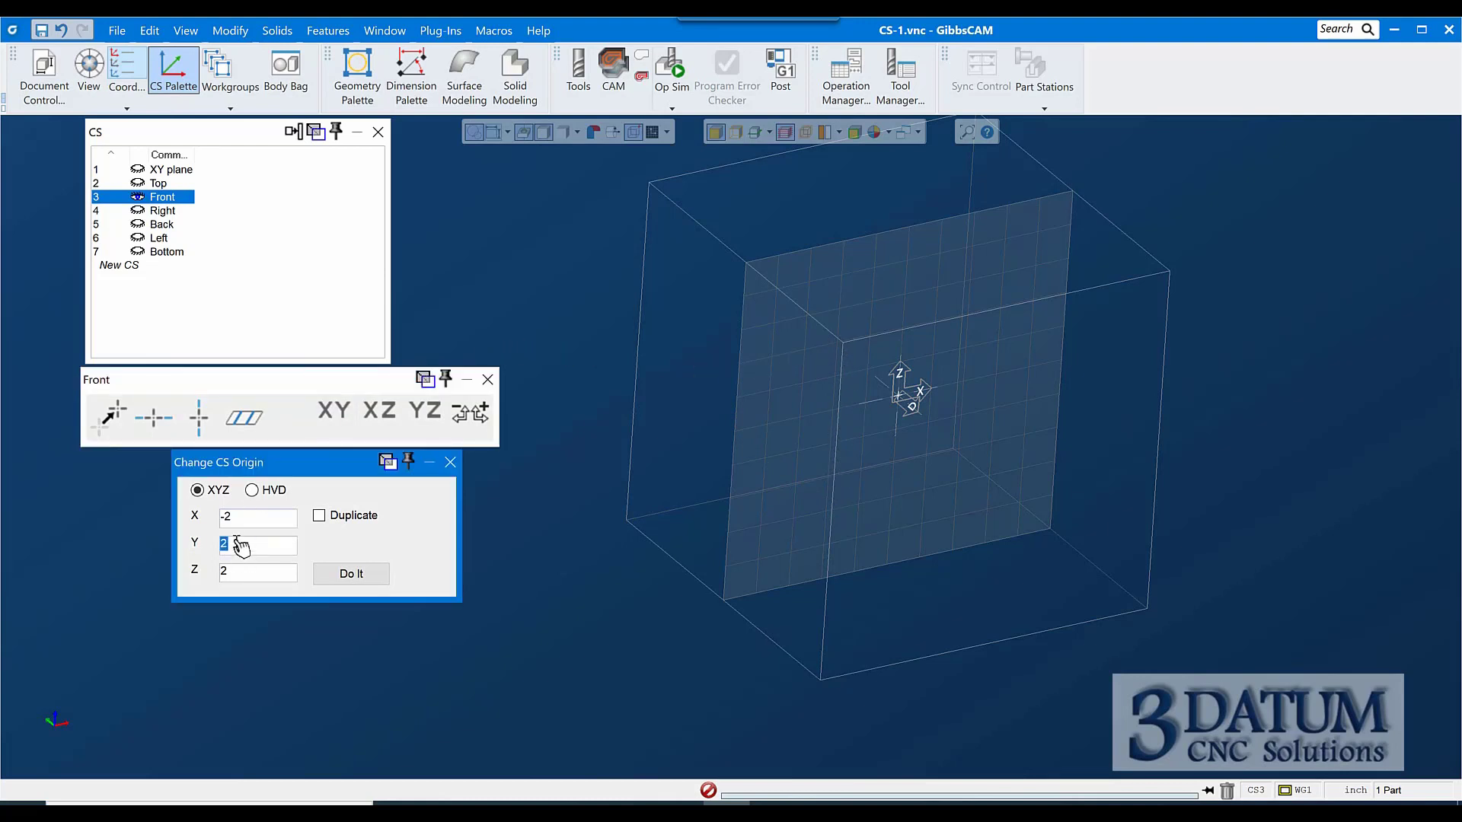
pyautogui.click(362, 581)
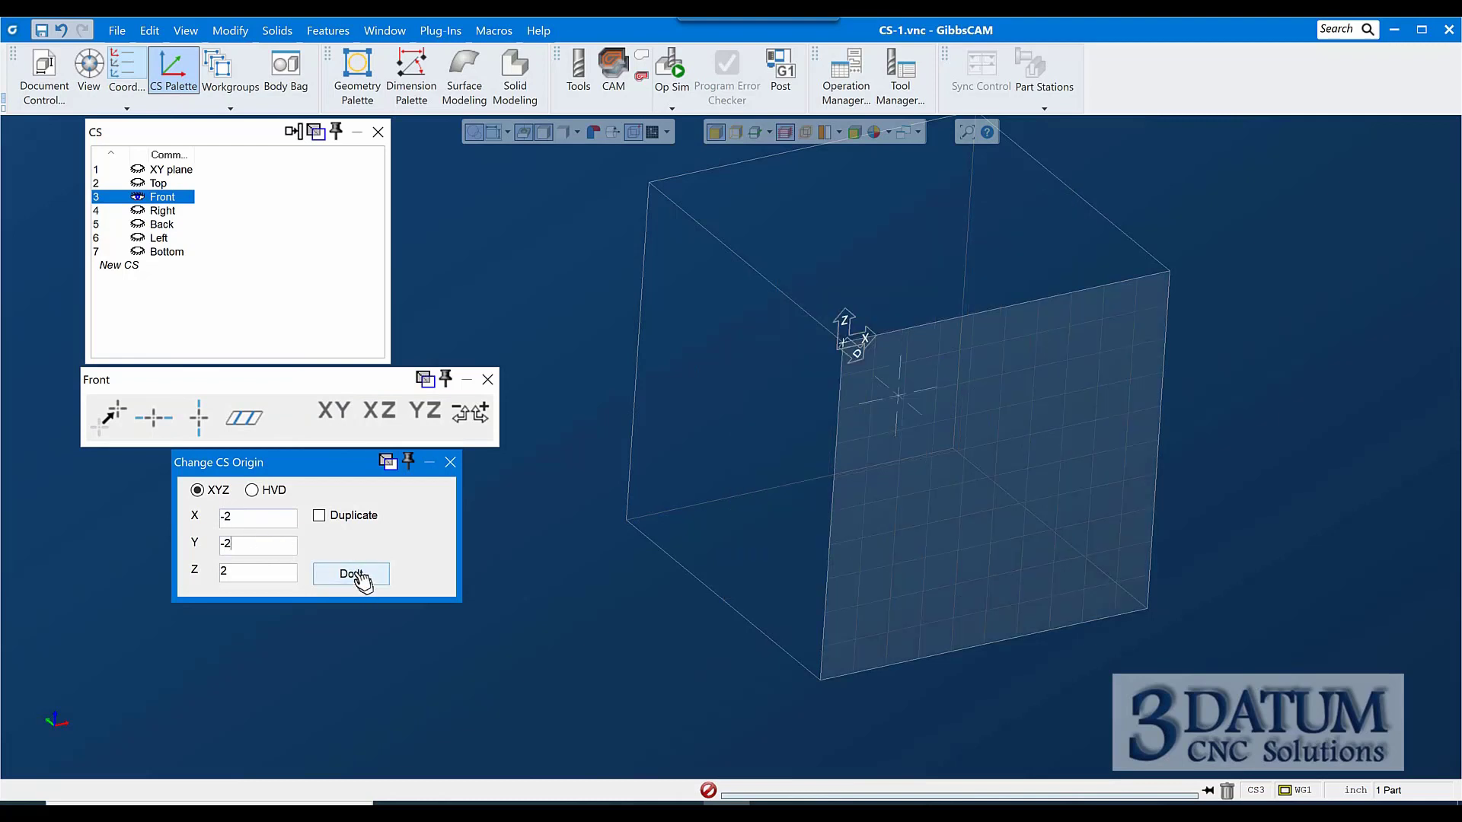
# - Align the Right coordinate system to the YZ plane and move its origin to X 2, Y -2, Z 2
pyautogui.click(162, 210)
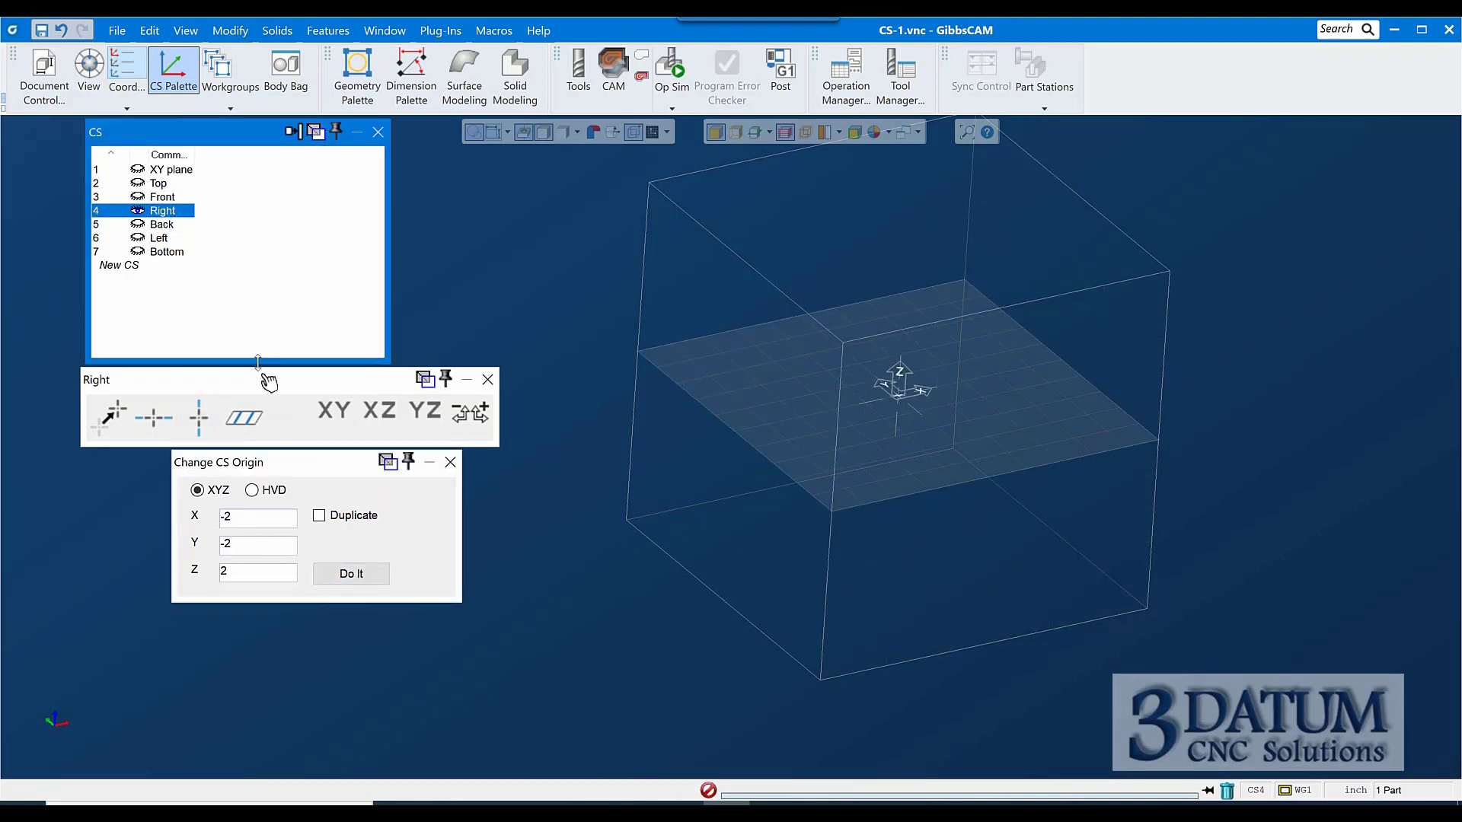
pyautogui.click(427, 427)
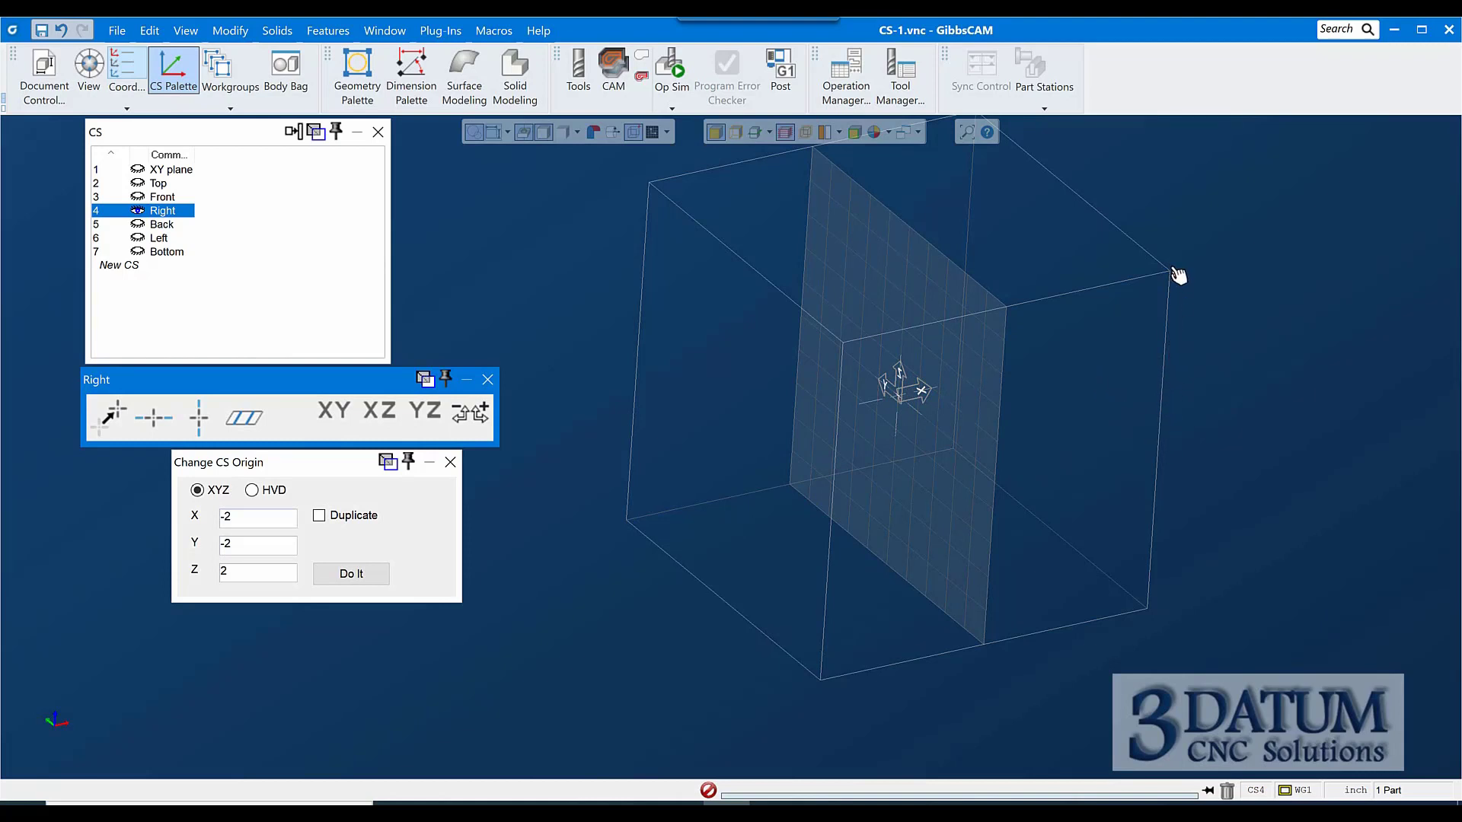
pyautogui.click(254, 518)
pyautogui.write('2')
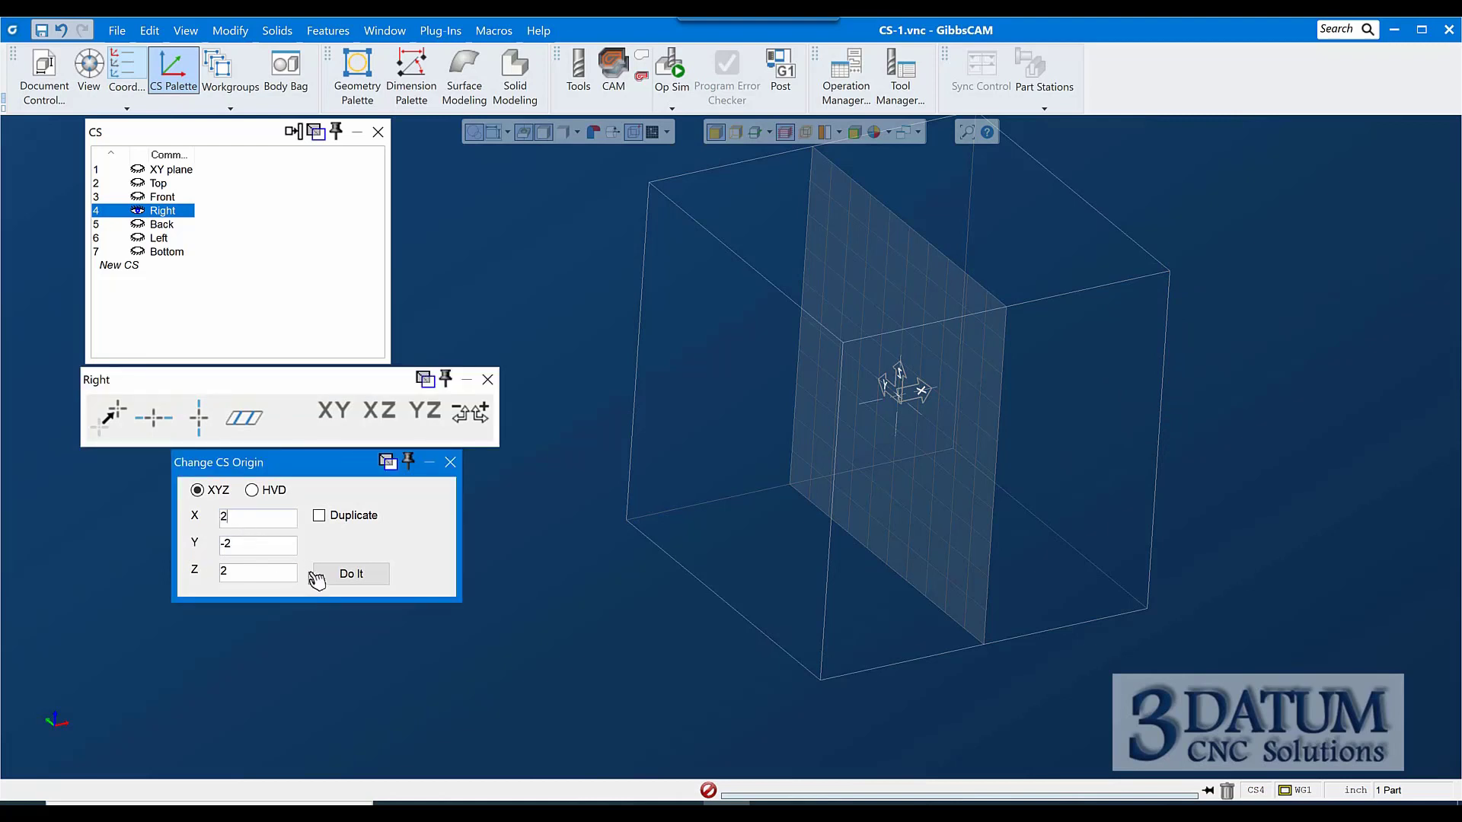
pyautogui.click(350, 583)
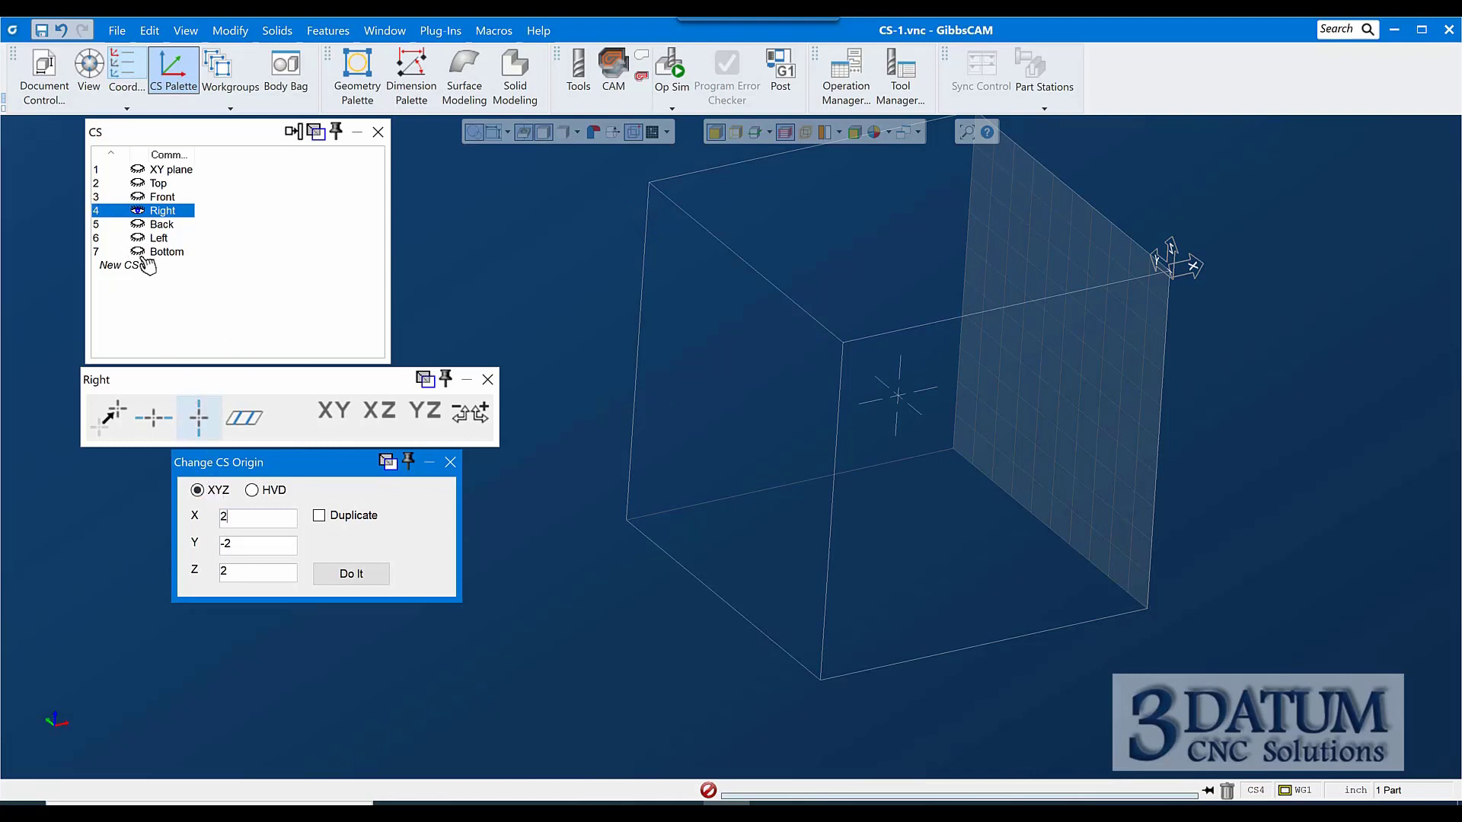
# - Undo the plane alignments and origin moves made to the Right, Front and Top coordinate systems
pyautogui.click(176, 171)
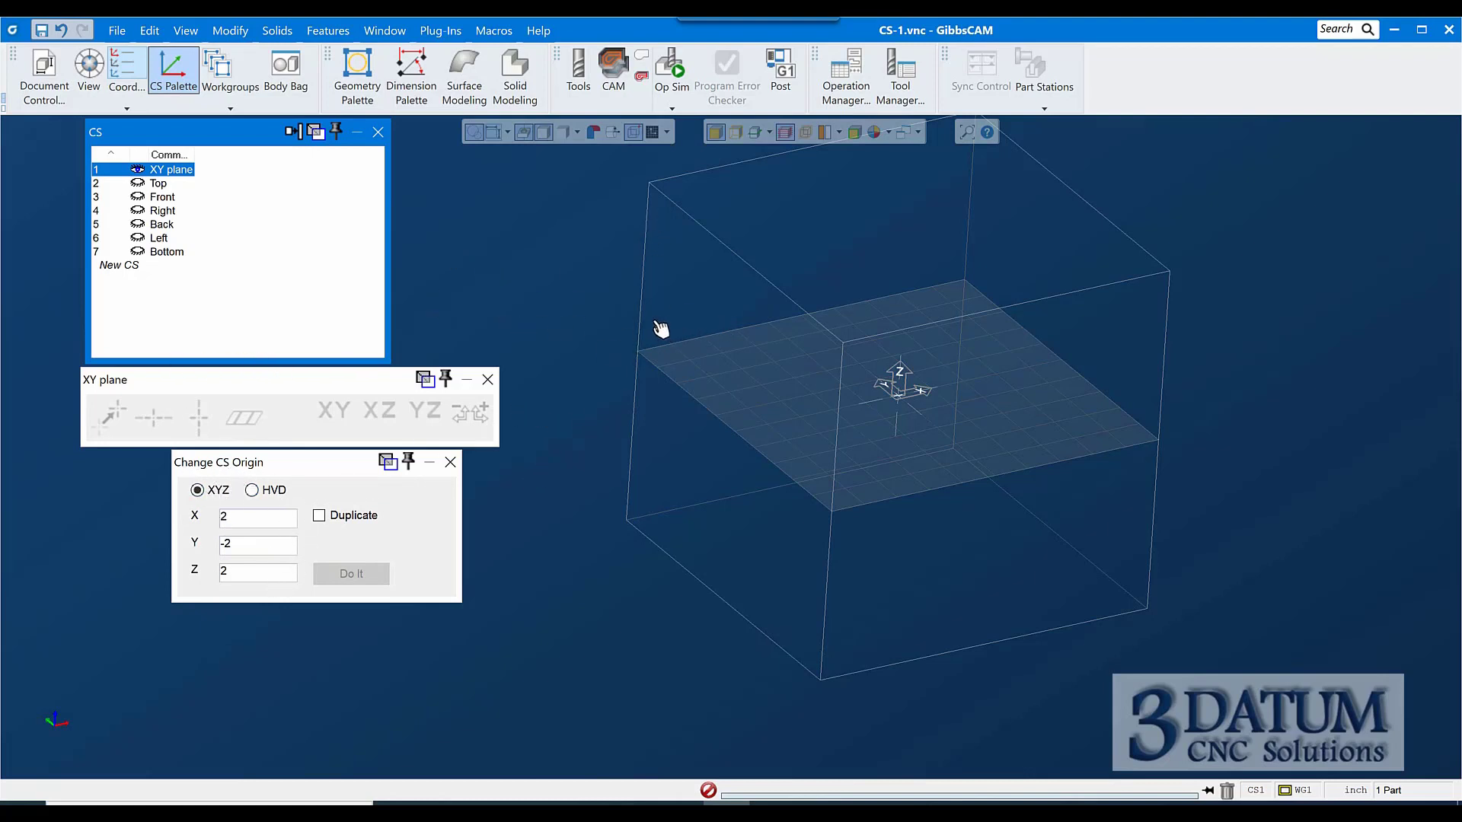
pyautogui.hotkey('ctrl', 'z')
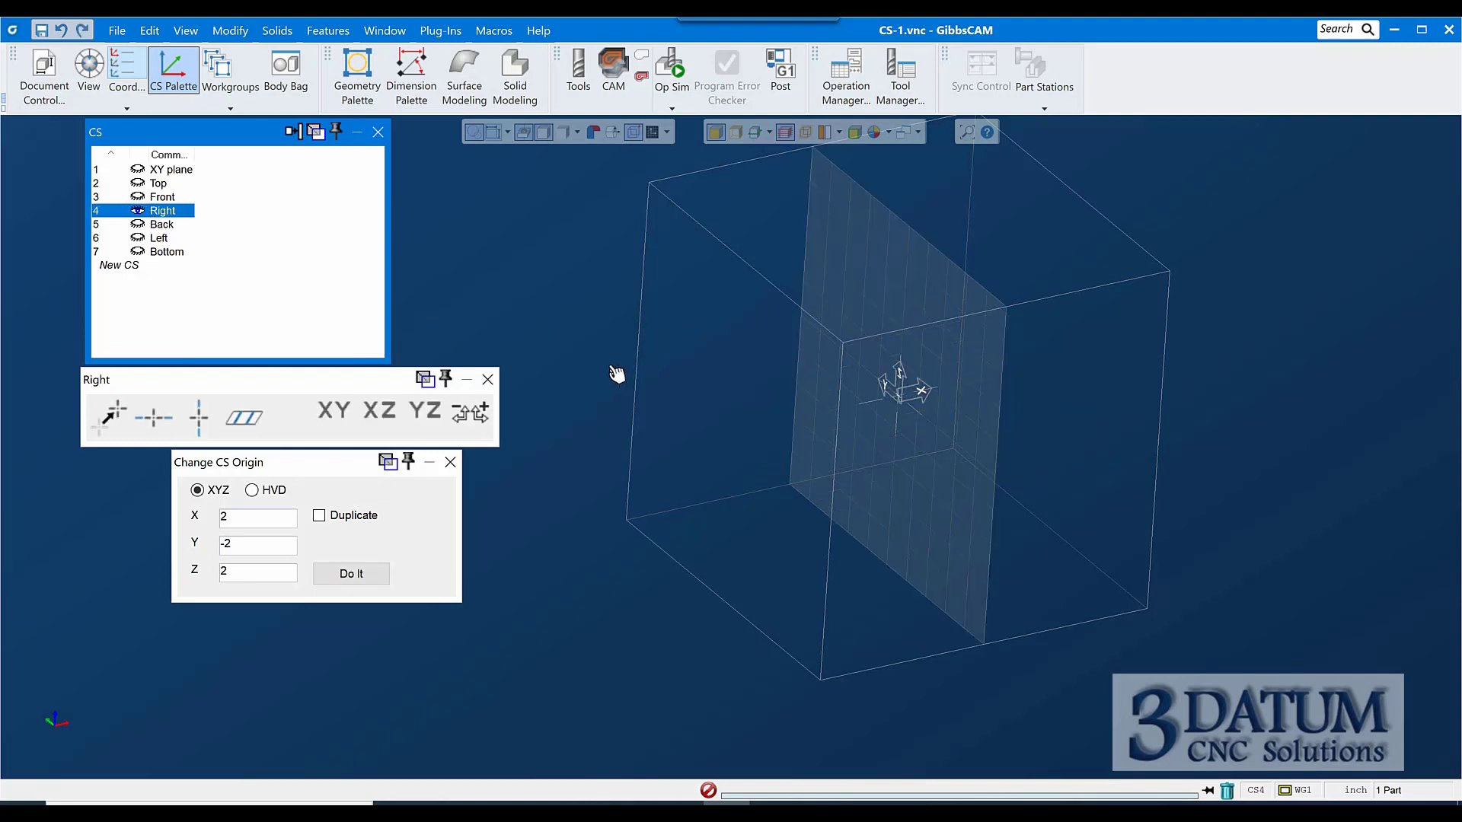
pyautogui.hotkey('ctrl', 'z')
pyautogui.hotkey('ctrl', 'z')
pyautogui.hotkey('ctrl', 'z')
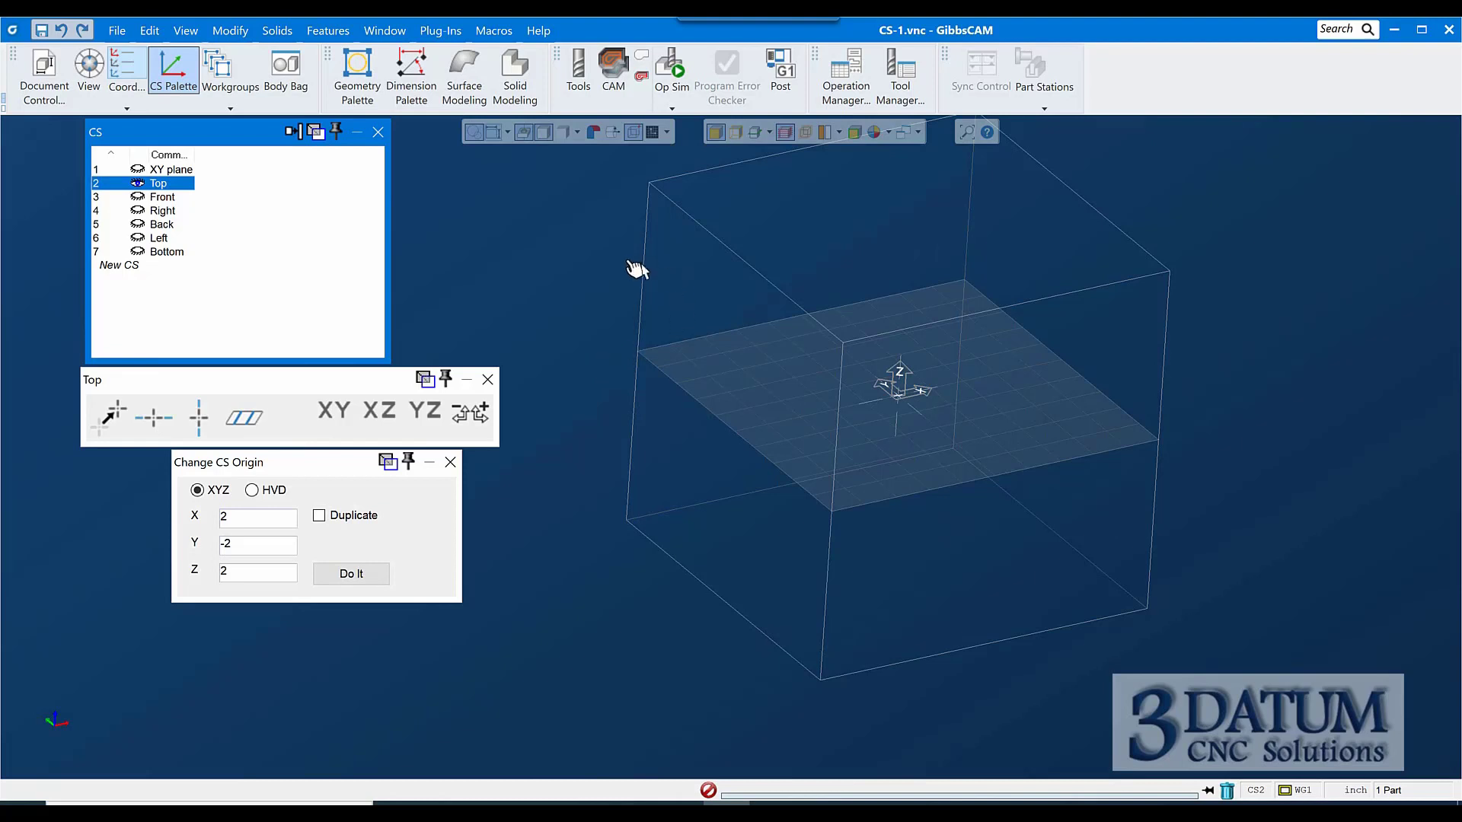
pyautogui.click(588, 297)
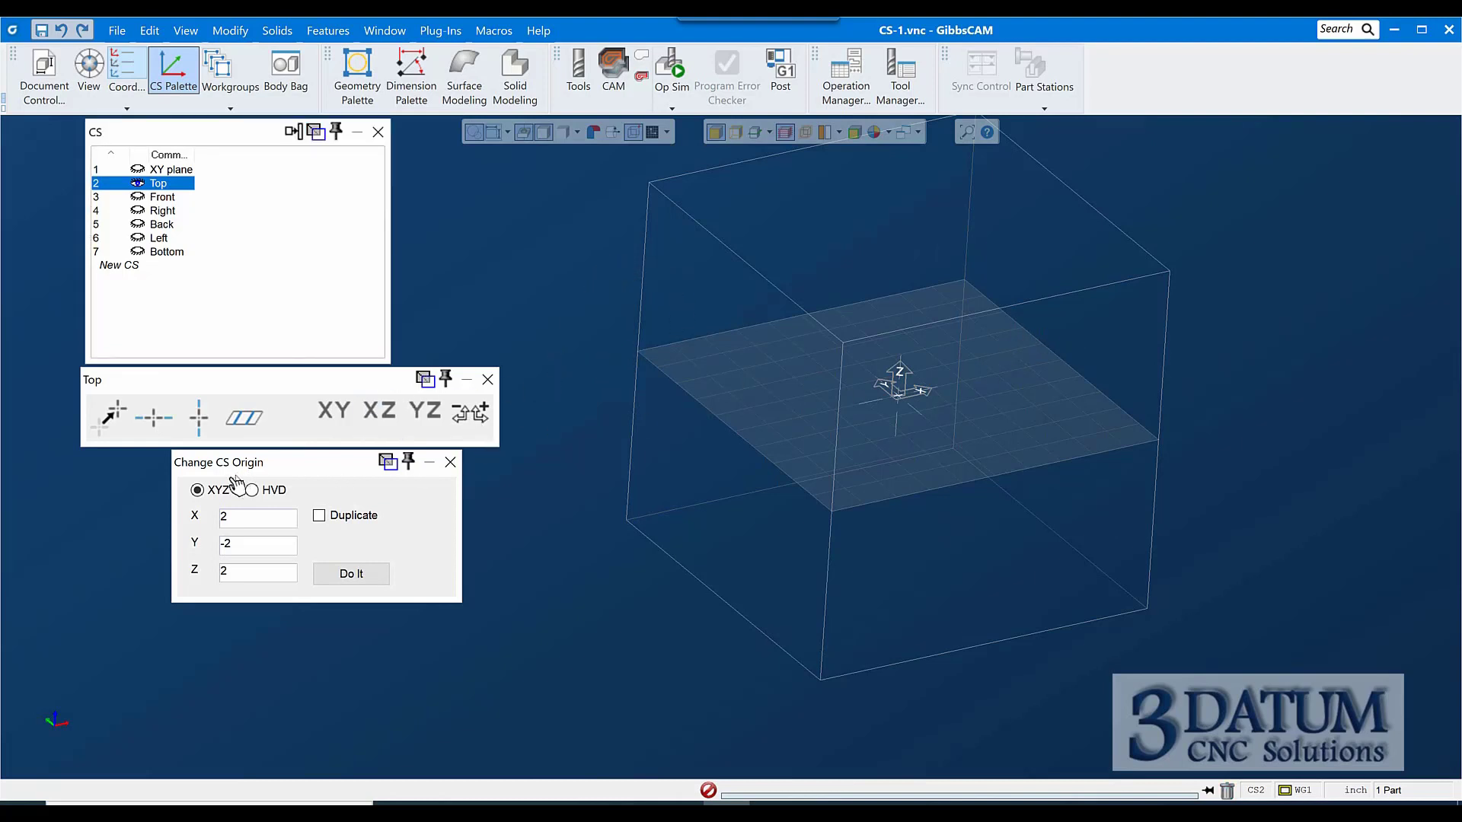
# - Move the Top coordinate system's origin in HVD mode to horizontal -2, vertical 2, depth 2
pyautogui.click(252, 490)
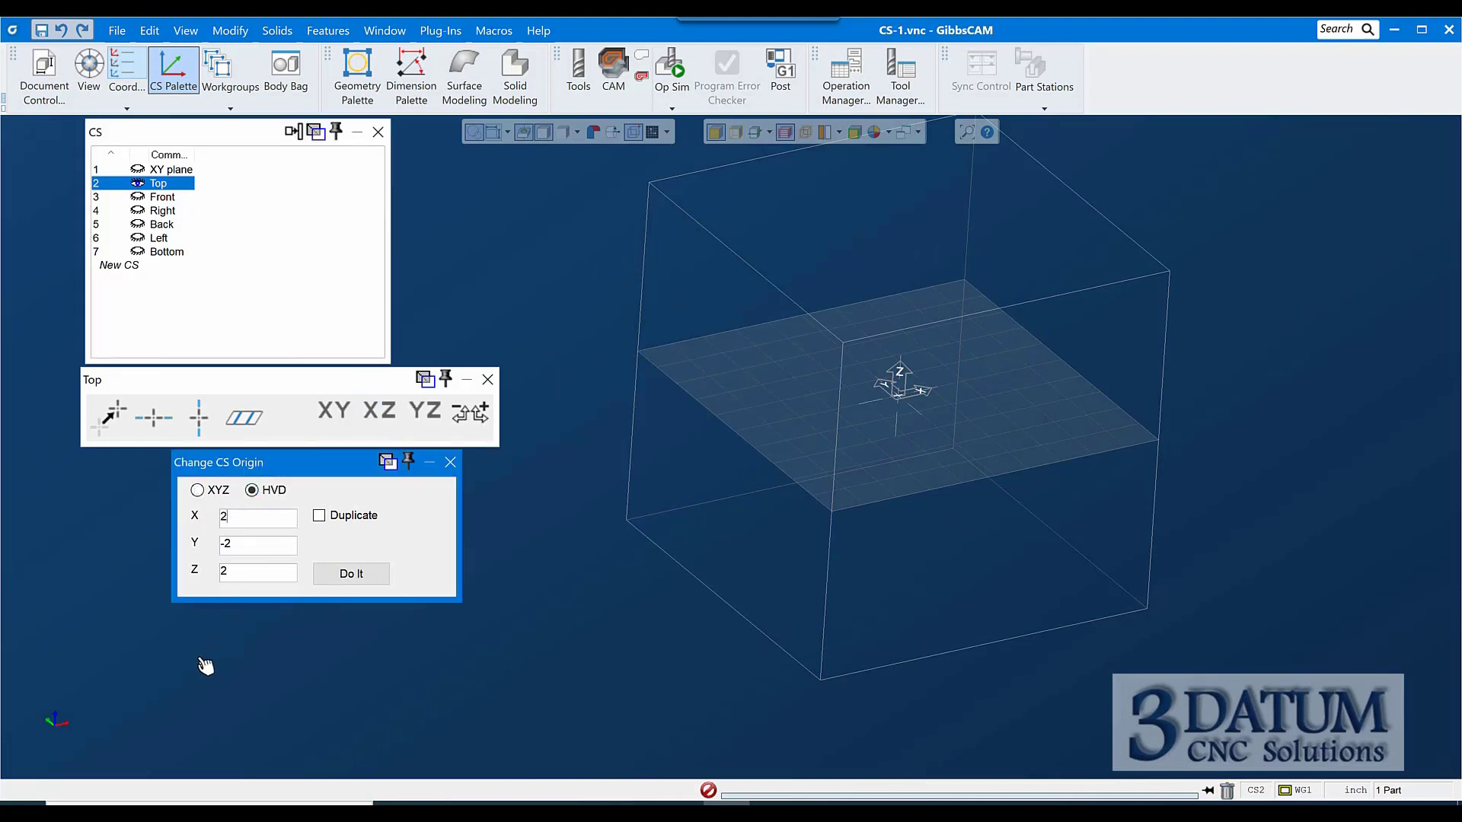
pyautogui.moveTo(1087, 294); pyautogui.dragTo(849, 430)
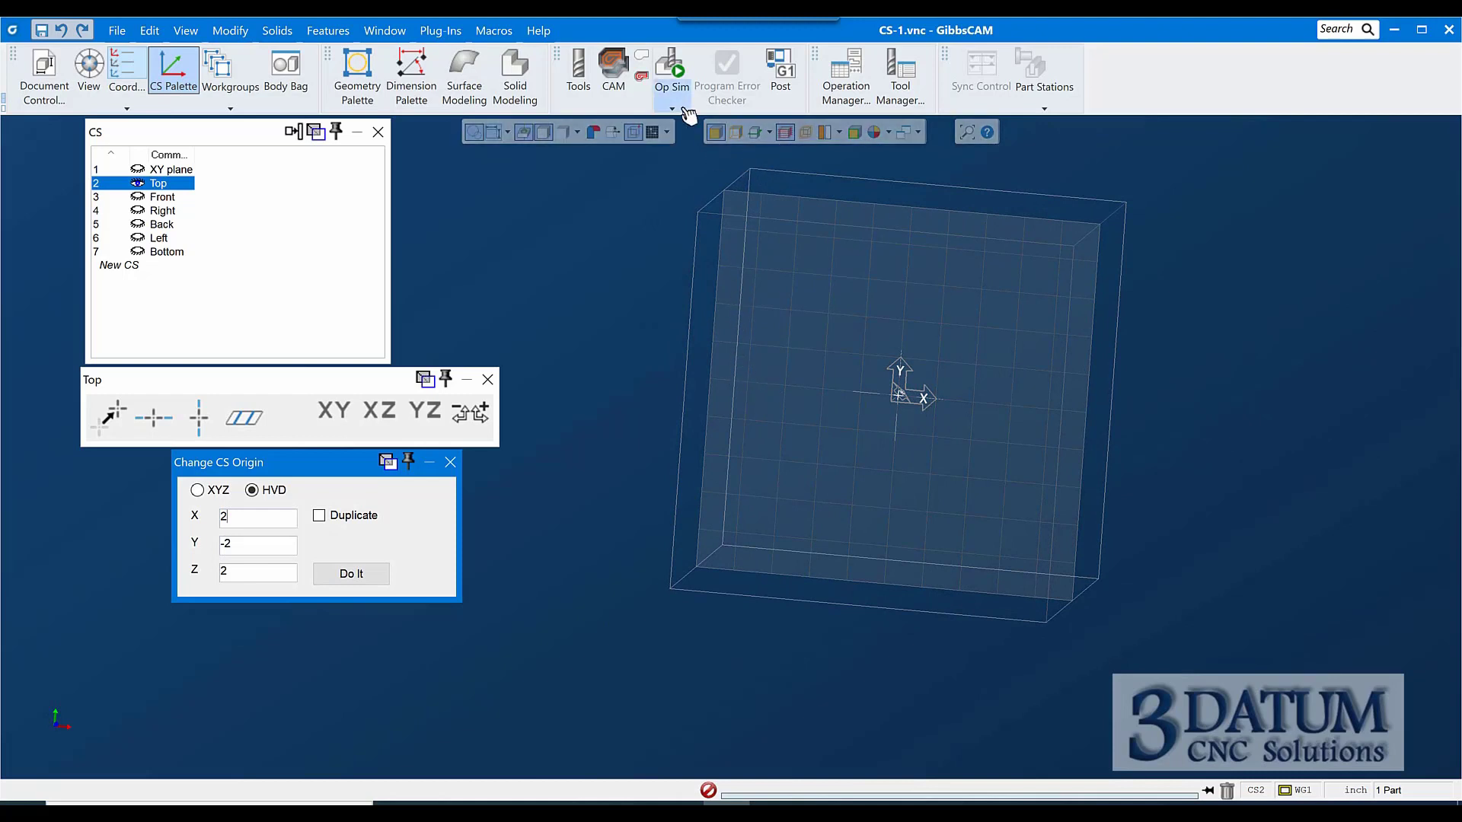
pyautogui.doubleClick(271, 521)
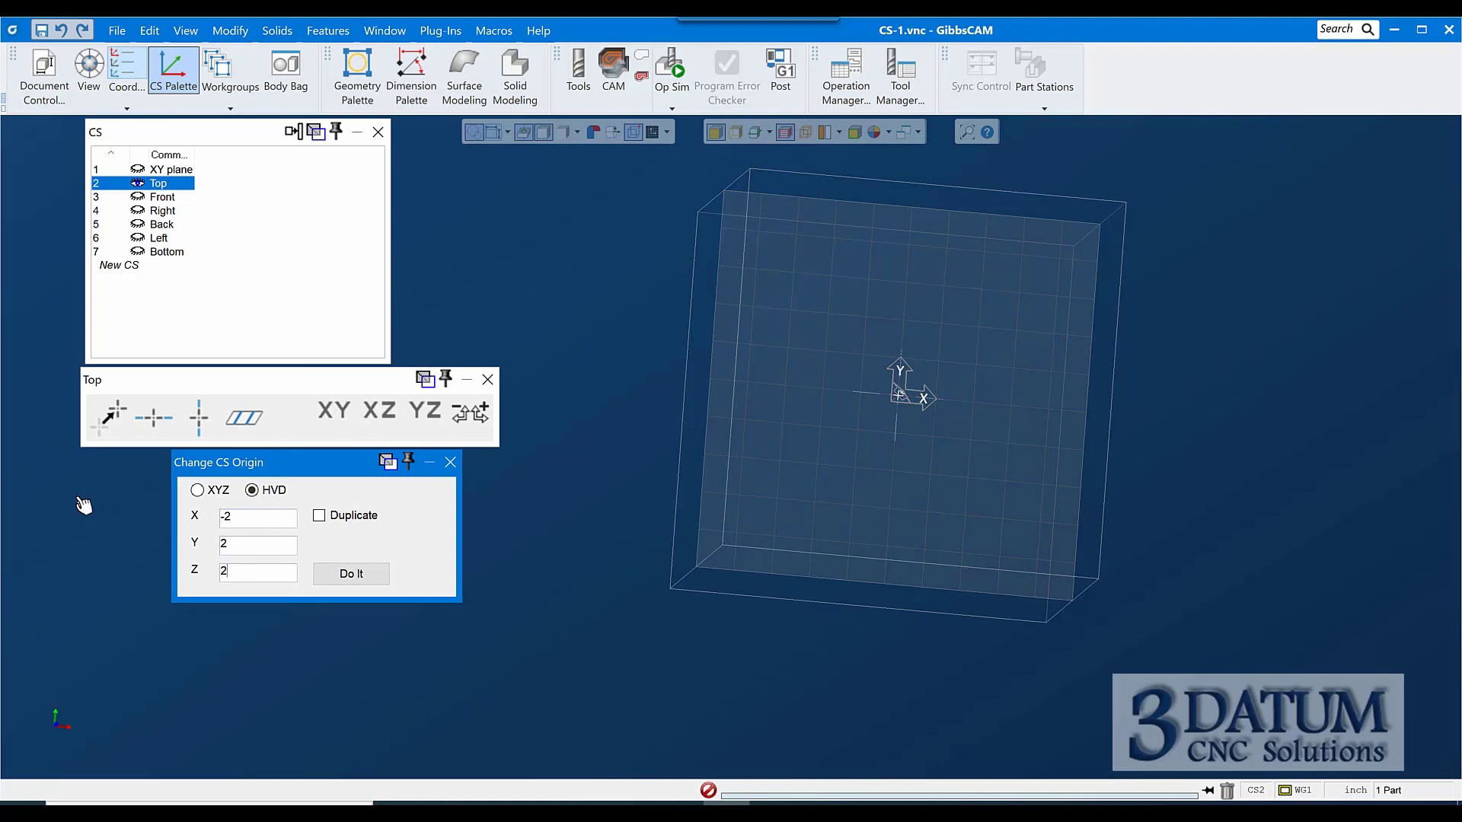
pyautogui.moveTo(652, 603); pyautogui.dragTo(995, 582, button='middle')
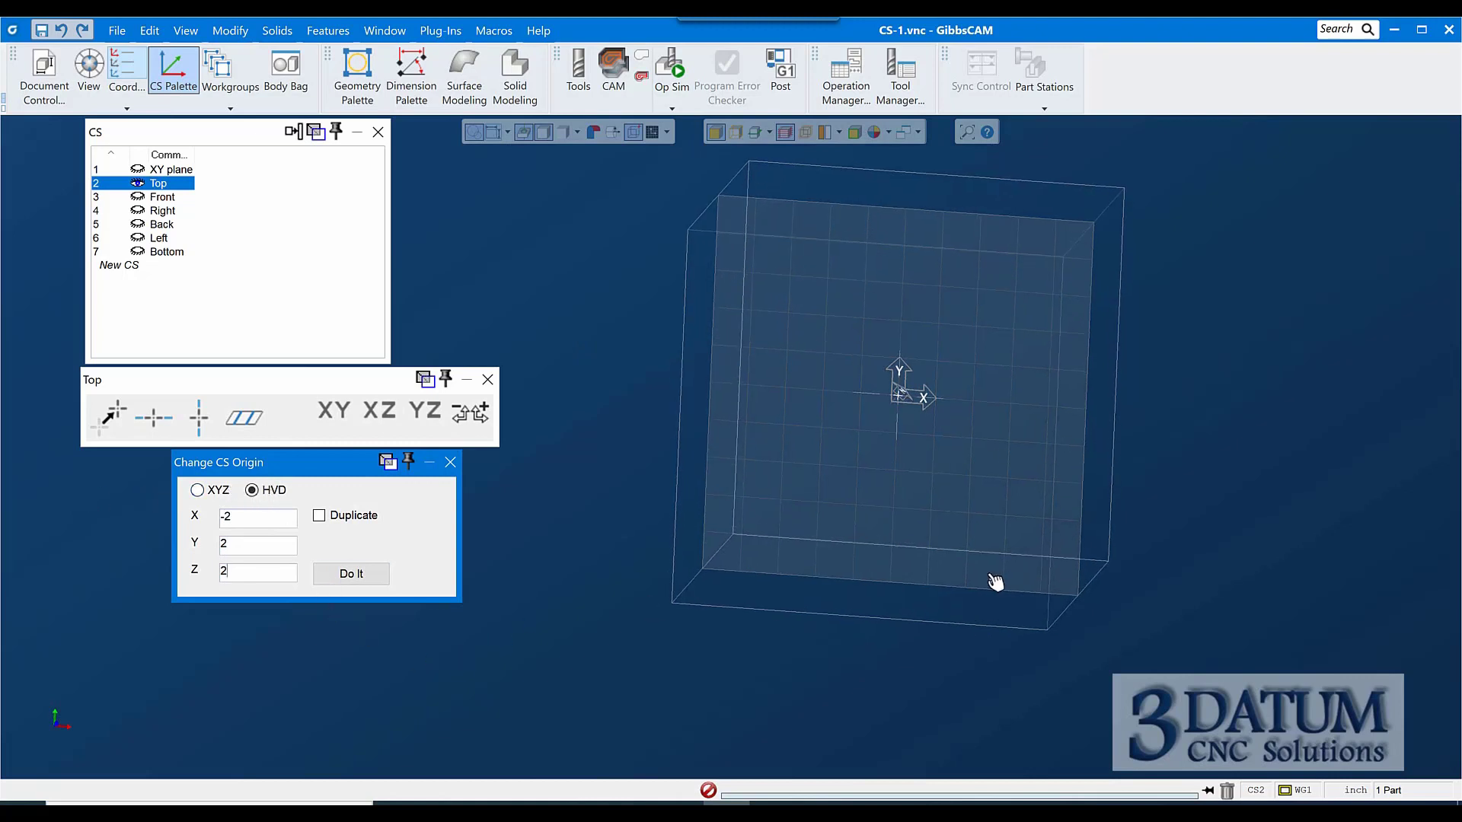
pyautogui.hotkey('ctrl', 'i')
pyautogui.scroll(-3, 828, 540)
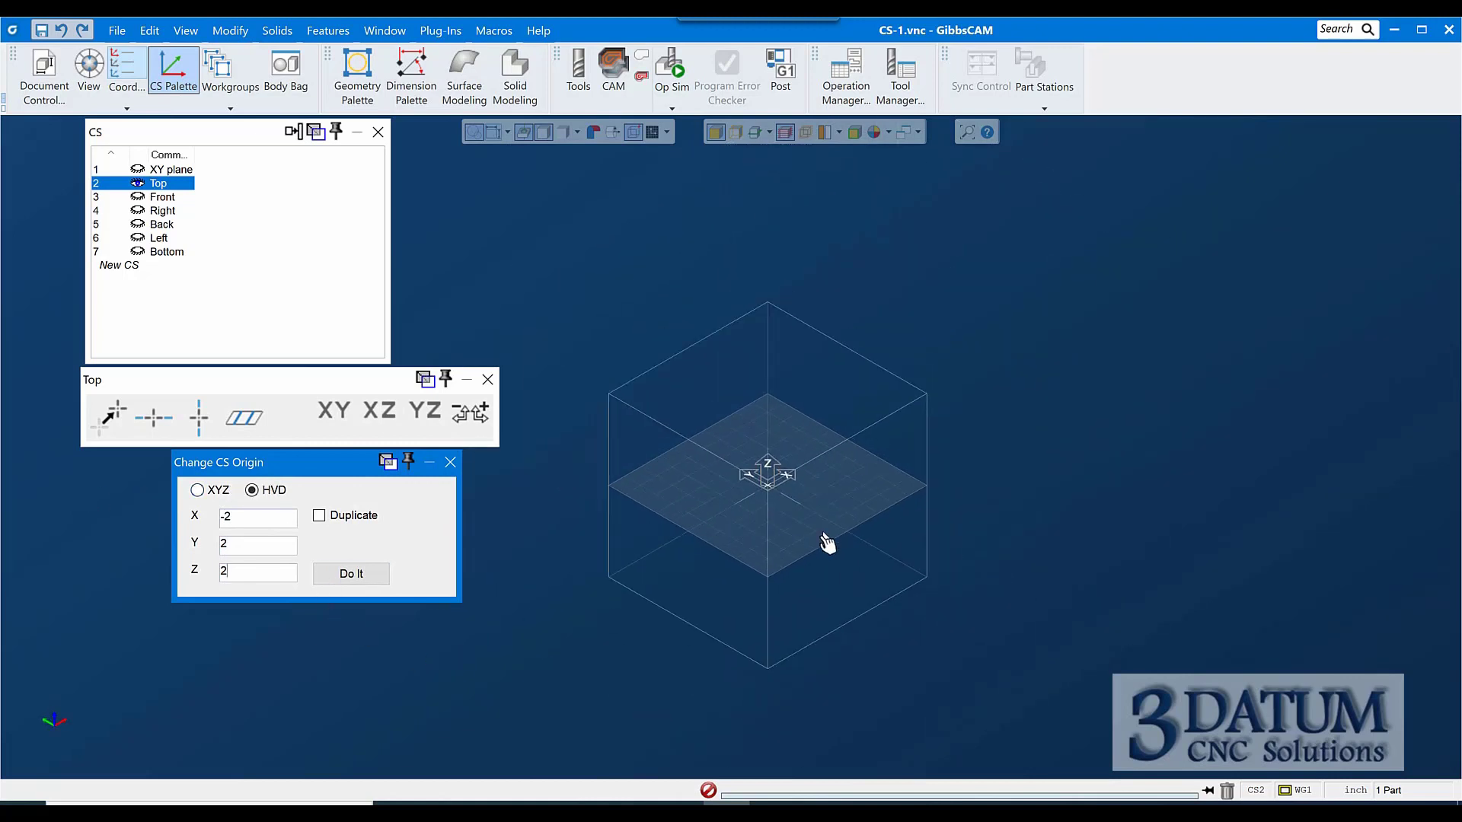
pyautogui.scroll(2, 745, 609)
pyautogui.moveTo(811, 565); pyautogui.dragTo(709, 523, button='middle')
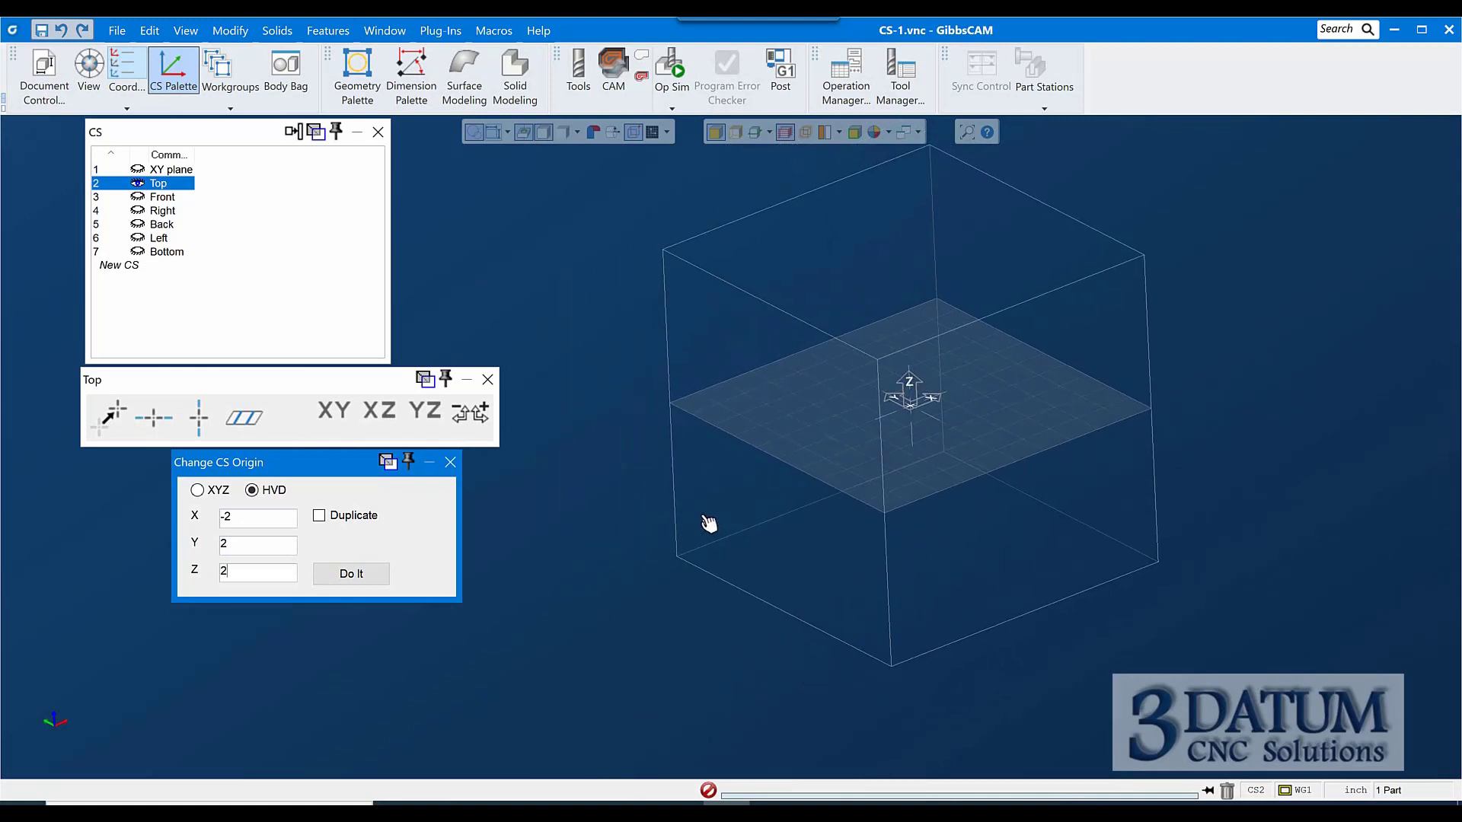
pyautogui.click(379, 581)
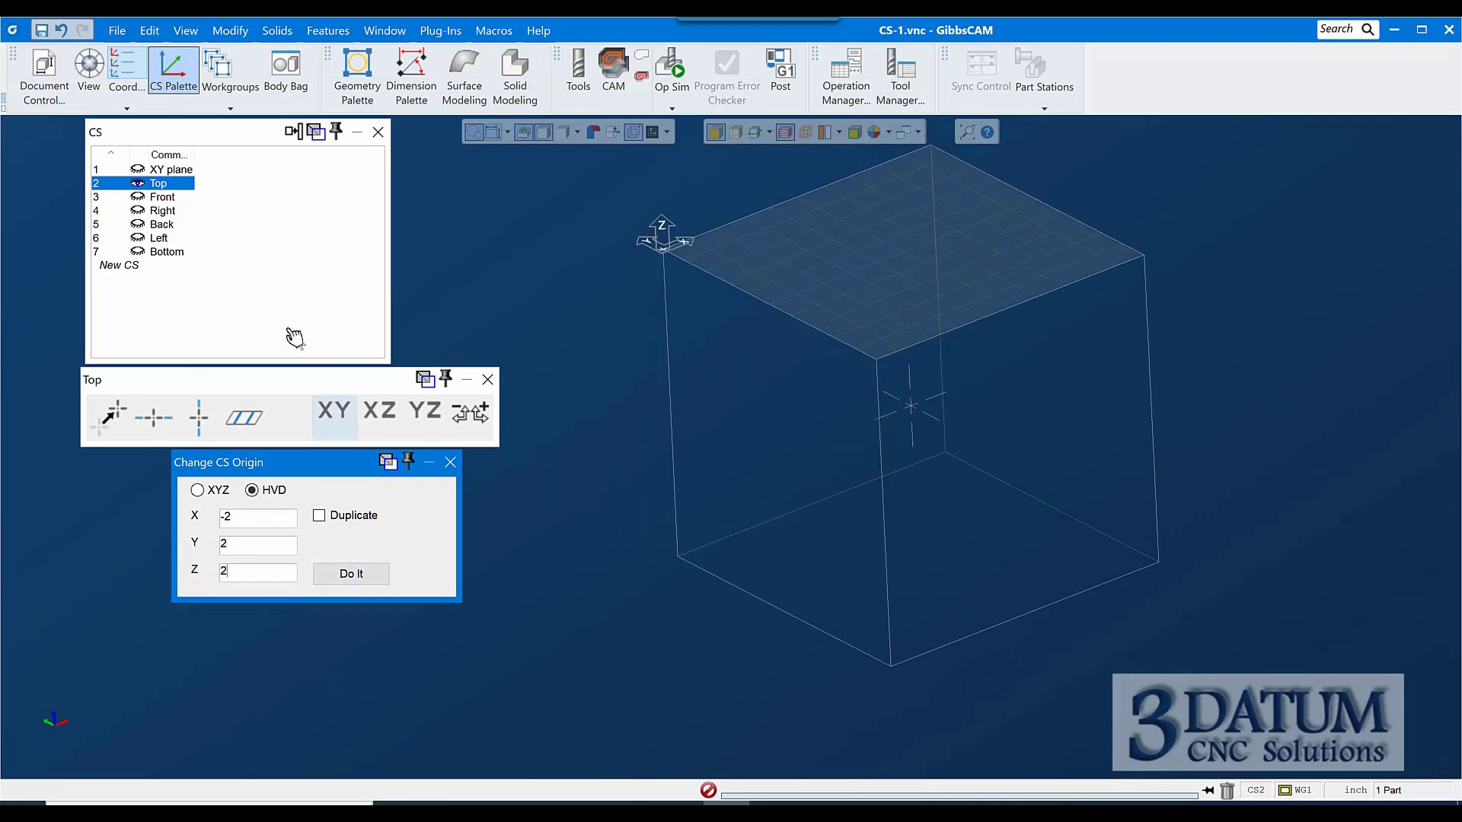
# - Align the Front coordinate system to the XZ plane and move its origin by HVD values -2, 2, 2
pyautogui.click(162, 199)
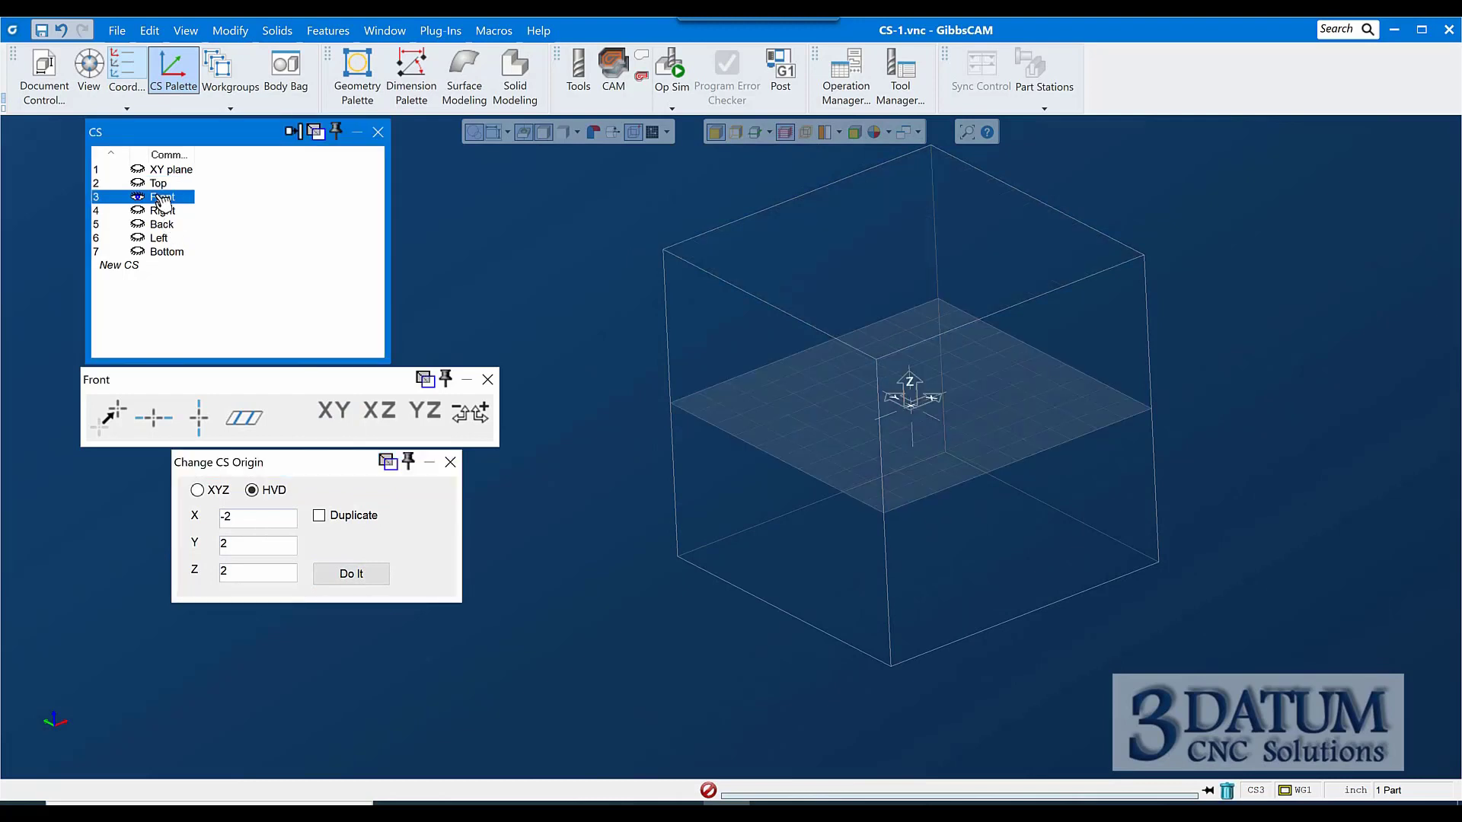
pyautogui.click(378, 411)
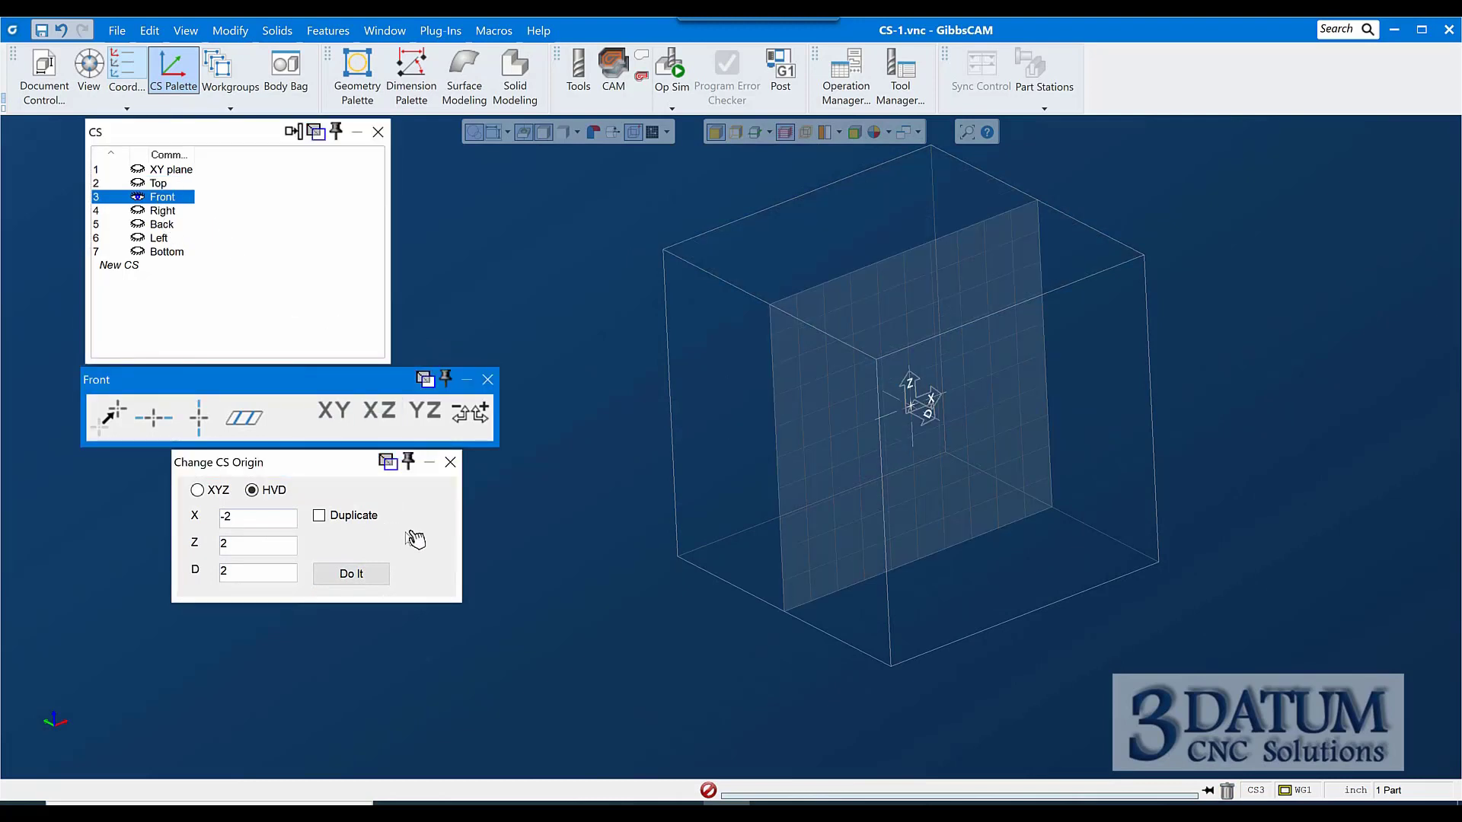
pyautogui.click(364, 578)
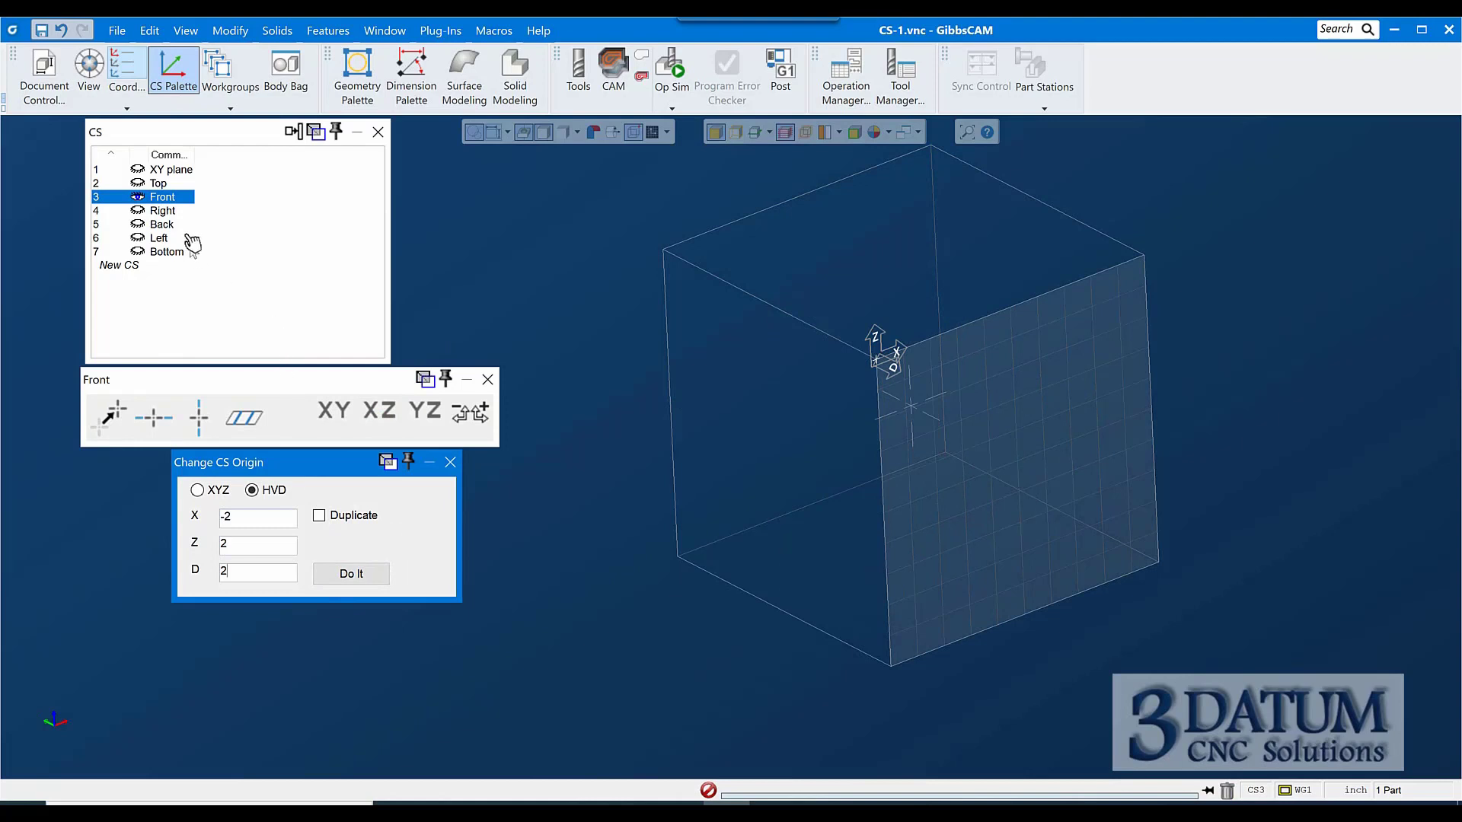
# - Align the Right coordinate system to the YZ plane and move its origin by HVD values -2, 2, 2
pyautogui.click(171, 212)
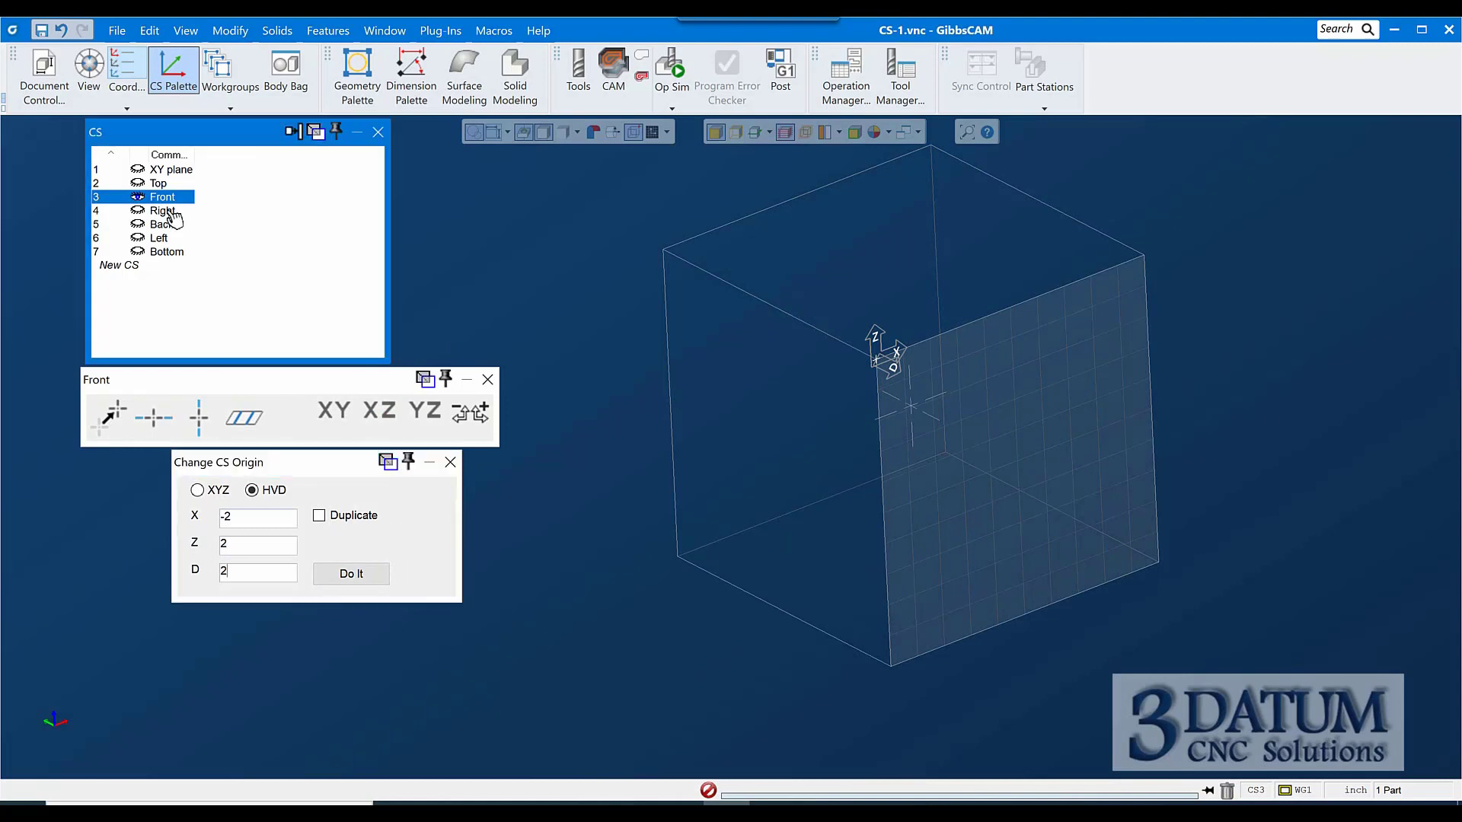
pyautogui.click(435, 417)
pyautogui.click(353, 578)
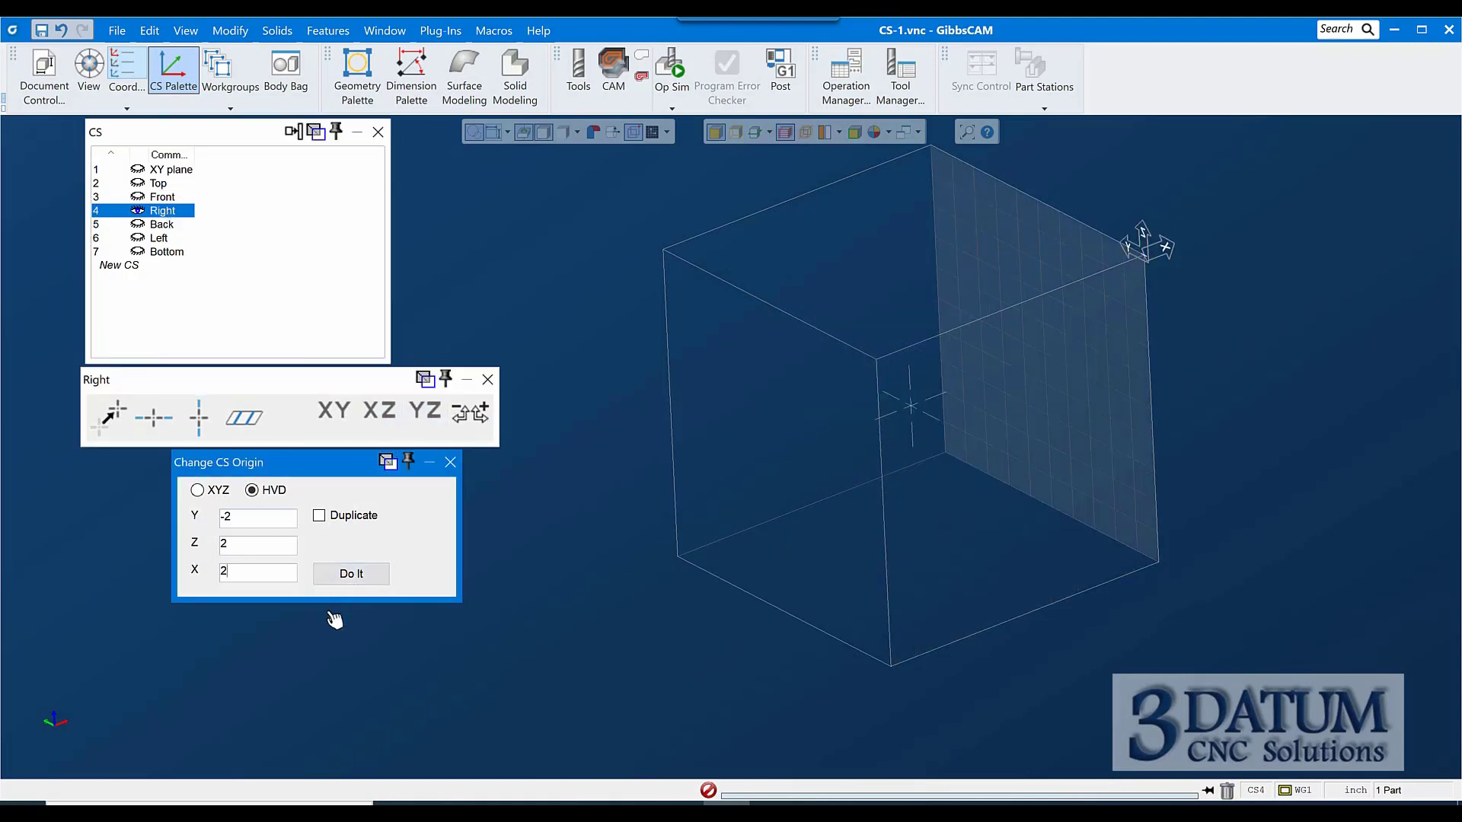
# - Align the Back coordinate system to the XZ plane, flip its axes, and move its origin by HVD values -2, 2, 2
pyautogui.click(179, 225)
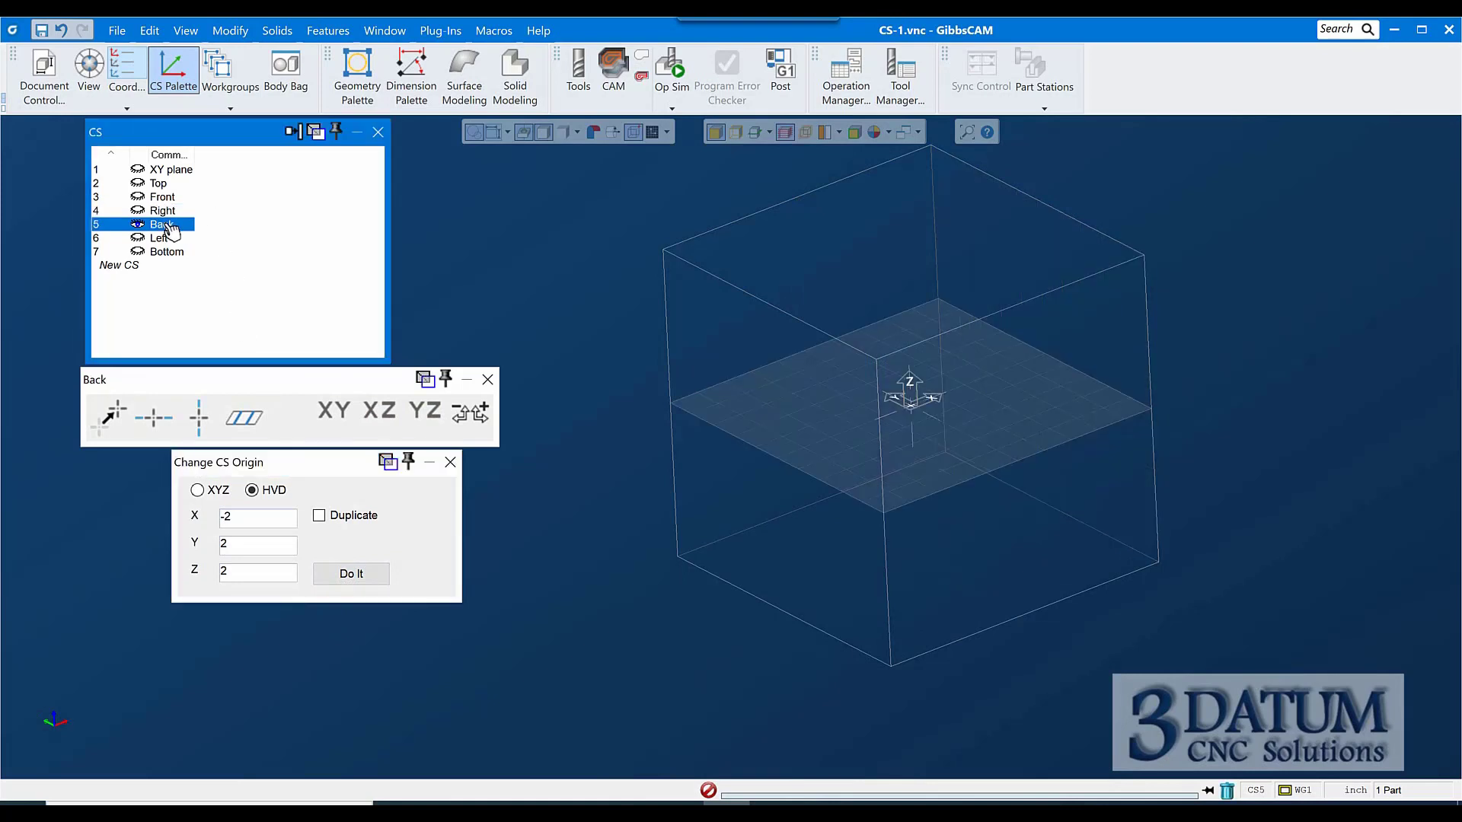
pyautogui.click(379, 415)
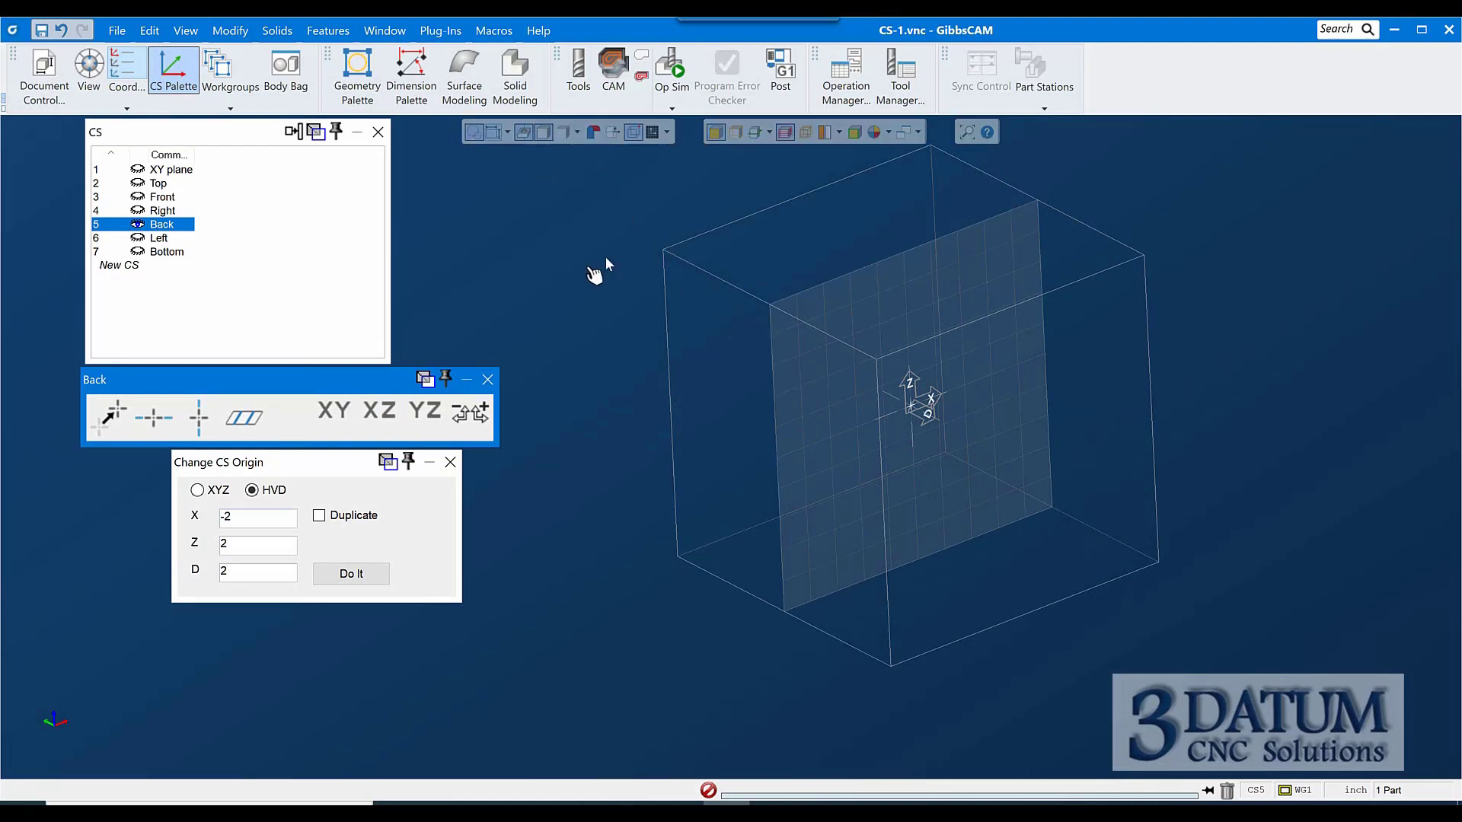
pyautogui.click(472, 417)
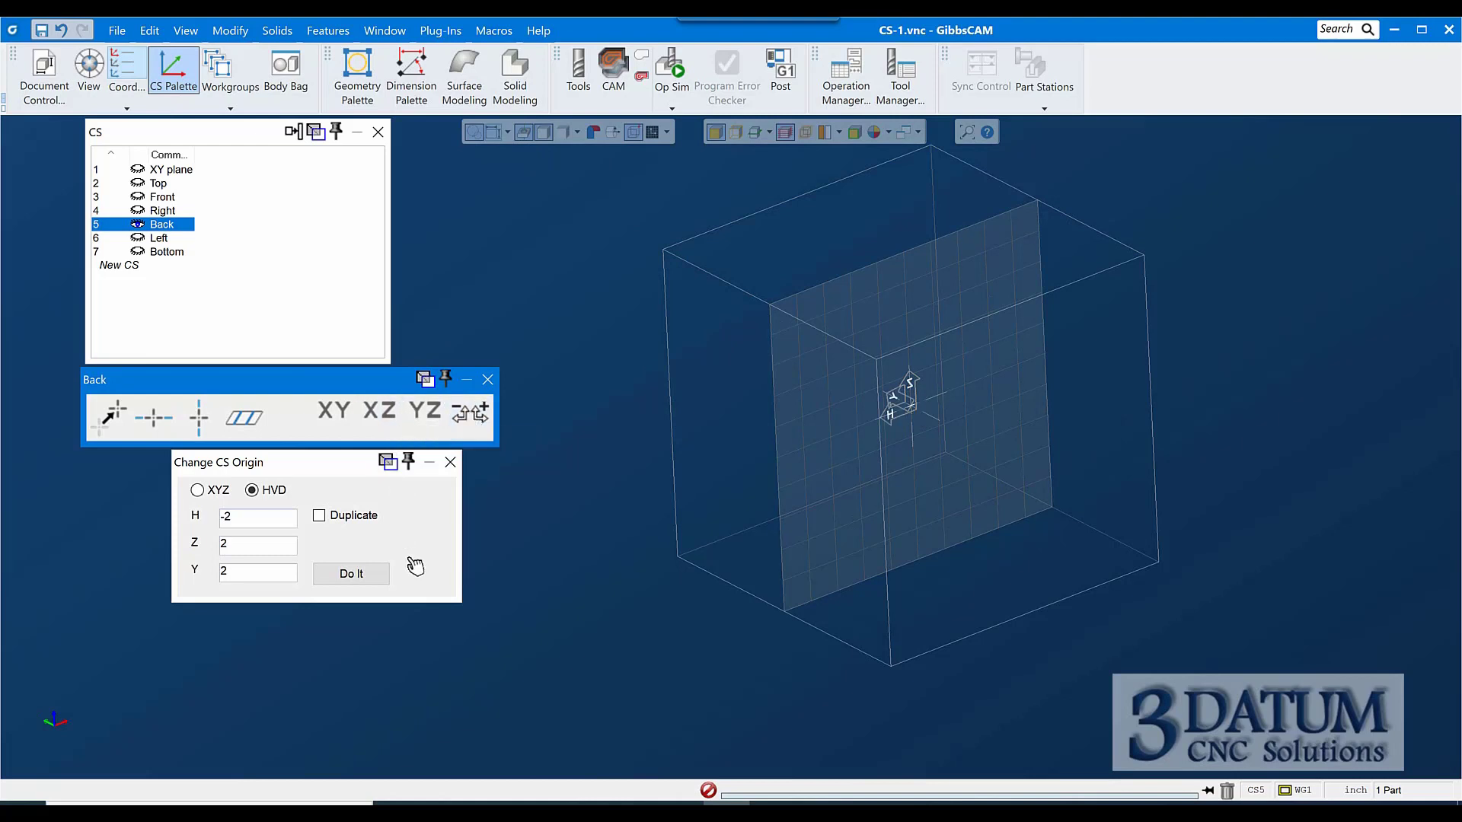
pyautogui.click(379, 575)
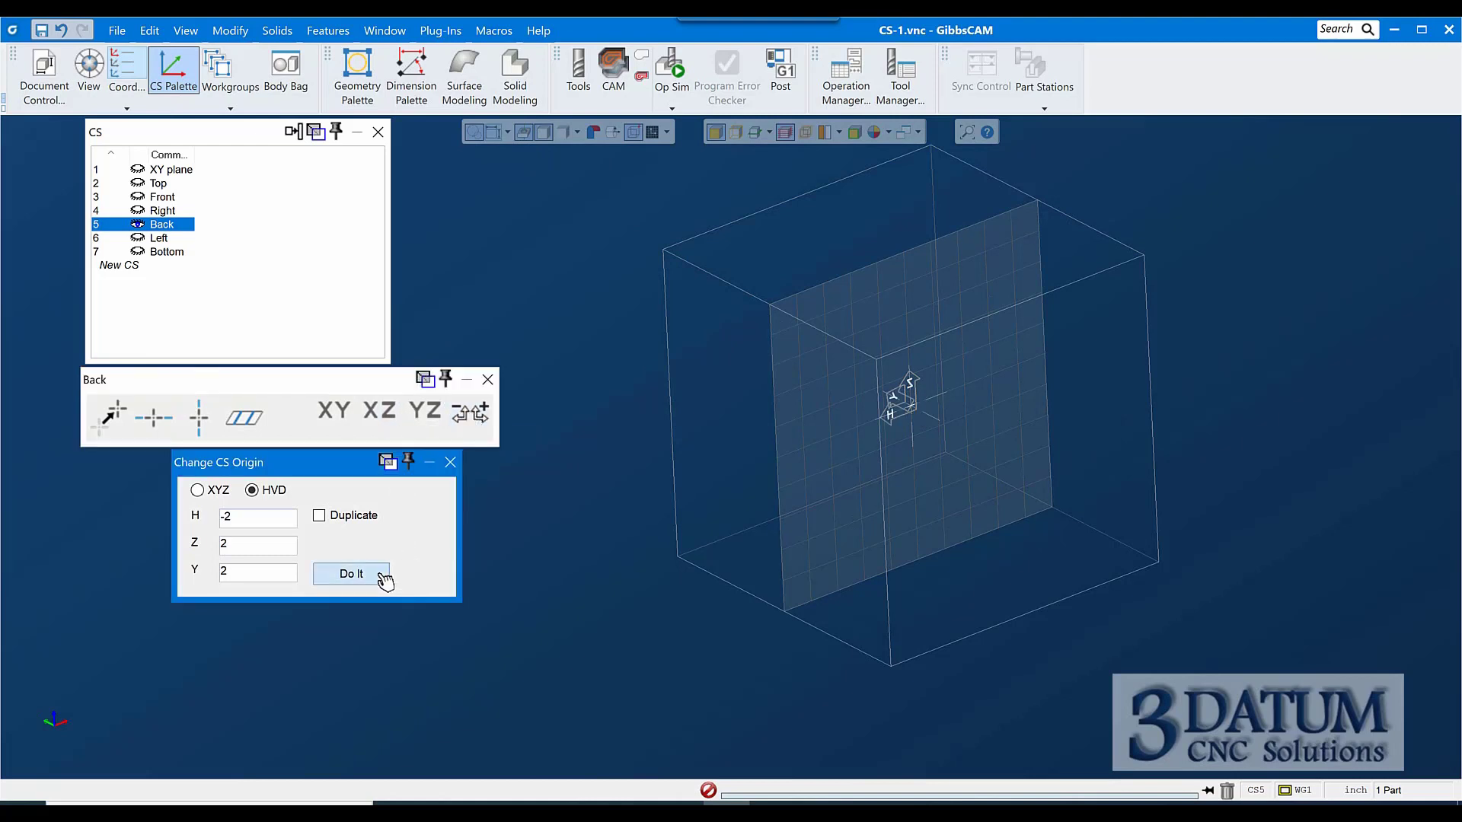
# - Align the Left coordinate system to the YZ plane, flip its axes, and move its origin by HVD values -2, 2, 2
pyautogui.click(166, 238)
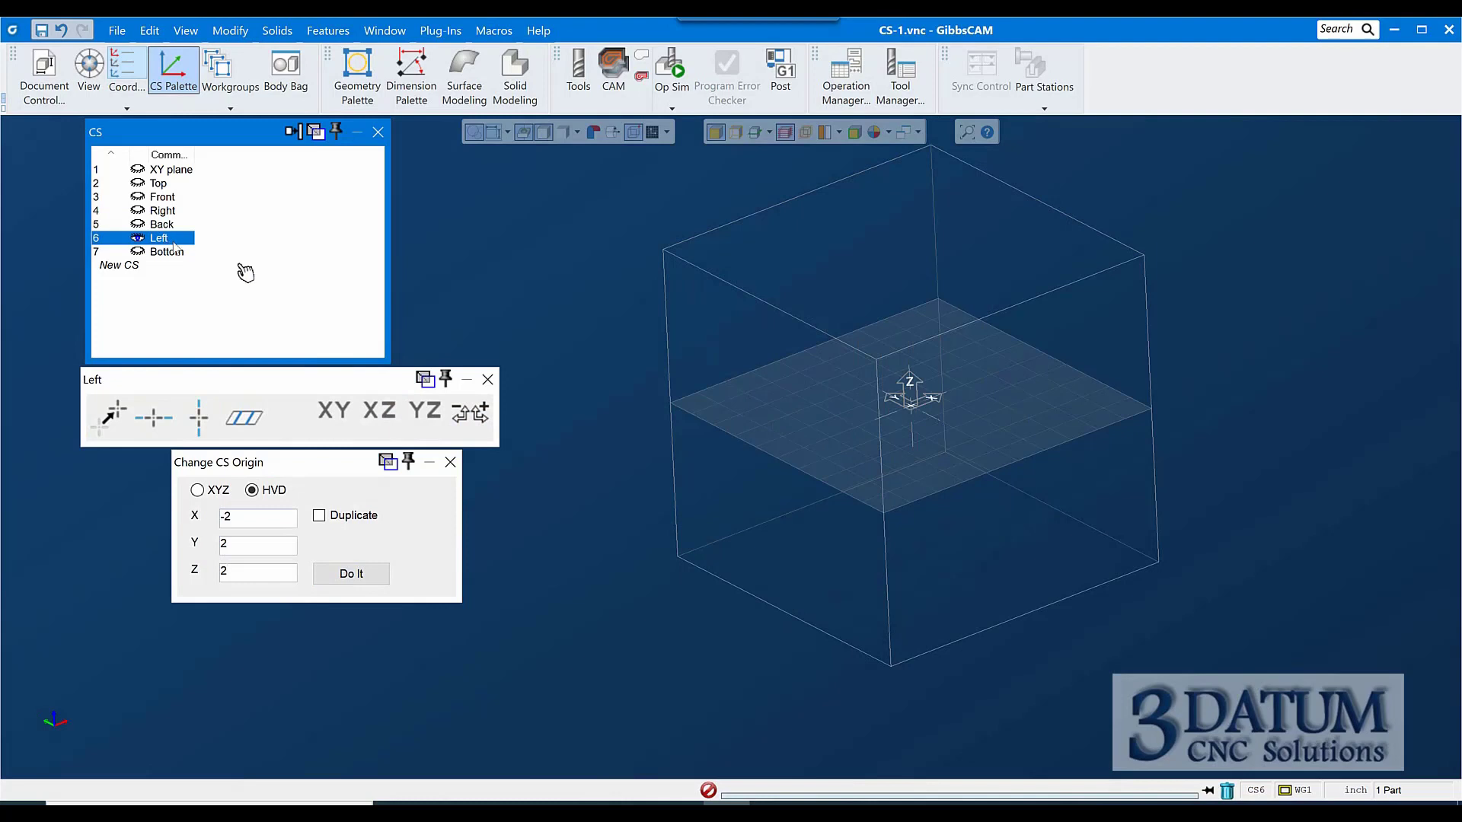
pyautogui.click(422, 415)
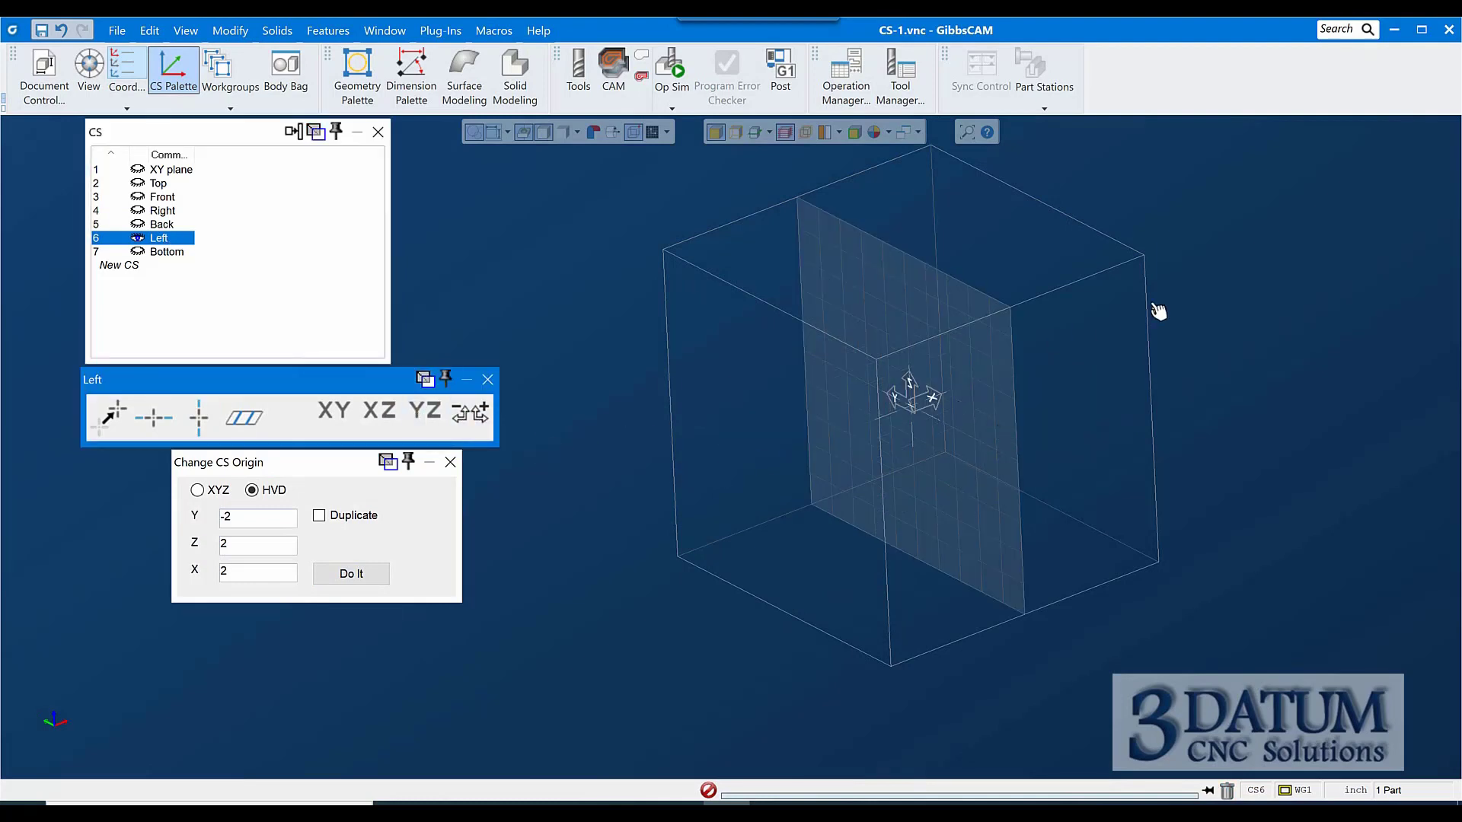
pyautogui.click(476, 414)
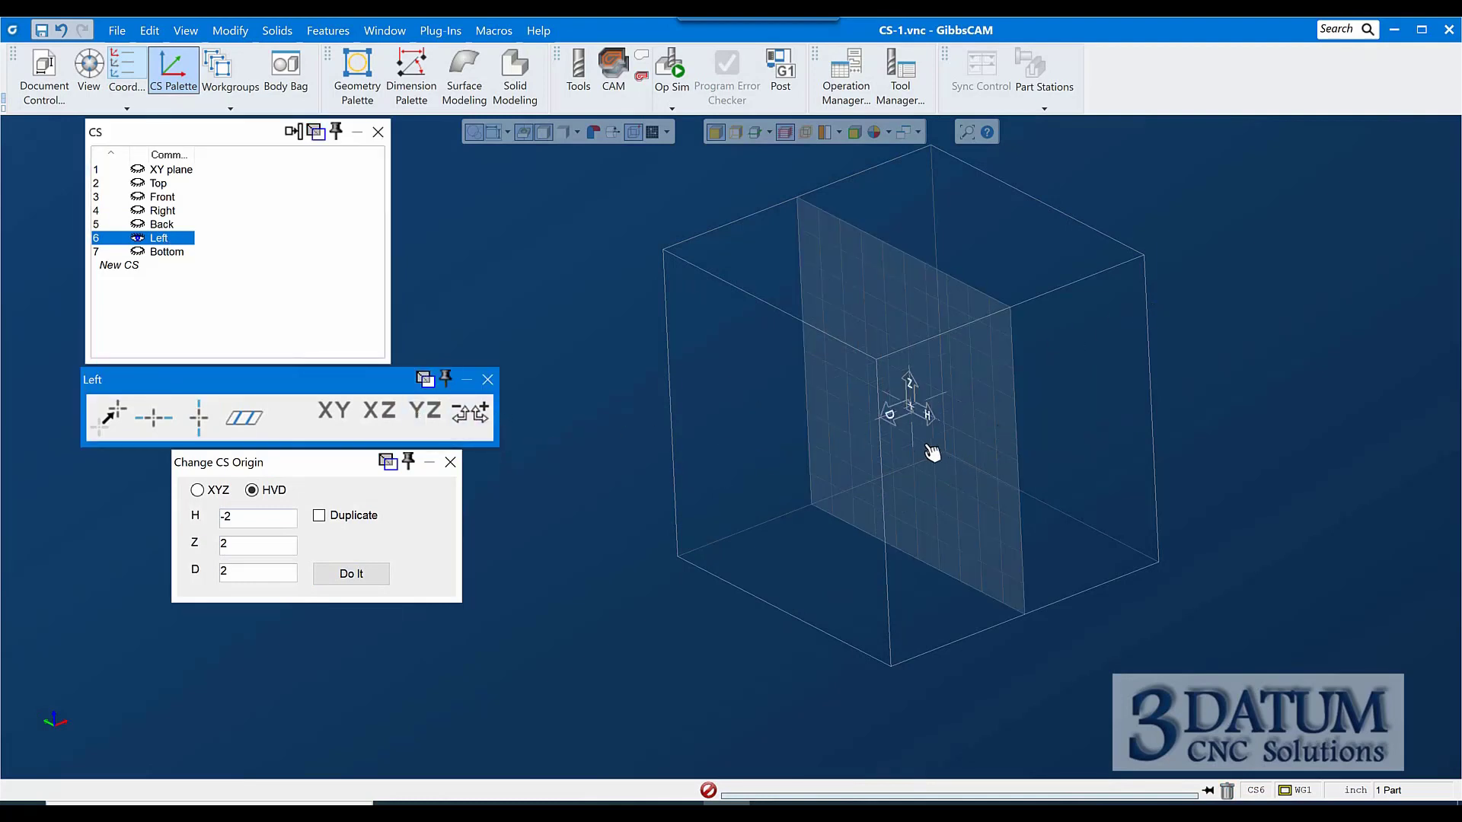
pyautogui.click(342, 578)
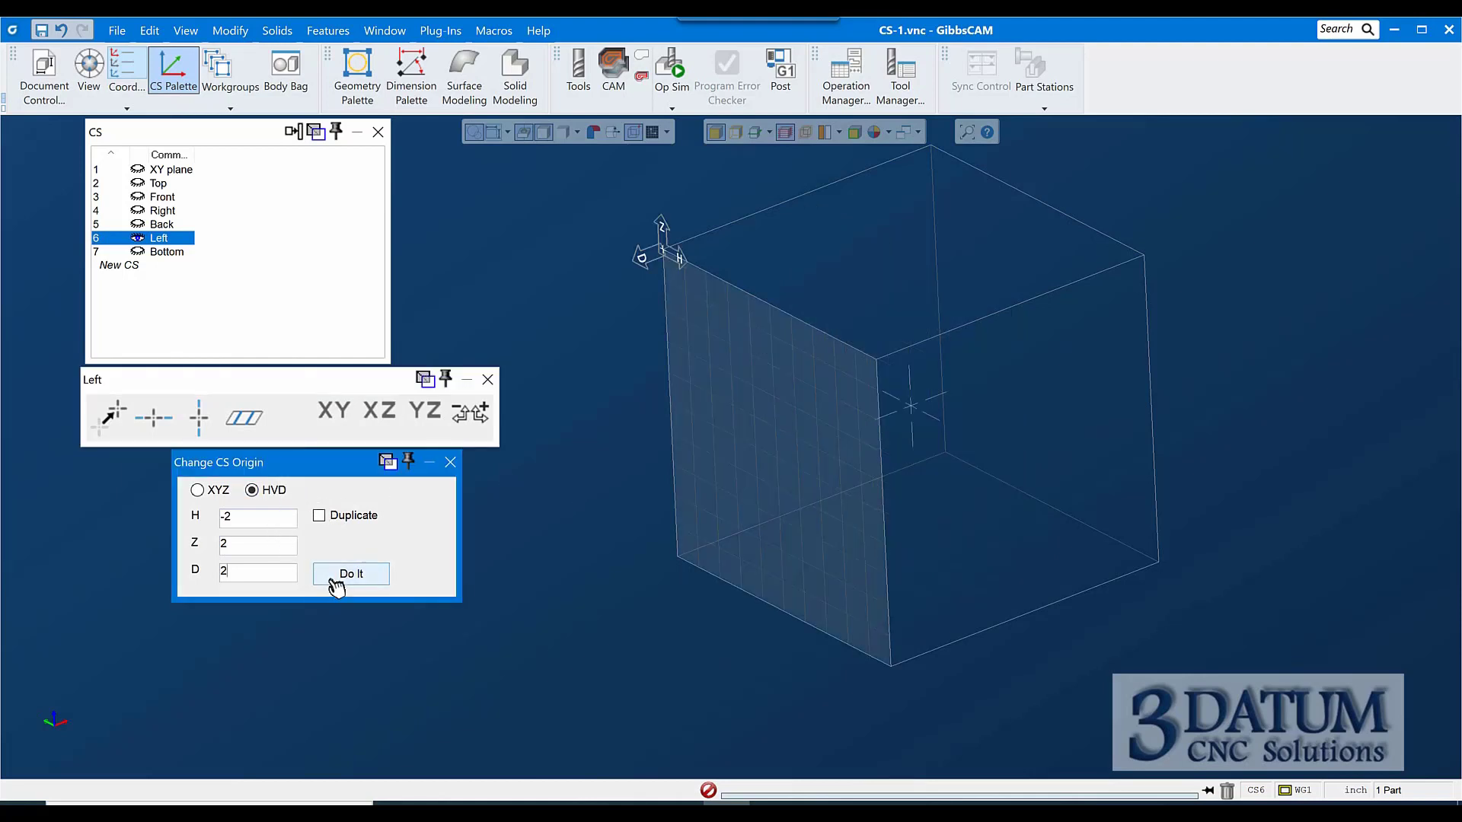
# - Flip the Bottom coordinate system's axes, move its origin by HVD values -2, 2, 2, and close the coordinate system editing tools
pyautogui.click(183, 253)
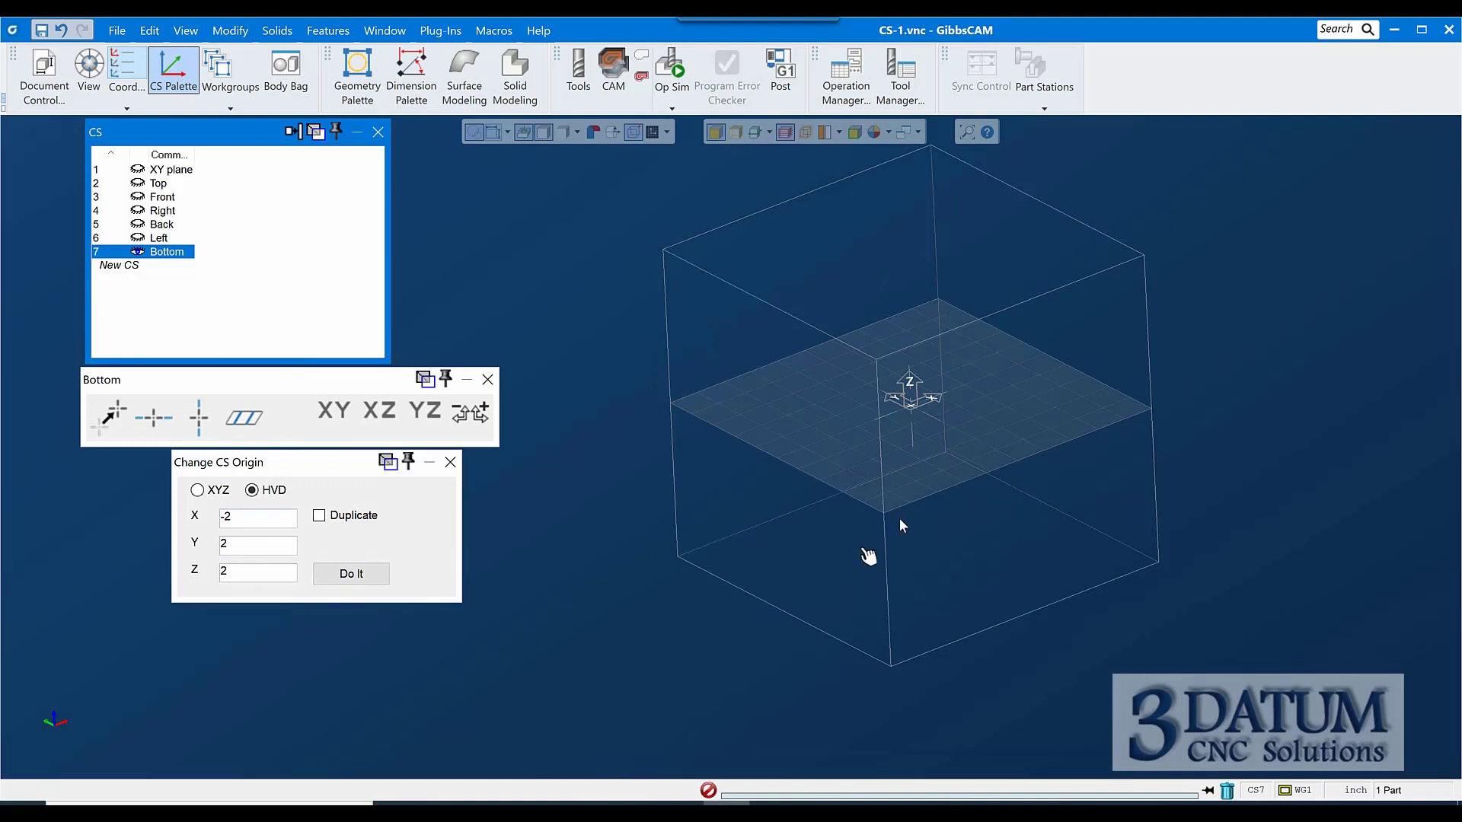
pyautogui.click(481, 422)
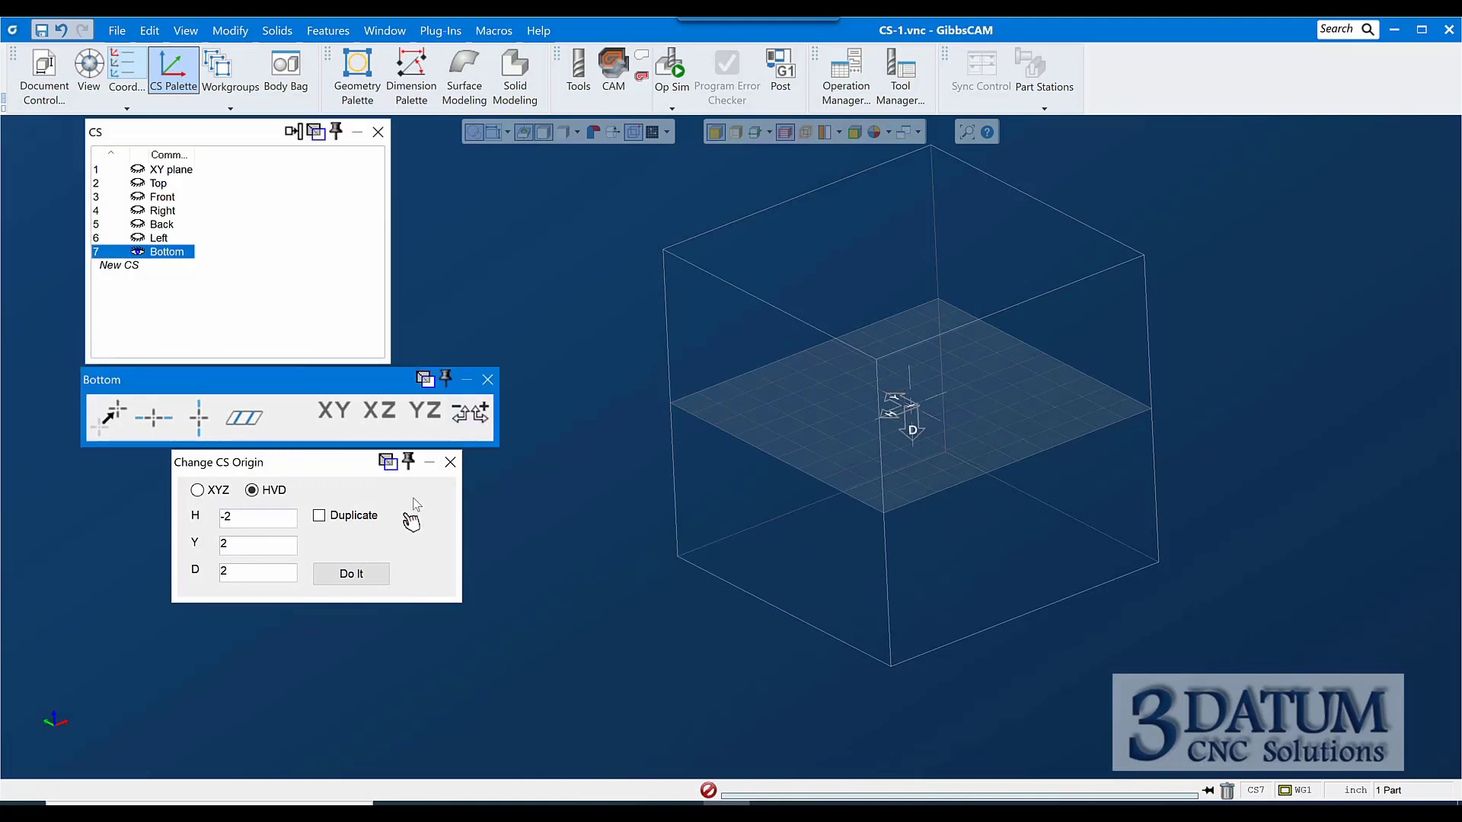
pyautogui.click(380, 580)
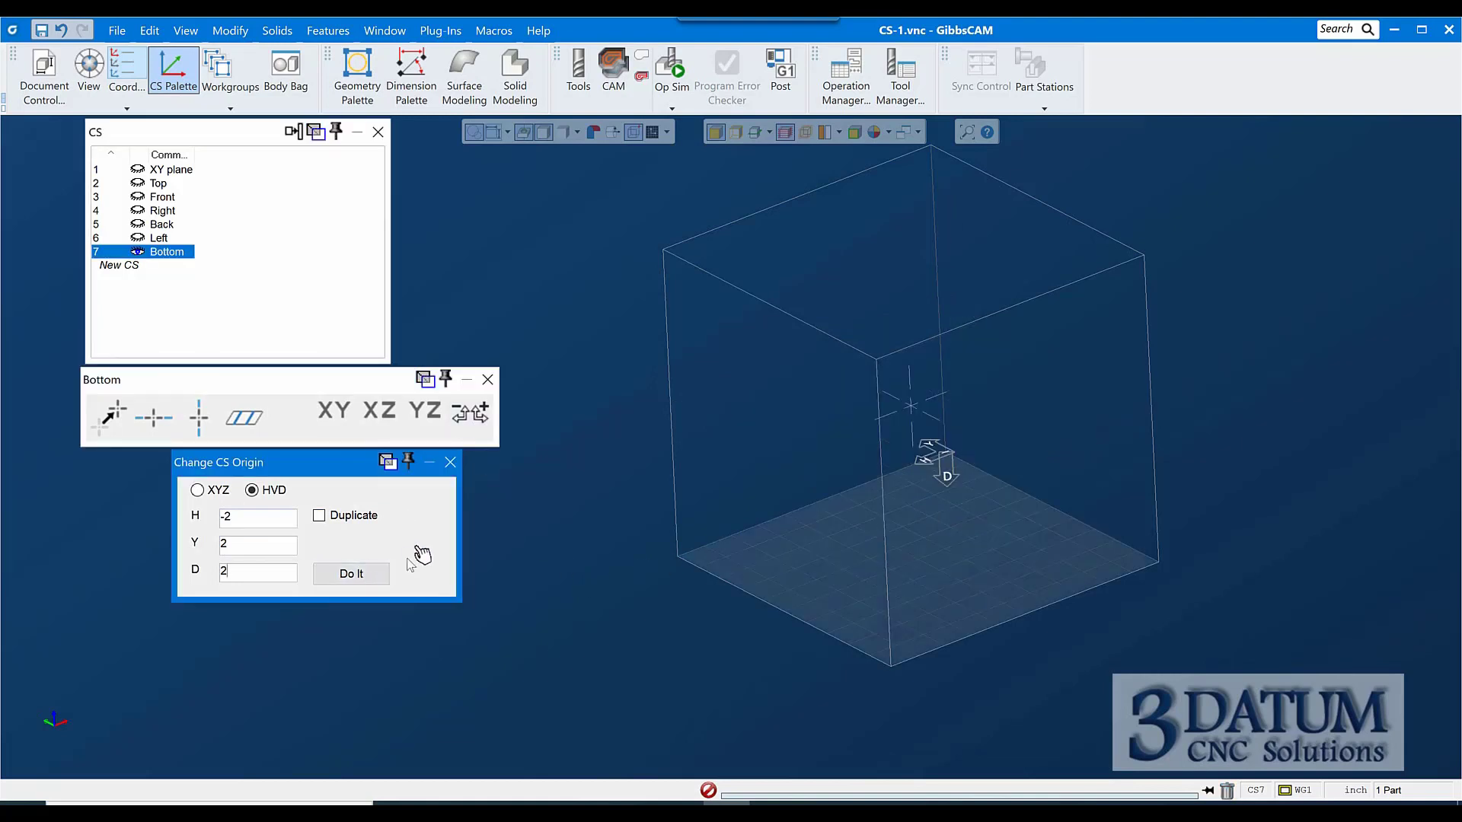
pyautogui.click(450, 462)
pyautogui.click(488, 379)
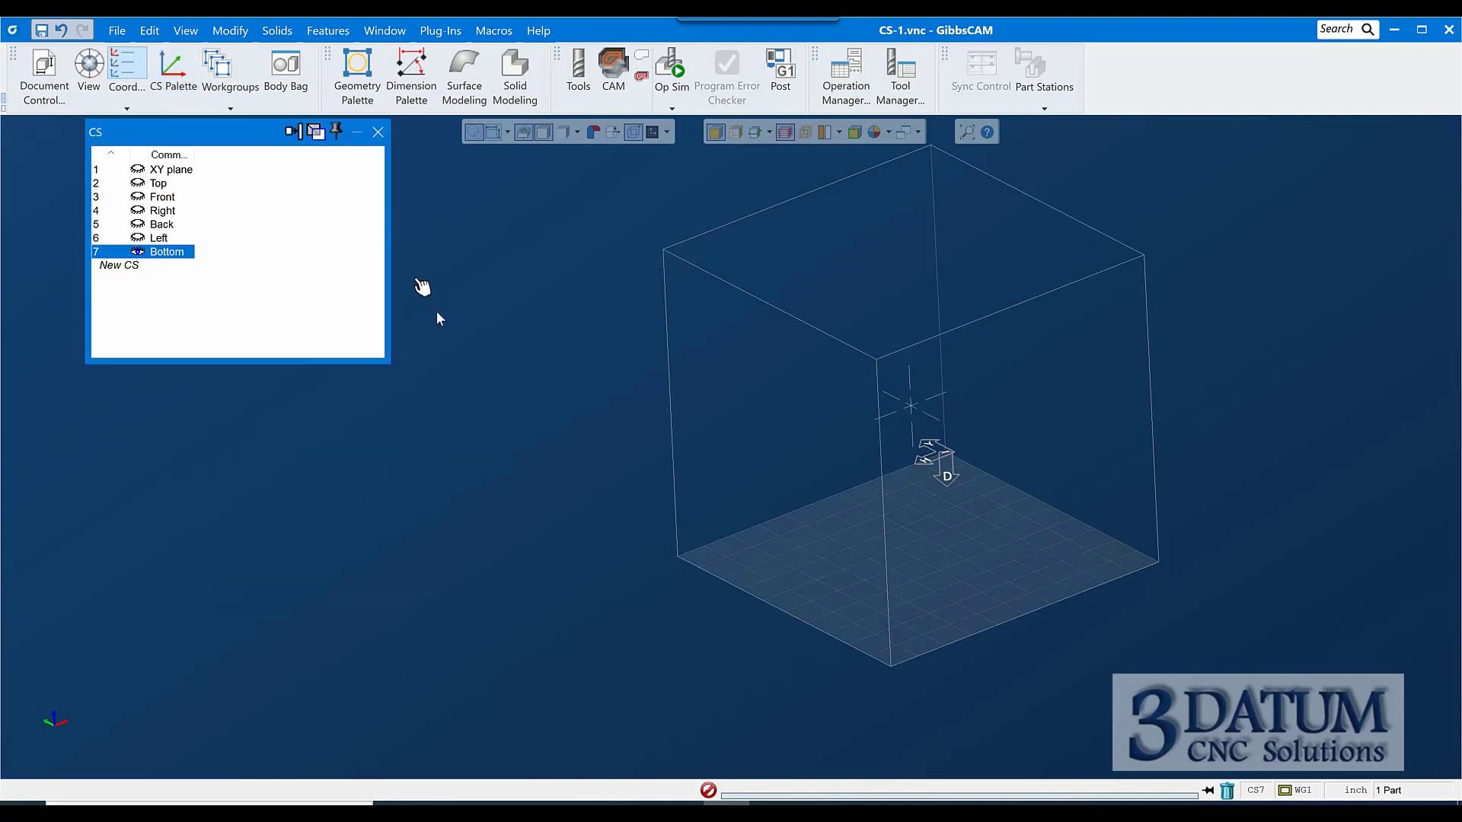
# - Check the plane and origin of each coordinate system in turn, from Top through Front, Right, Back and Left to Bottom
pyautogui.click(161, 184)
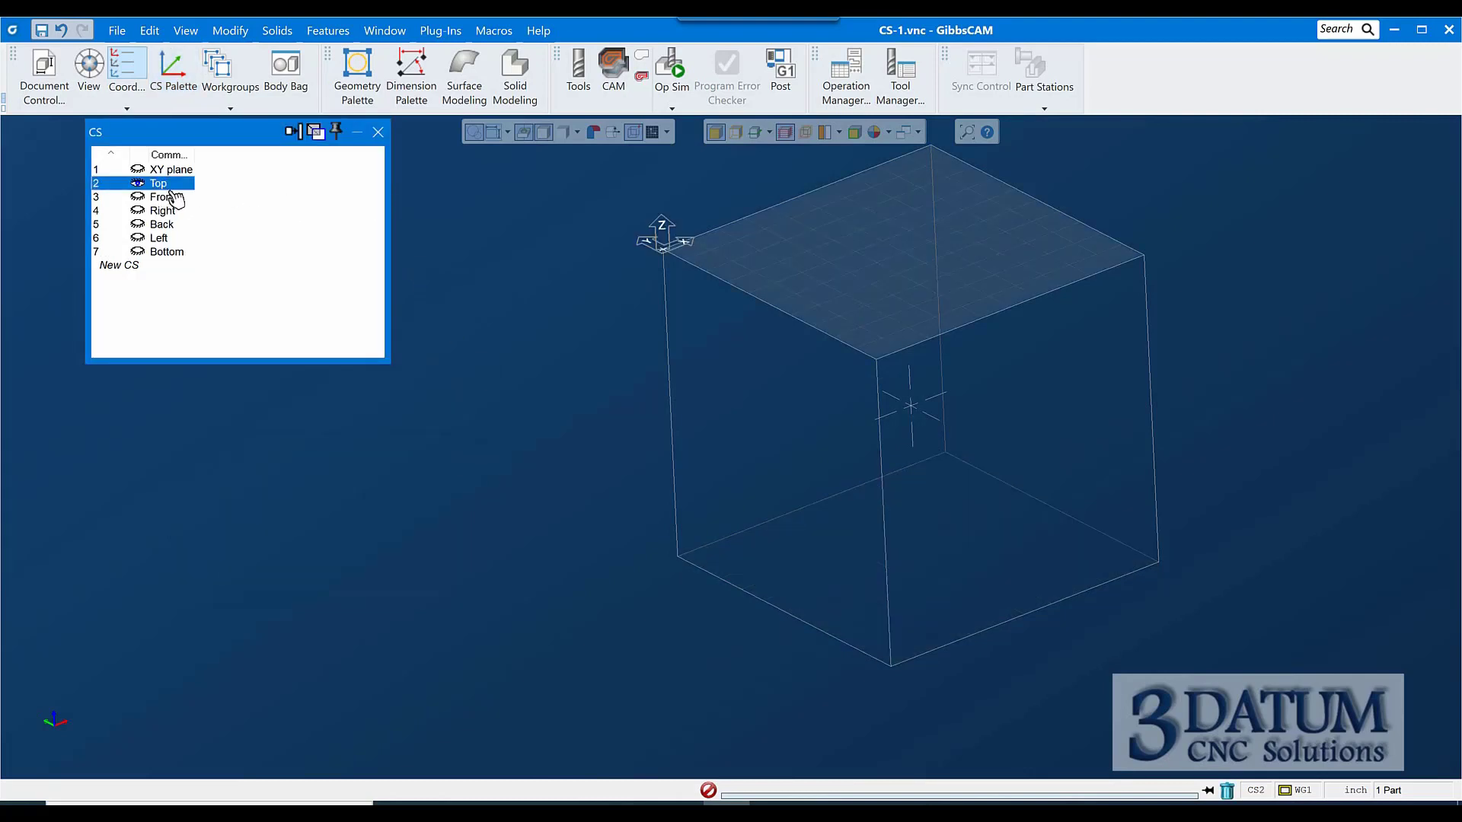
pyautogui.click(171, 200)
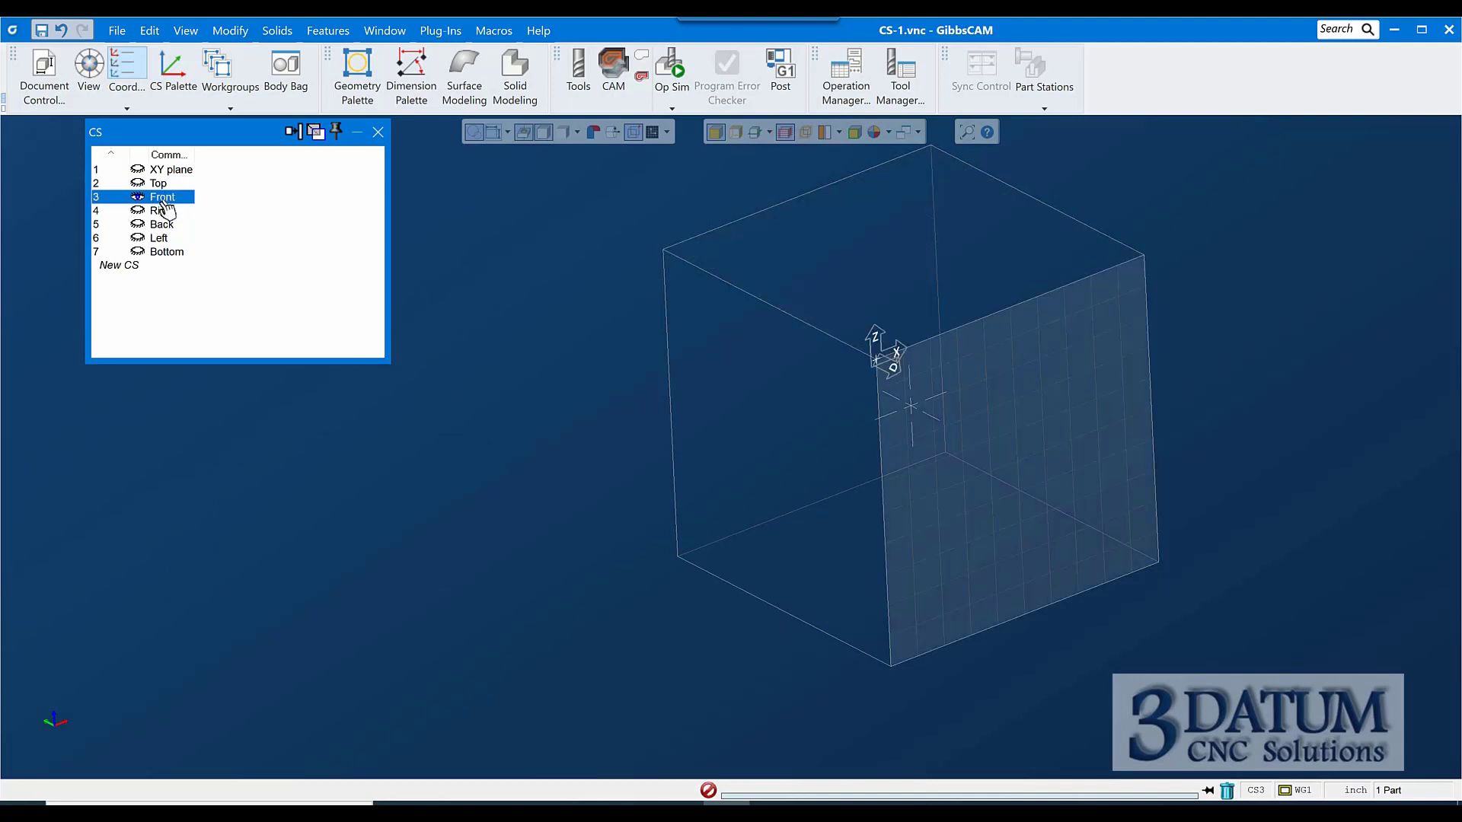
pyautogui.click(165, 213)
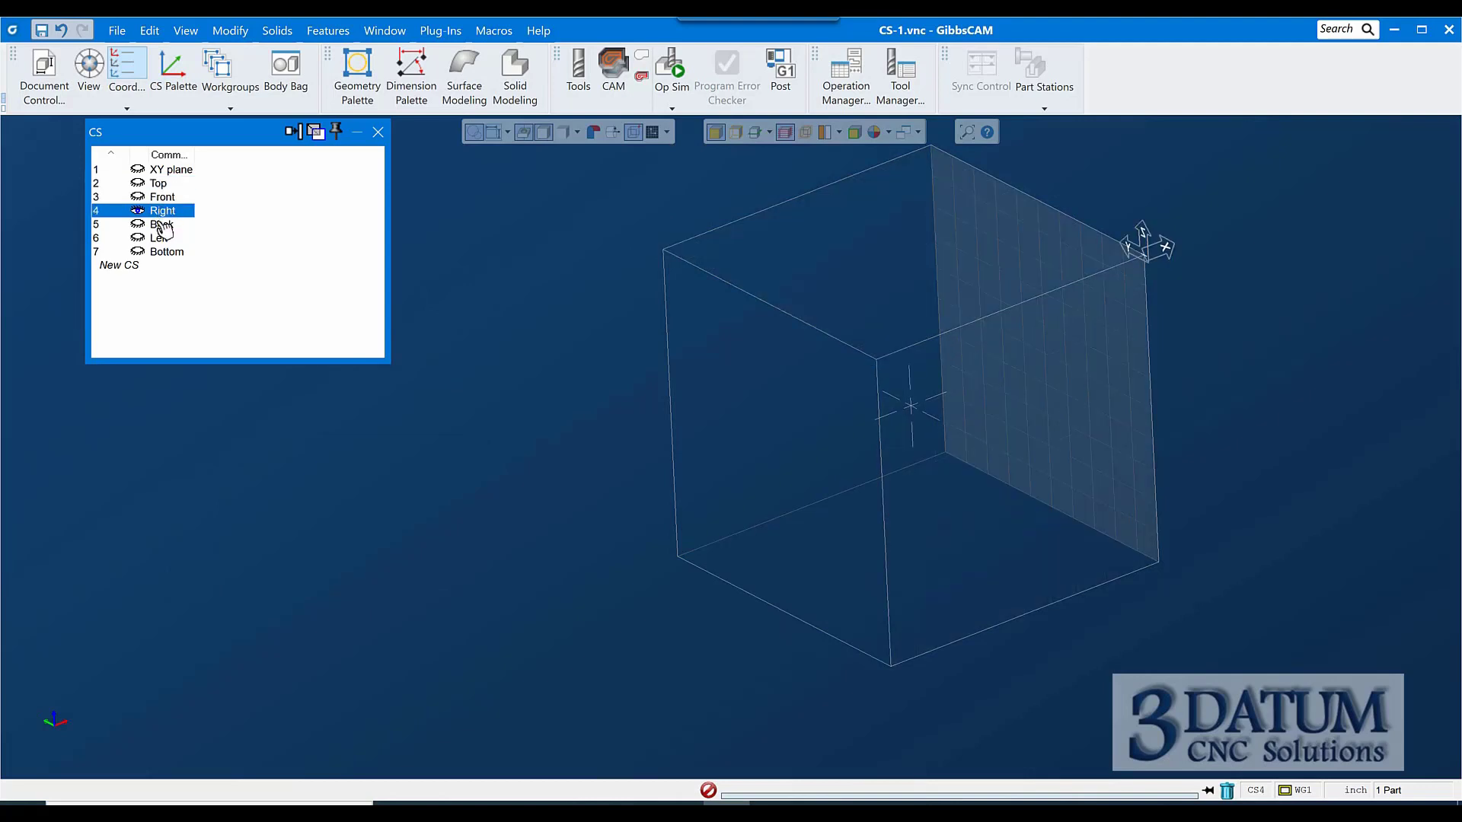
pyautogui.click(163, 225)
pyautogui.click(160, 239)
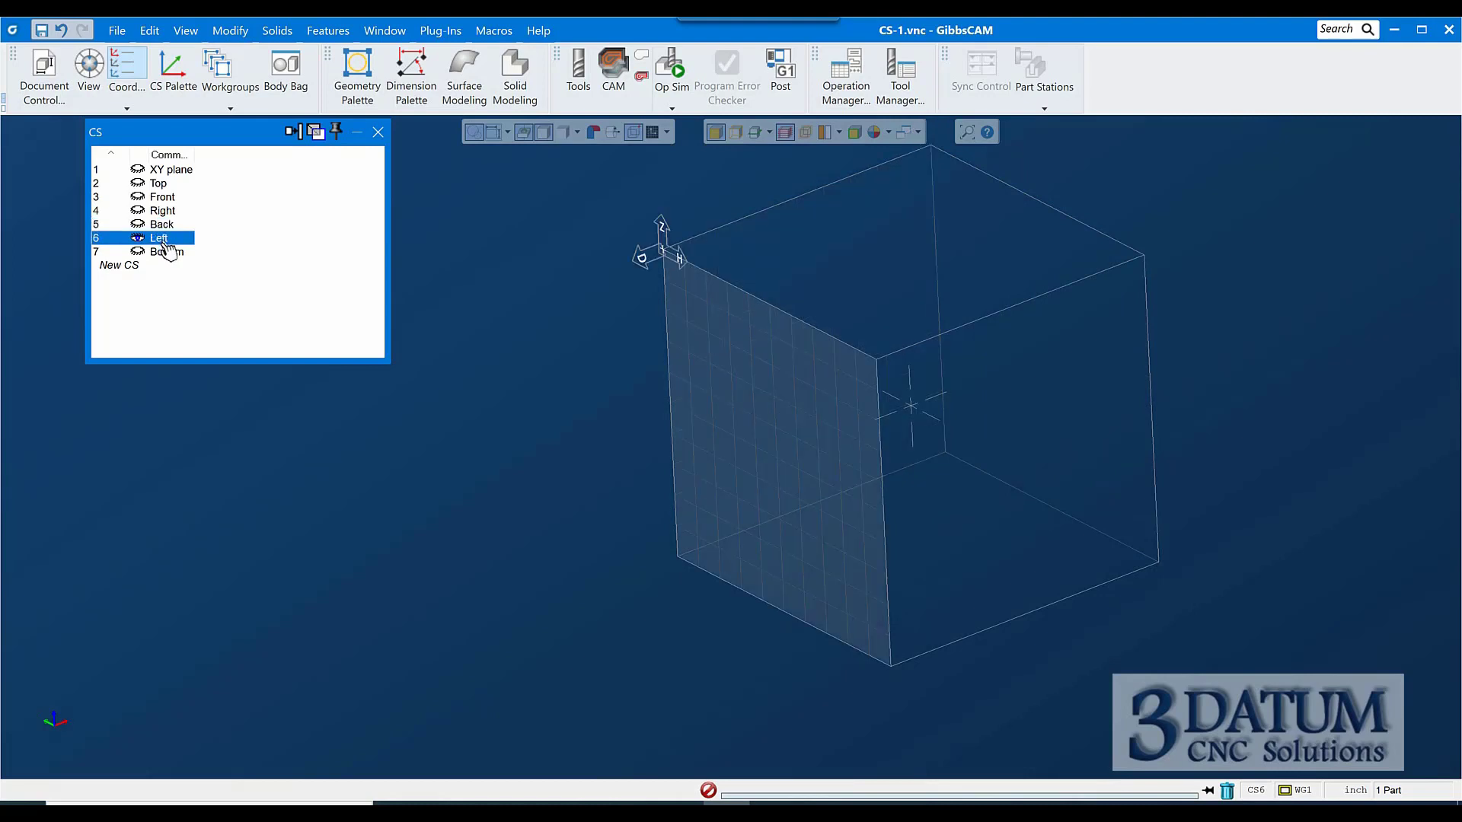
pyautogui.click(167, 252)
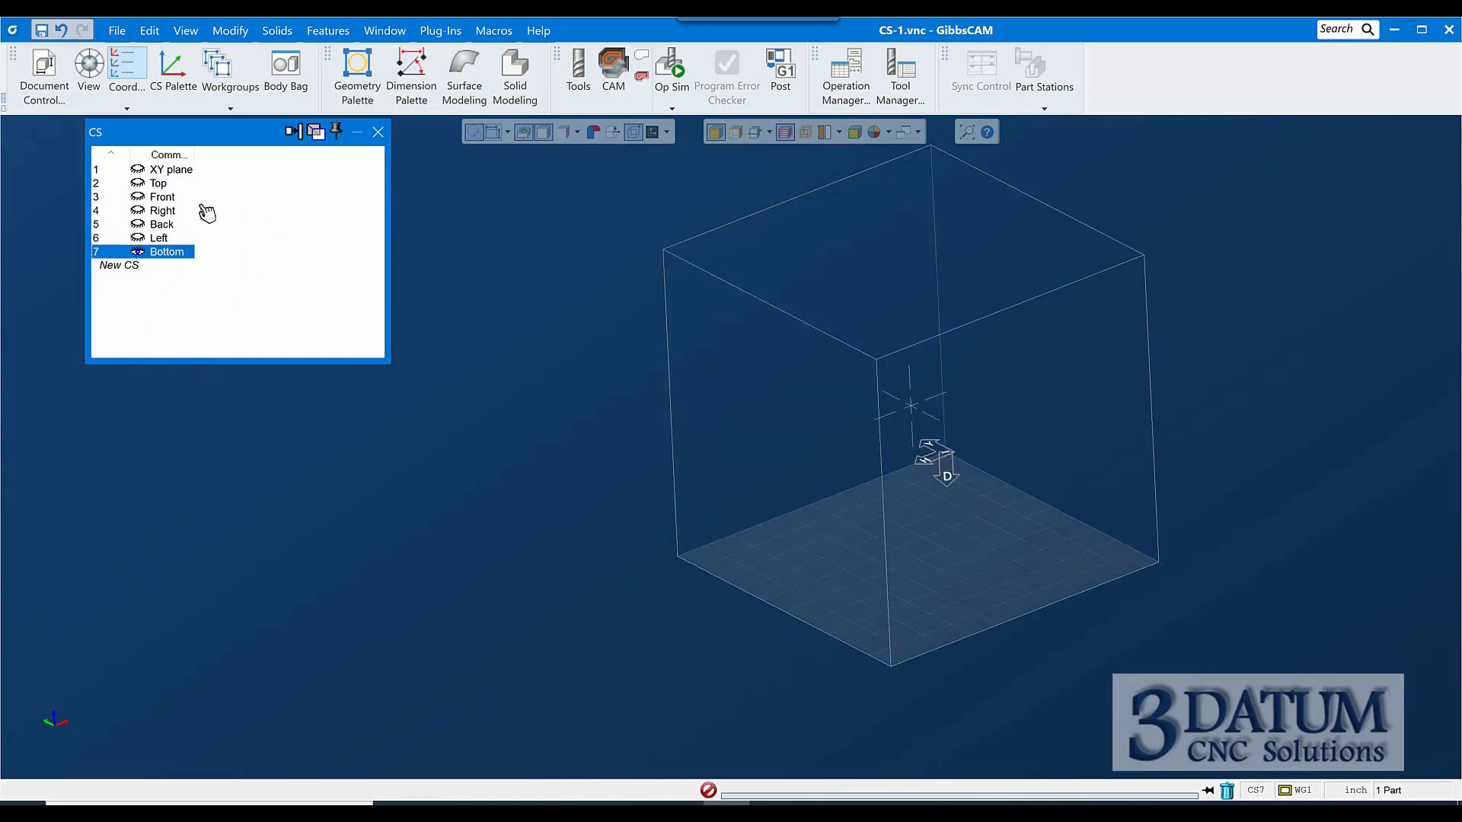
# - Start the text creation tool from the geometry palette and choose the Comic Sans MS font
pyautogui.click(373, 80)
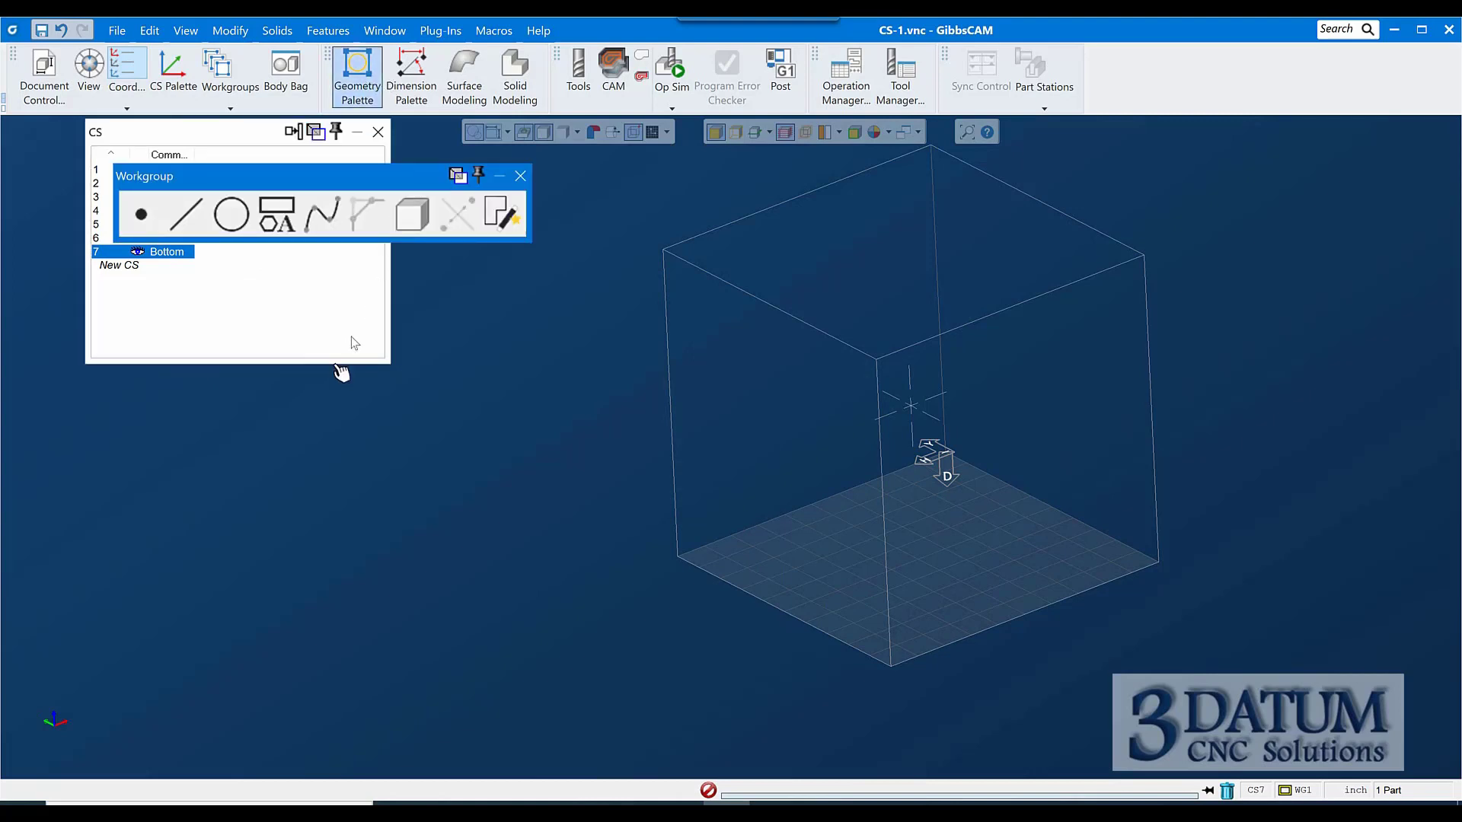
pyautogui.moveTo(266, 176); pyautogui.dragTo(239, 380)
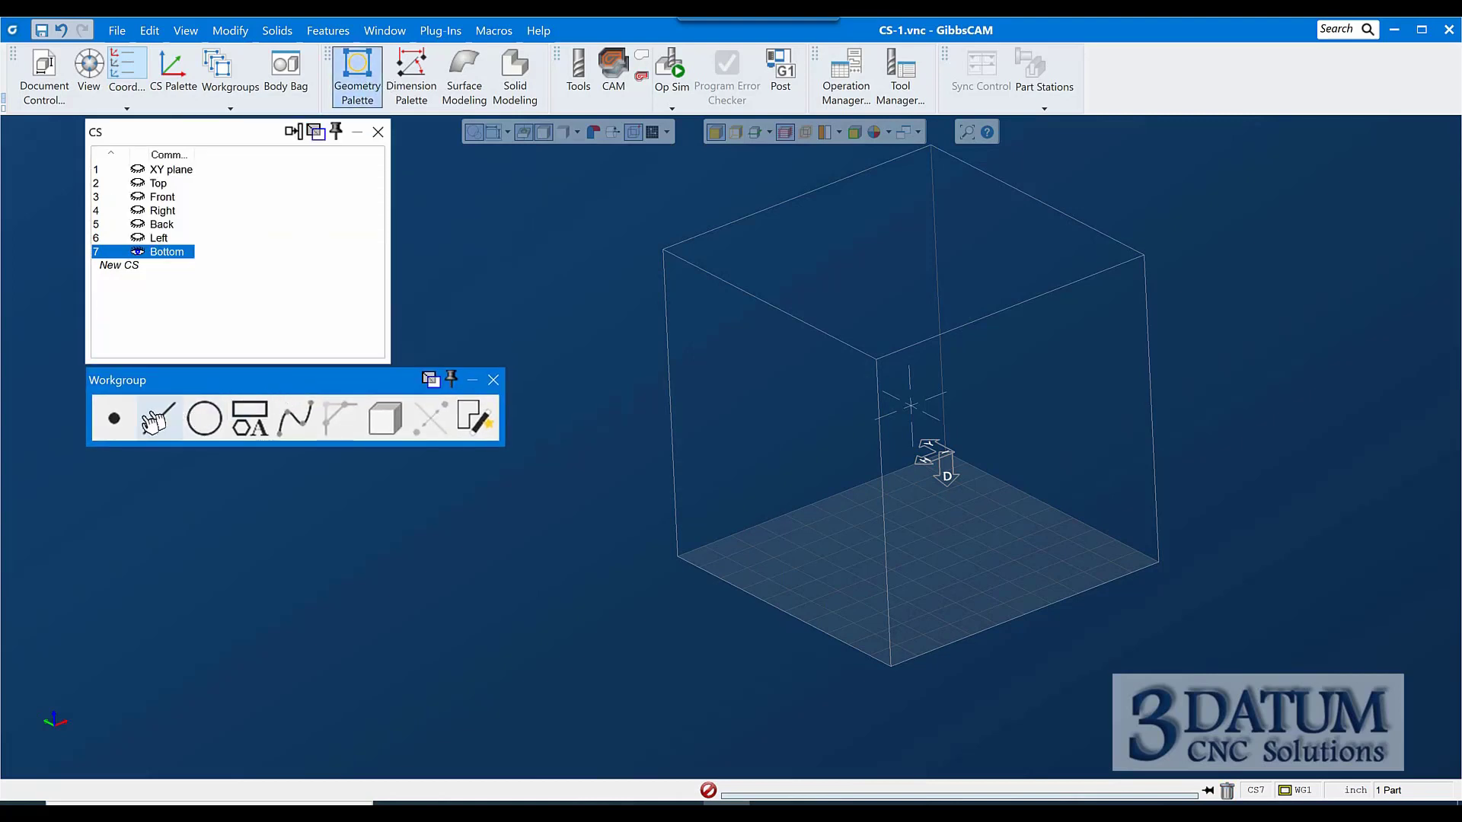
pyautogui.click(240, 420)
pyautogui.click(114, 418)
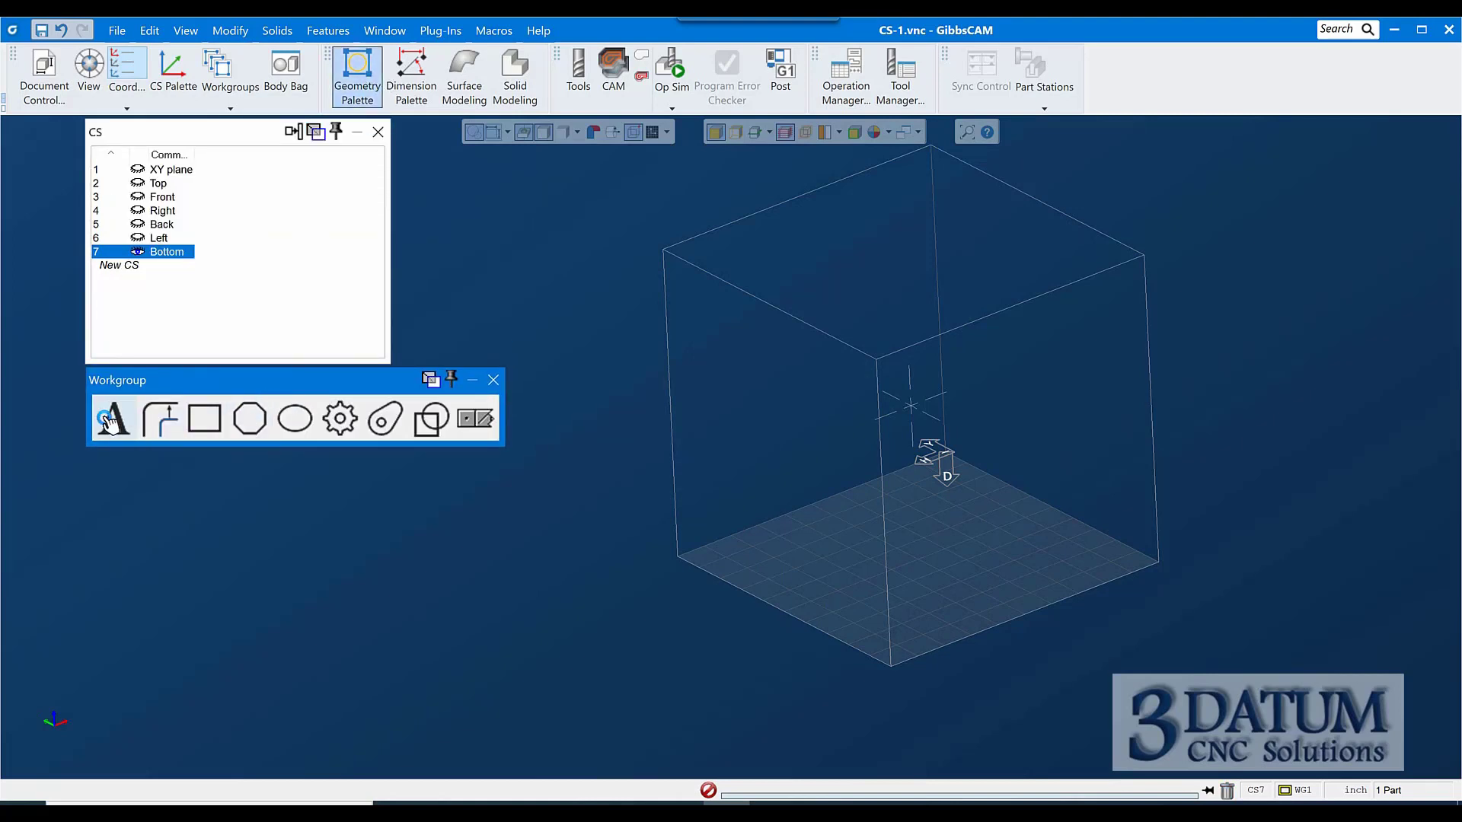
pyautogui.click(433, 390)
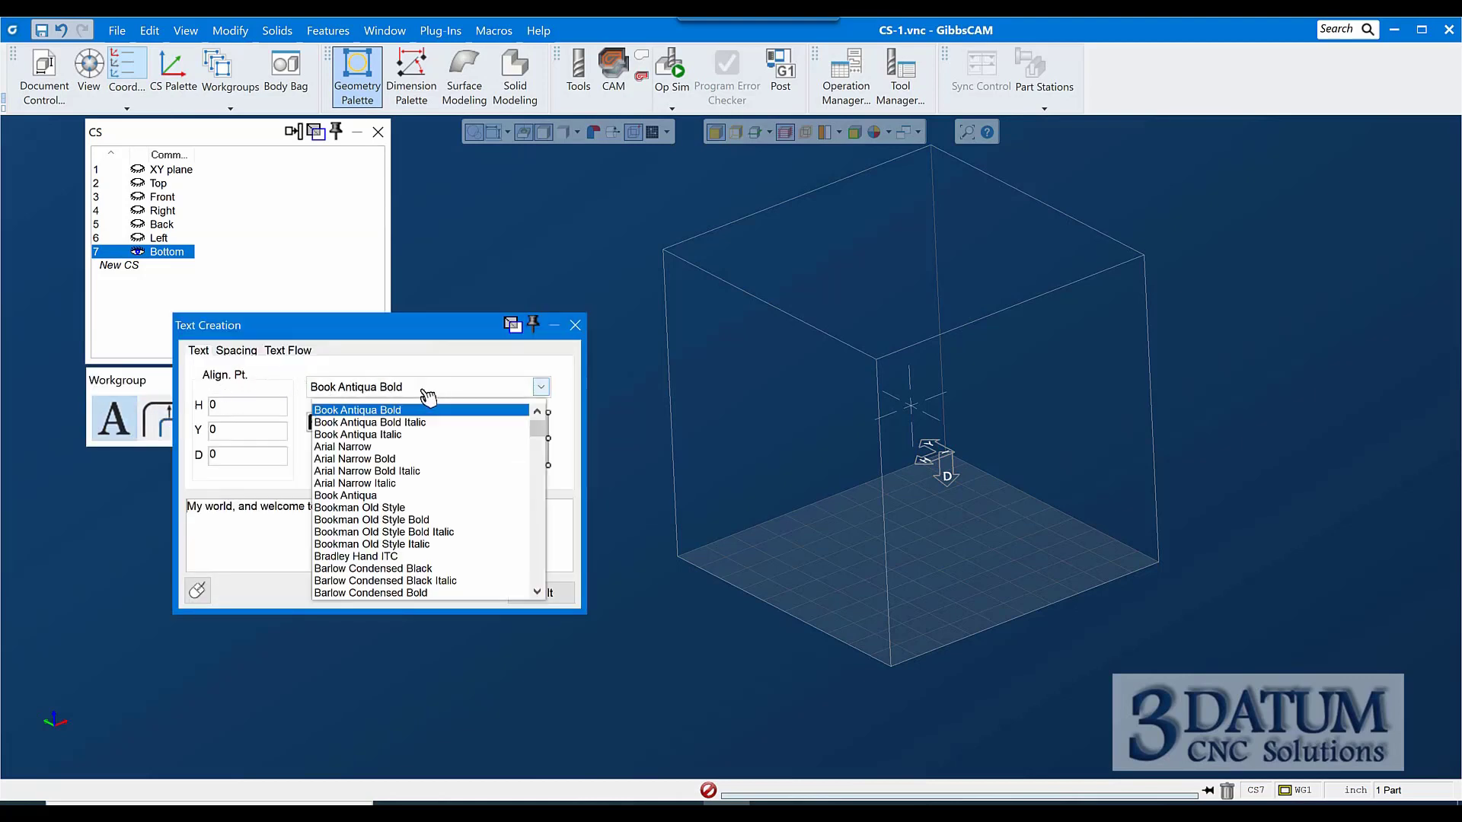
pyautogui.scroll(-10, 412, 429)
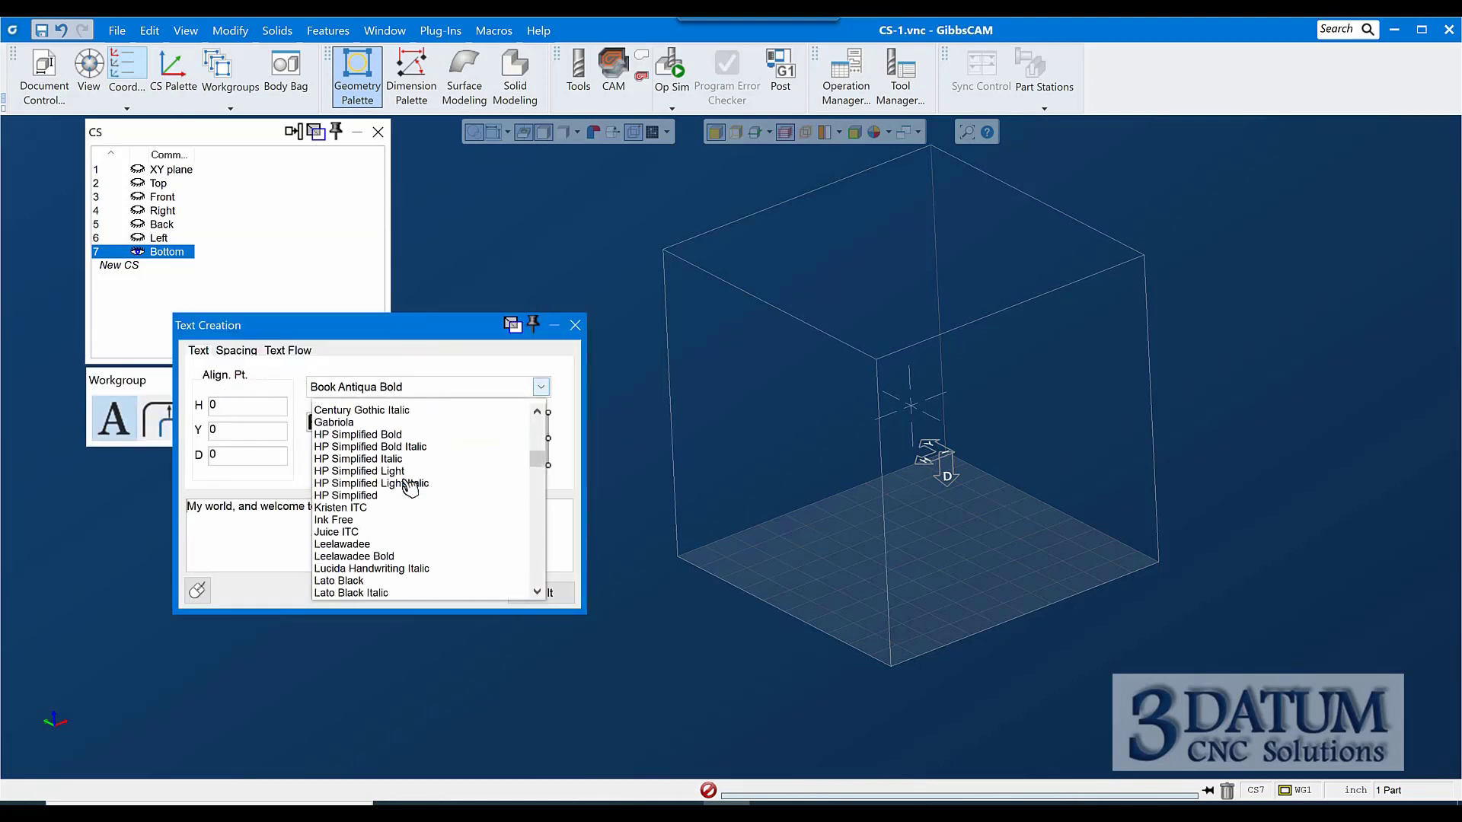
pyautogui.scroll(-20, 415, 478)
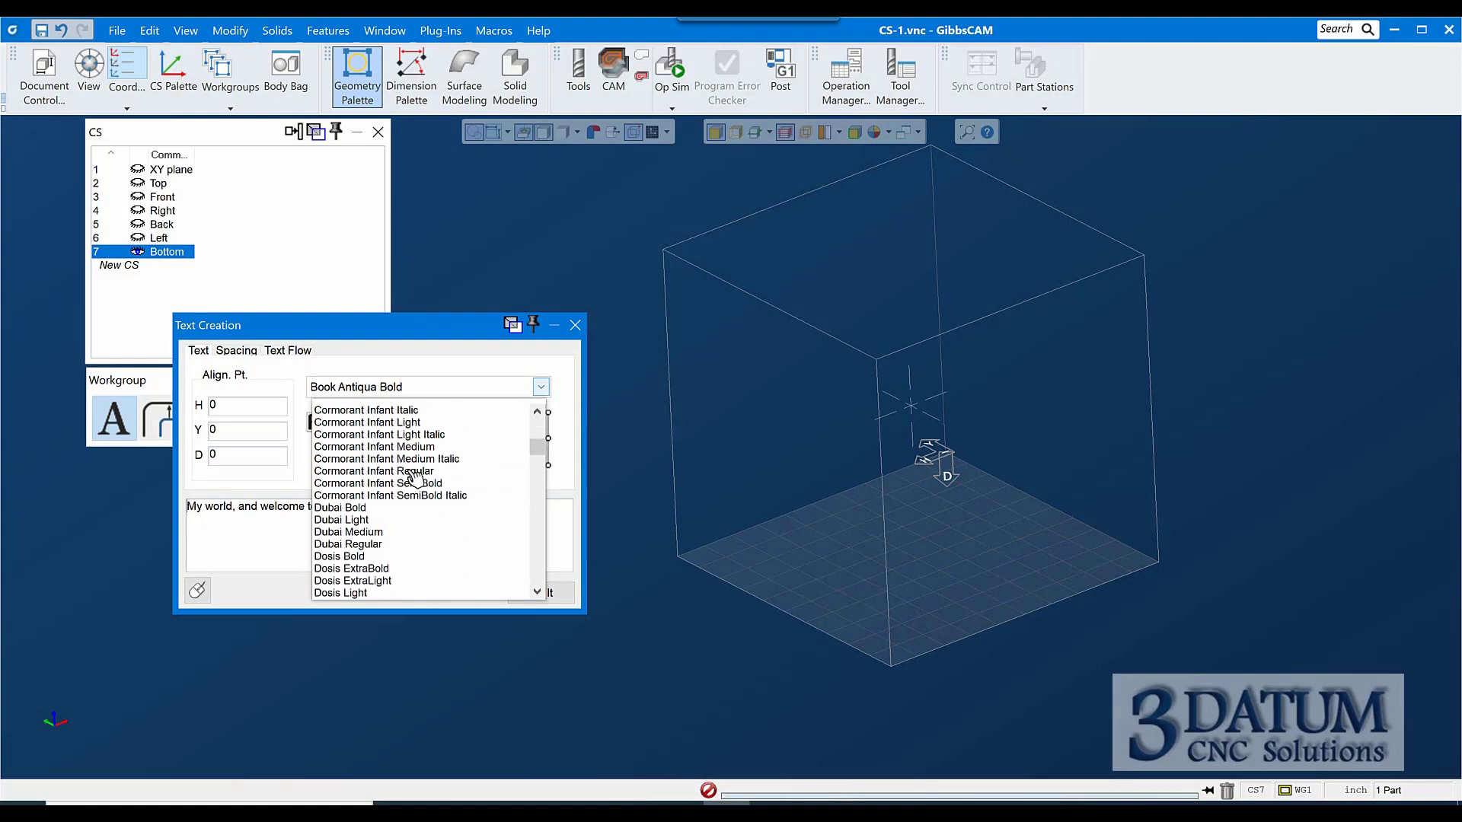
pyautogui.scroll(-20, 385, 457)
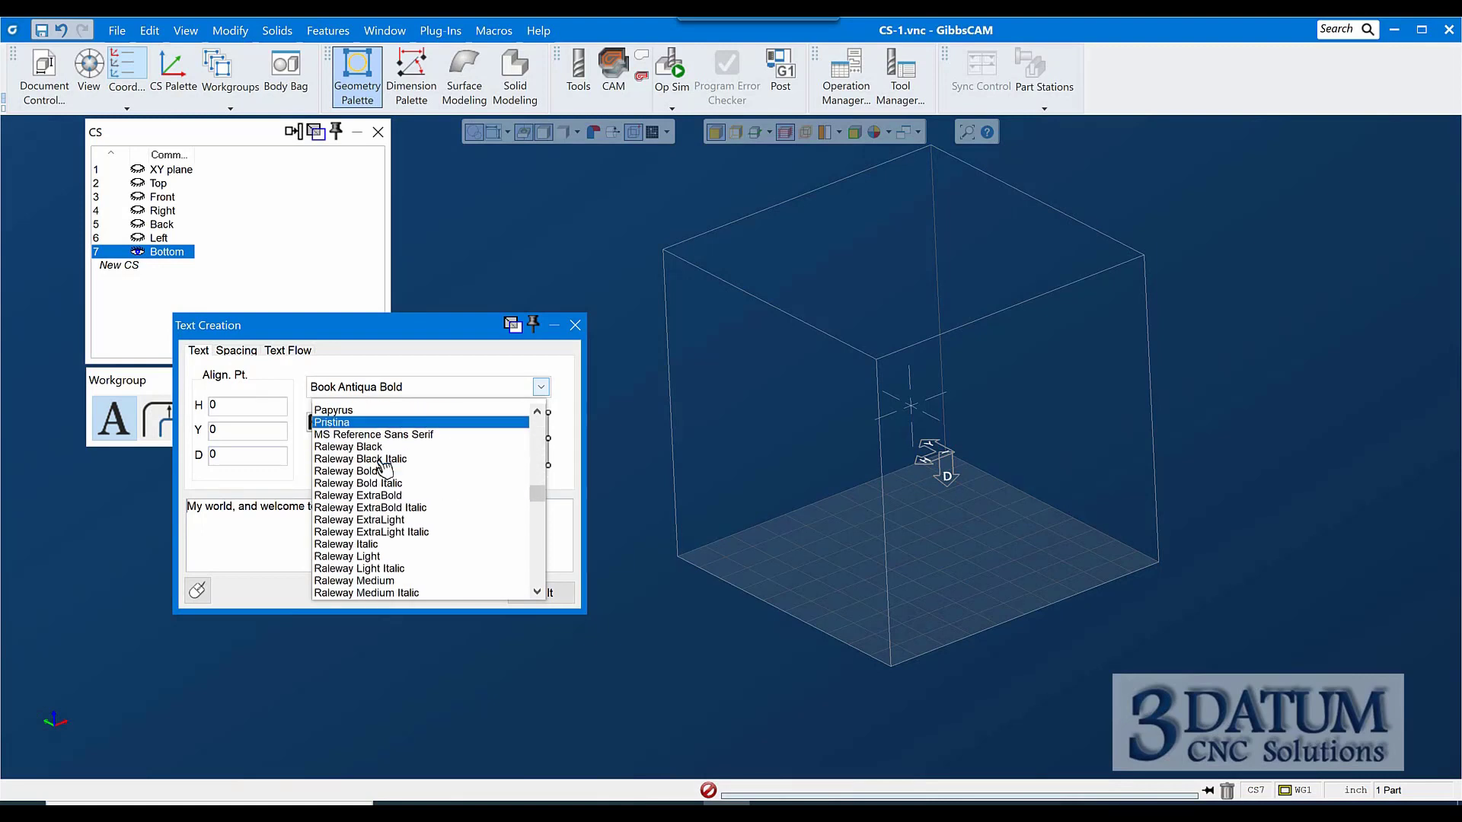
pyautogui.scroll(-8, 377, 464)
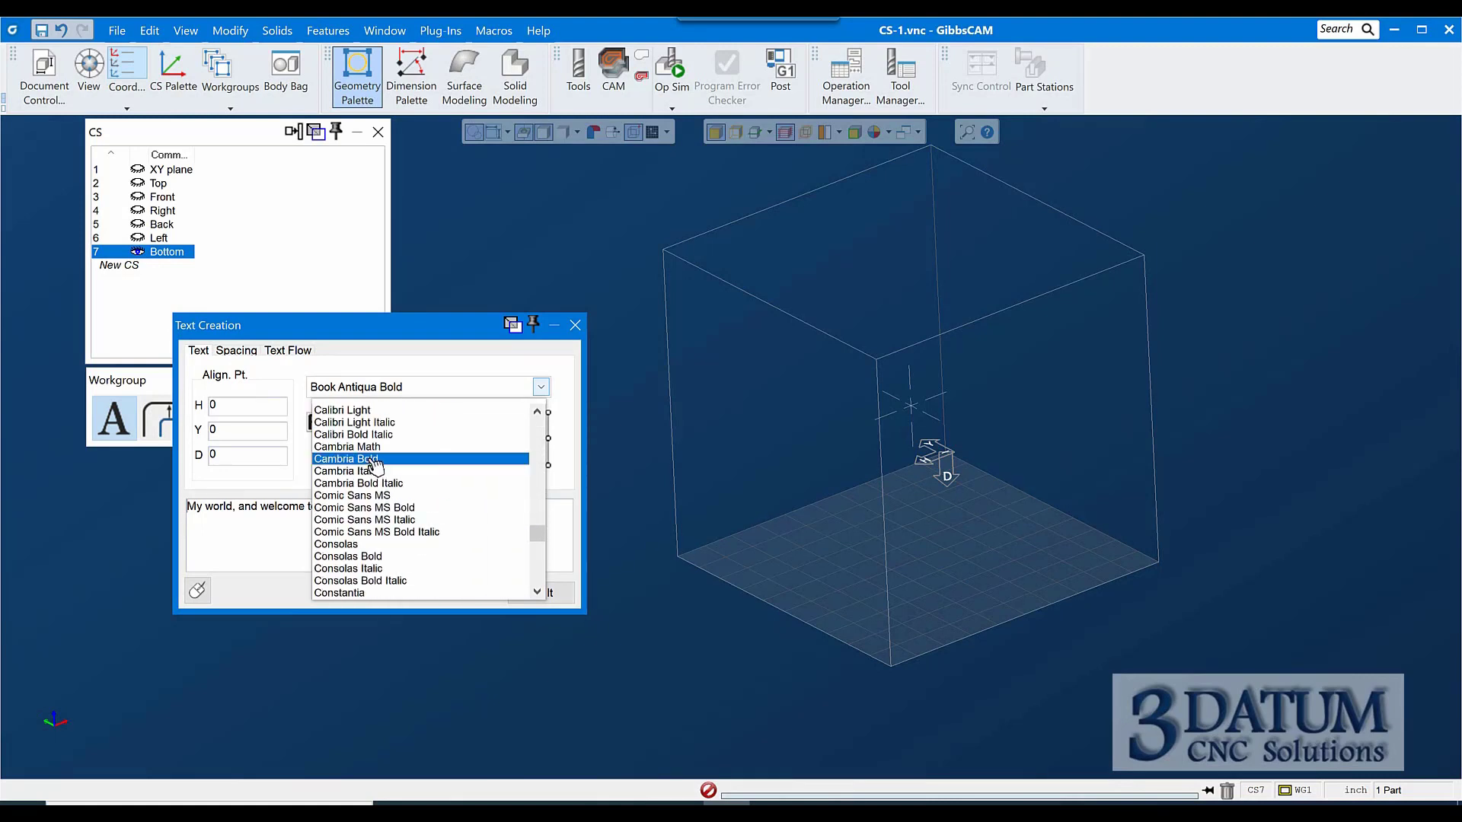
pyautogui.click(364, 497)
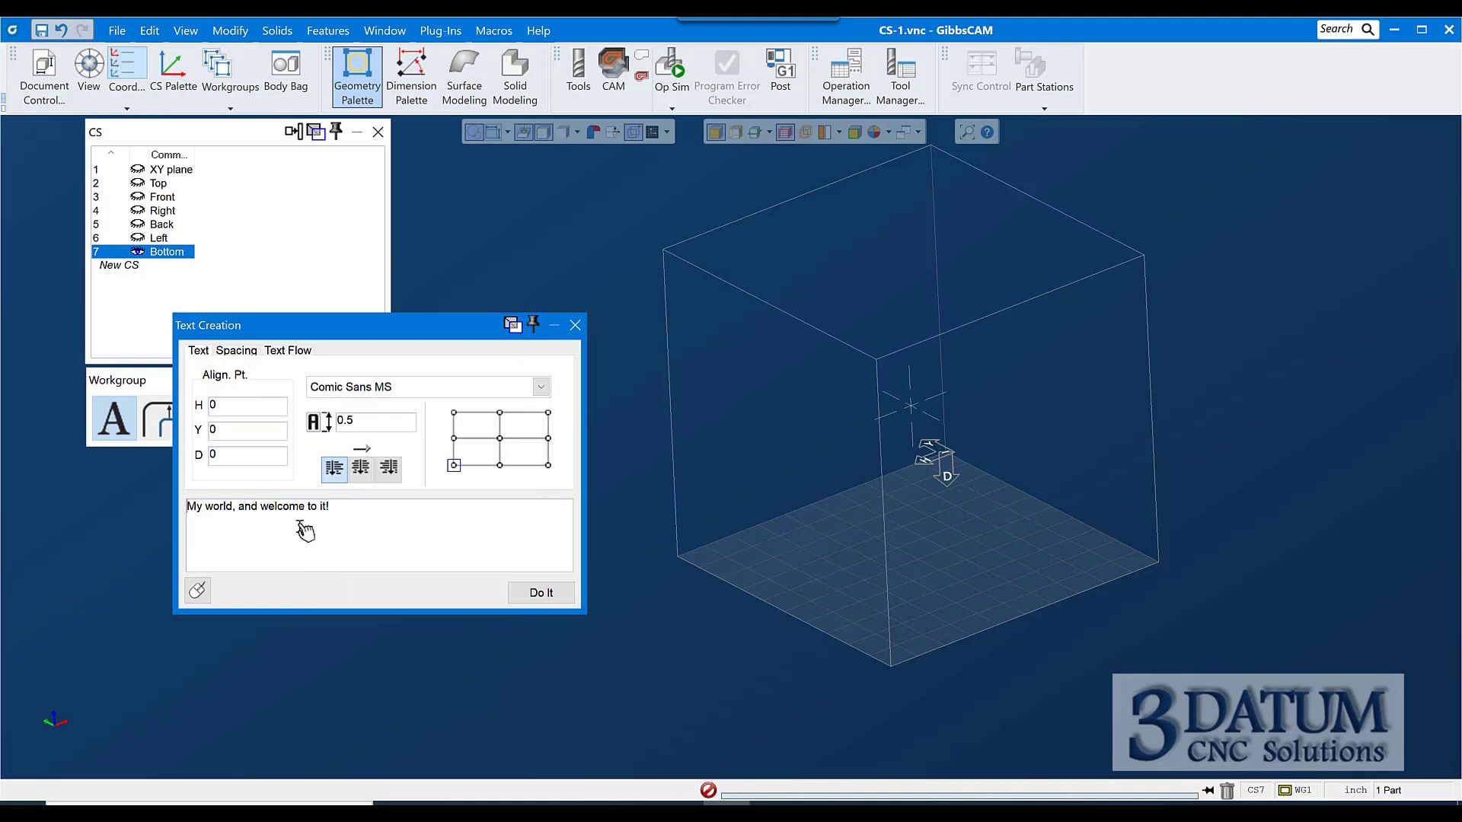
# - Create the text 1 in the Top coordinate system, aligned by its center point at X 2, Y -2
pyautogui.moveTo(353, 510); pyautogui.dragTo(3, 489)
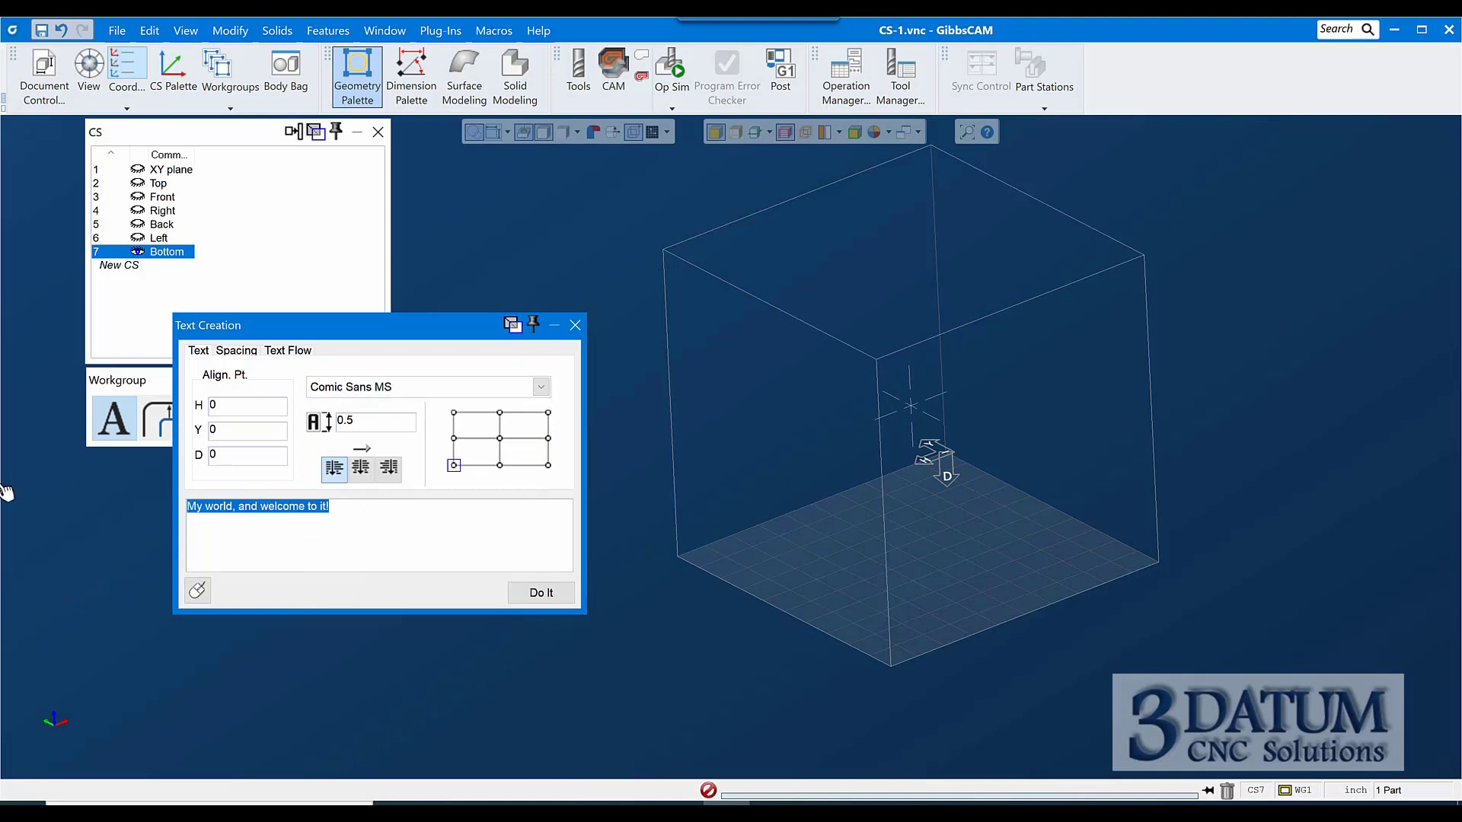
pyautogui.write('1')
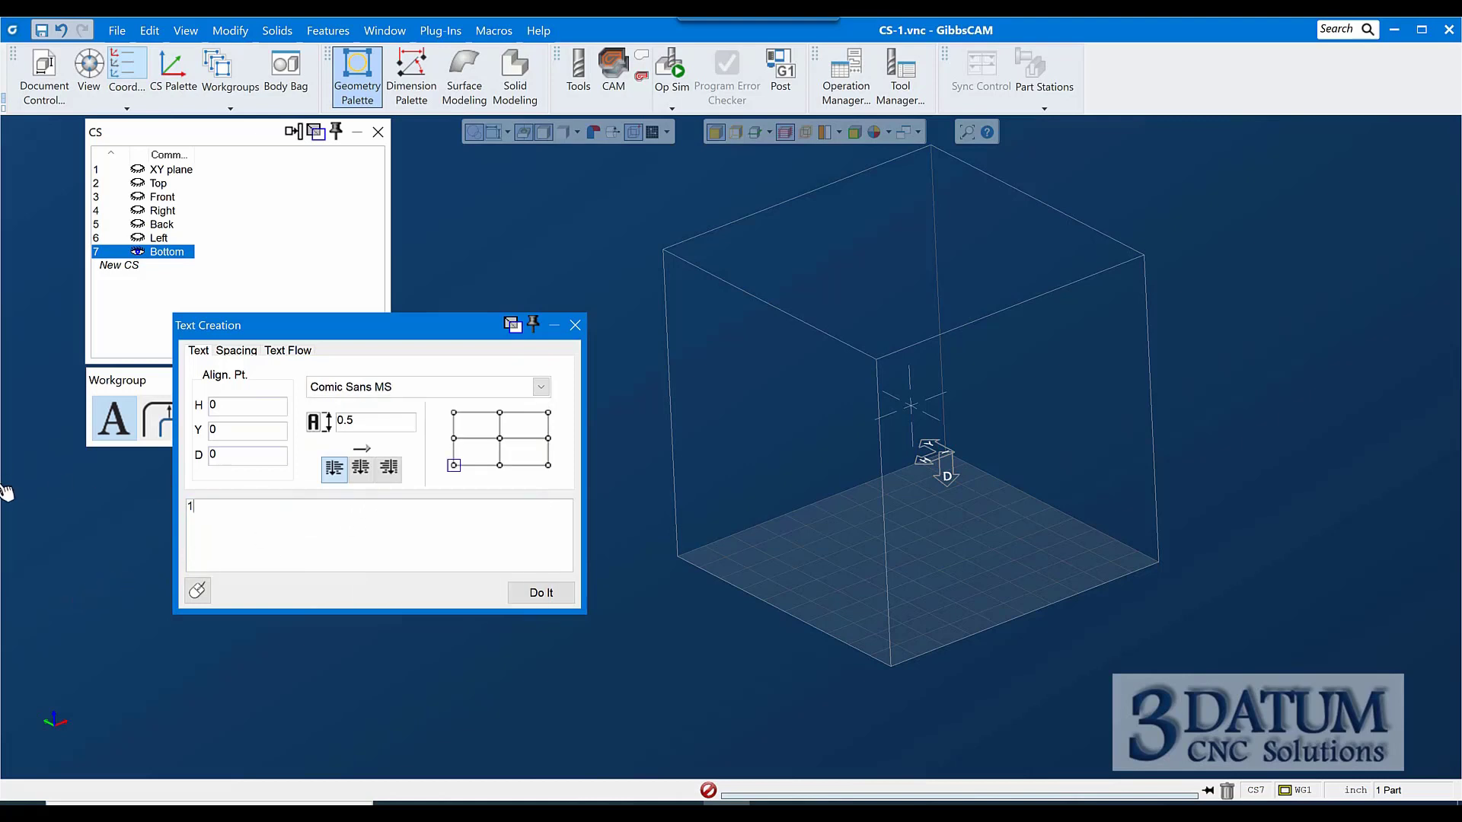
pyautogui.doubleClick(228, 411)
pyautogui.click(498, 439)
pyautogui.click(157, 184)
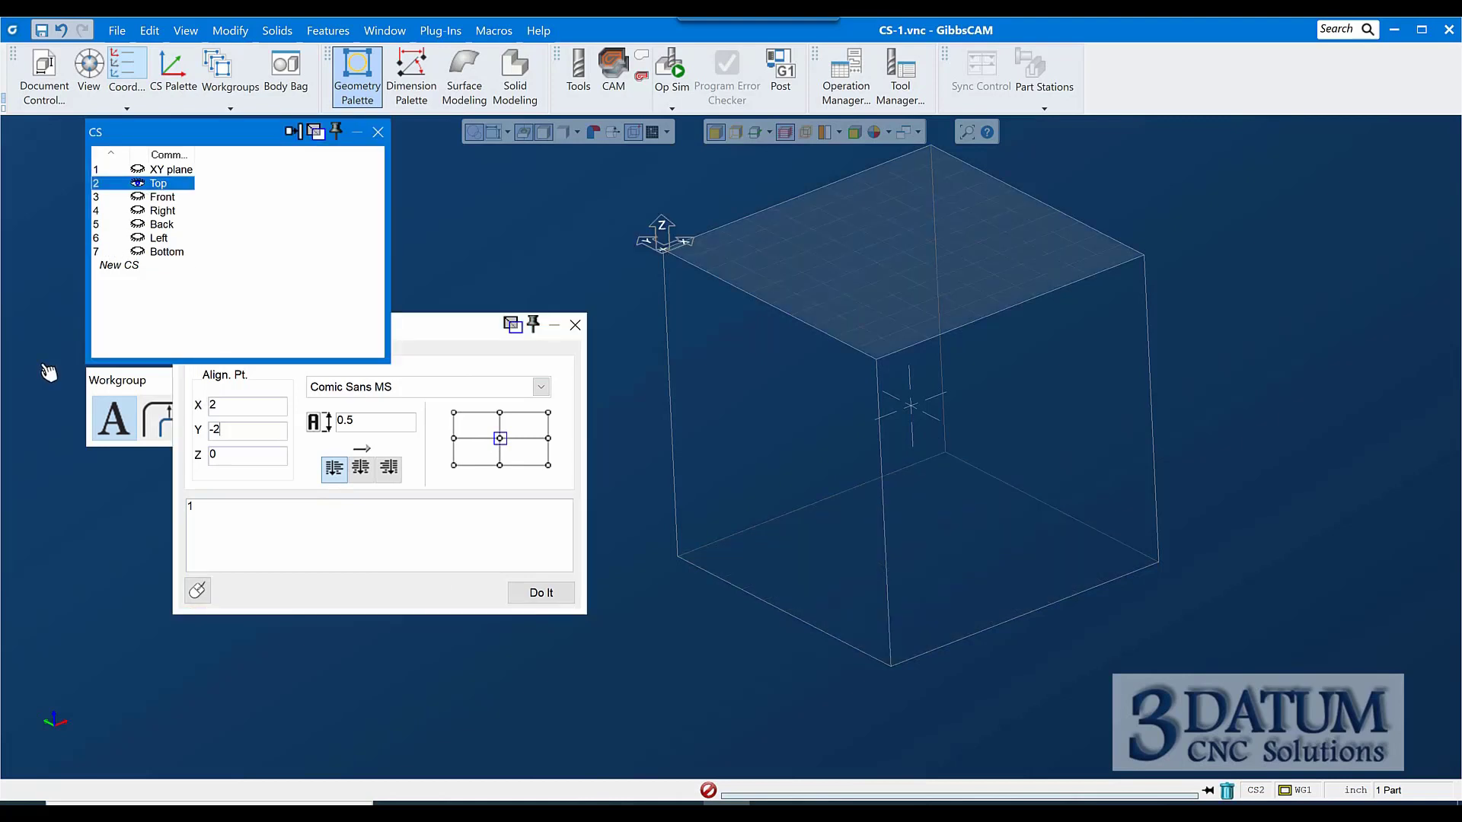
pyautogui.click(541, 593)
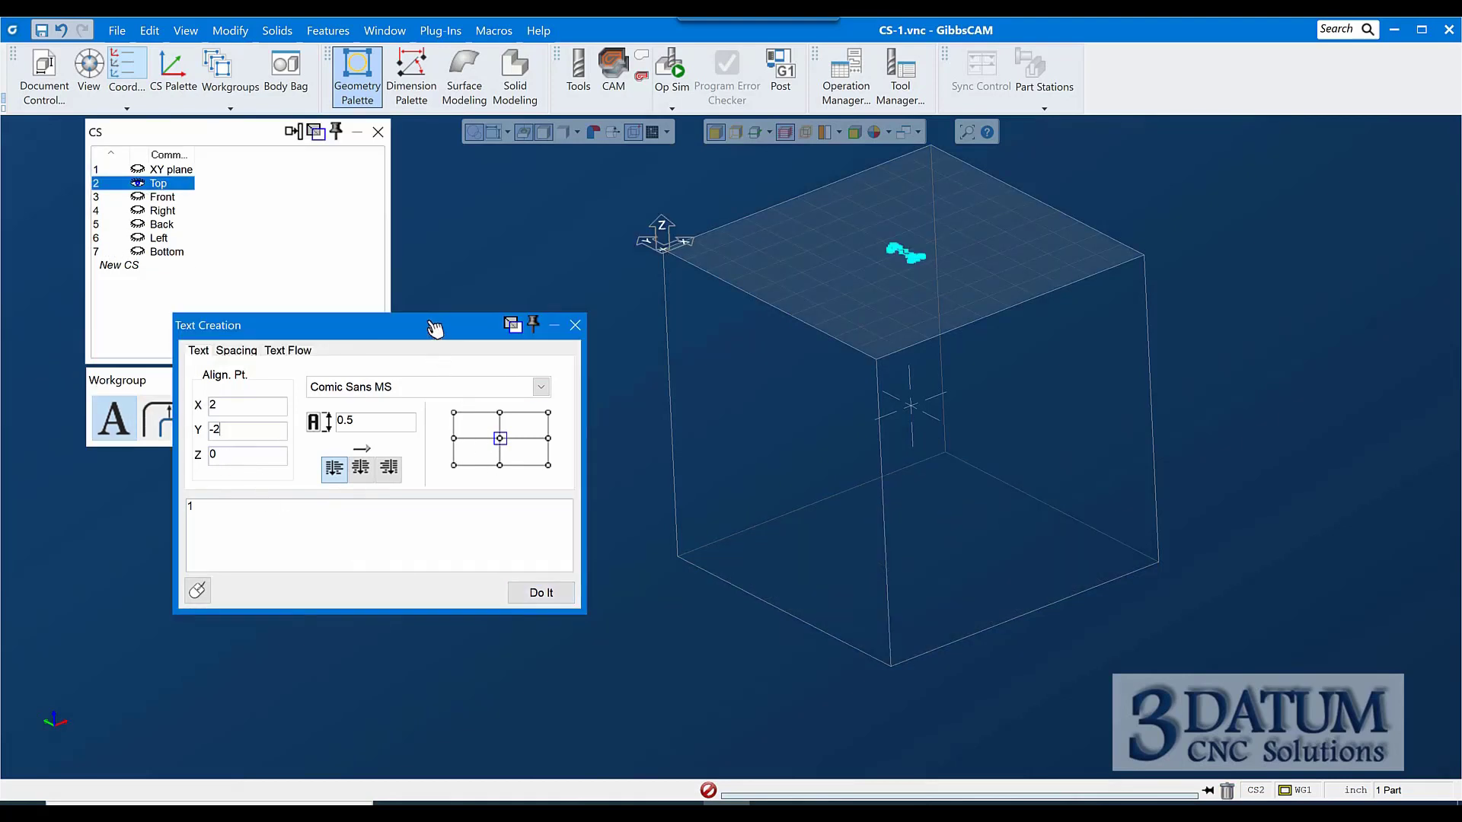
# - Undo the small numeral, set the text height to 3, and create the text 1 again in the Top coordinate system
pyautogui.hotkey('ctrl', 'z')
pyautogui.doubleClick(370, 422)
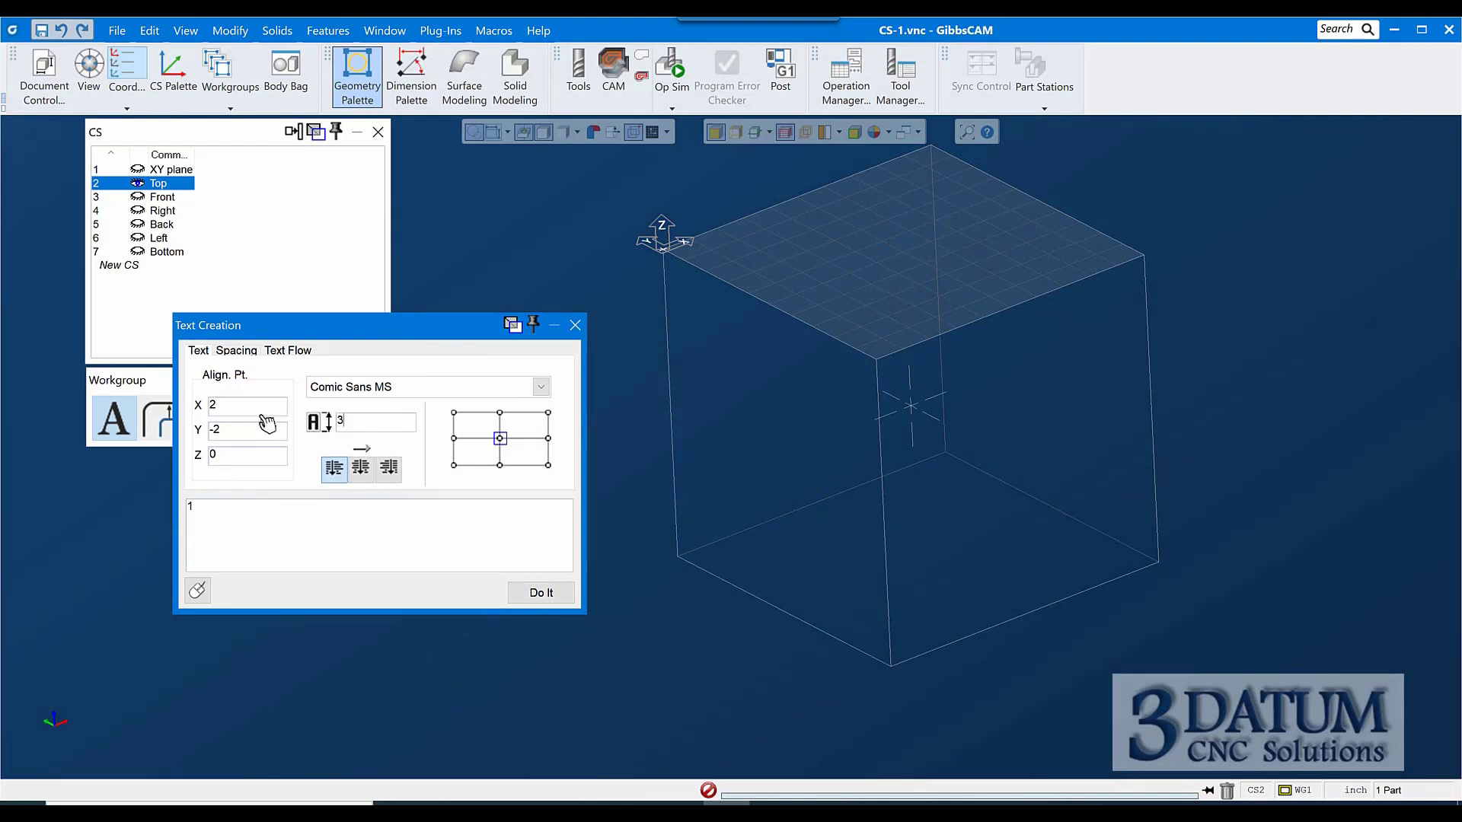
pyautogui.write('3')
pyautogui.click(541, 592)
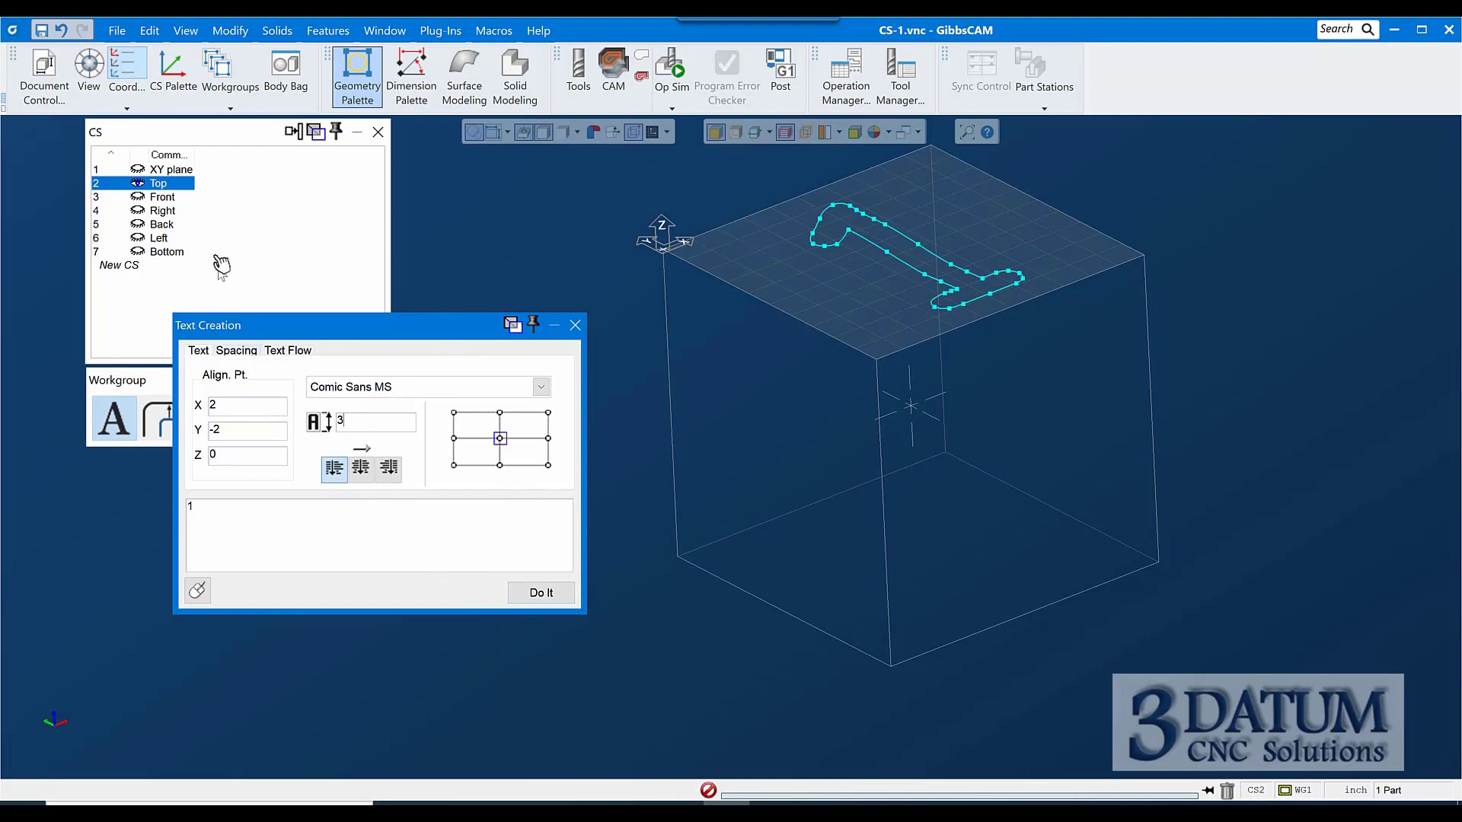
# - Change the text to 2 and create it in the Front coordinate system with the same height and alignment
pyautogui.click(169, 197)
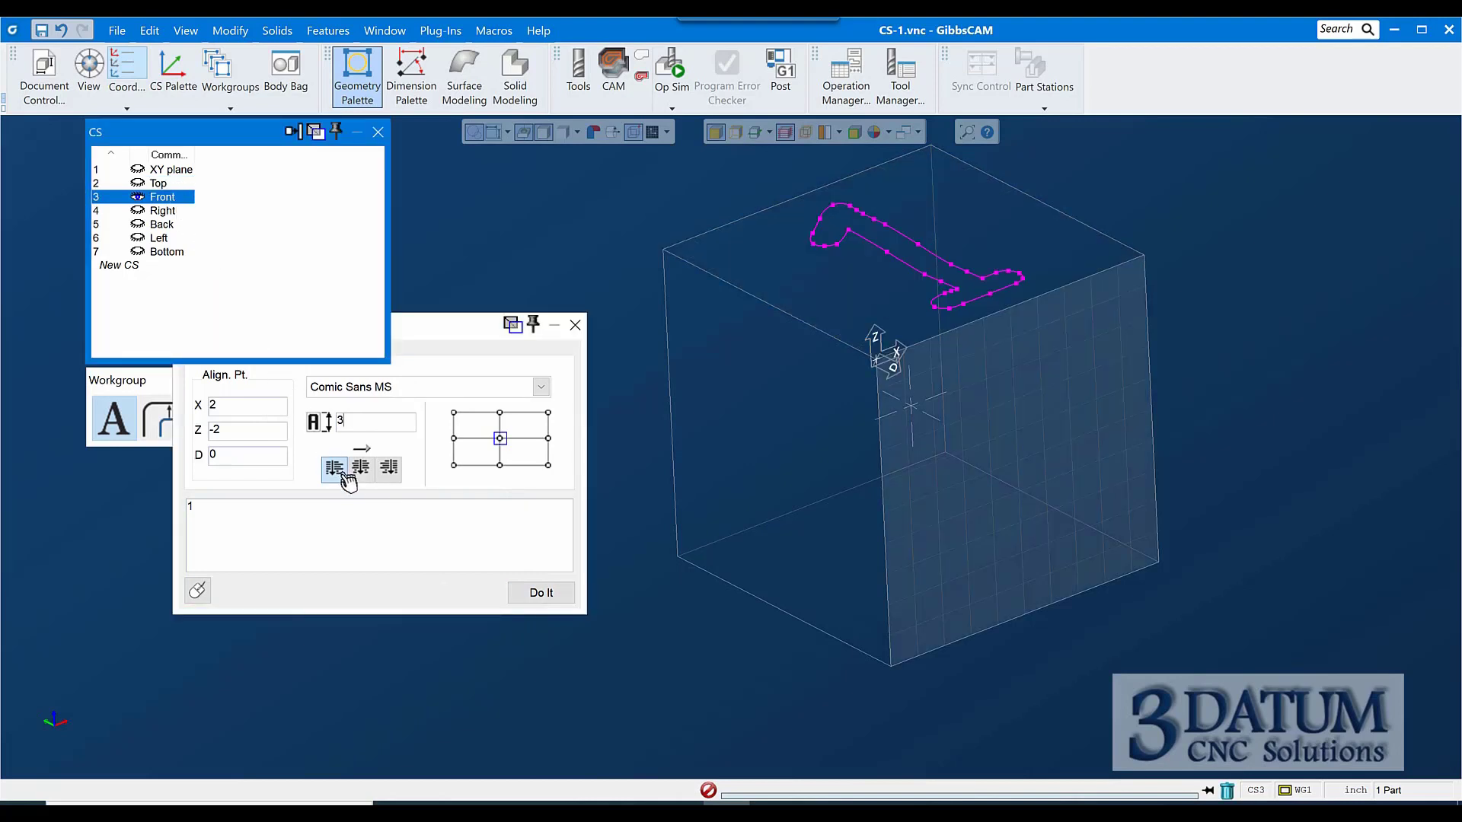
pyautogui.doubleClick(229, 505)
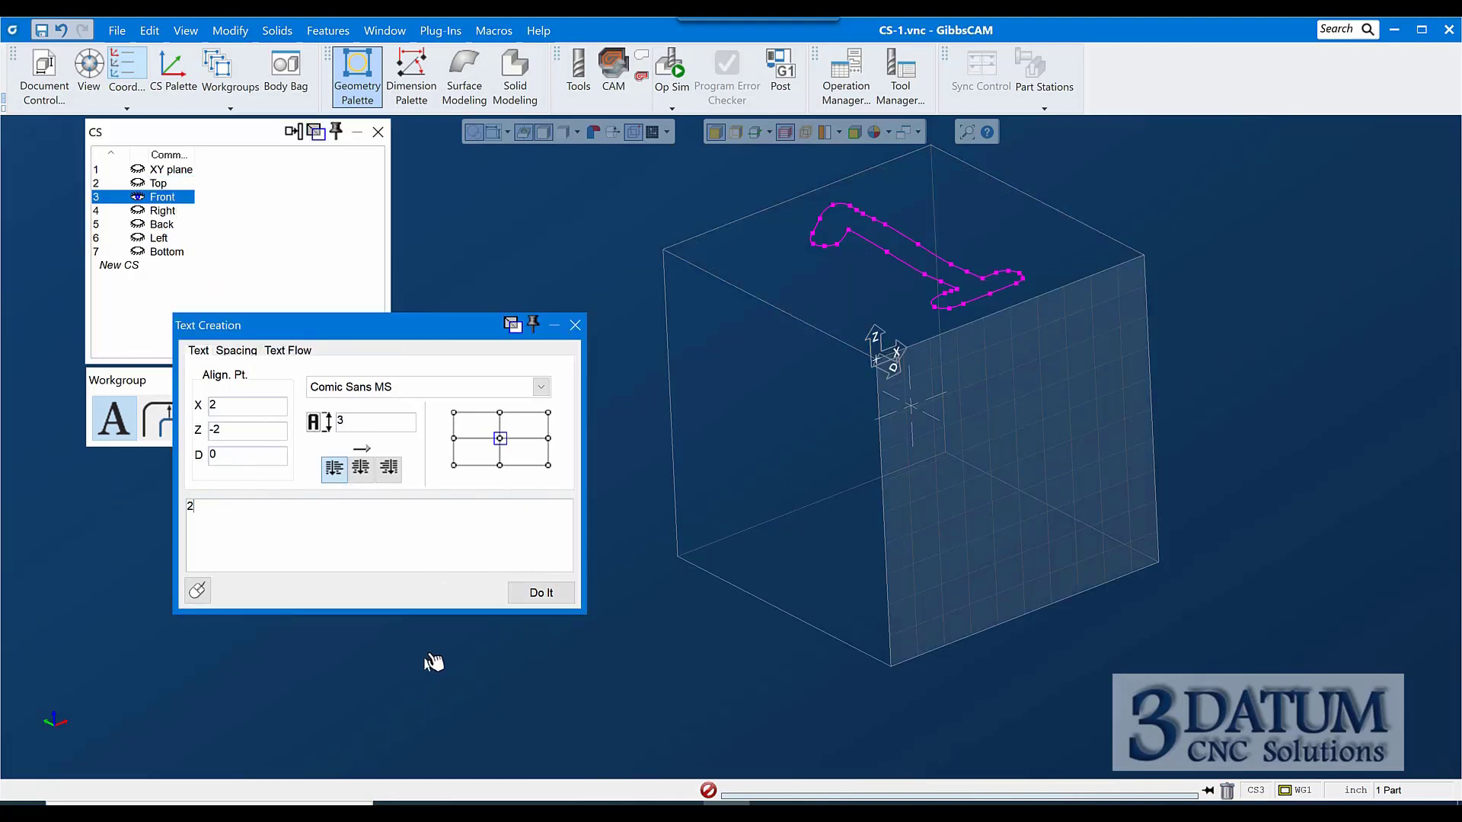
pyautogui.click(540, 593)
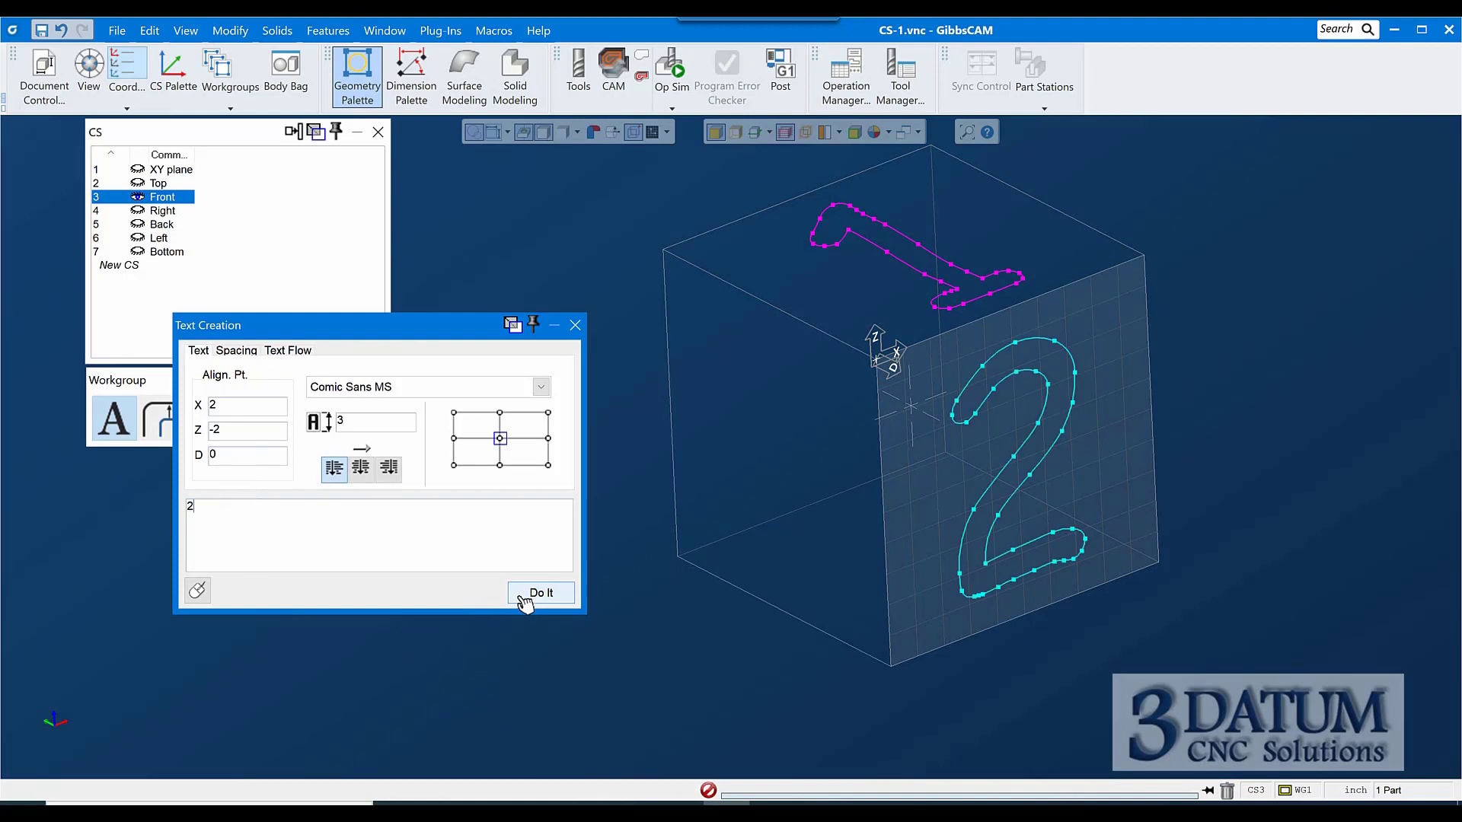
# - Create the text 3 in the Right coordinate system, undoing the misplaced first attempt and removing the extra line break
pyautogui.click(163, 211)
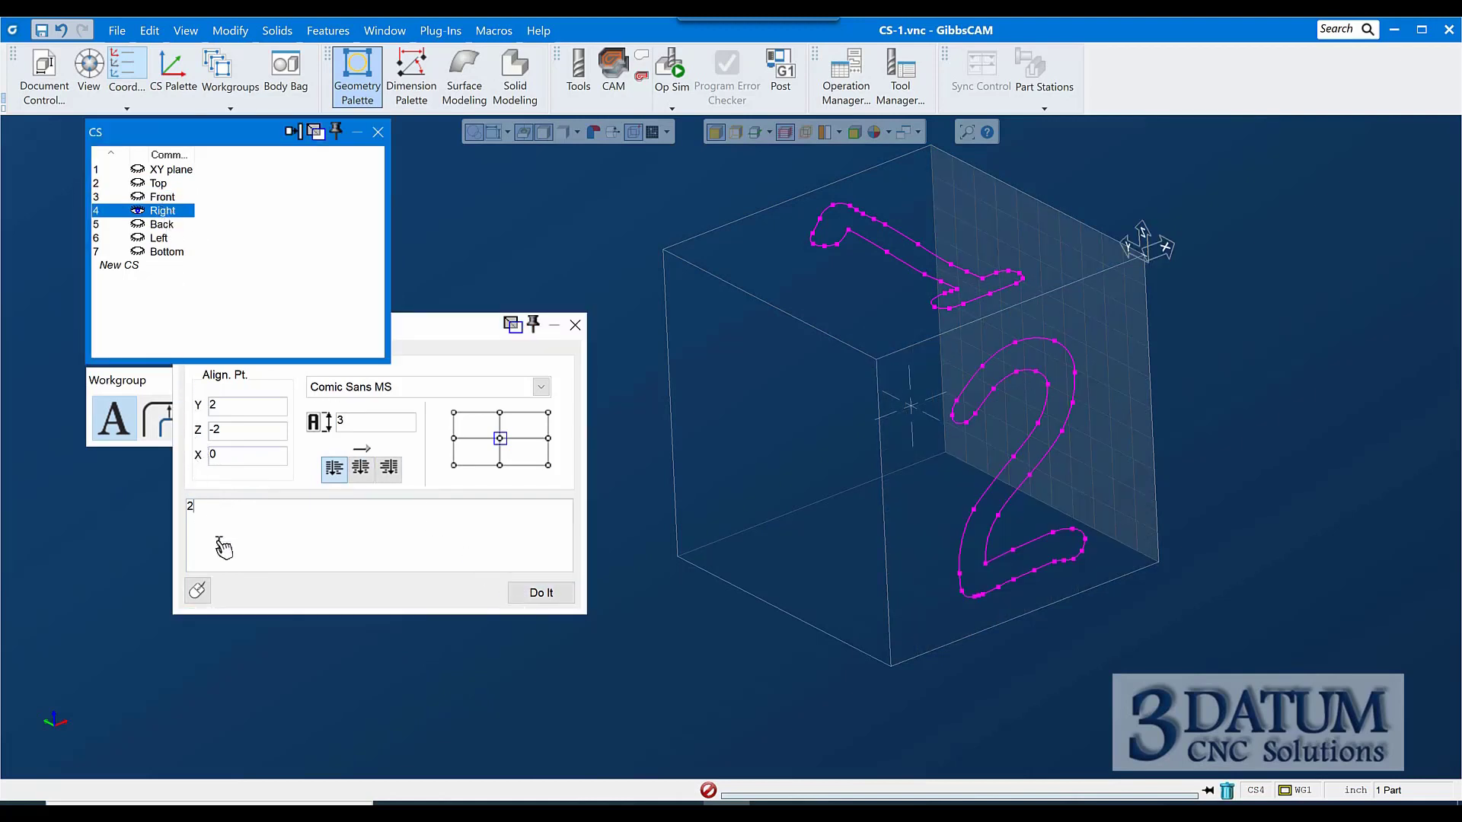
pyautogui.doubleClick(202, 507)
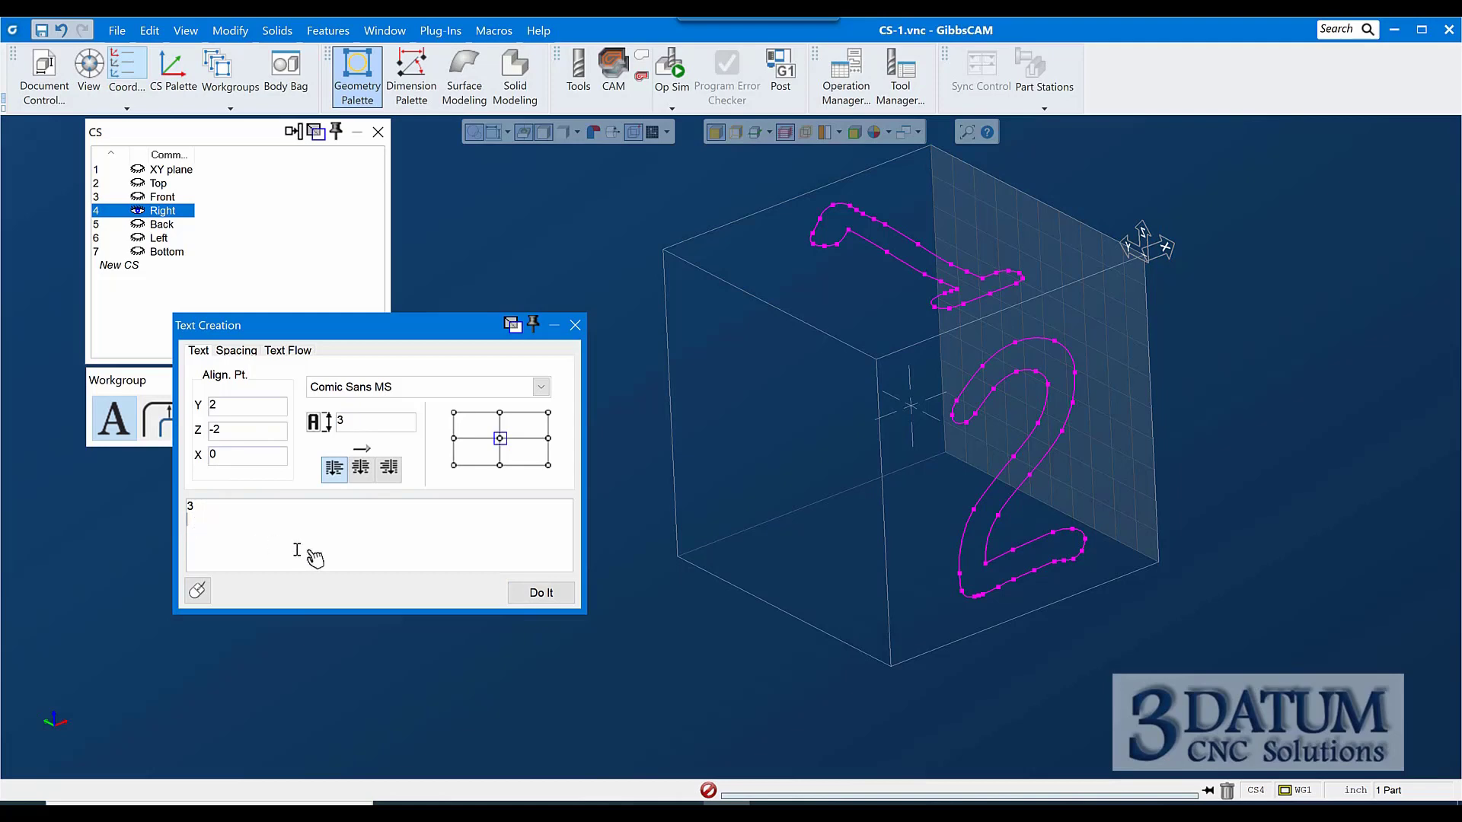
pyautogui.click(542, 594)
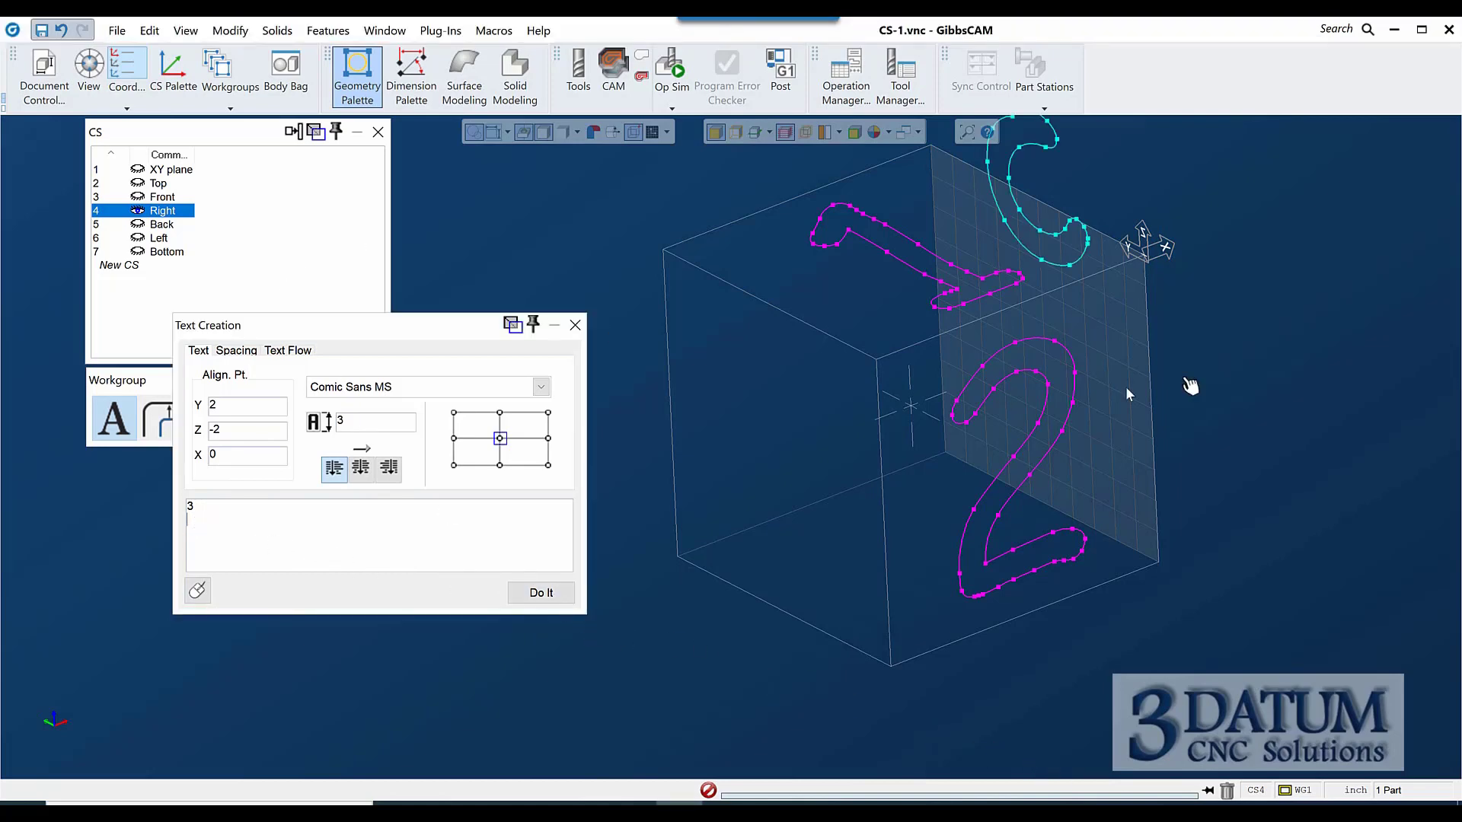
pyautogui.moveTo(1111, 396); pyautogui.dragTo(1198, 372, button='middle')
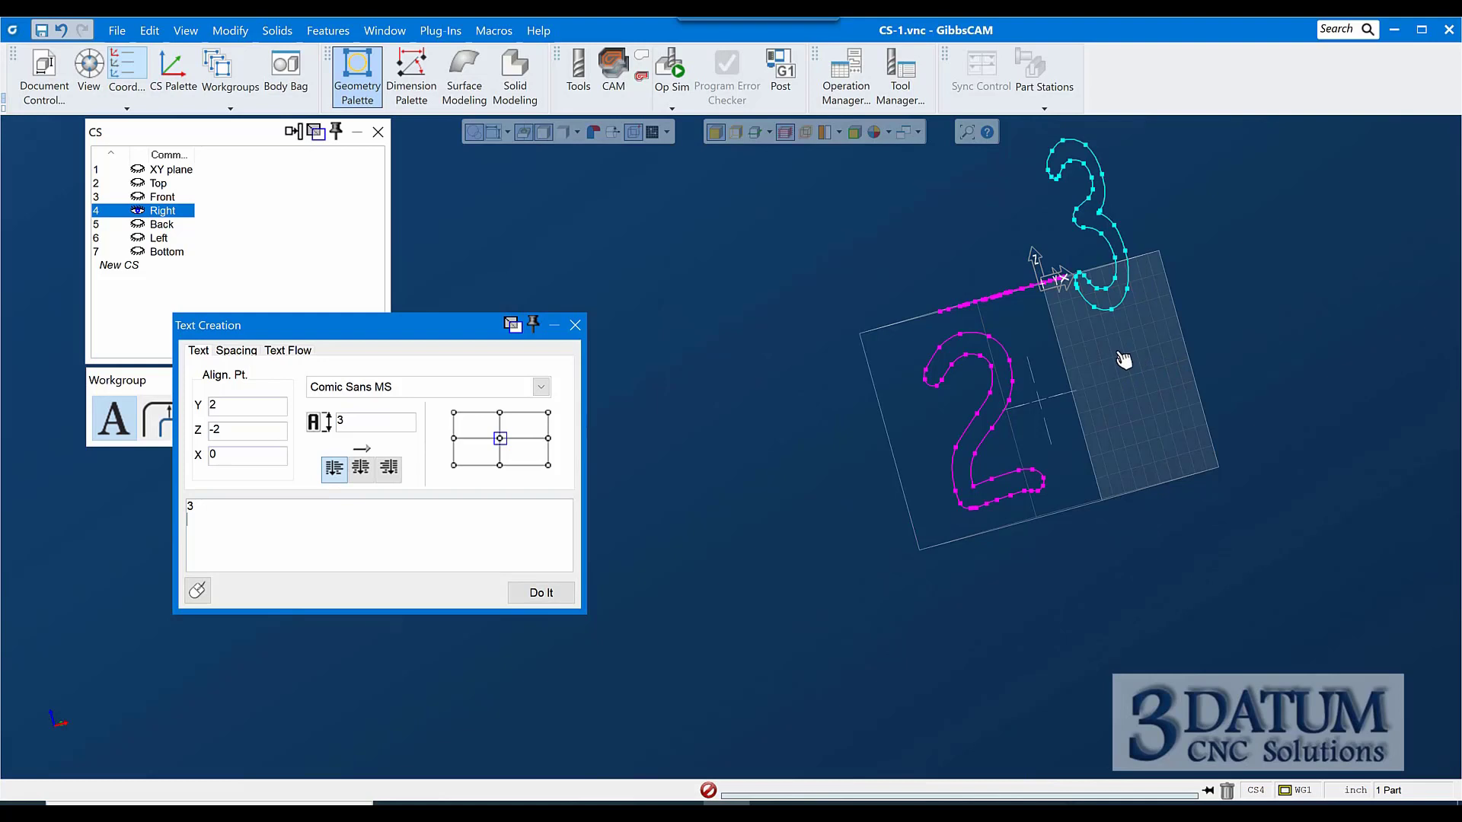
pyautogui.hotkey('ctrl', 'z')
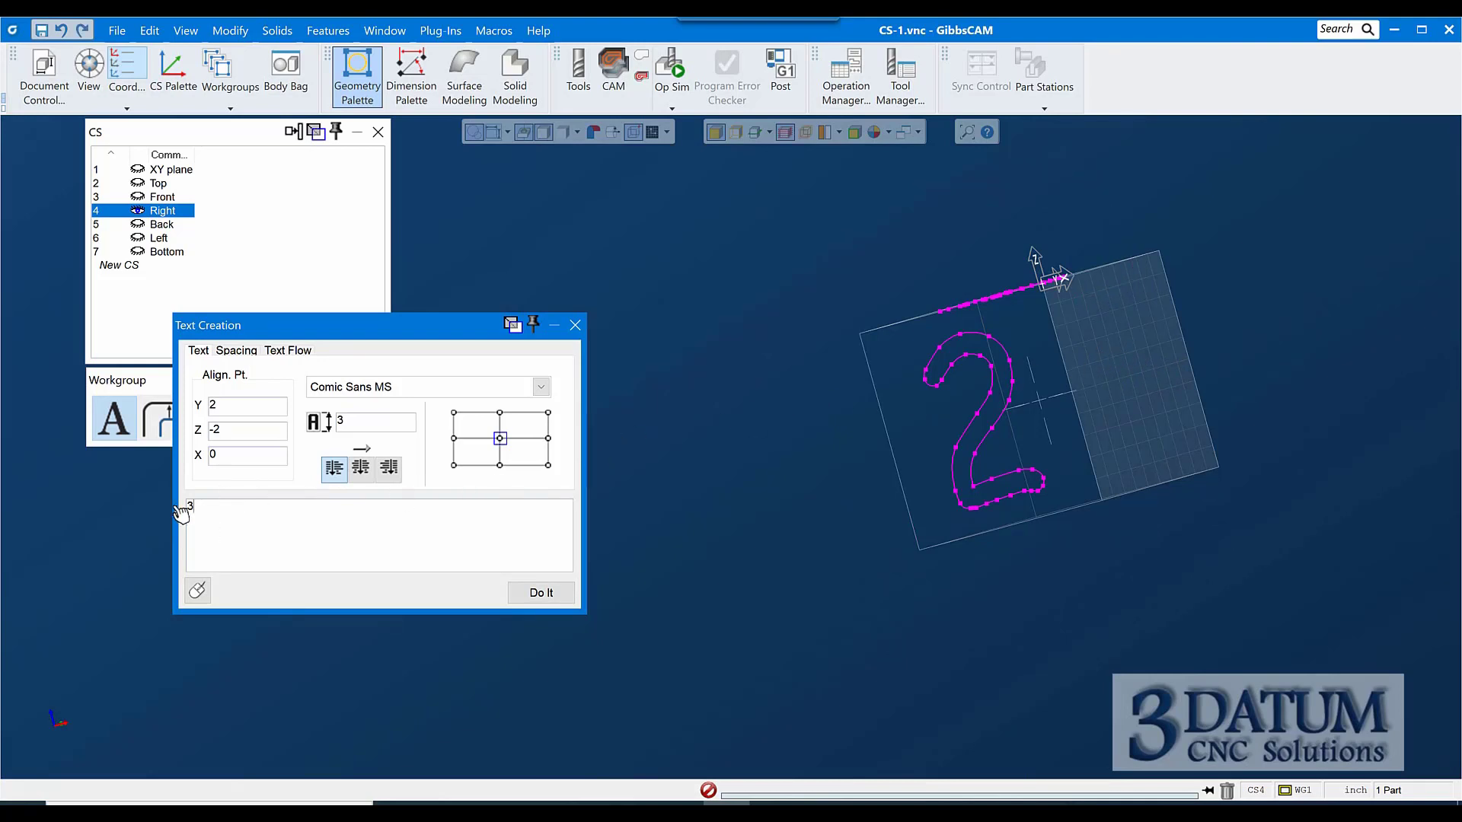
pyautogui.click(567, 596)
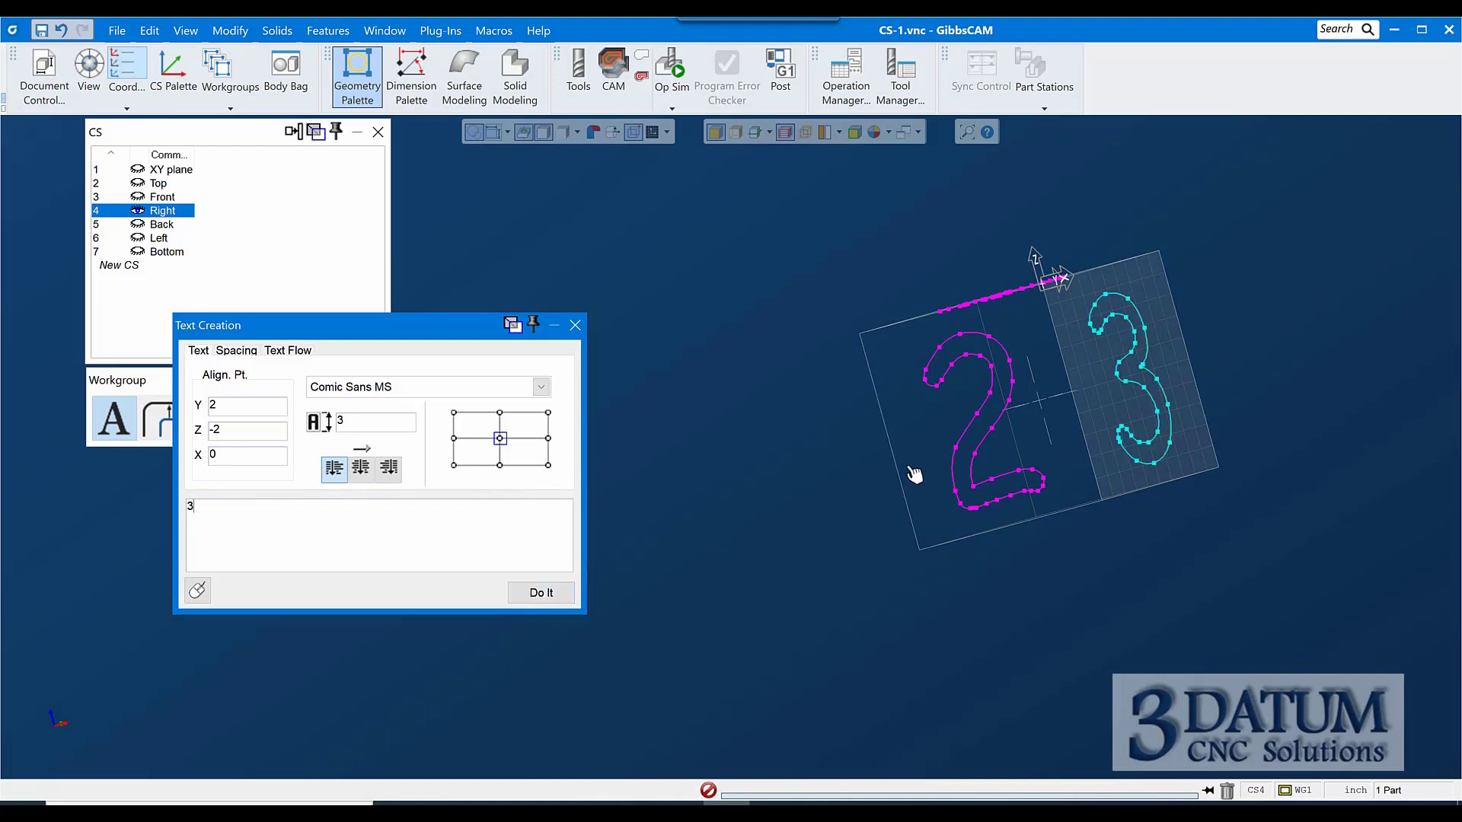
# - Number the remaining faces with text geometry: 4 in the Back, 5 in the Left and 6 in the Bottom coordinate system
pyautogui.click(163, 224)
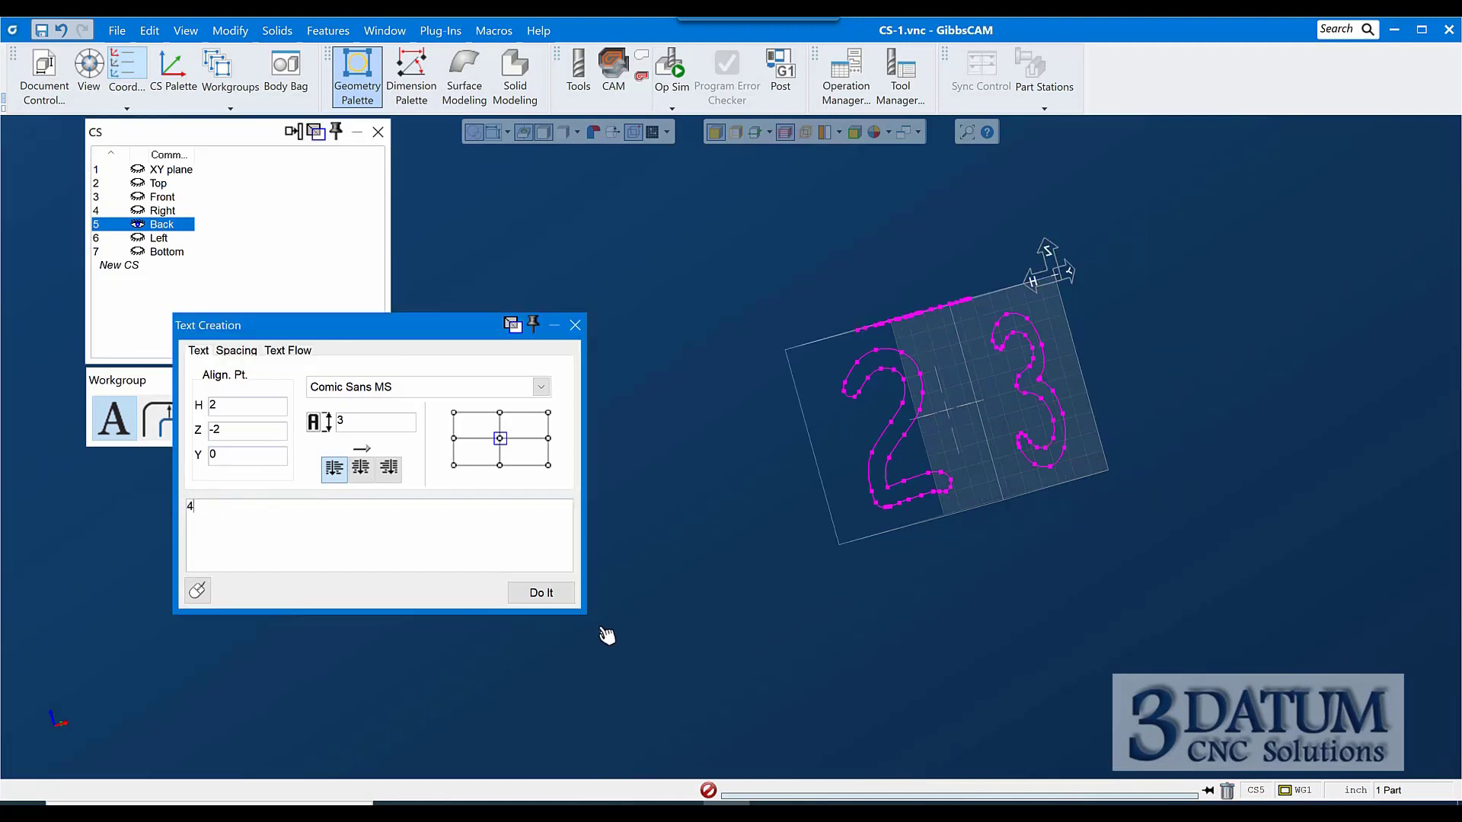
pyautogui.click(541, 592)
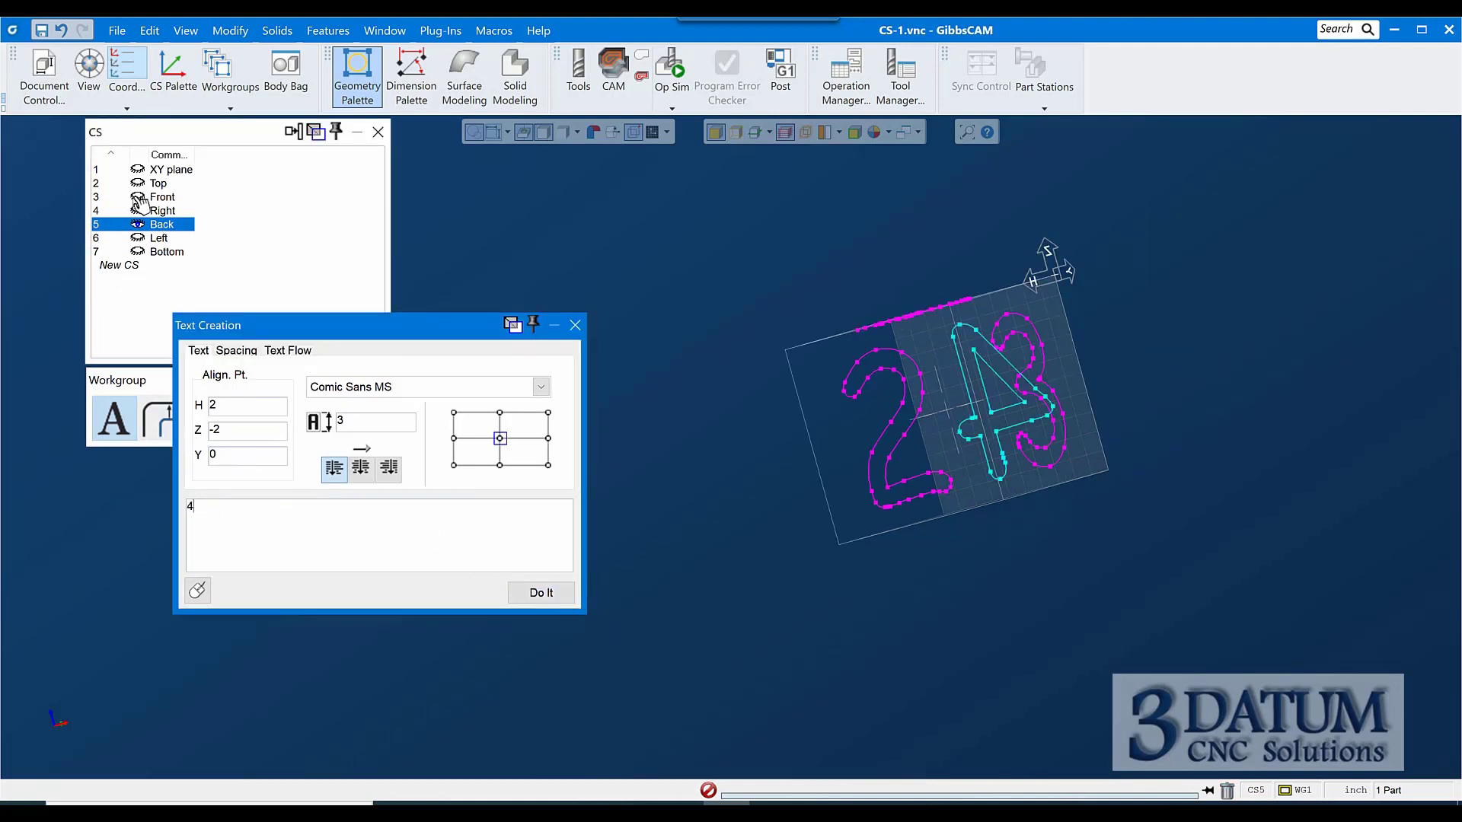
pyautogui.click(159, 238)
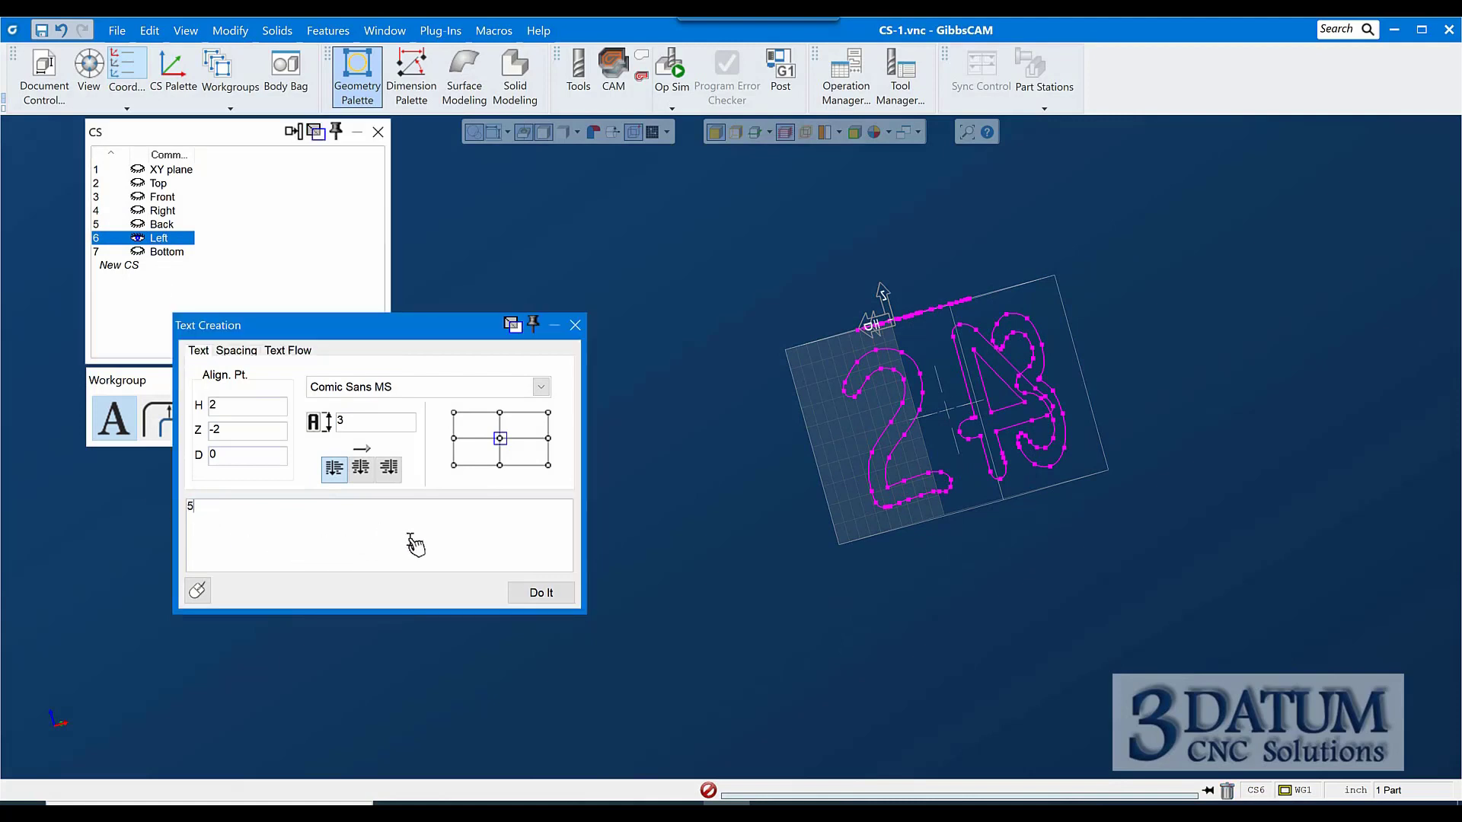
pyautogui.click(541, 592)
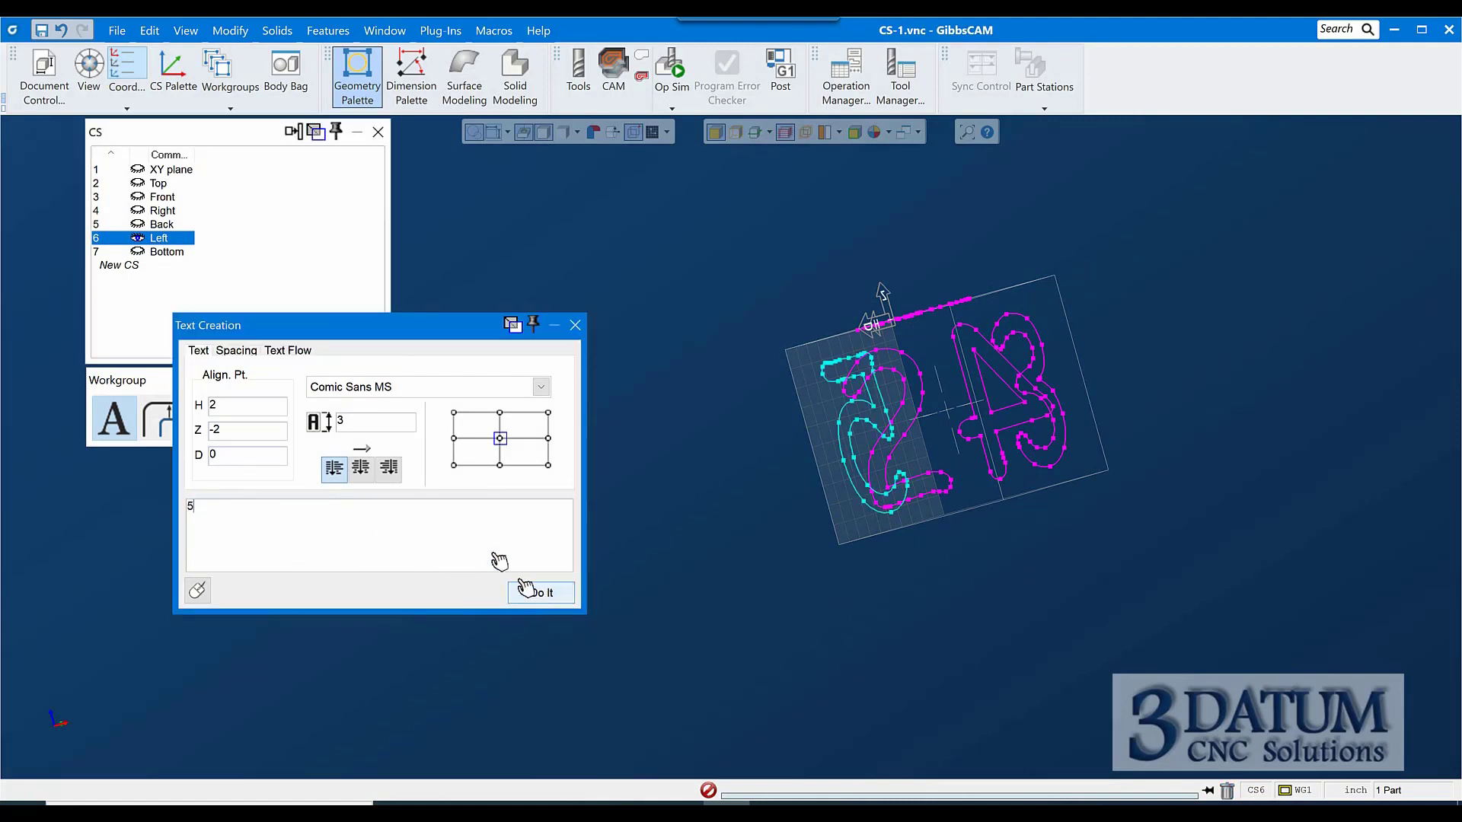
pyautogui.click(167, 253)
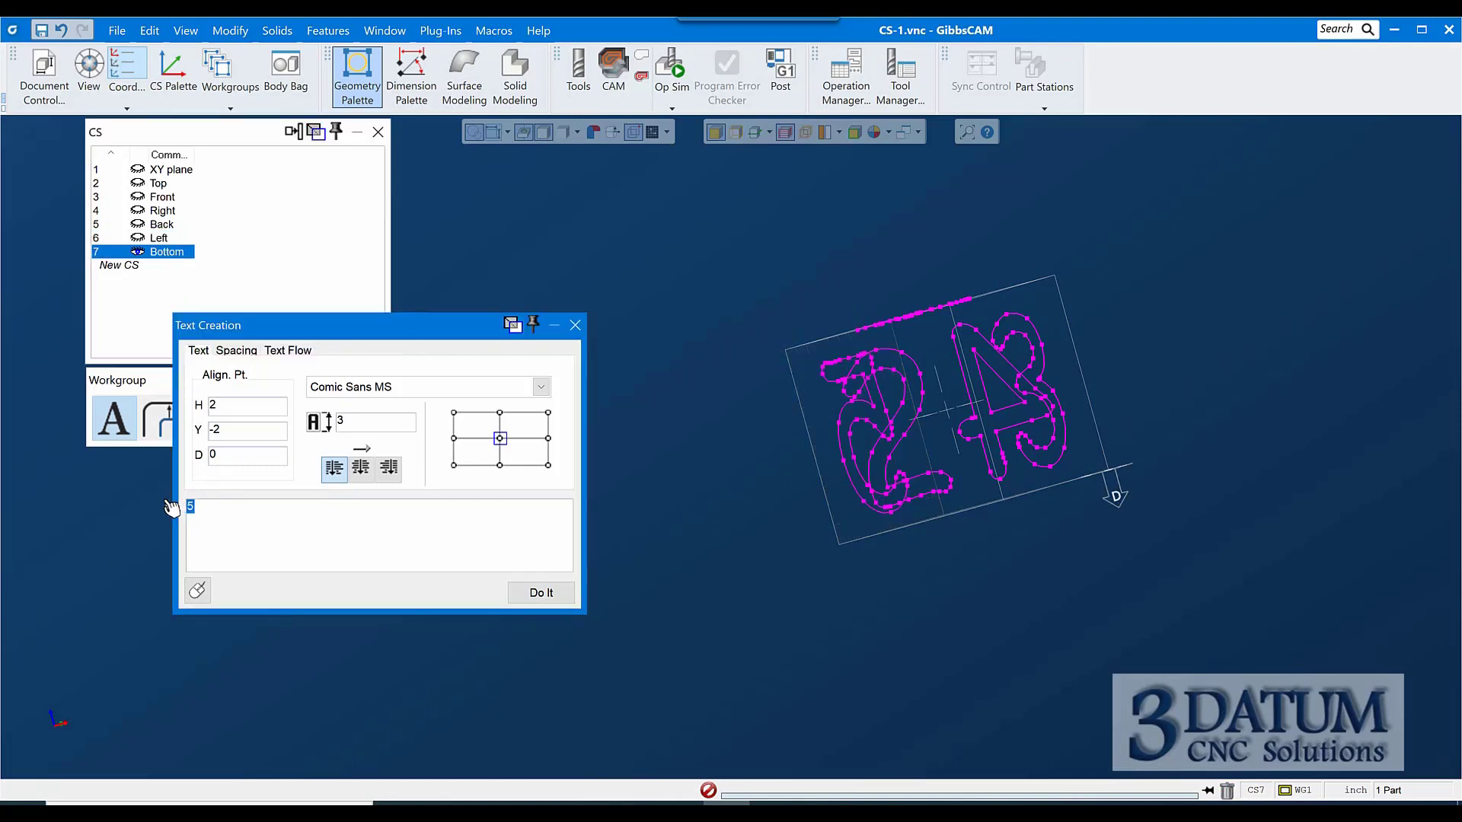
pyautogui.click(559, 597)
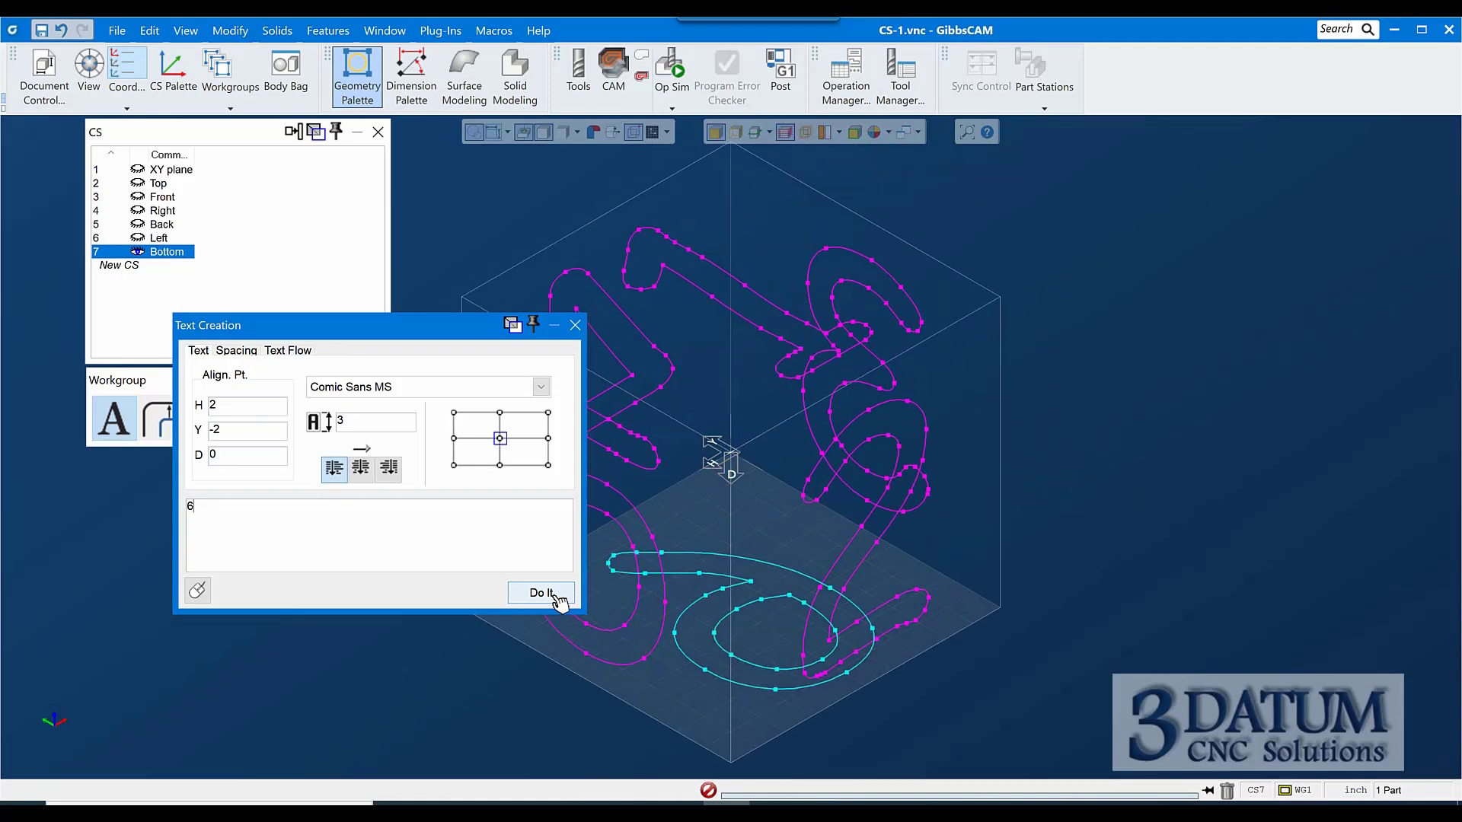
# - Examine the numerals on all six cube faces, activating each coordinate system in turn from Top through Bottom
pyautogui.scroll(-3, 884, 457)
pyautogui.moveTo(883, 457); pyautogui.dragTo(819, 369, button='middle')
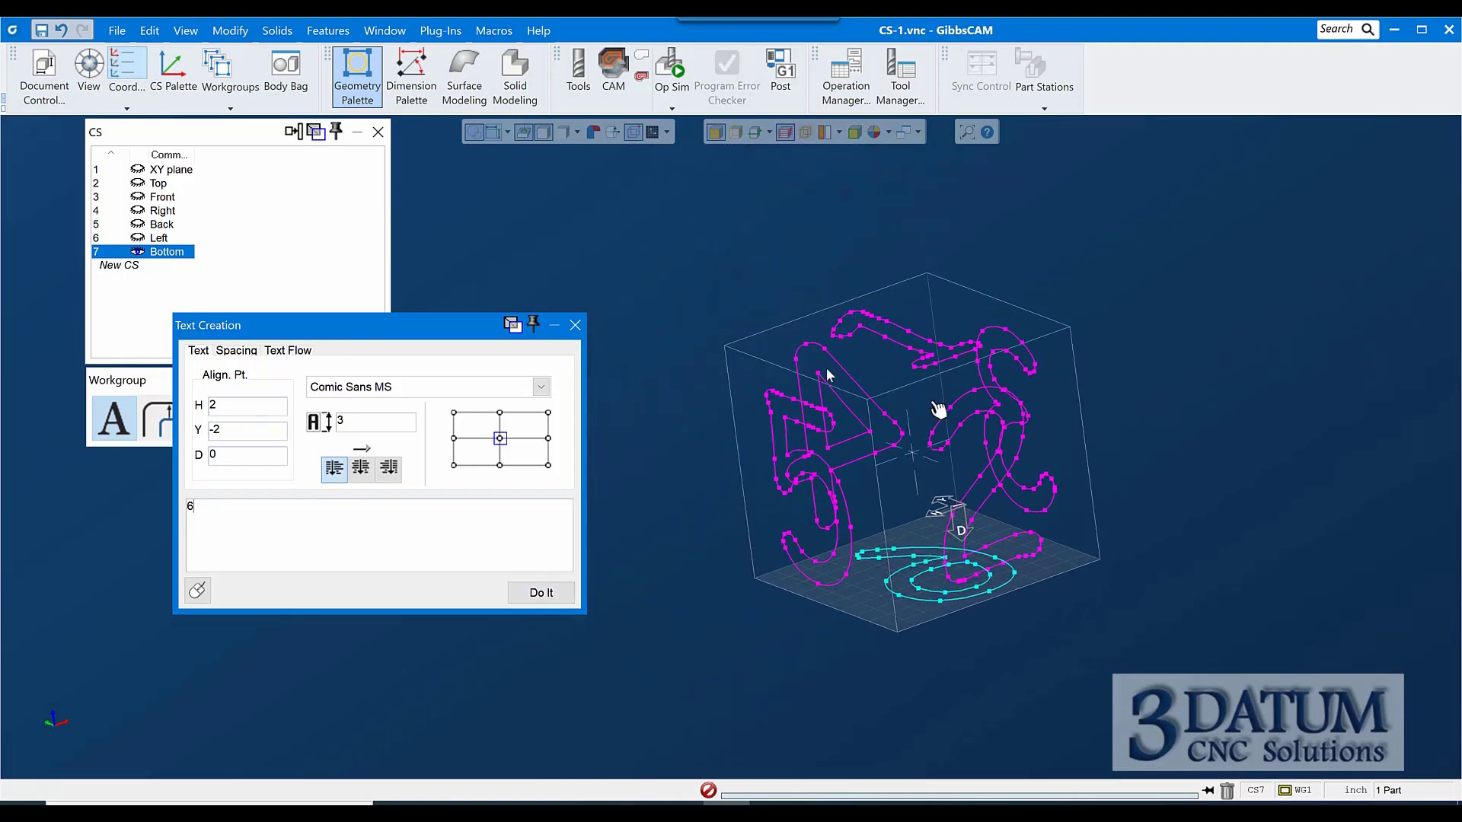
pyautogui.moveTo(1401, 617); pyautogui.dragTo(1128, 558, button='middle')
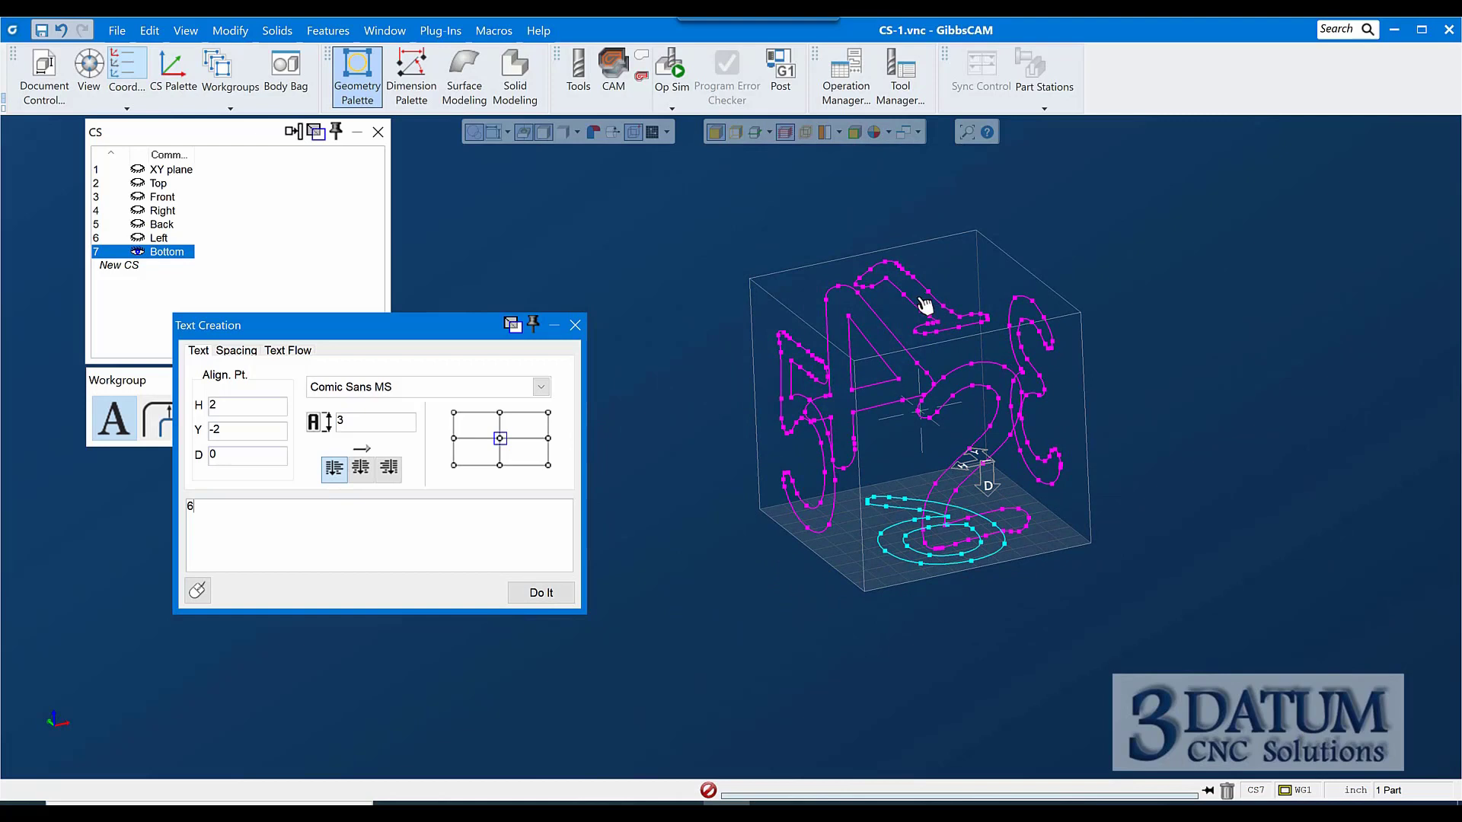
pyautogui.click(158, 184)
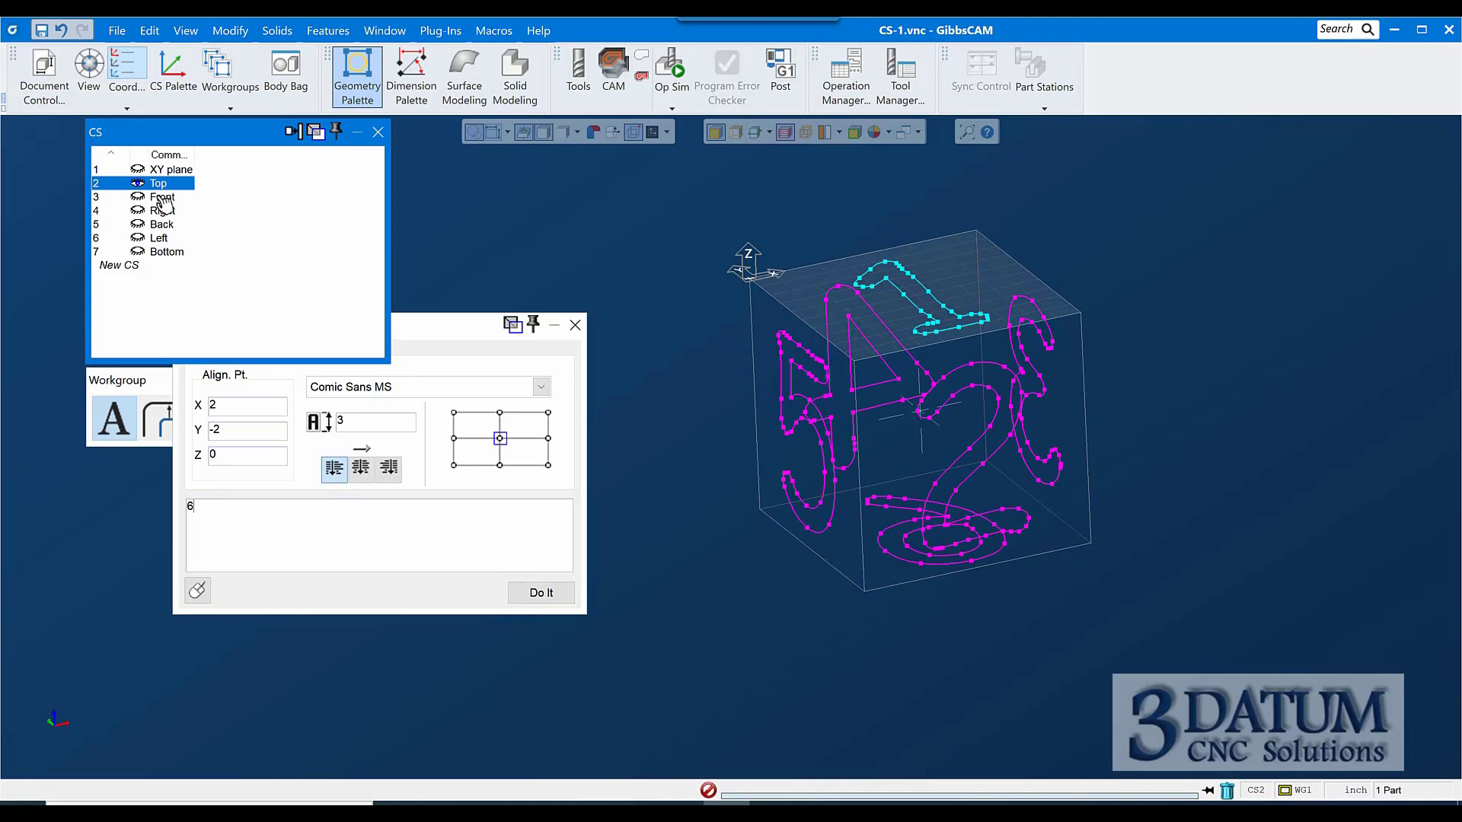
pyautogui.click(163, 198)
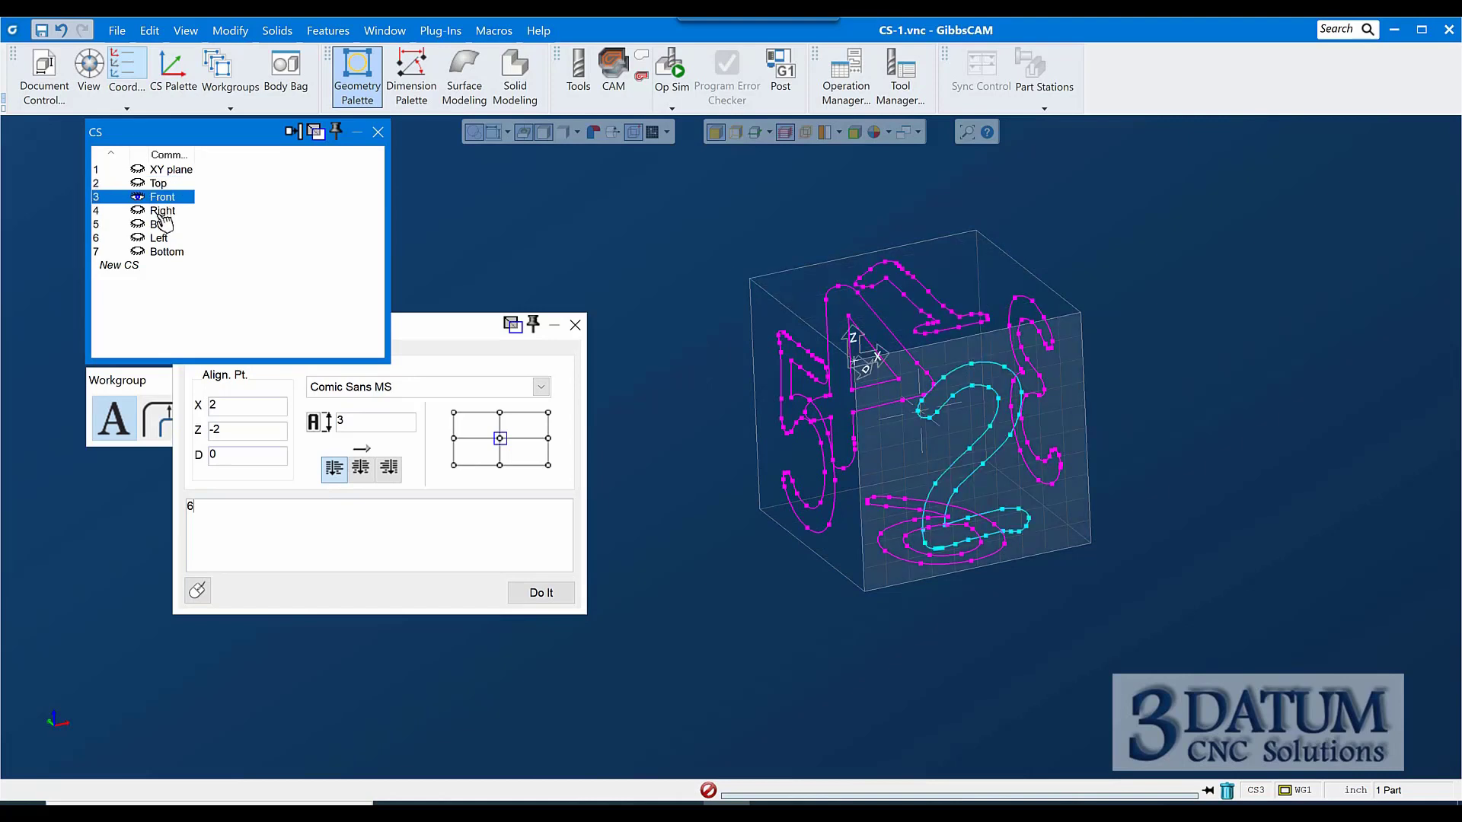
pyautogui.click(169, 211)
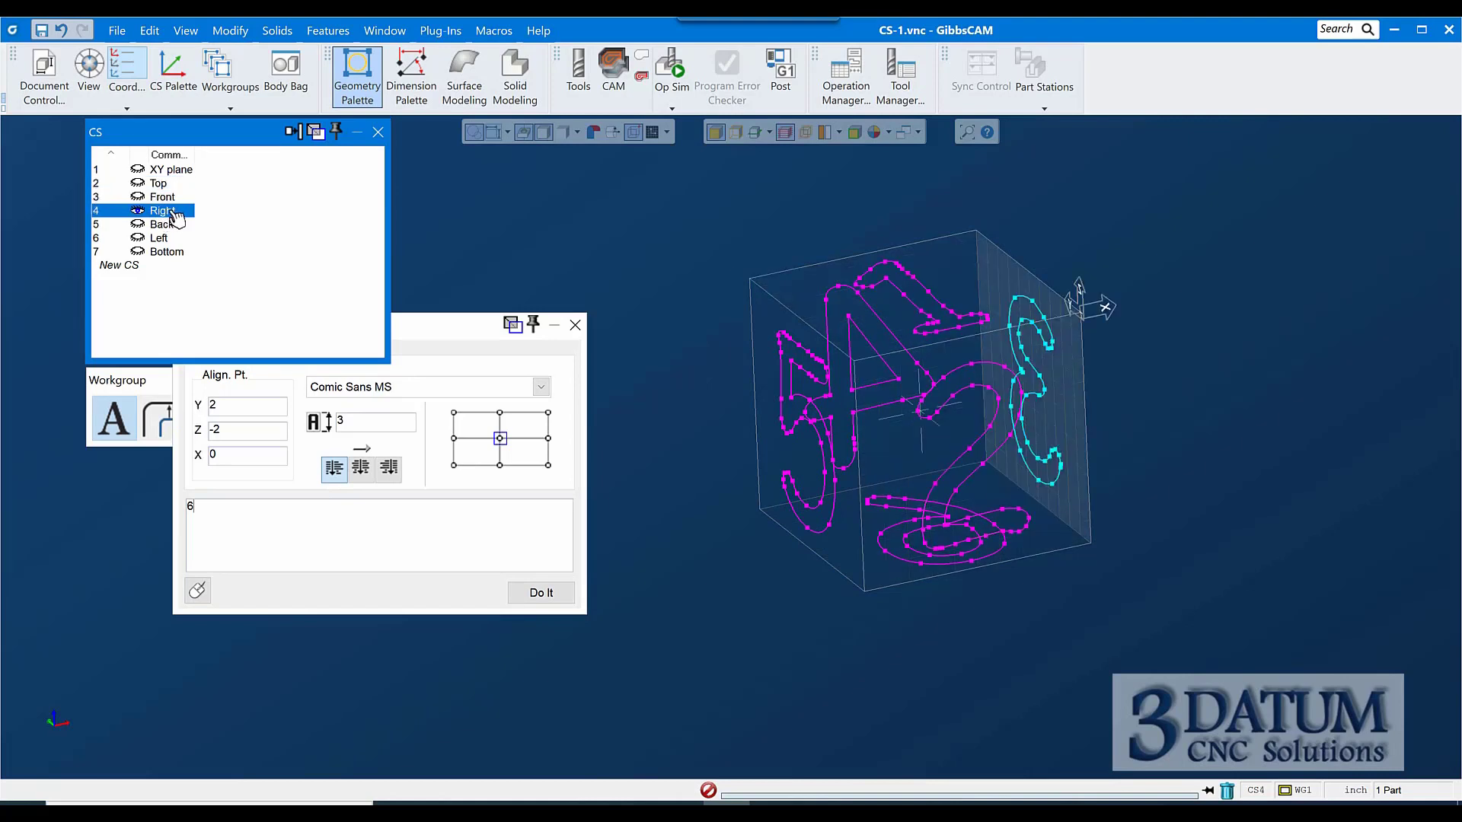
pyautogui.click(160, 224)
pyautogui.click(160, 238)
pyautogui.click(162, 252)
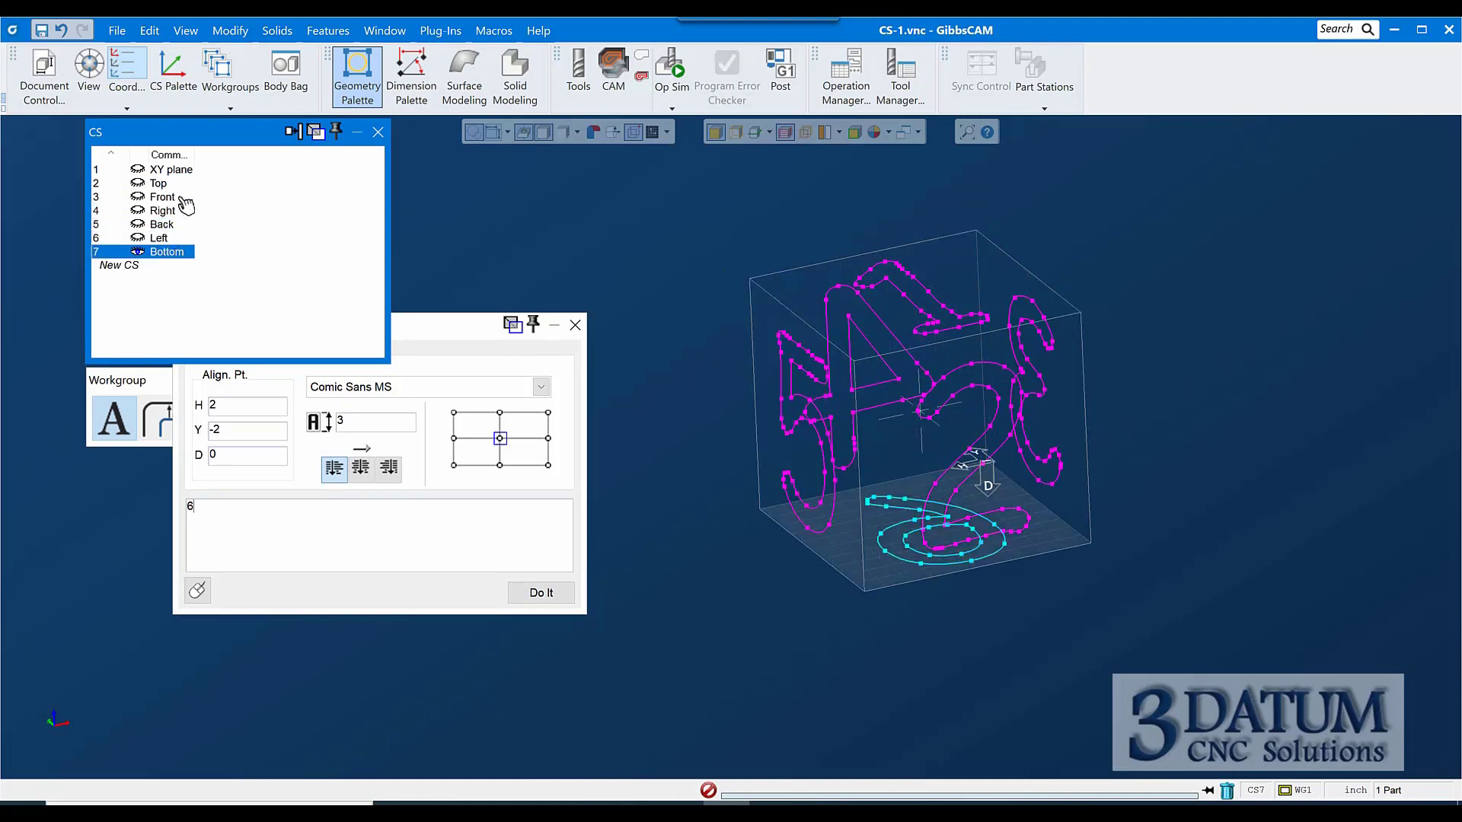
# - Reactivate the Top coordinate system, close the text creation dialog, and return to the main geometry tools
pyautogui.click(164, 184)
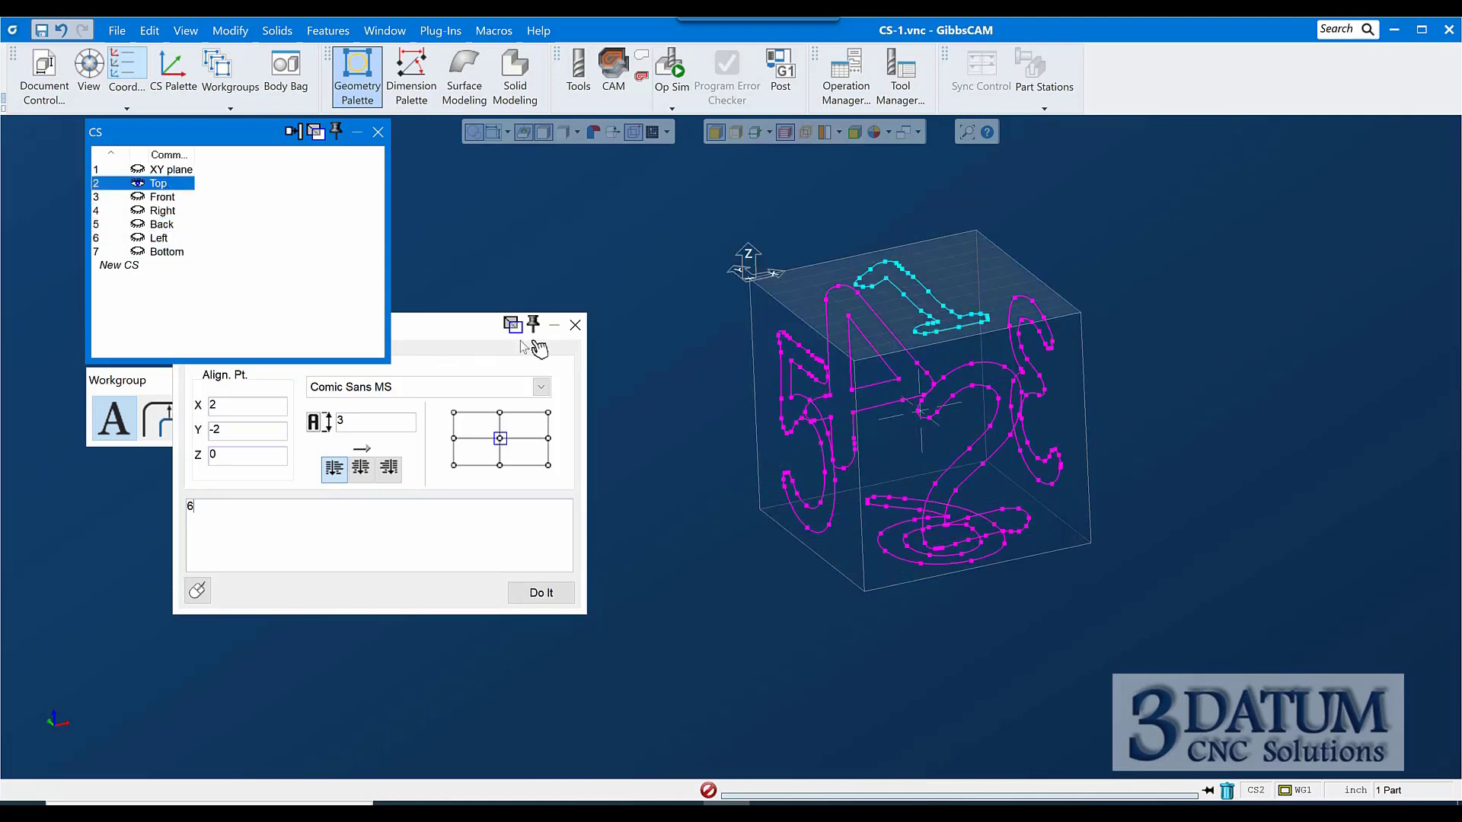
pyautogui.click(574, 325)
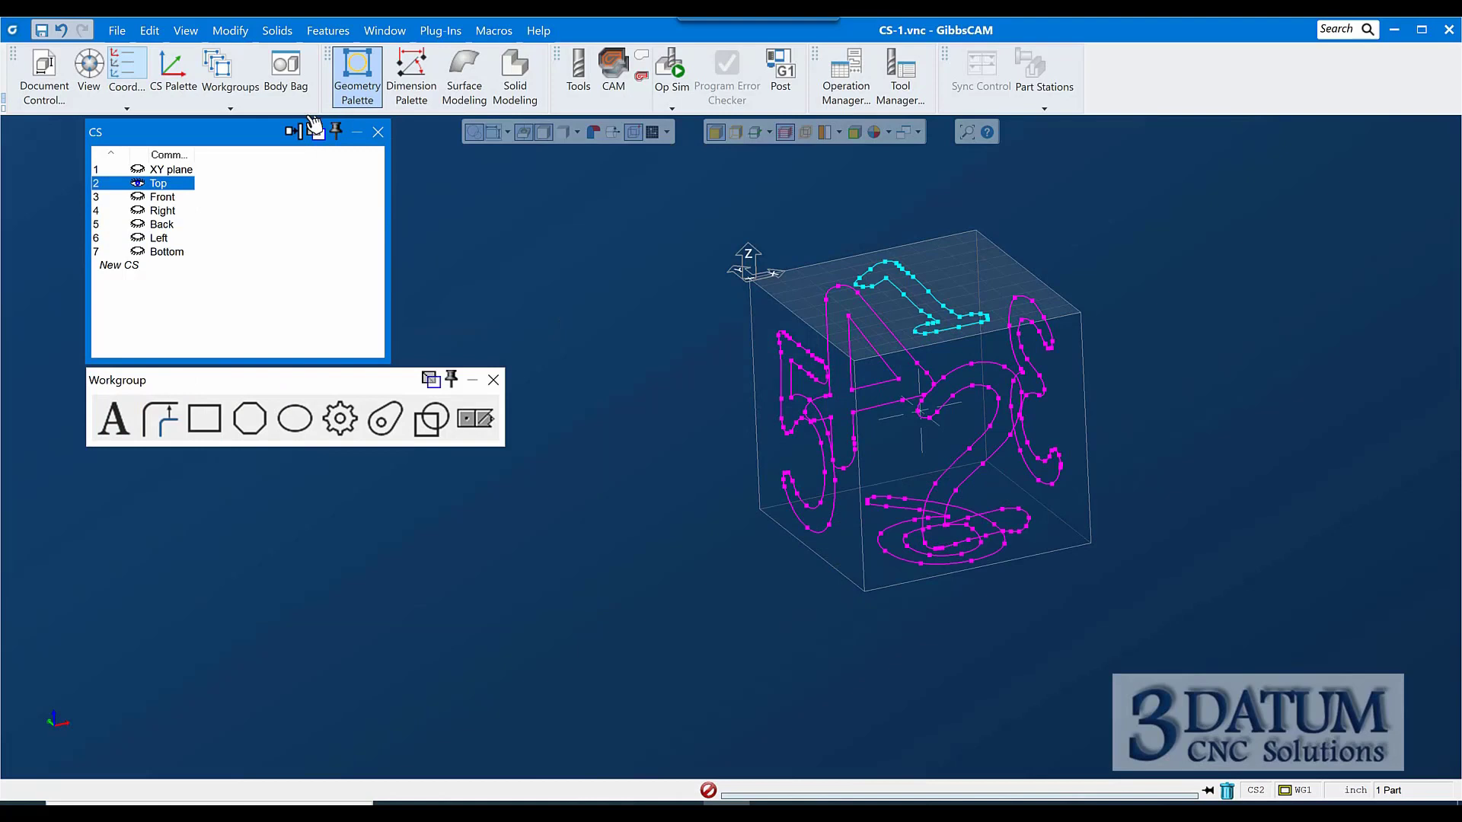
pyautogui.click(475, 420)
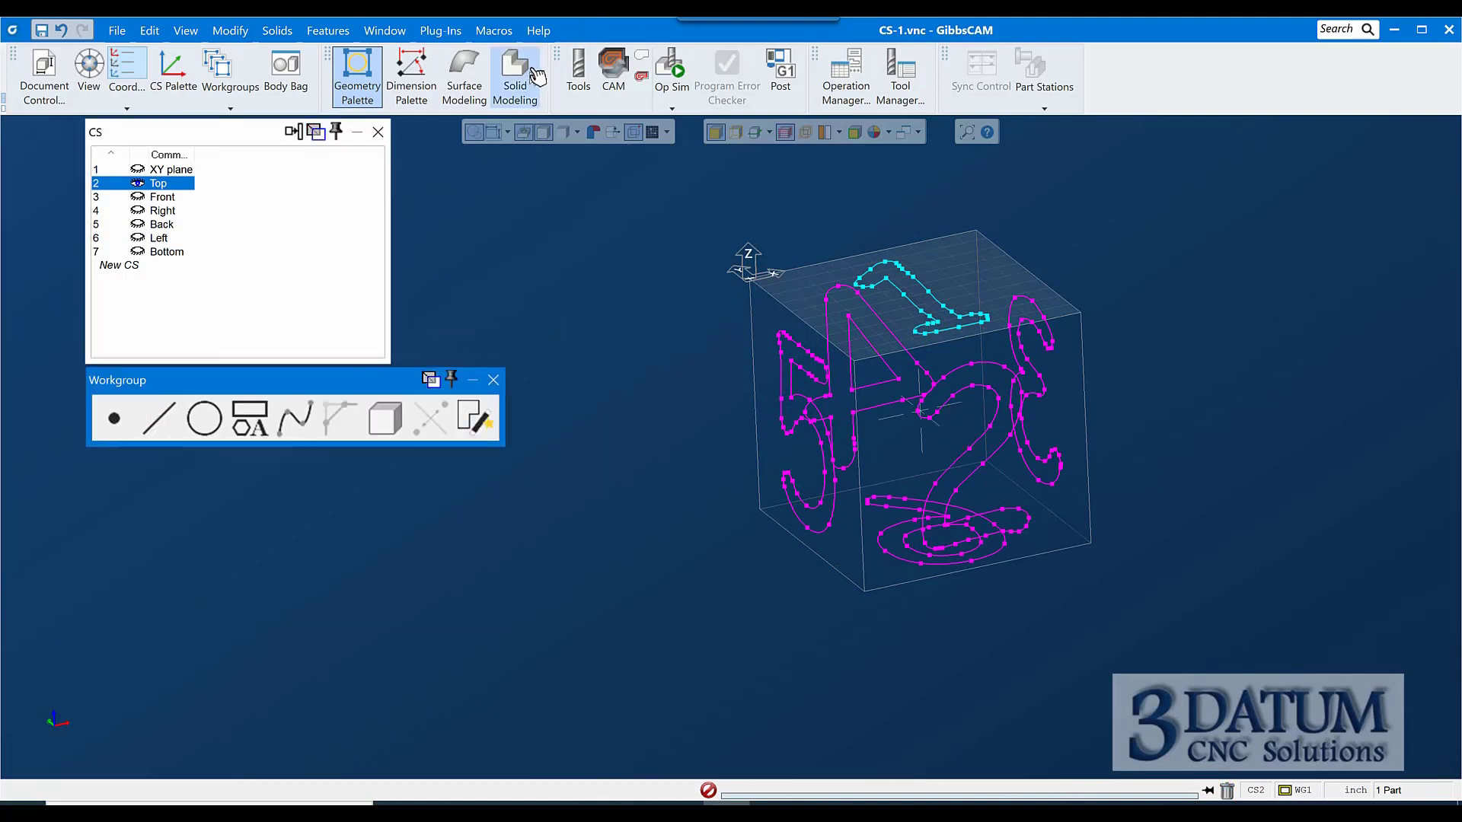
# - Define milling tool 1 as a rough end mill (rEM) with a 0.25 inch diameter
pyautogui.click(584, 75)
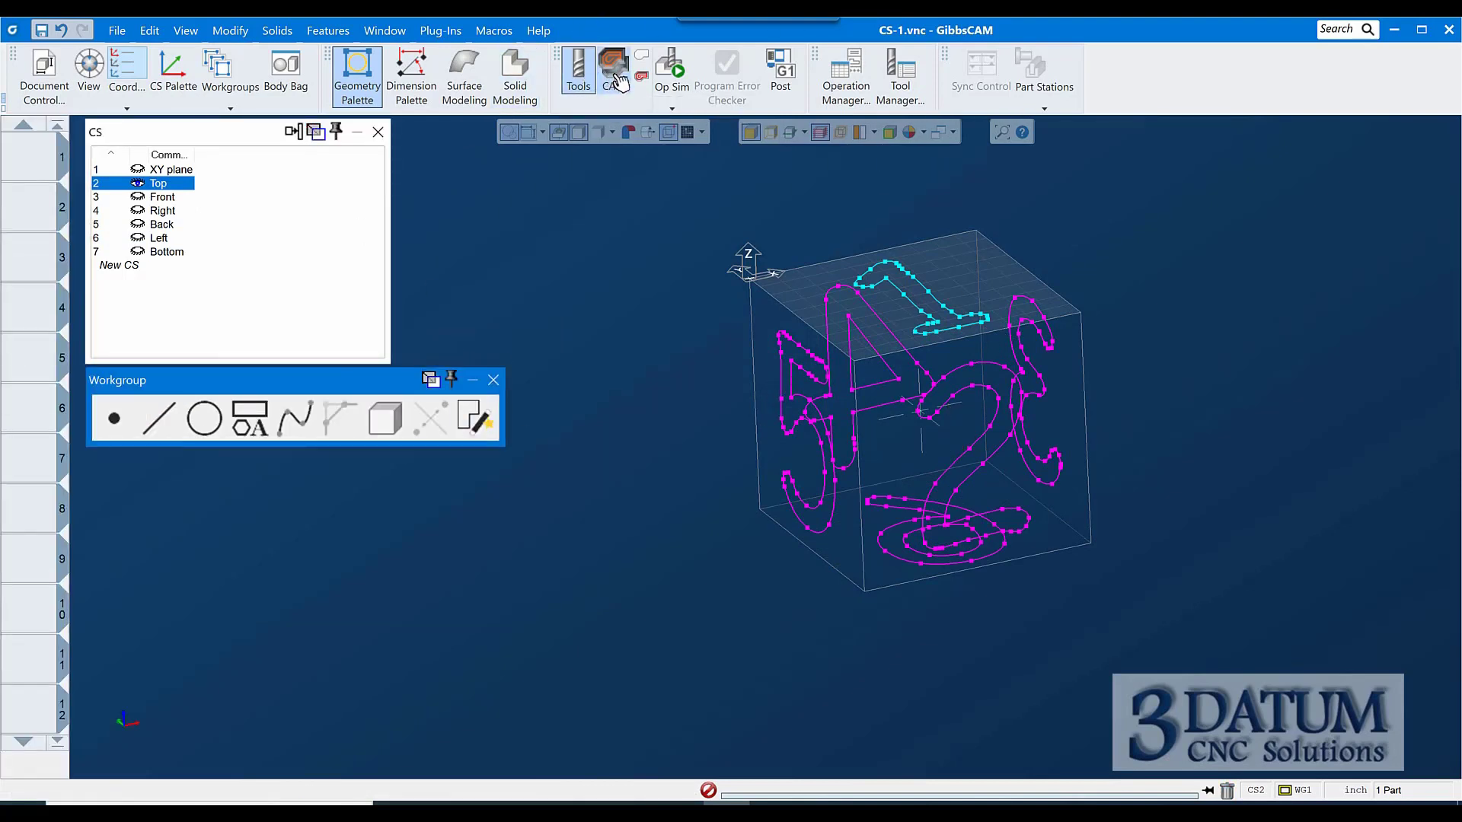
pyautogui.click(613, 73)
pyautogui.doubleClick(19, 161)
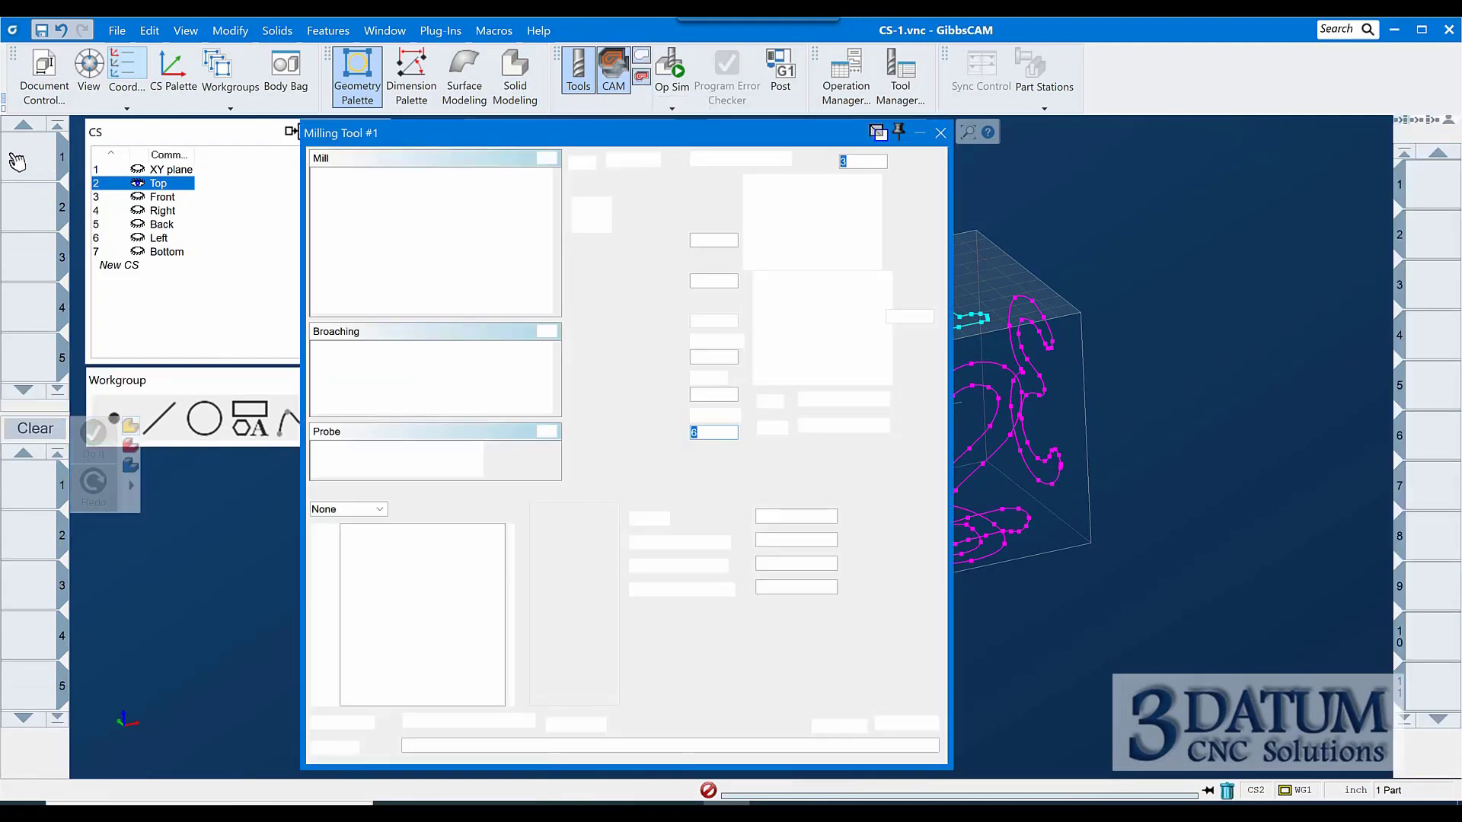
pyautogui.click(327, 183)
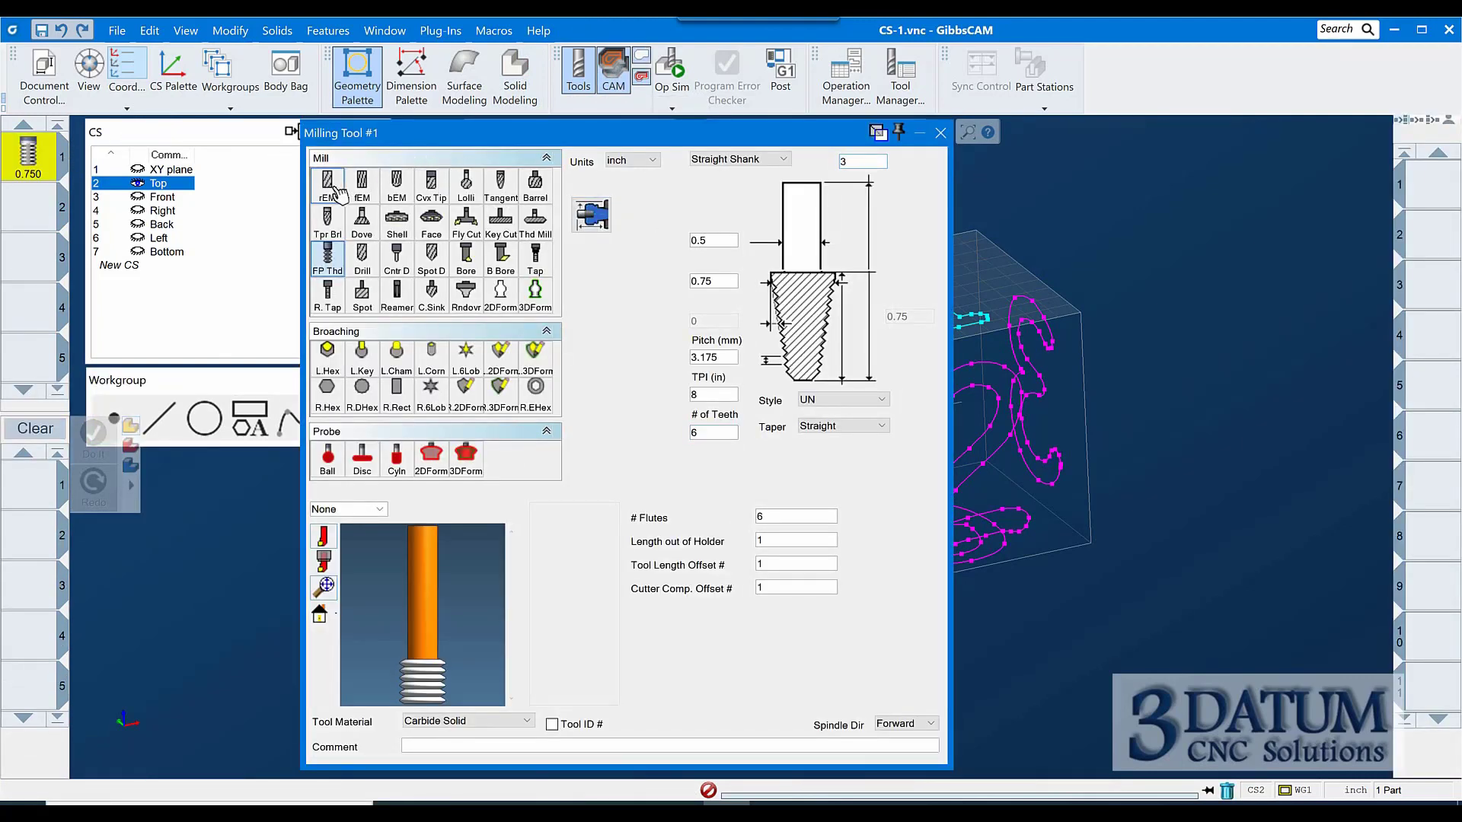
pyautogui.doubleClick(727, 241)
pyautogui.write('.')
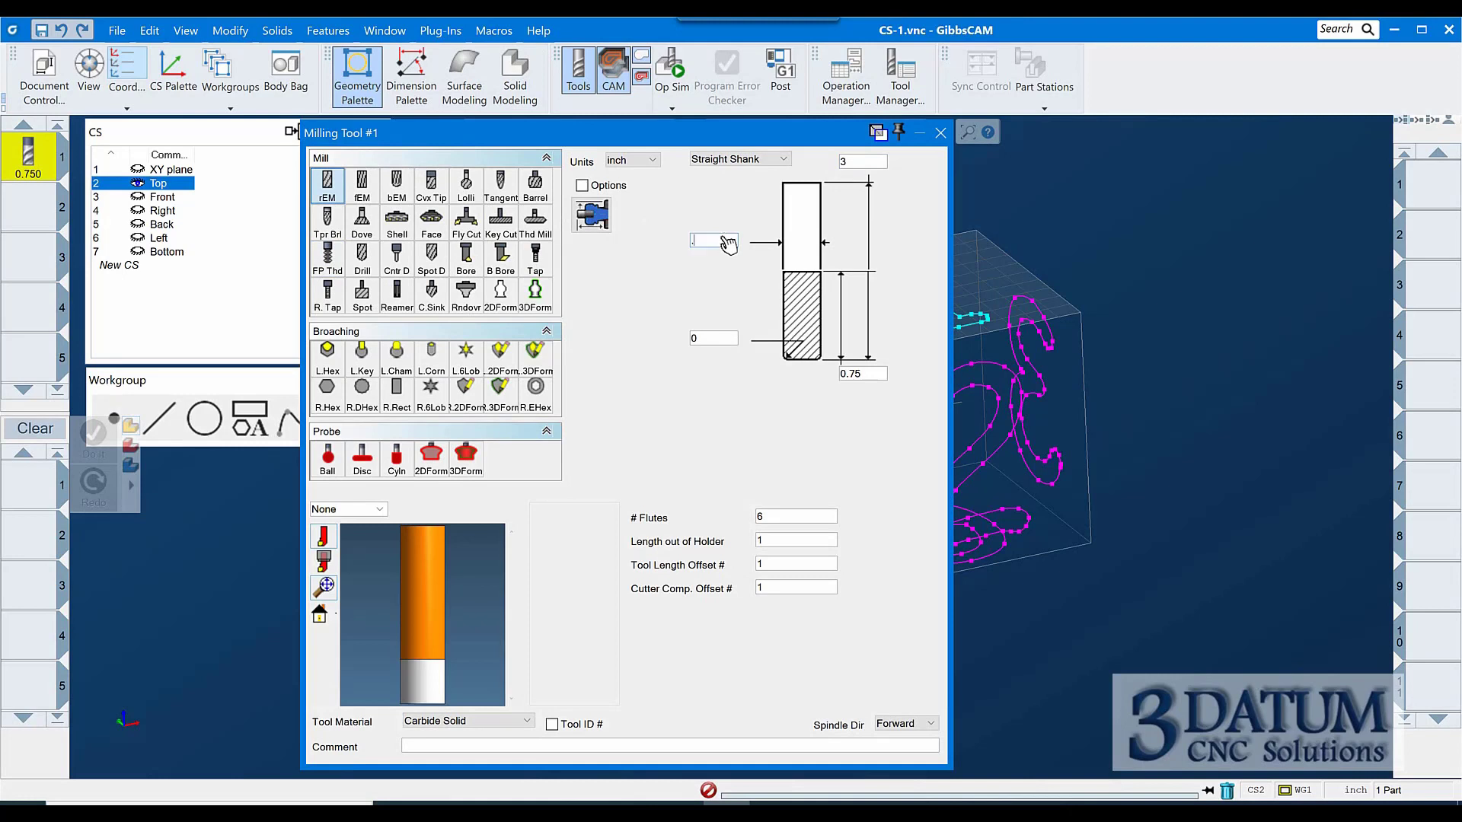
pyautogui.write('25')
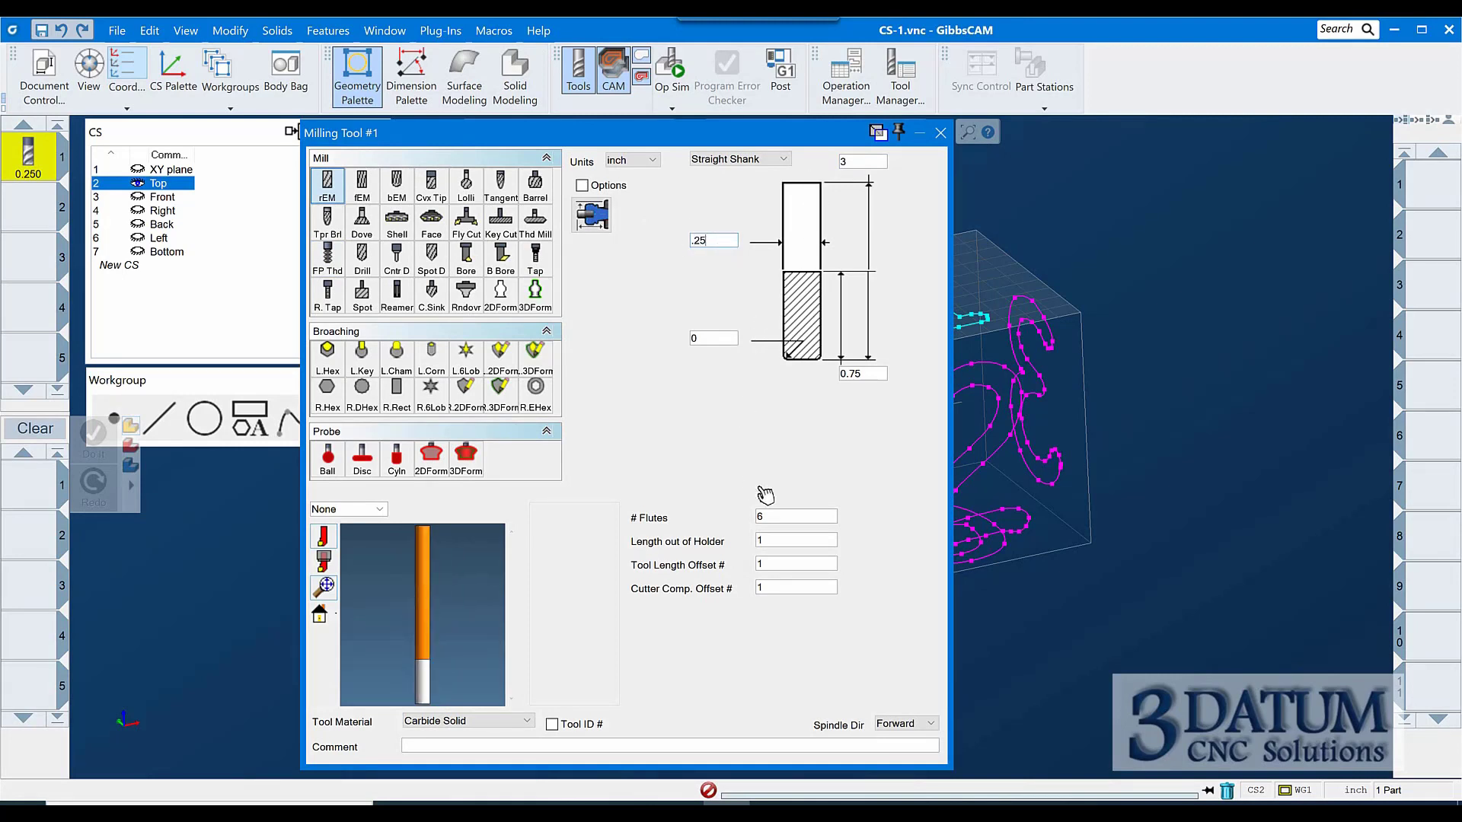
pyautogui.click(773, 518)
pyautogui.doubleClick(760, 518)
pyautogui.click(942, 133)
# - Create a Roughing process with tool 1, using surface Z 0, floor depth -0.25 and a desired Z step of 0.25/2
pyautogui.moveTo(23, 164); pyautogui.dragTo(15, 488)
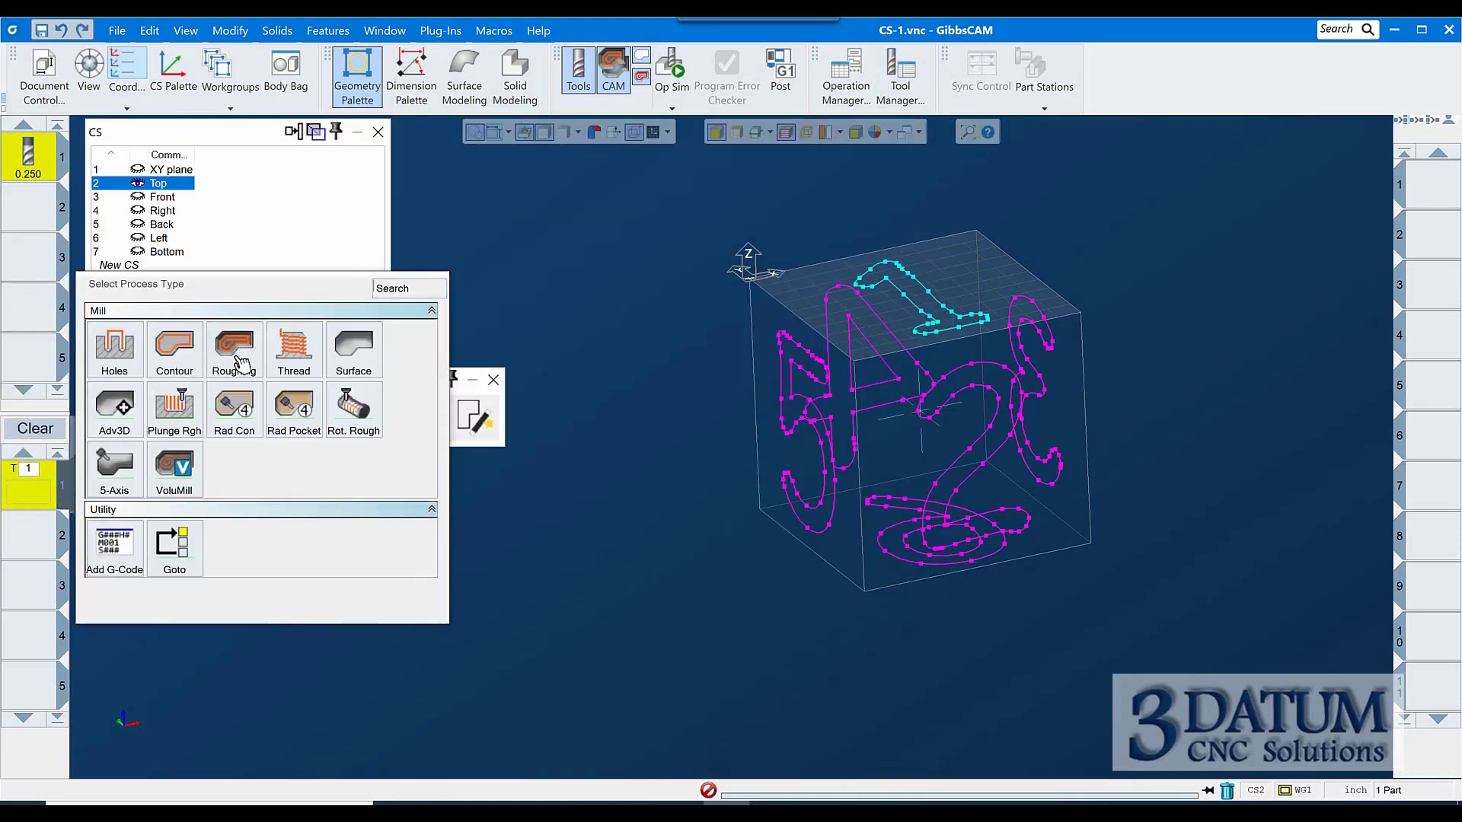
pyautogui.click(242, 362)
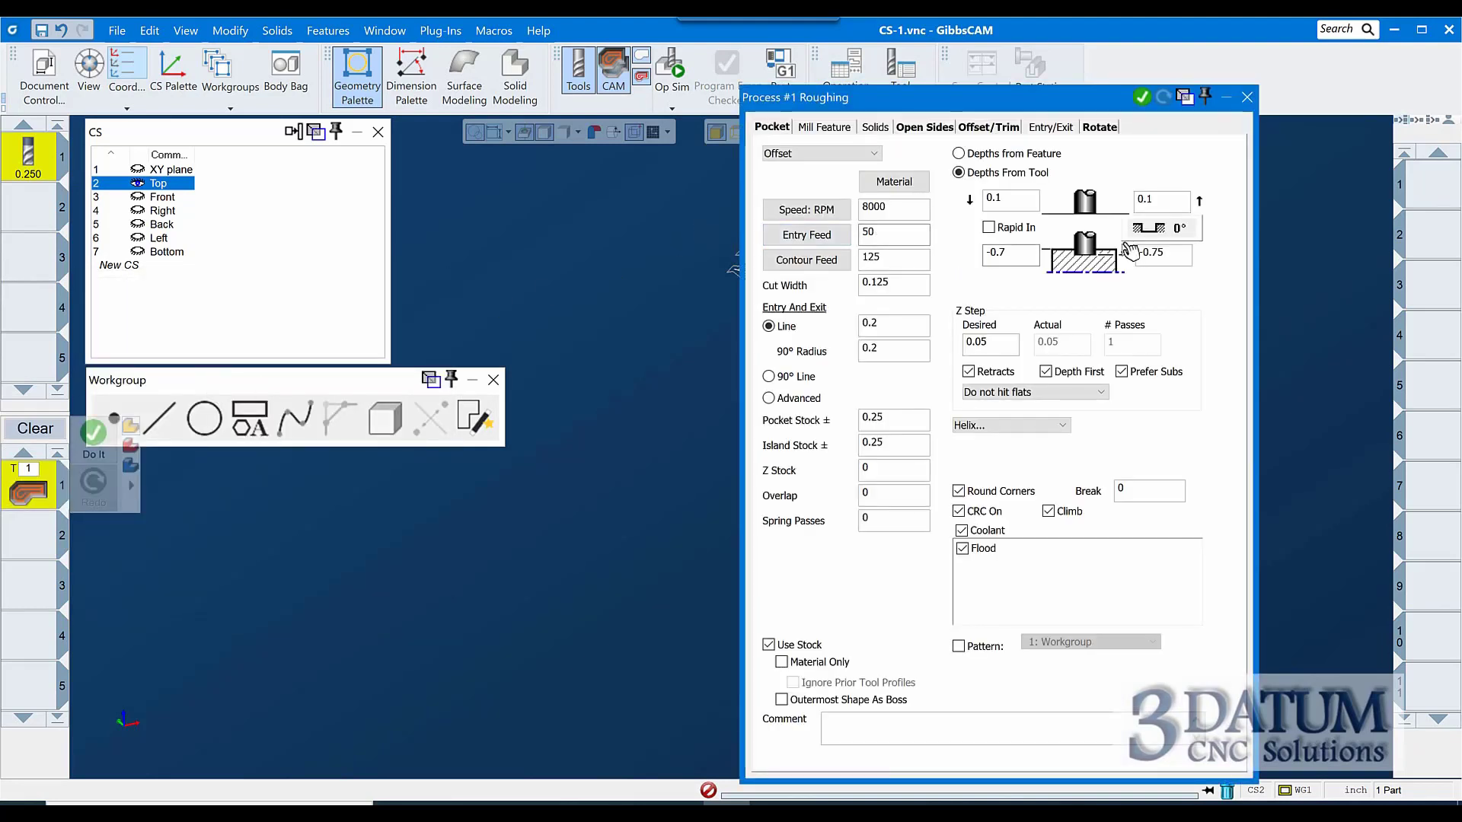
pyautogui.write('0')
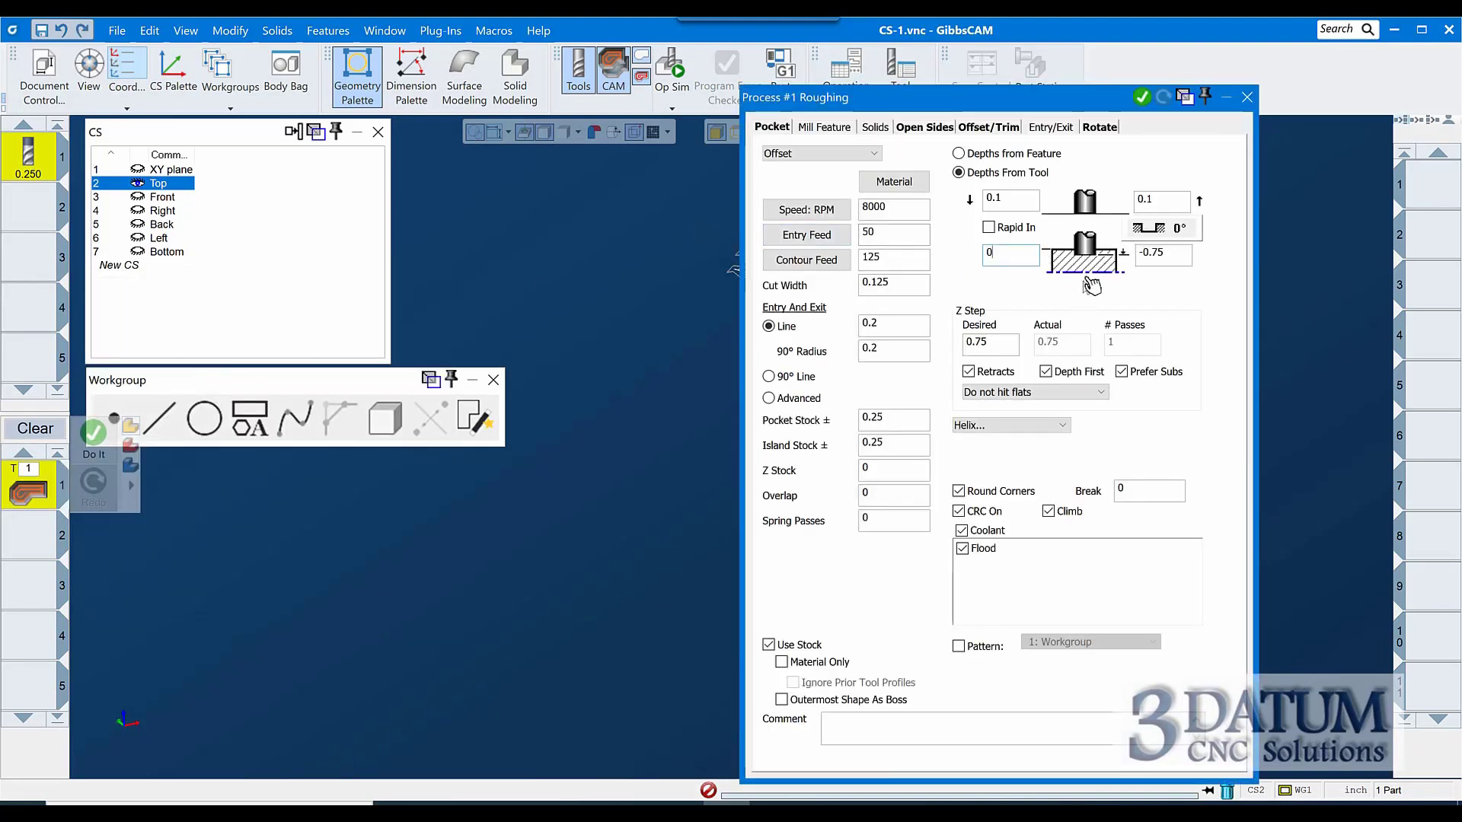
pyautogui.click(1189, 257)
pyautogui.write('-')
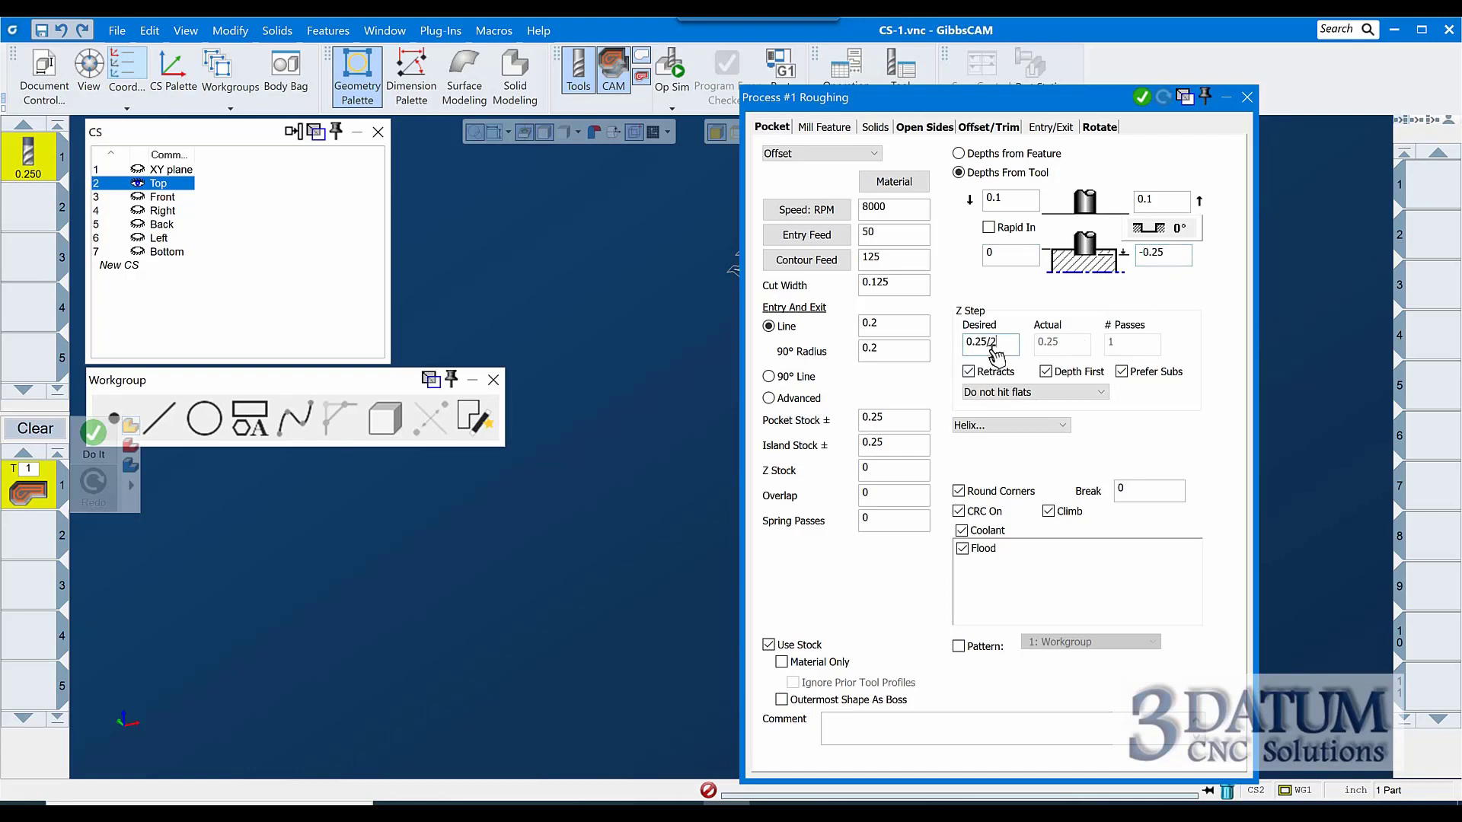
# - Set the roughing entry line, 90° radius, pocket stock and island stock to 0, and turn off Use Stock
pyautogui.click(882, 327)
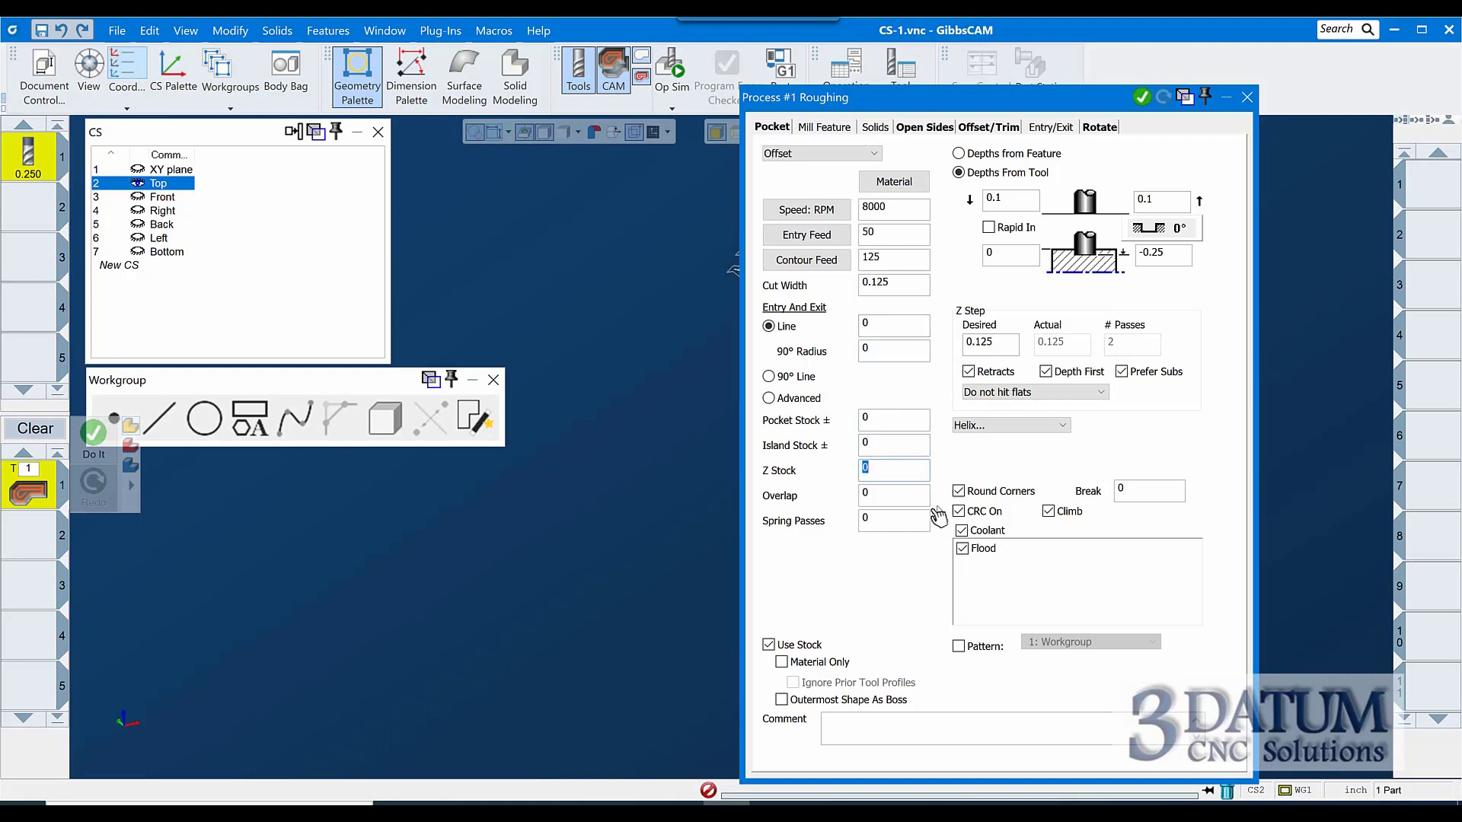
pyautogui.click(798, 646)
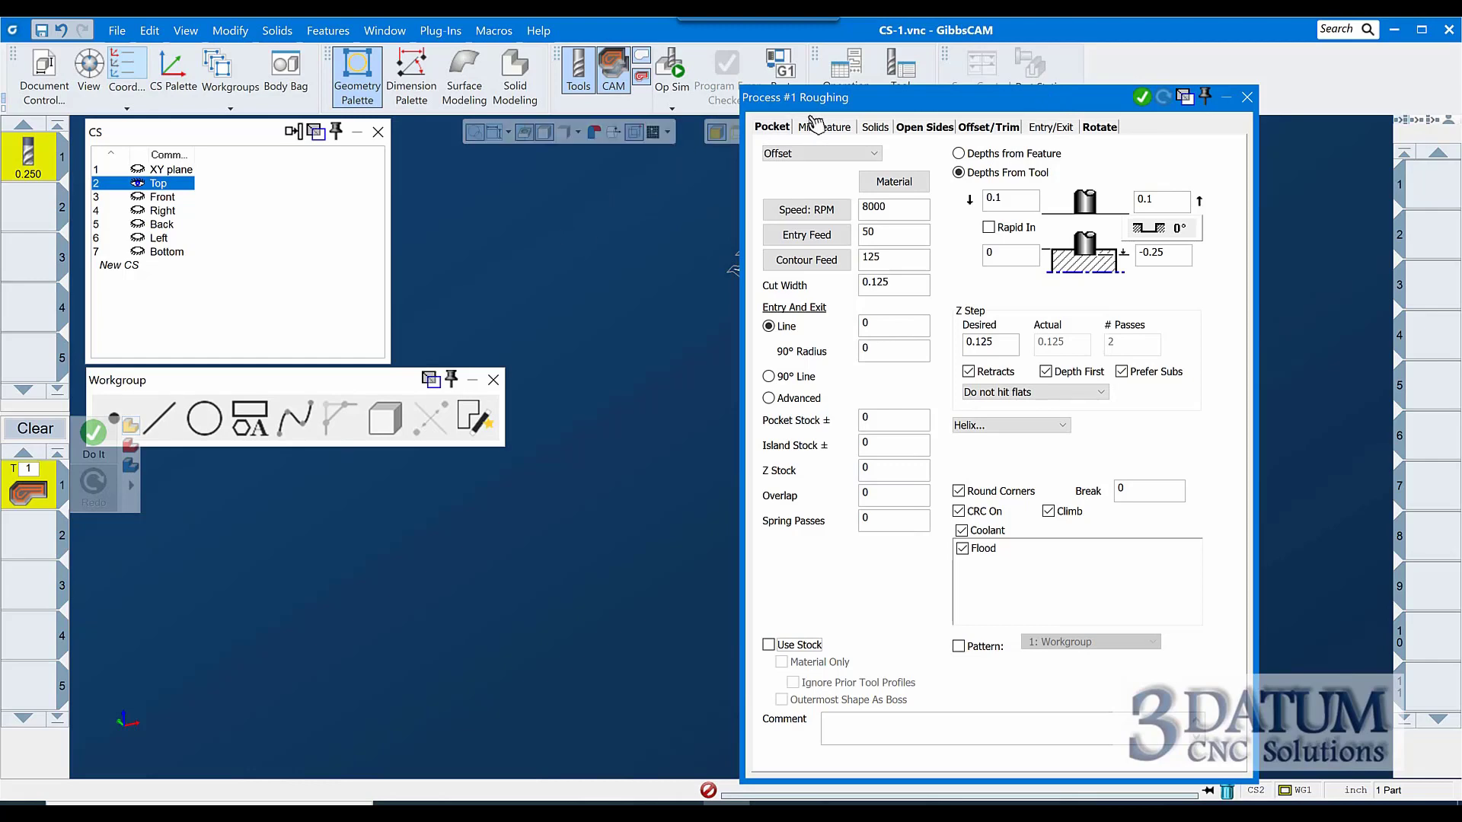
pyautogui.moveTo(948, 103); pyautogui.dragTo(708, 116)
pyautogui.moveTo(610, 114); pyautogui.dragTo(250, 93)
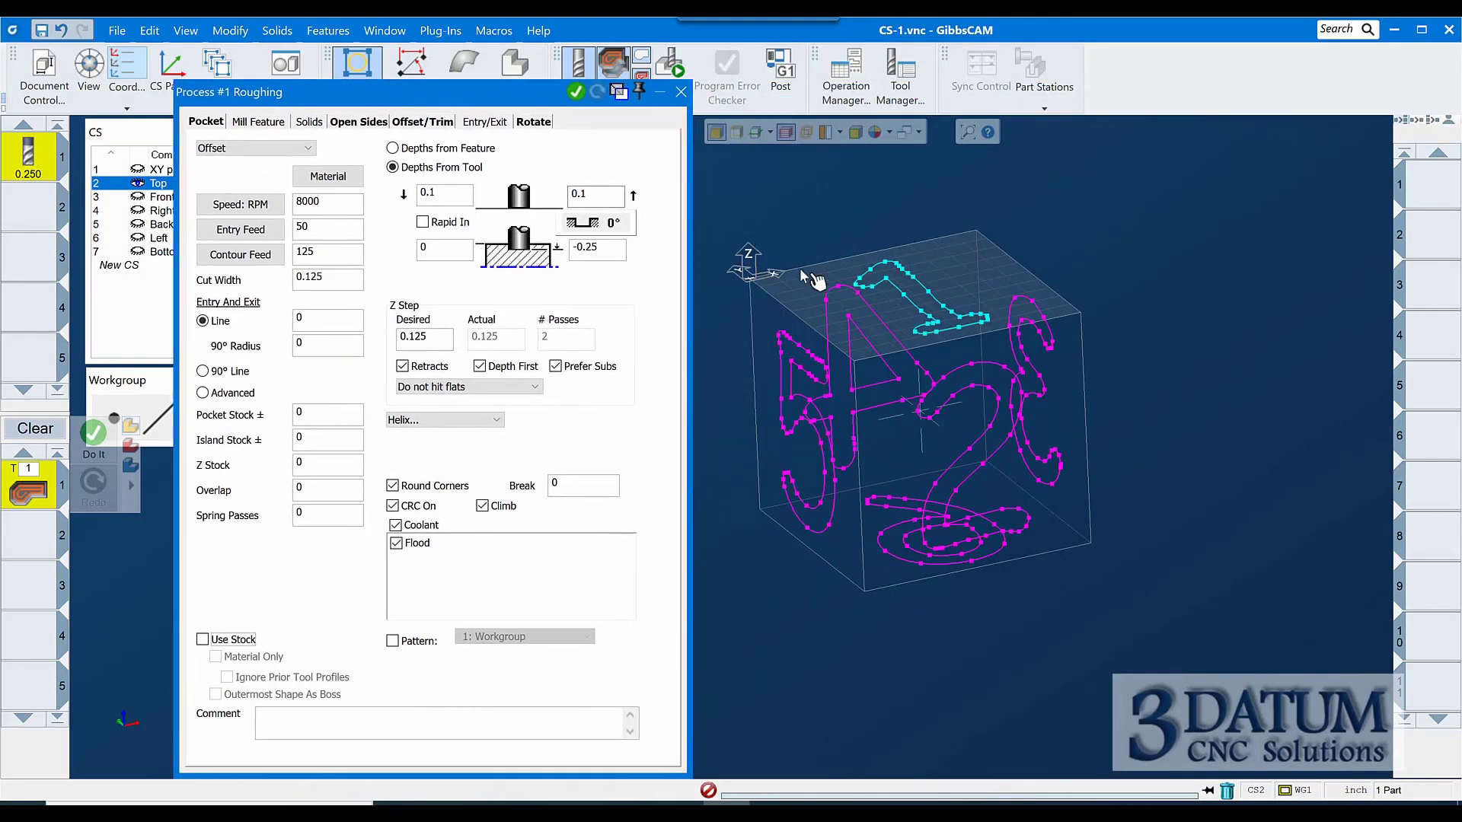
# - Generate the roughing toolpath from the outline of the numeral 1 on the top face
pyautogui.click(944, 307)
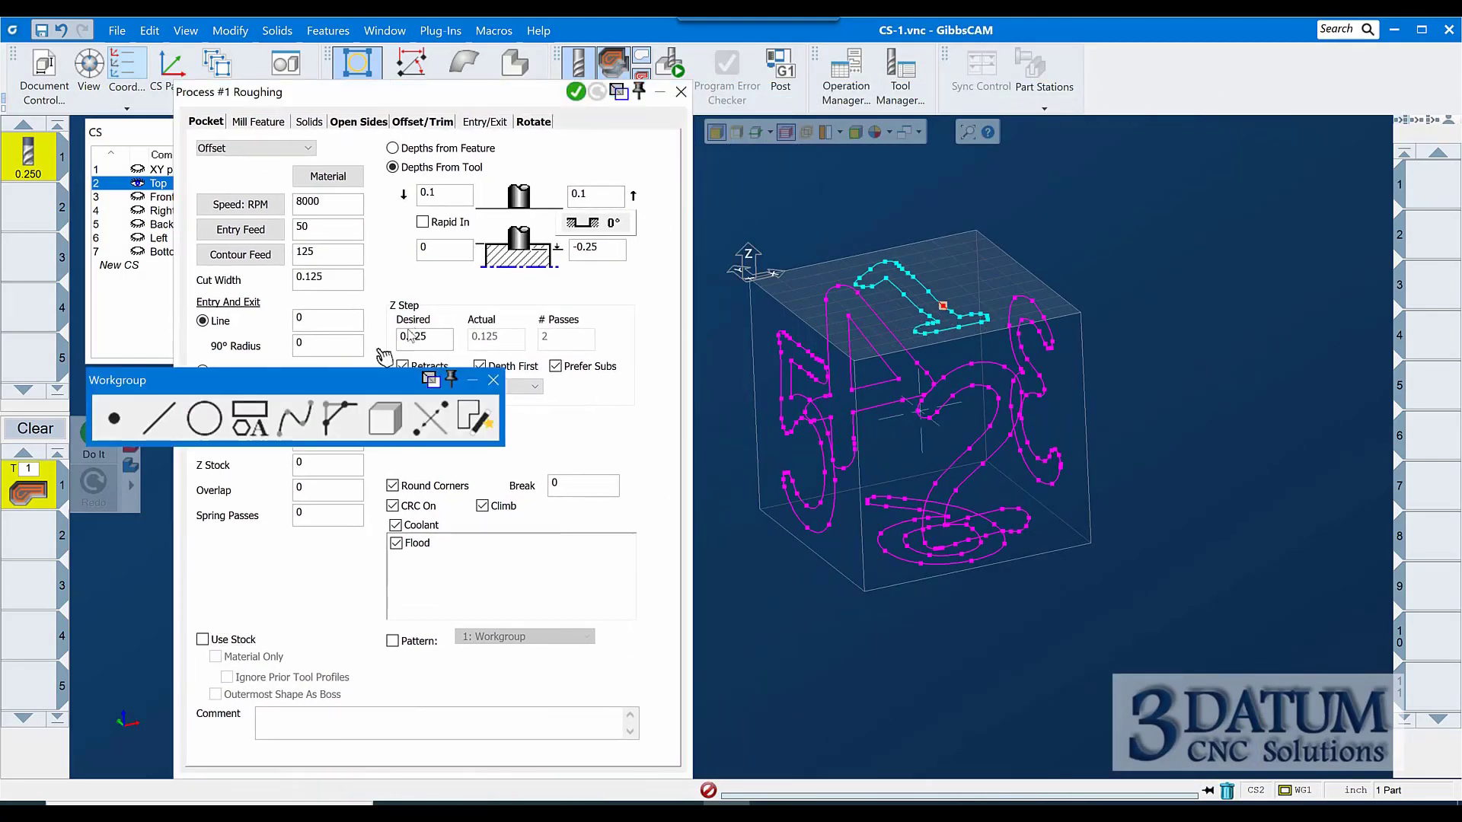
pyautogui.click(495, 379)
pyautogui.click(579, 92)
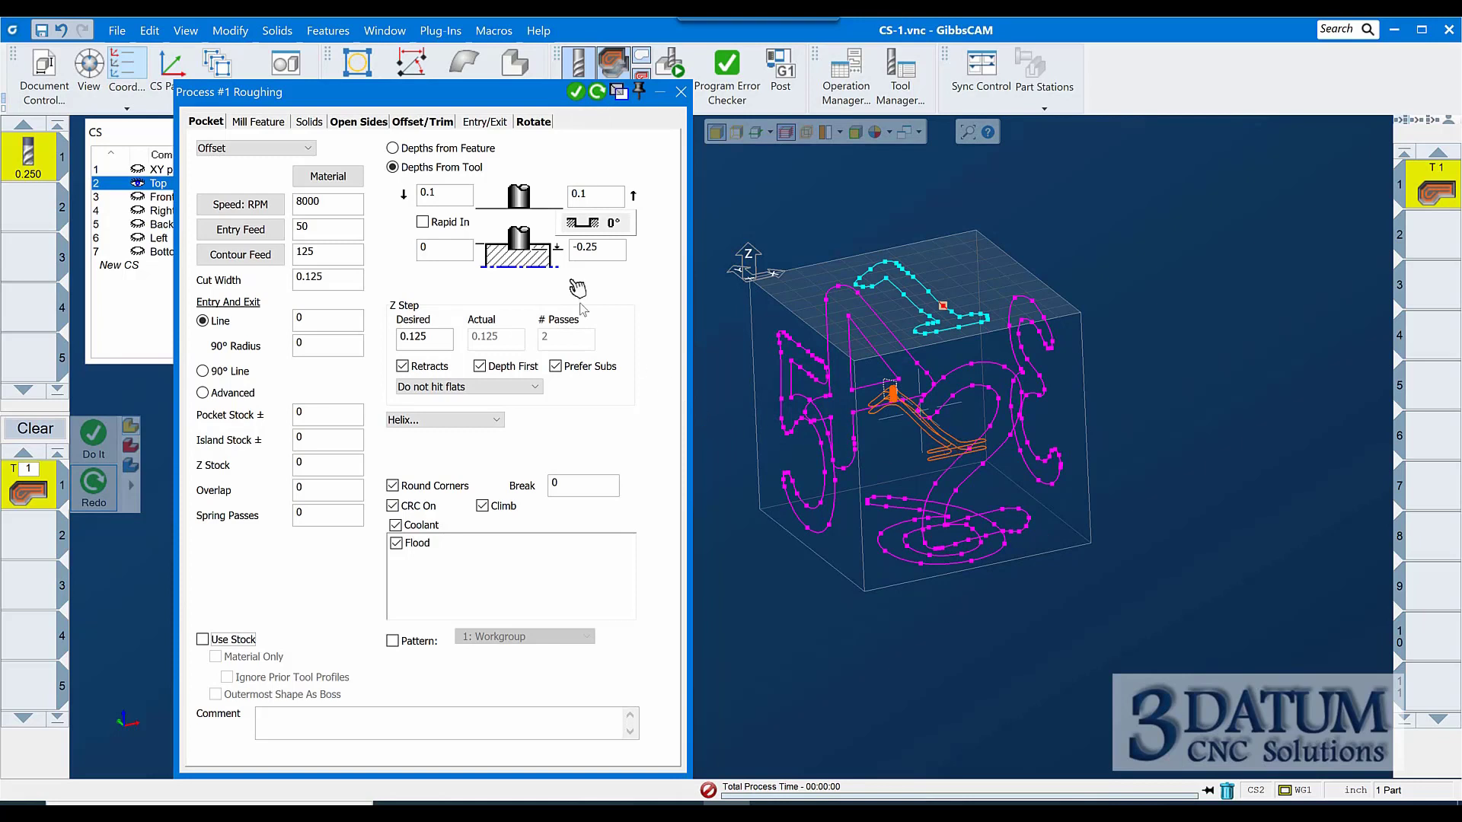
# - Set the roughing process's machining coordinate system to 2: Top and regenerate the numeral 1 toolpath
pyautogui.click(544, 126)
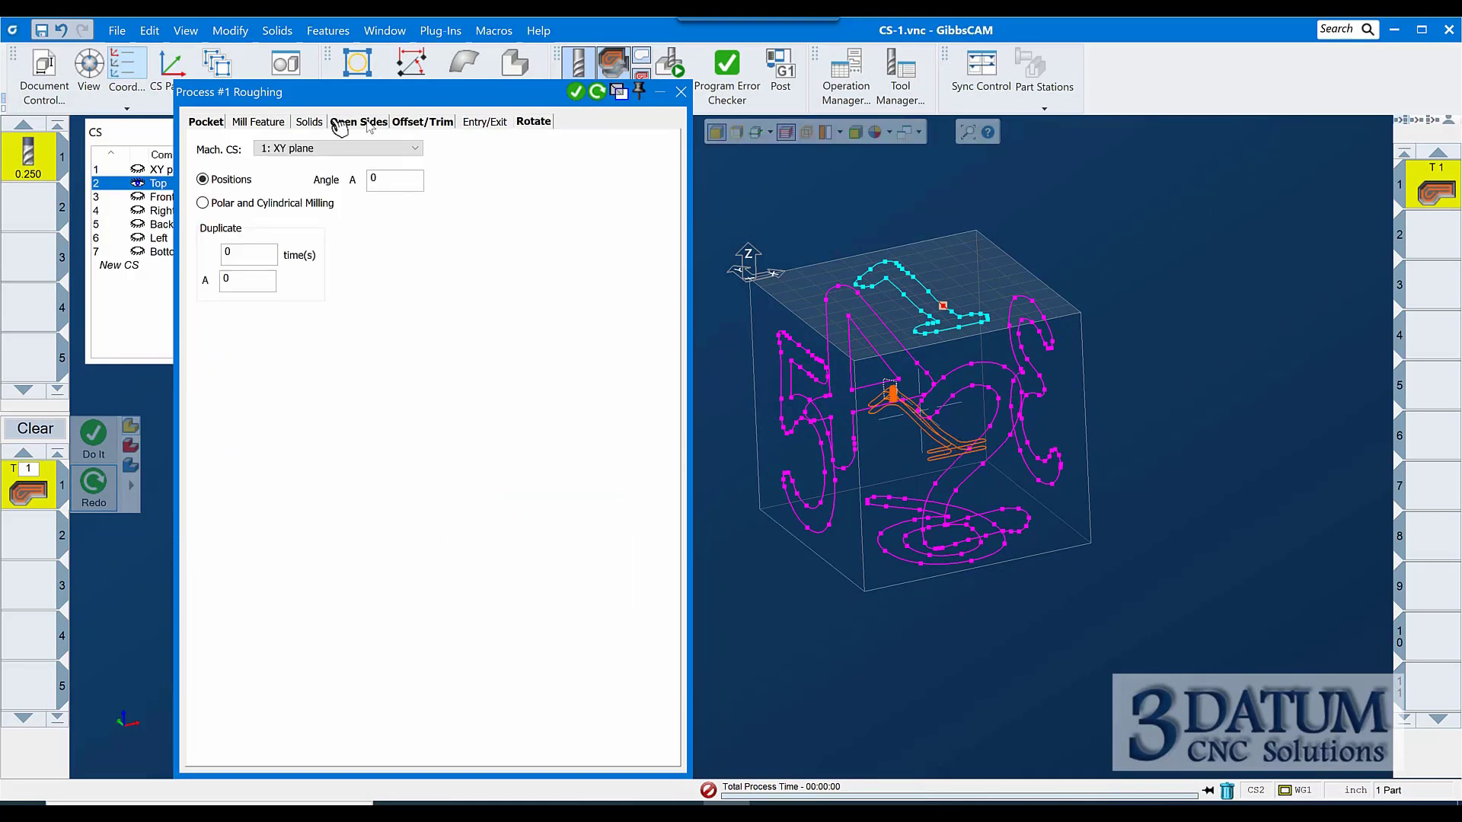
pyautogui.click(307, 158)
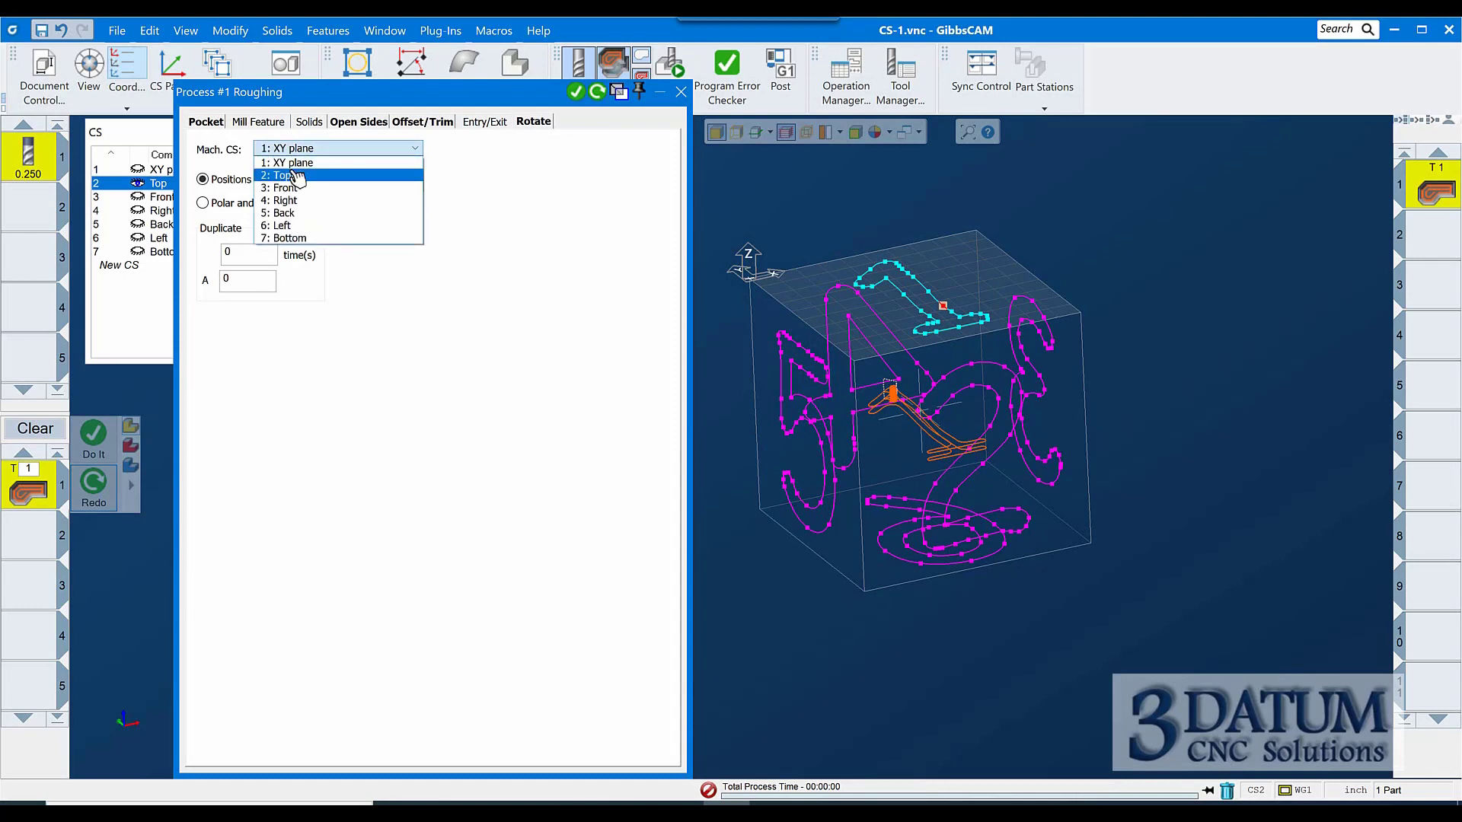
pyautogui.click(297, 175)
pyautogui.click(205, 121)
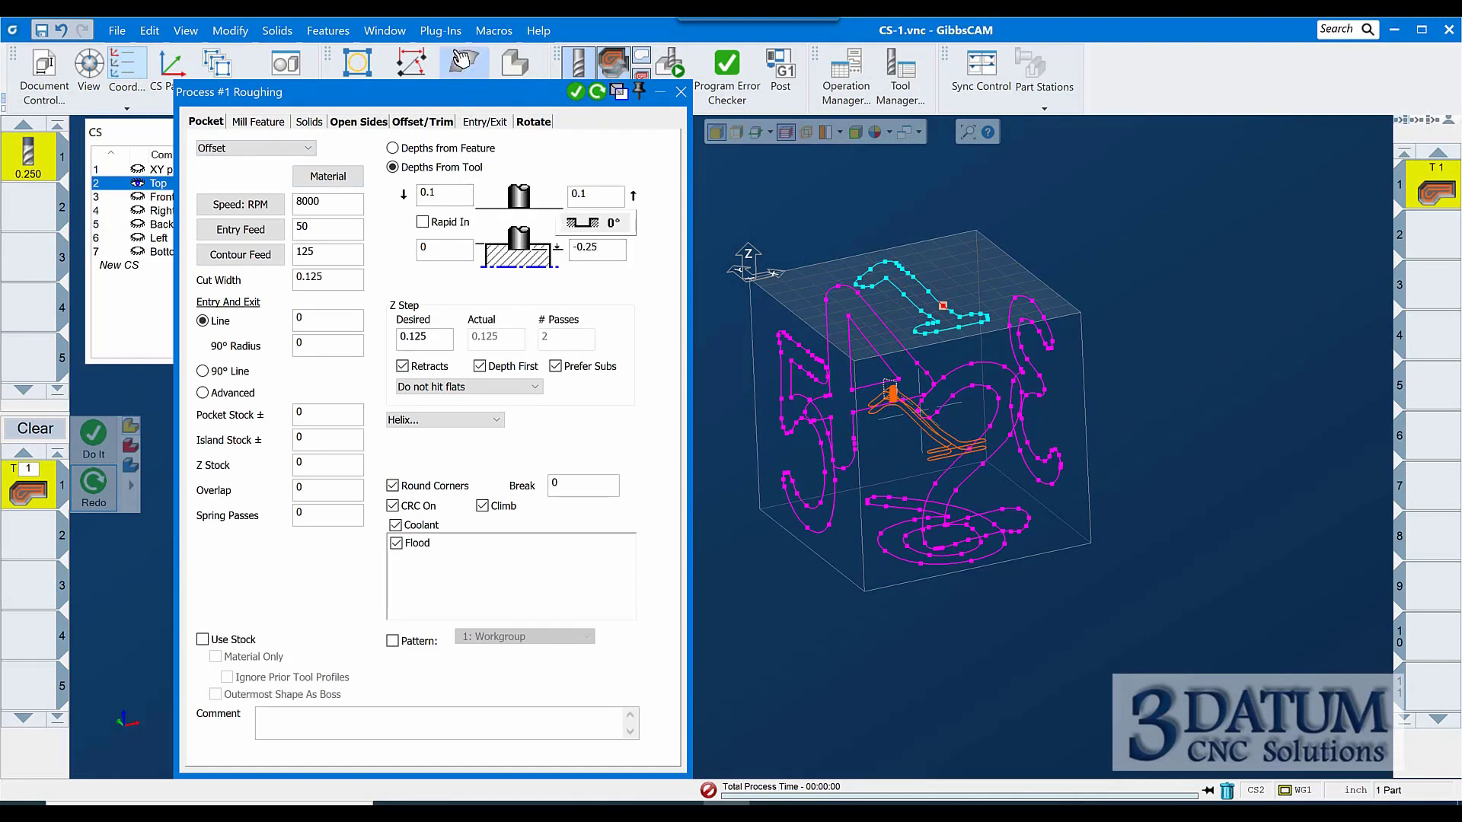
pyautogui.click(598, 92)
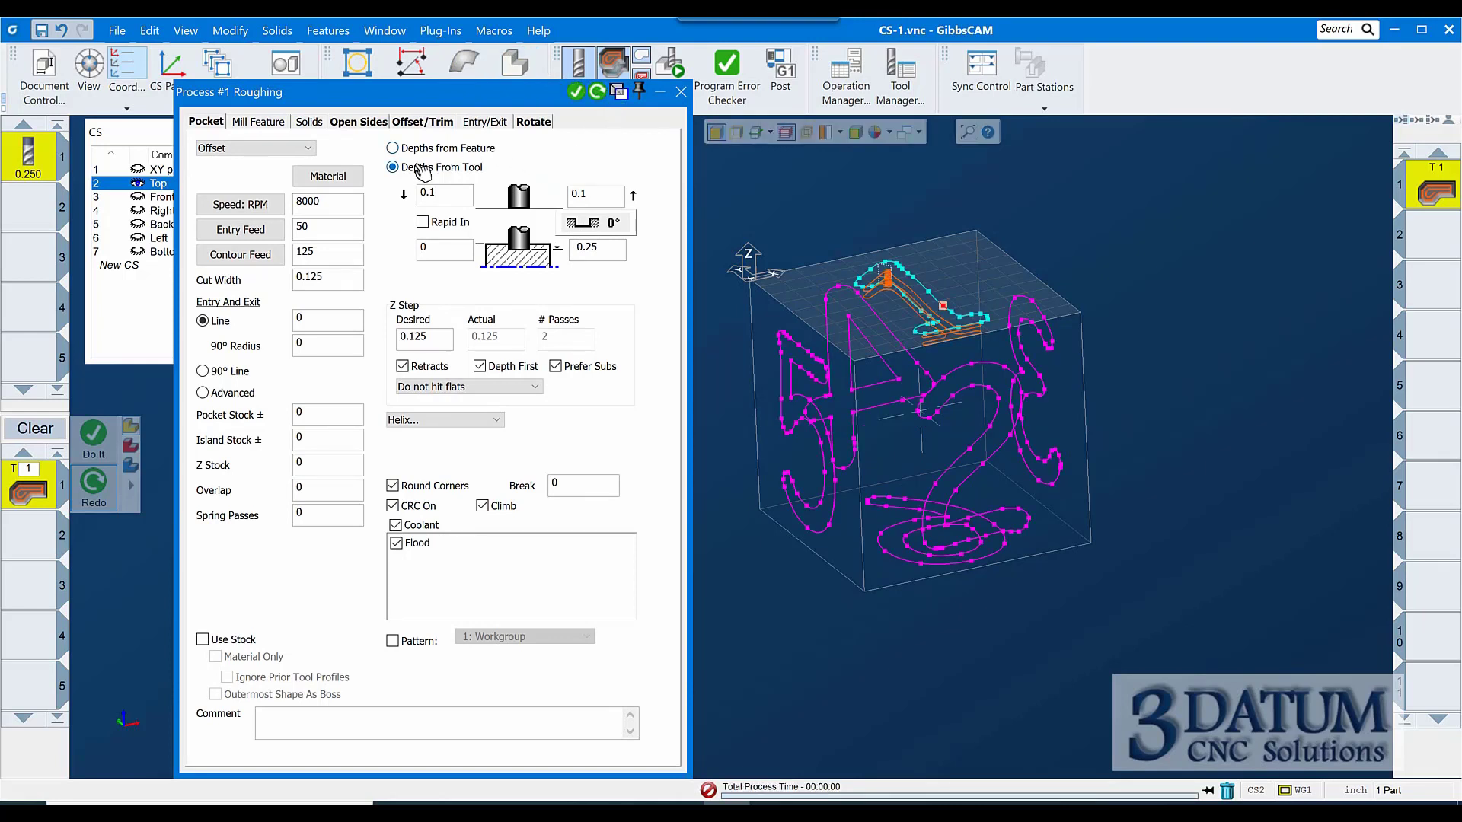
# - Create a second roughing operation on the numeral 2 with the machining coordinate system set to 3: Front
pyautogui.click(989, 367)
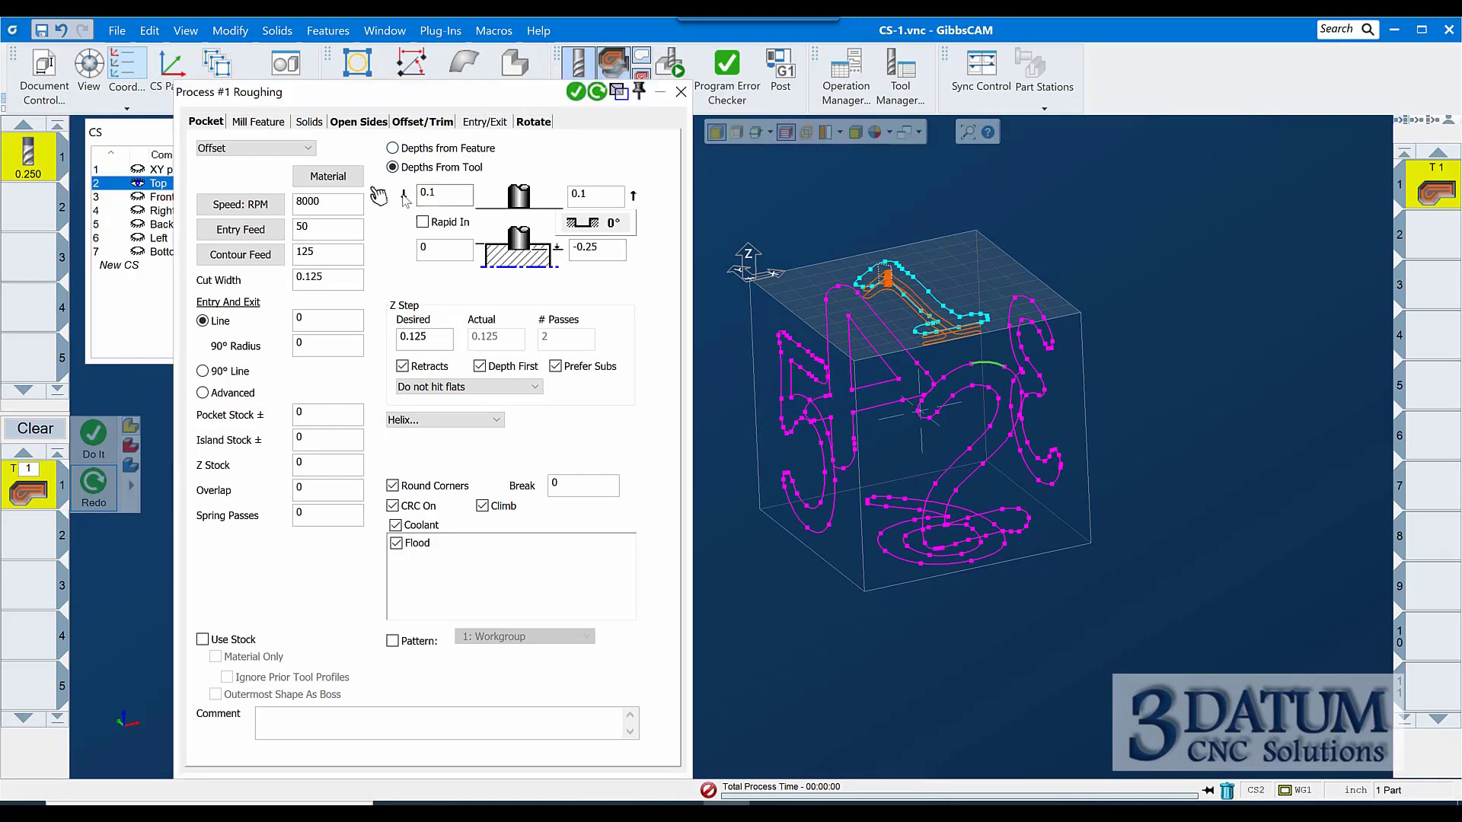
pyautogui.click(136, 141)
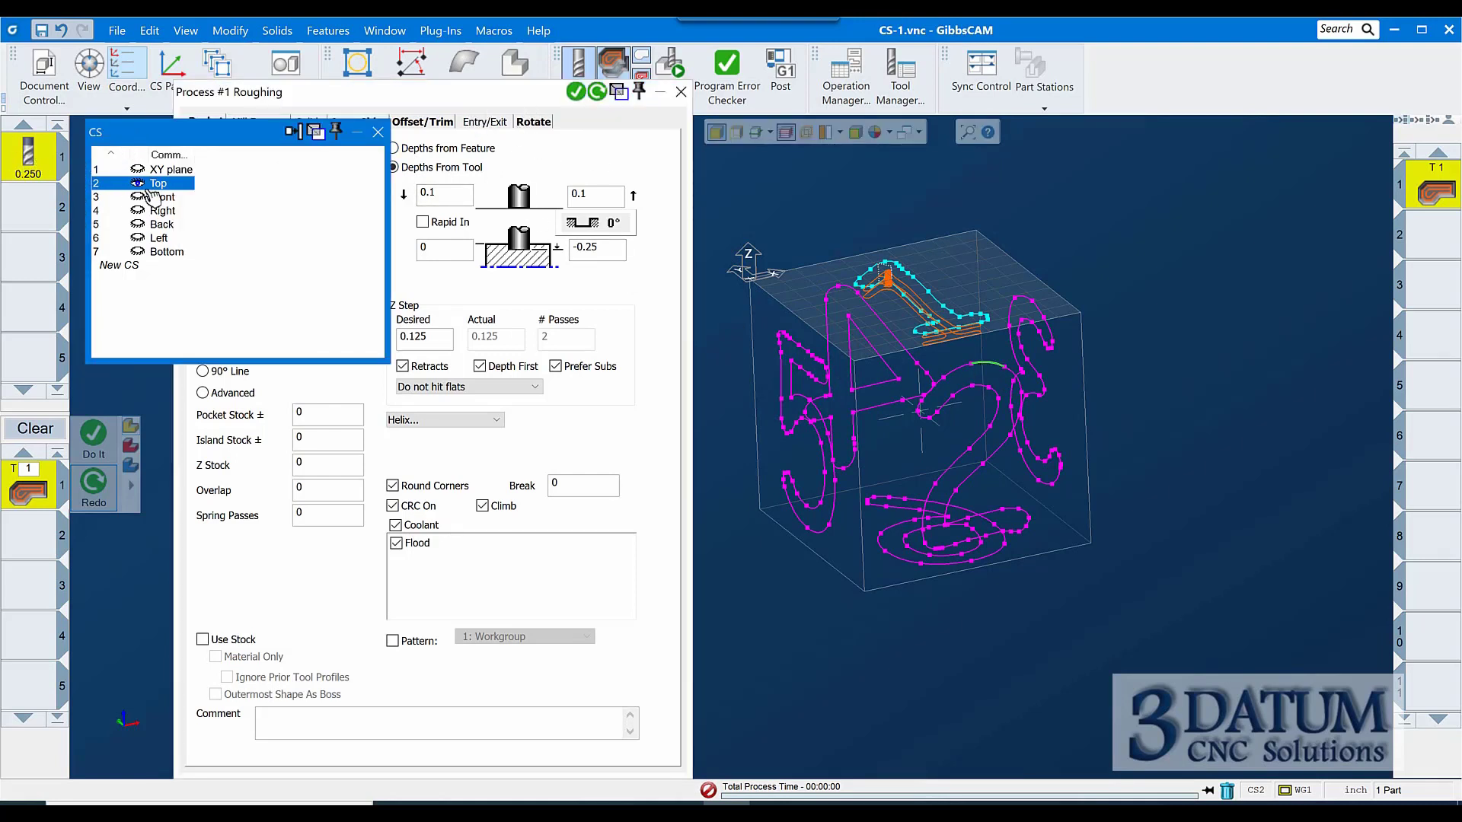
pyautogui.click(431, 95)
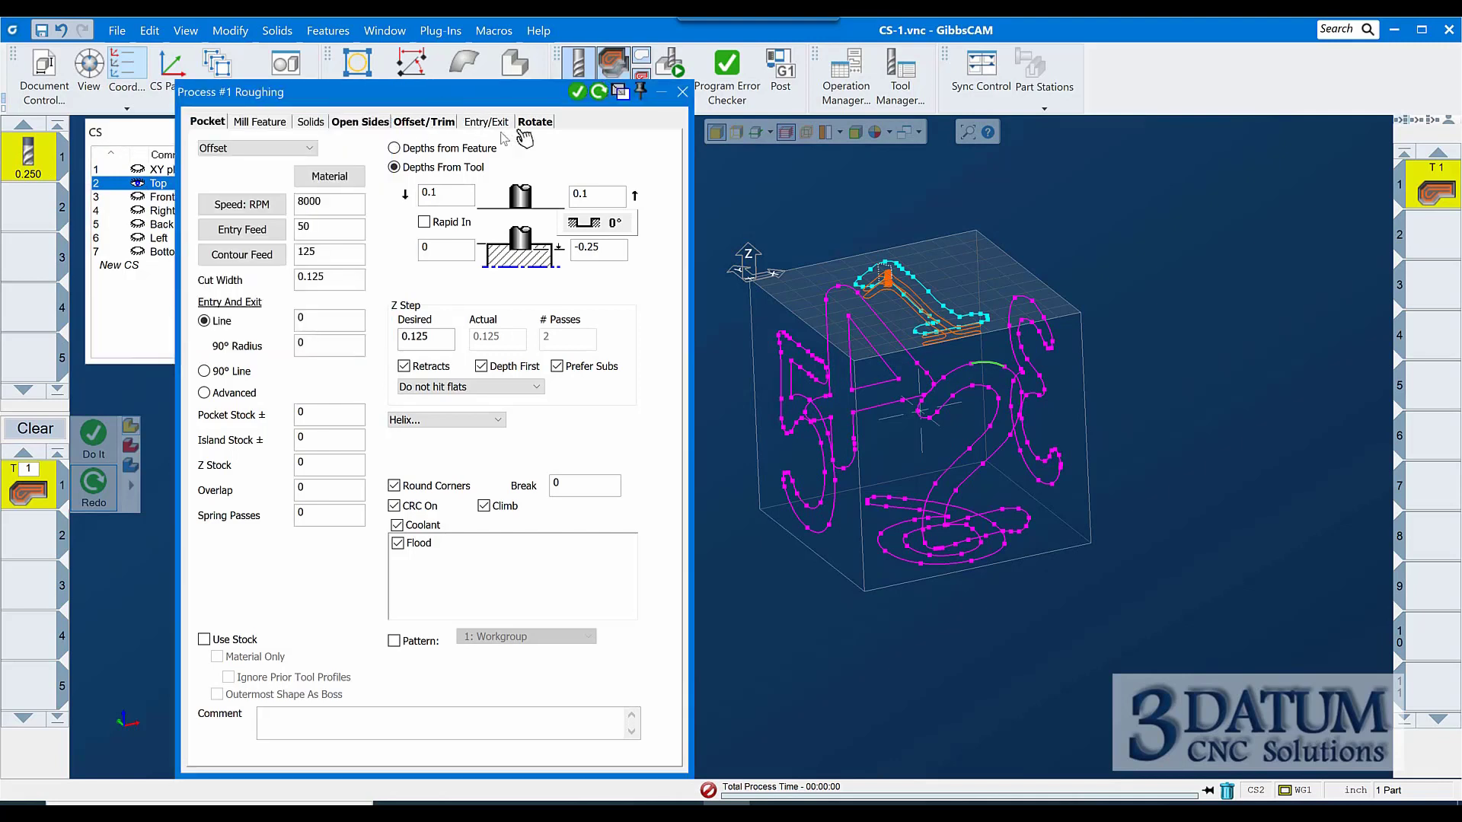
pyautogui.click(535, 122)
pyautogui.click(381, 147)
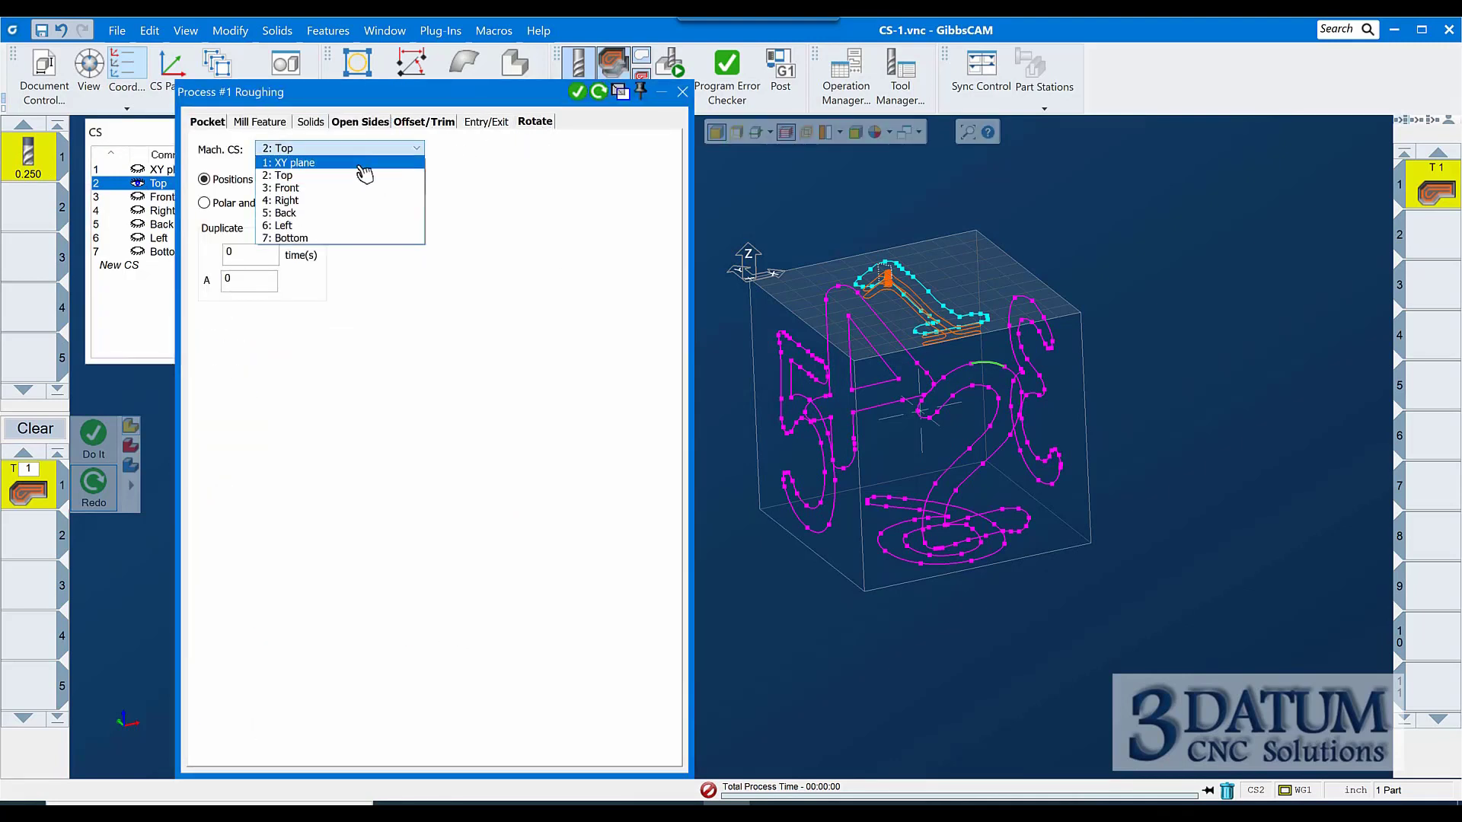
pyautogui.click(346, 188)
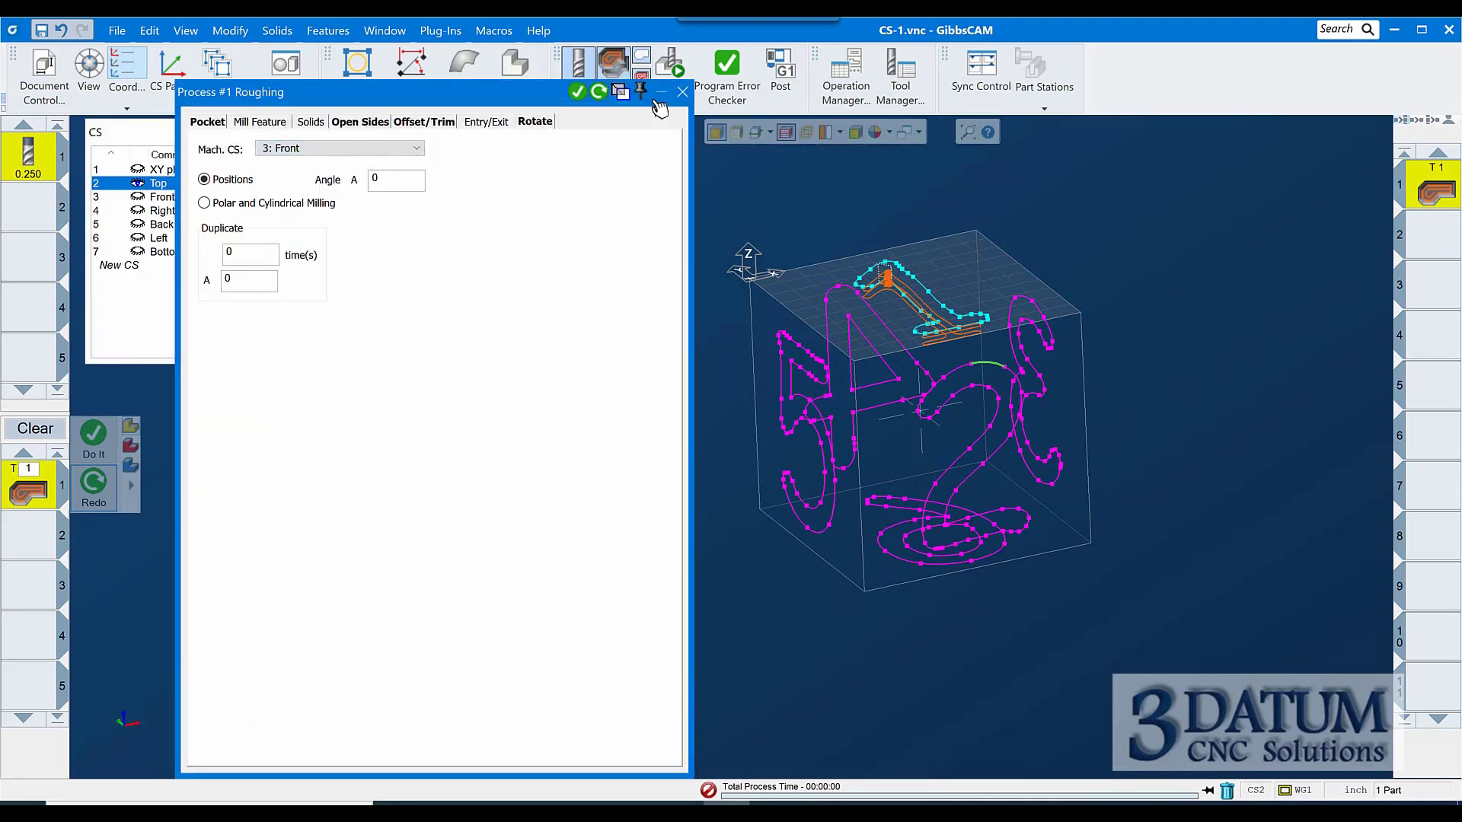
pyautogui.click(579, 92)
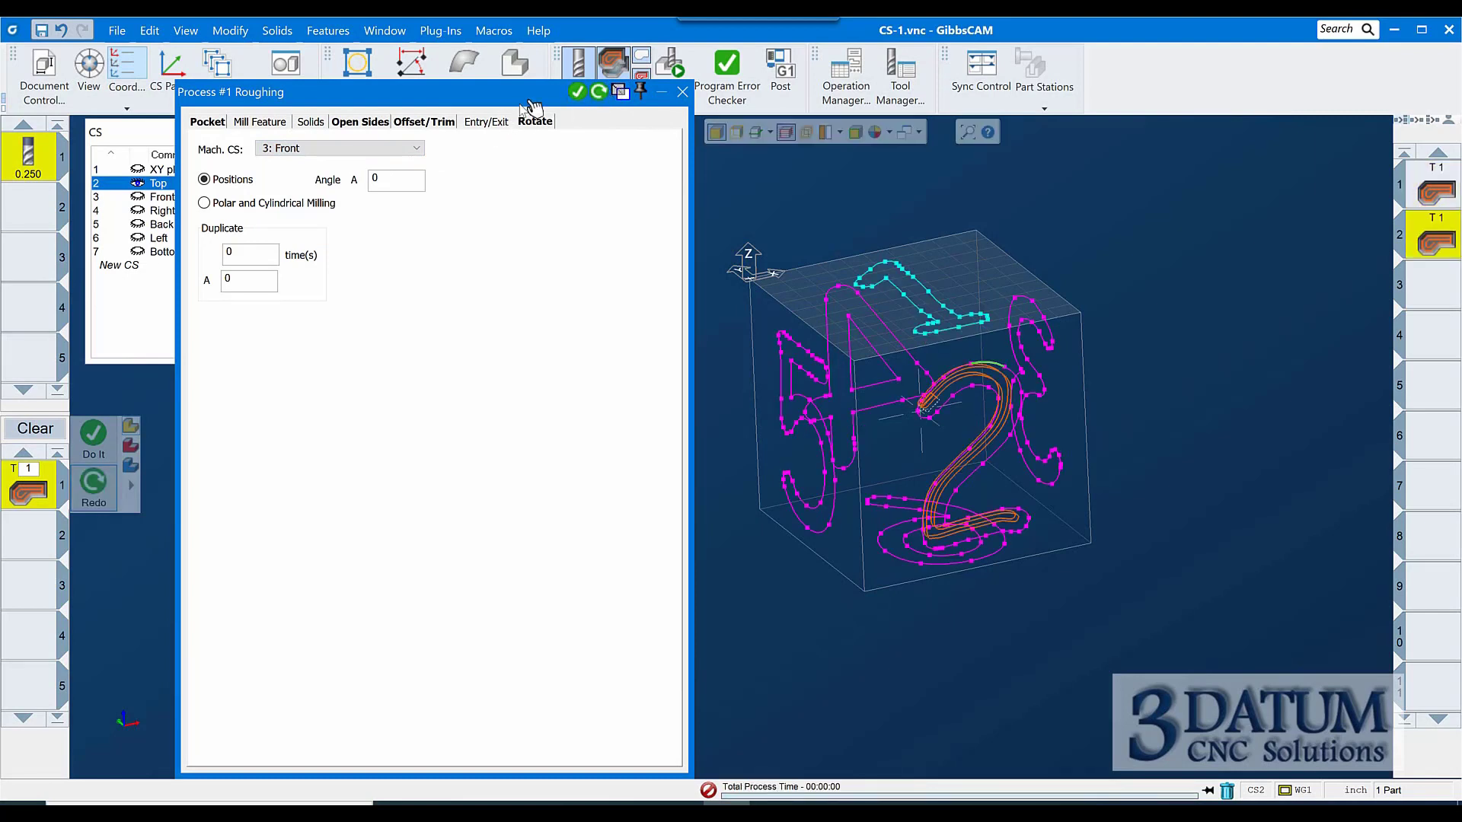
# - Create a roughing operation on the numeral 3 in the Right coordinate system with the machining coordinate system set to 4: Right
pyautogui.click(164, 198)
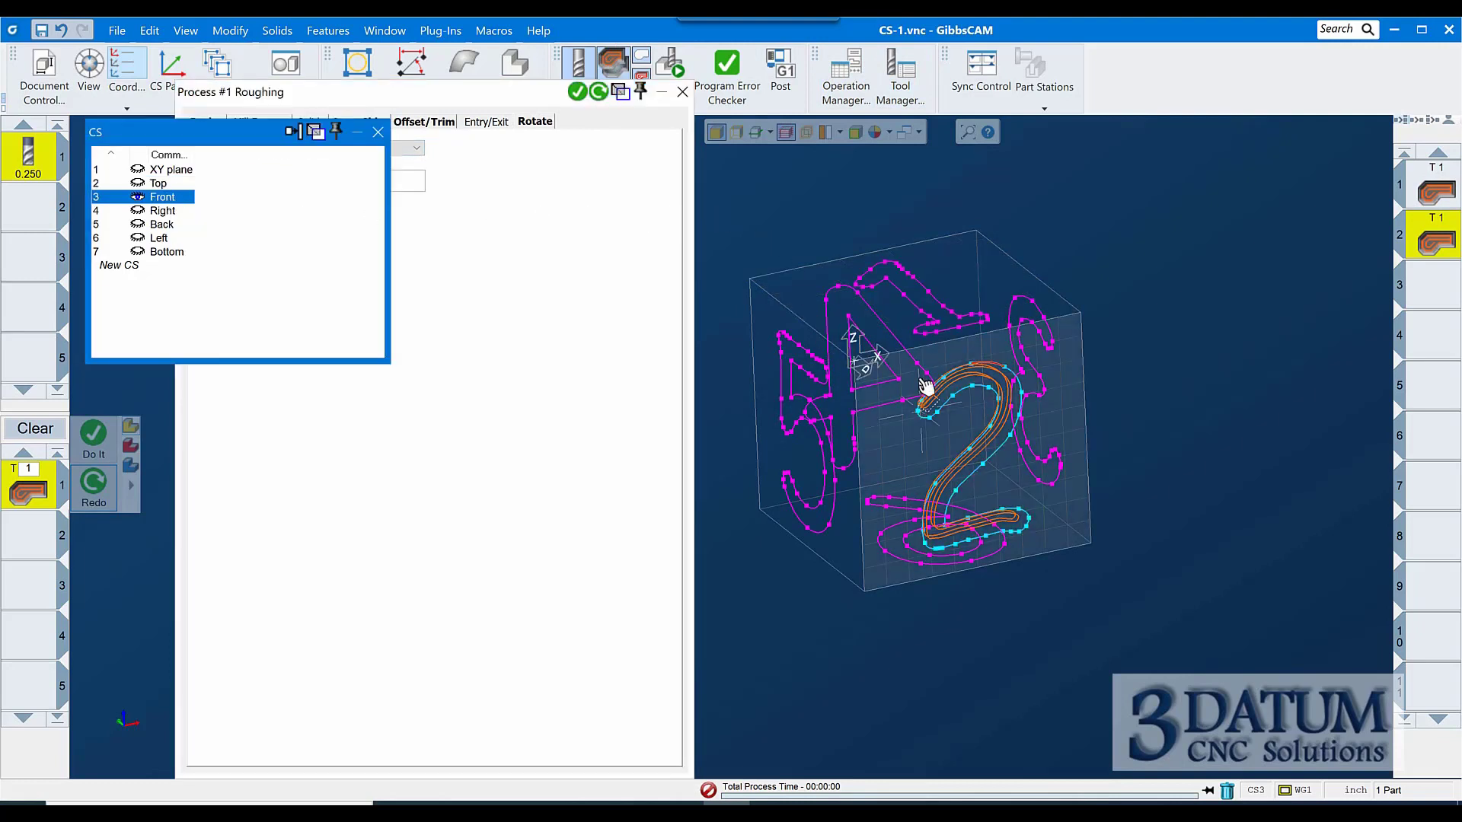
pyautogui.click(171, 211)
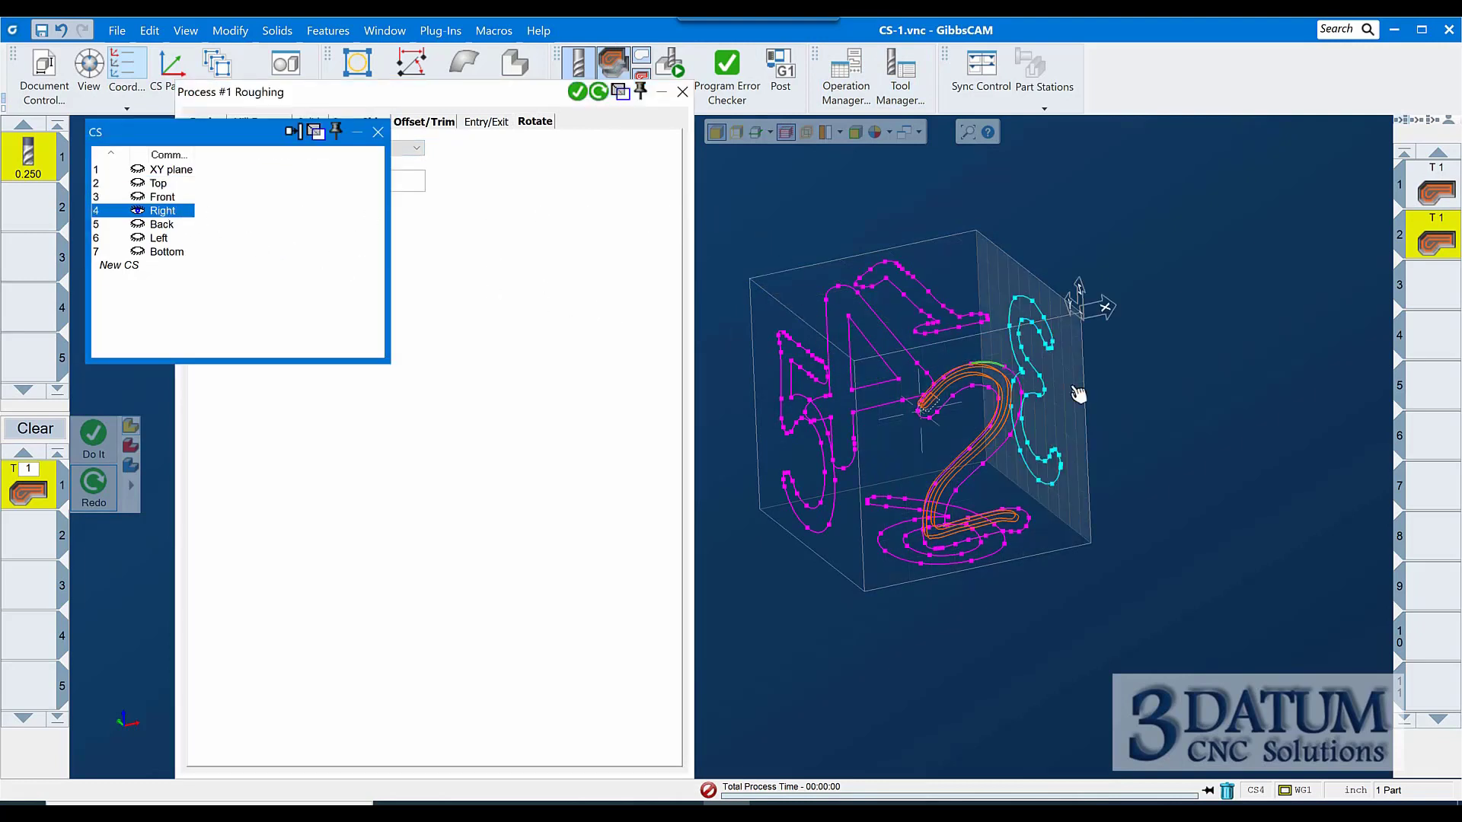
pyautogui.click(1034, 303)
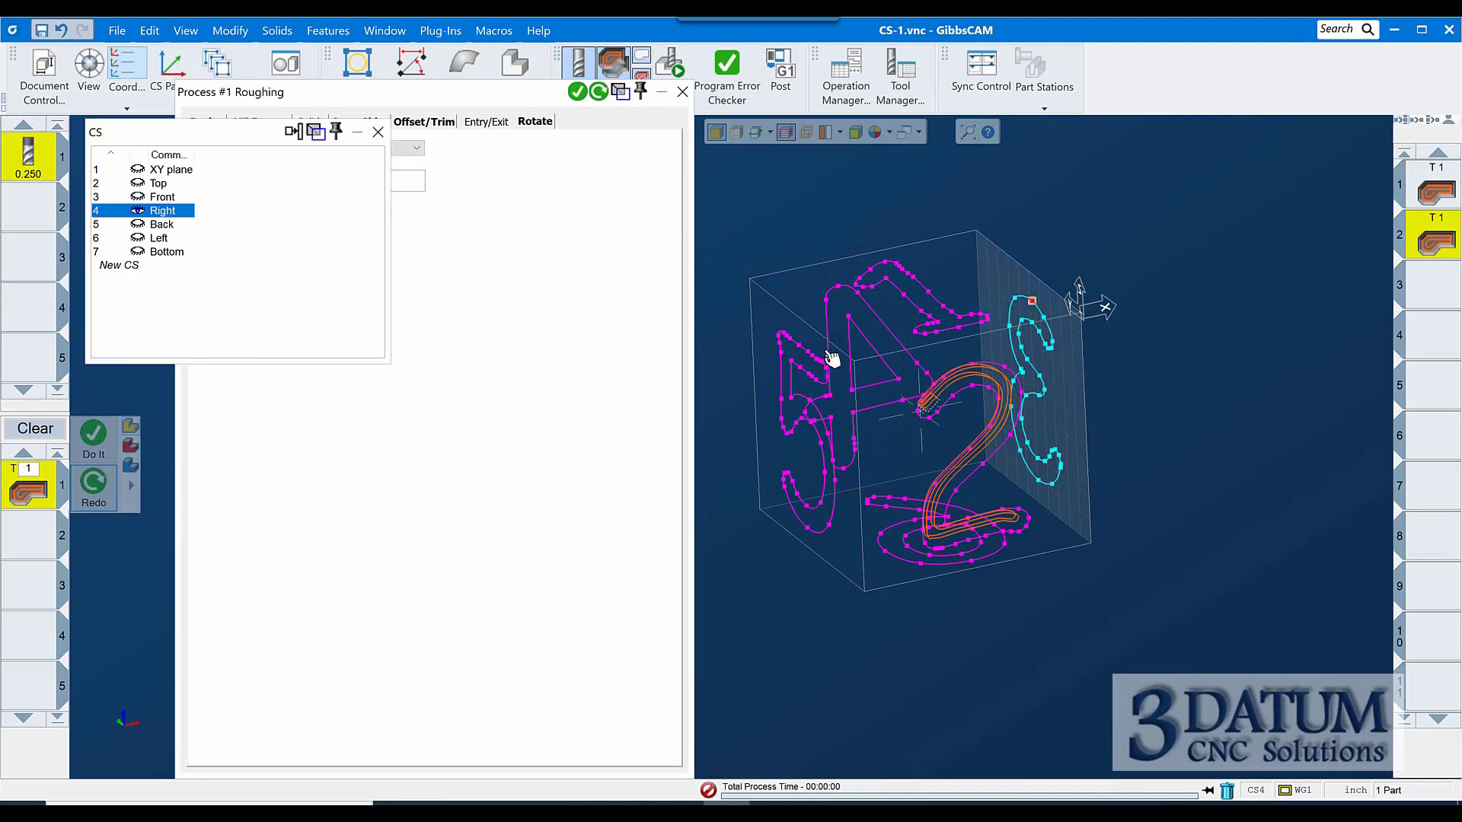
pyautogui.click(518, 143)
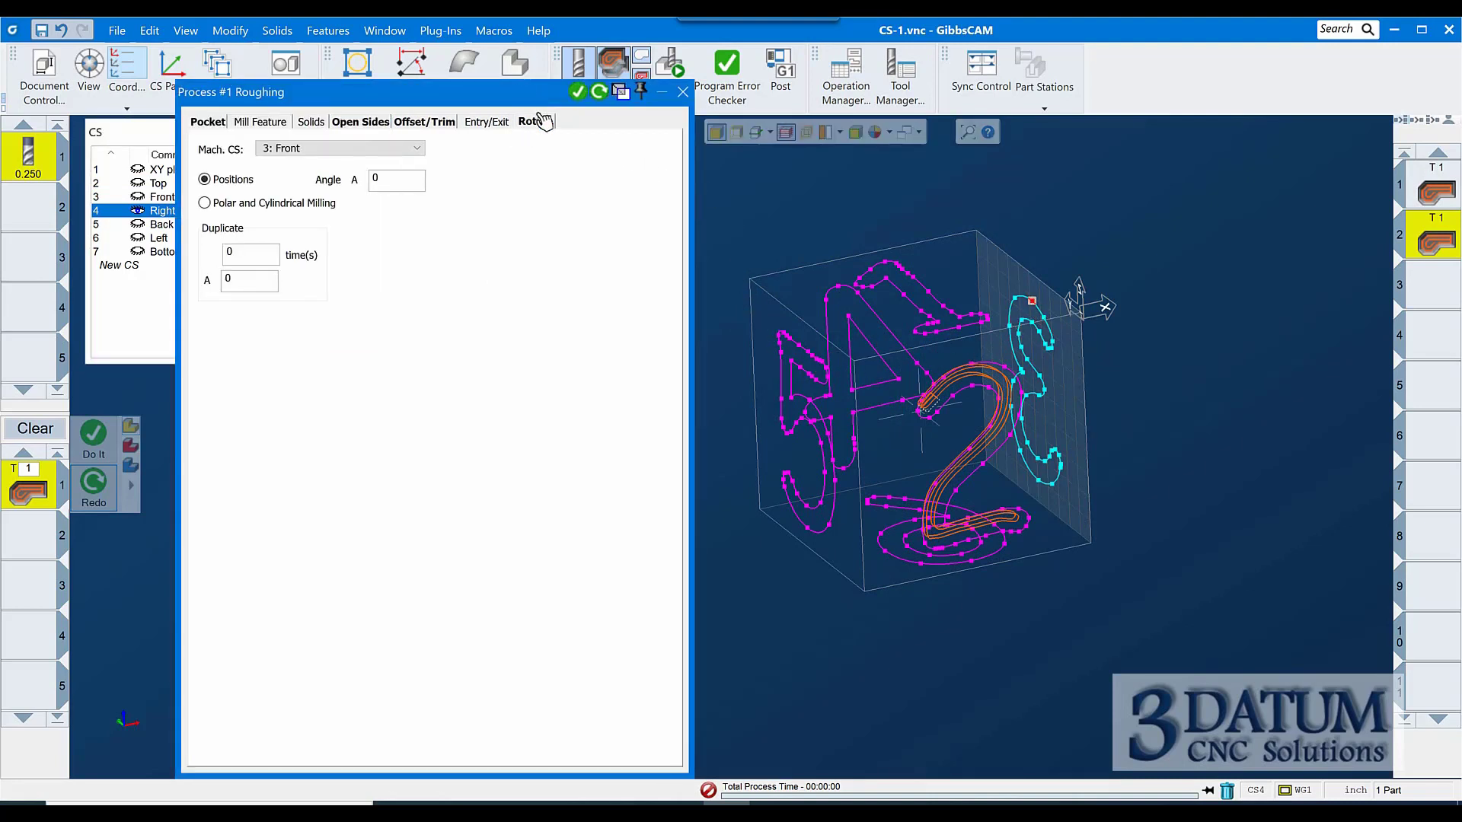
pyautogui.click(421, 148)
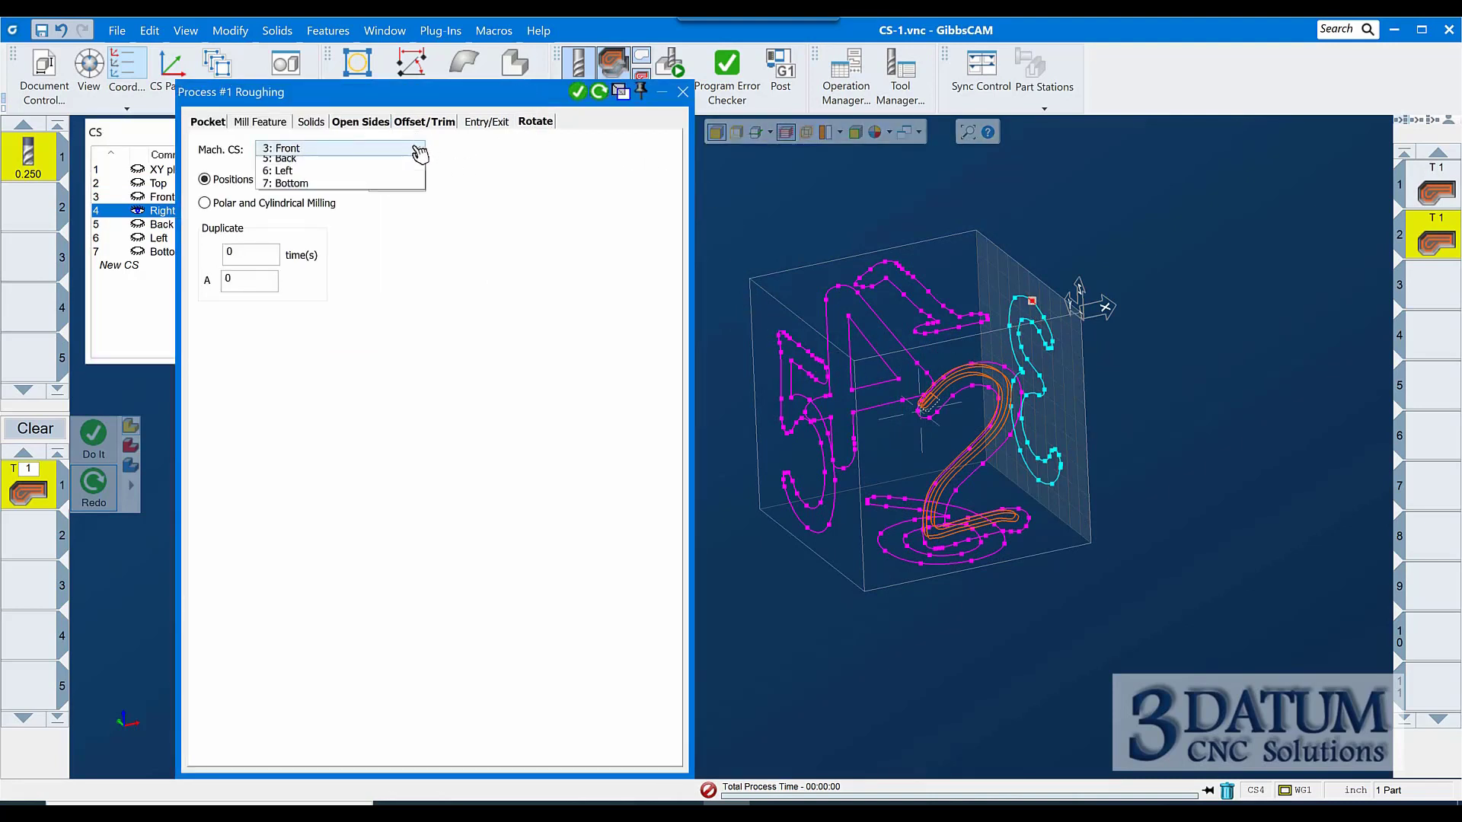
pyautogui.click(383, 199)
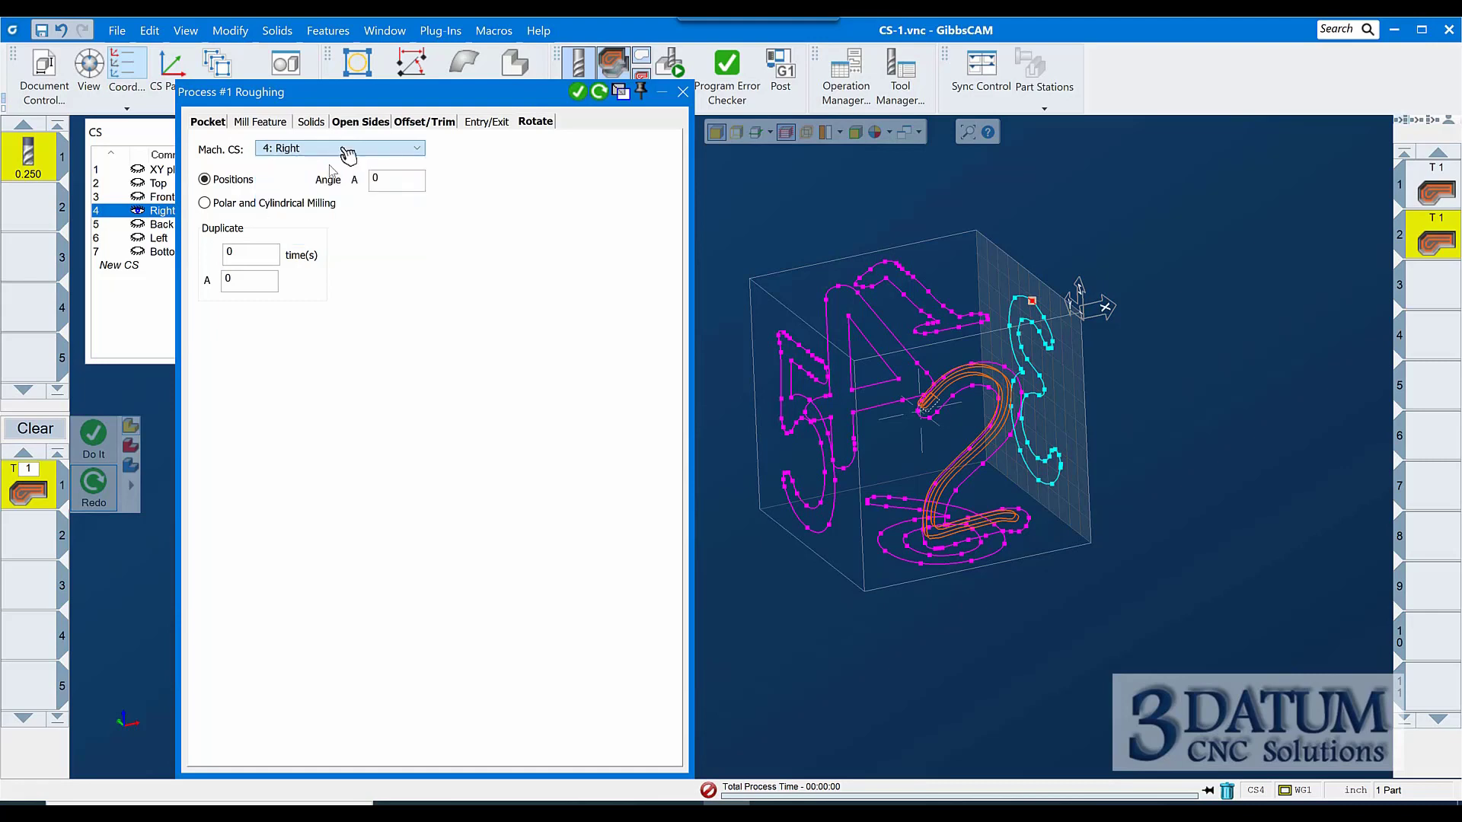
pyautogui.click(577, 92)
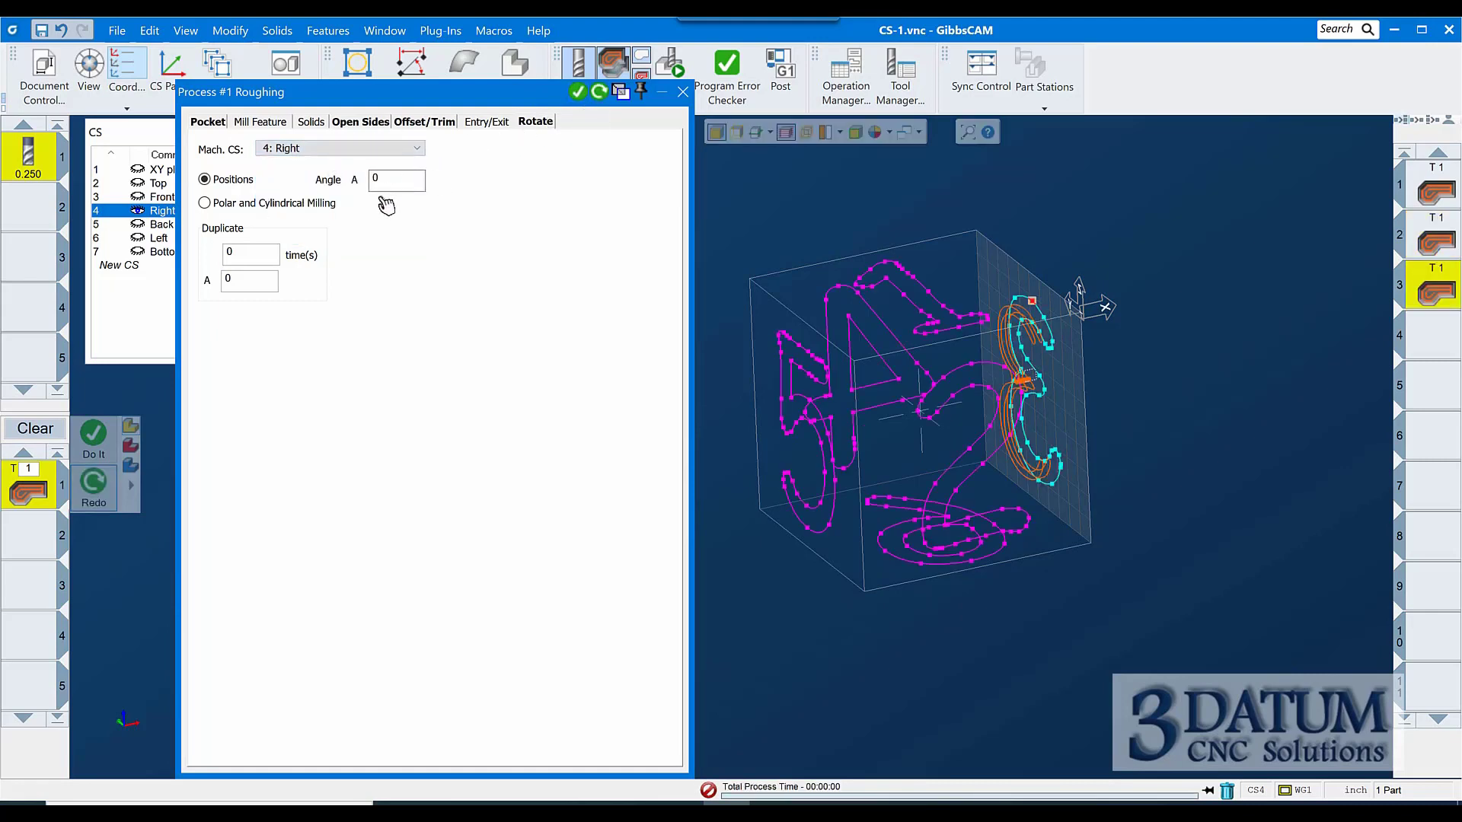
# - Create a roughing operation on the numeral 4 in the Back coordinate system with the machining coordinate system set to 5: Back
pyautogui.click(355, 148)
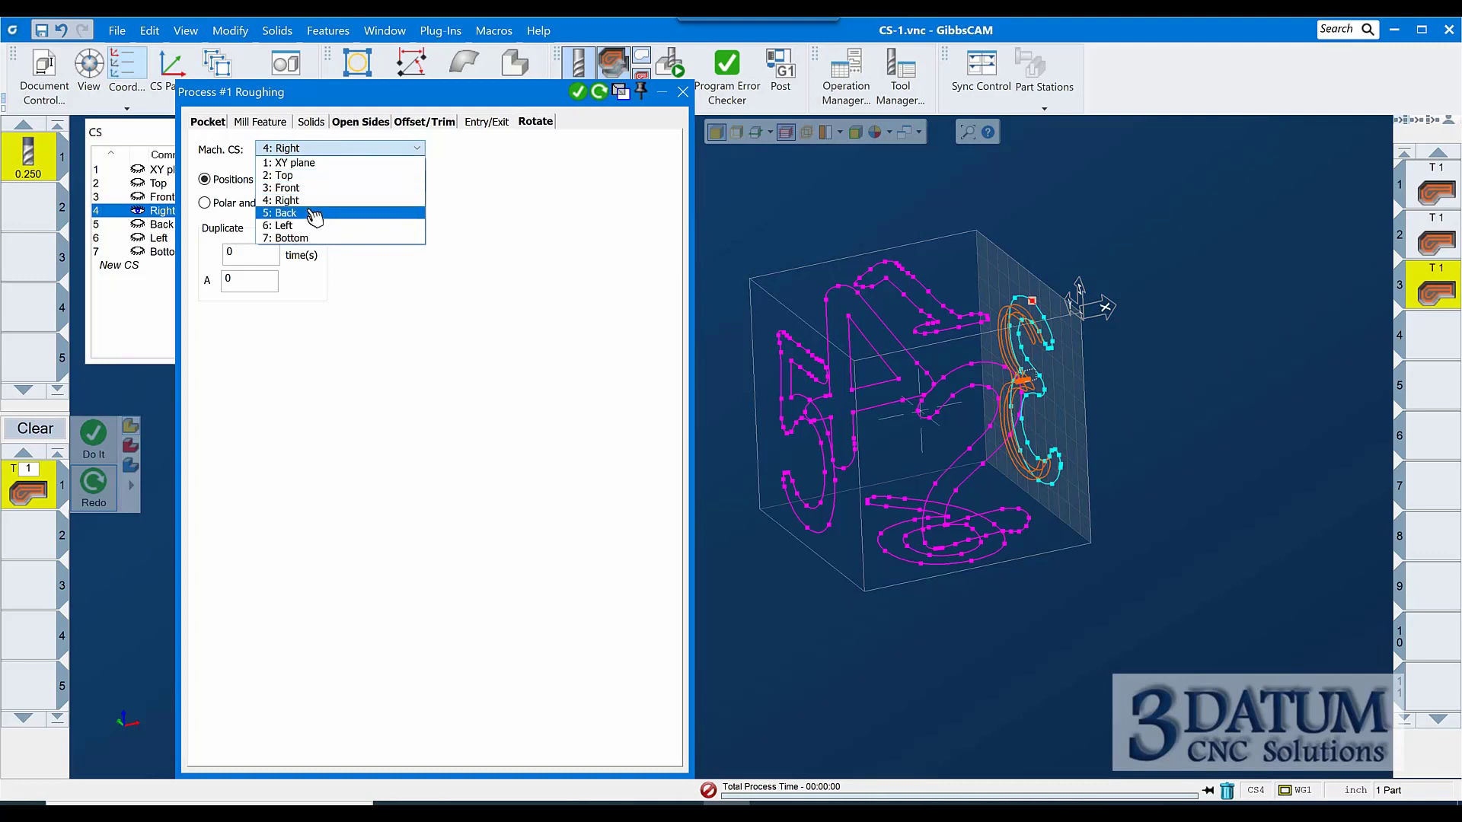
pyautogui.click(379, 214)
pyautogui.click(169, 224)
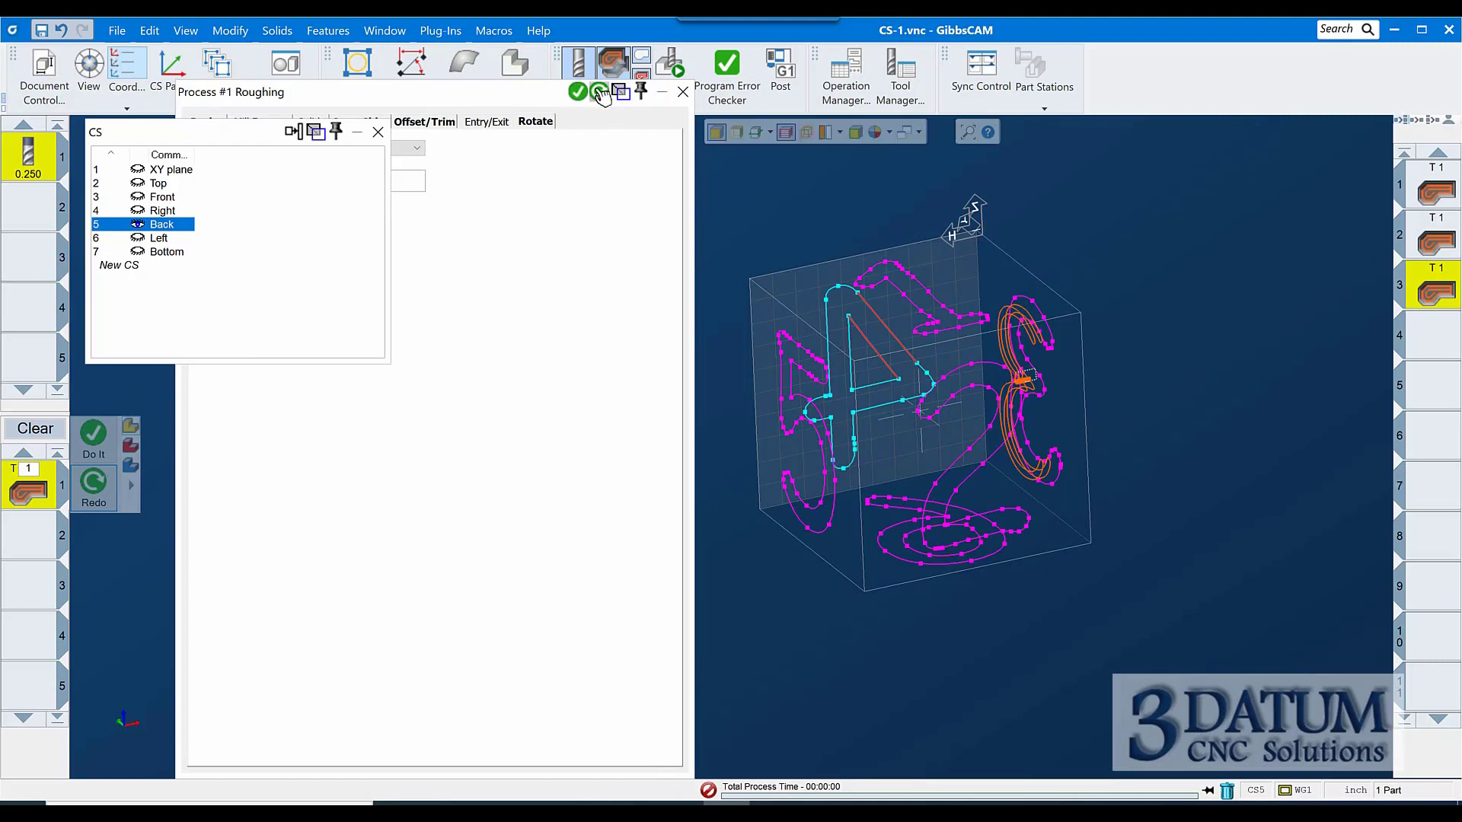
pyautogui.click(583, 91)
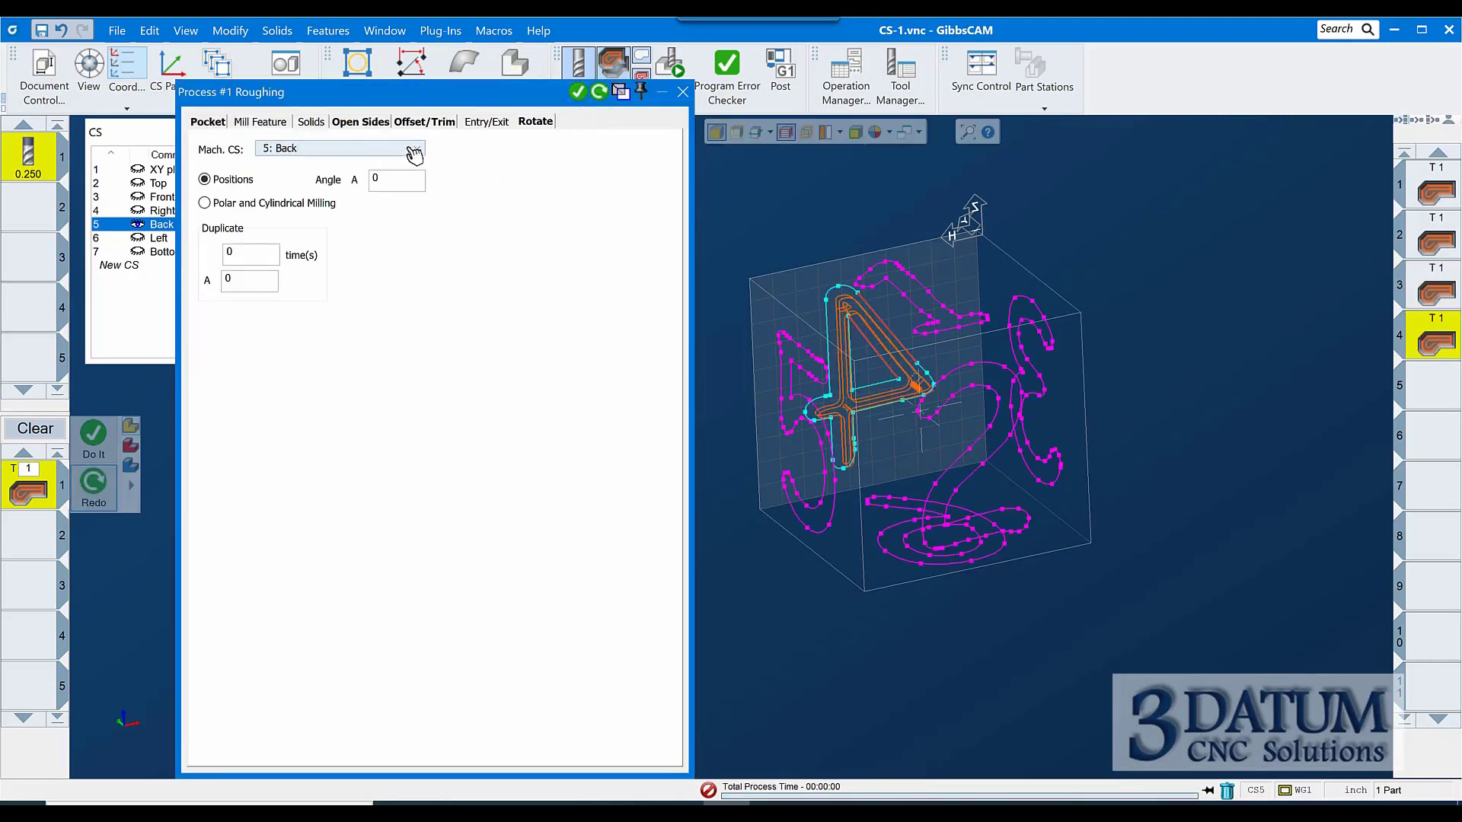
# - Create a roughing operation on the numeral 5 in the Left coordinate system with the machining coordinate system set to 6: Left
pyautogui.click(358, 149)
pyautogui.click(326, 229)
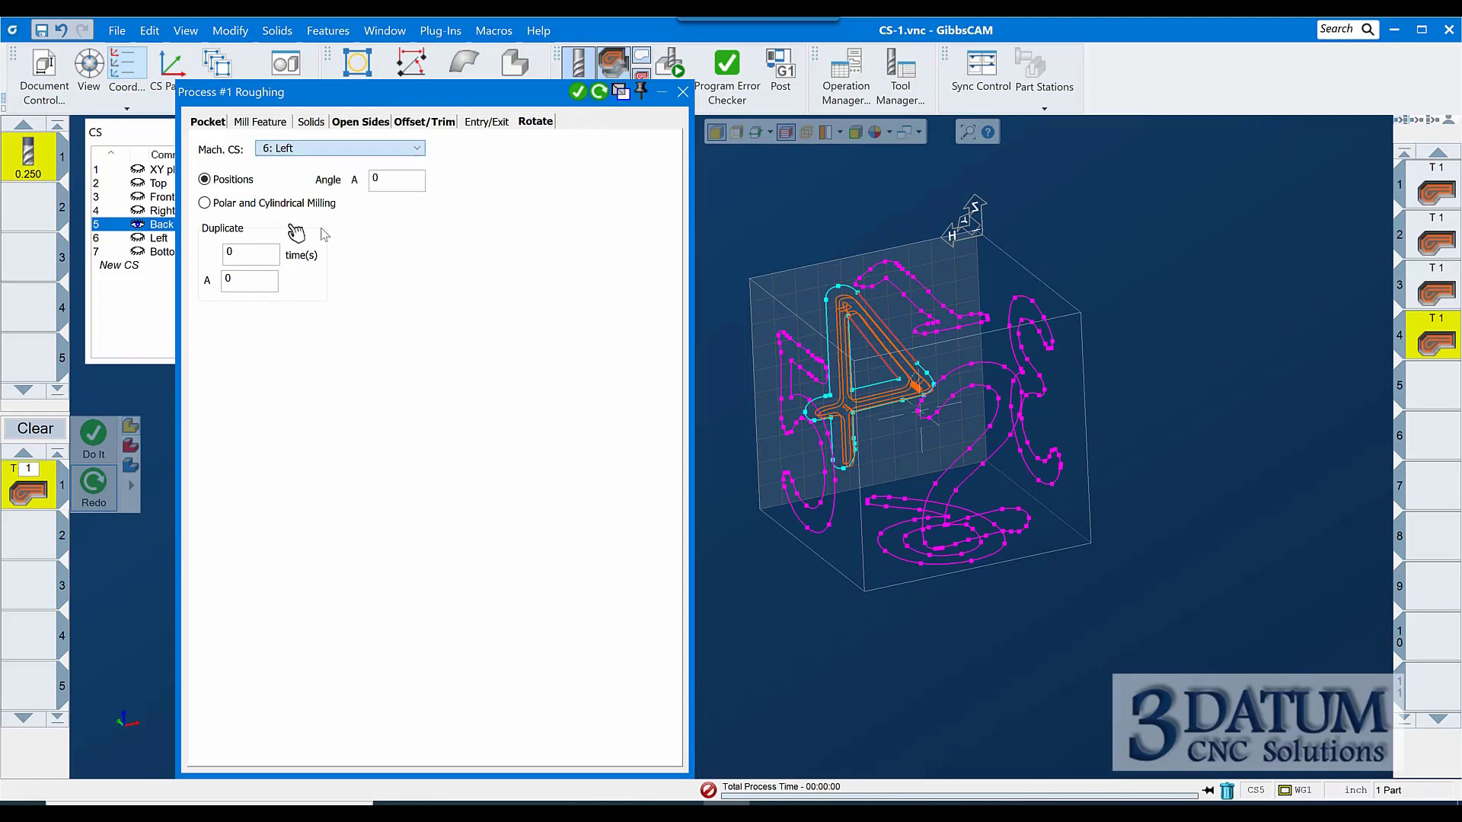
pyautogui.click(160, 237)
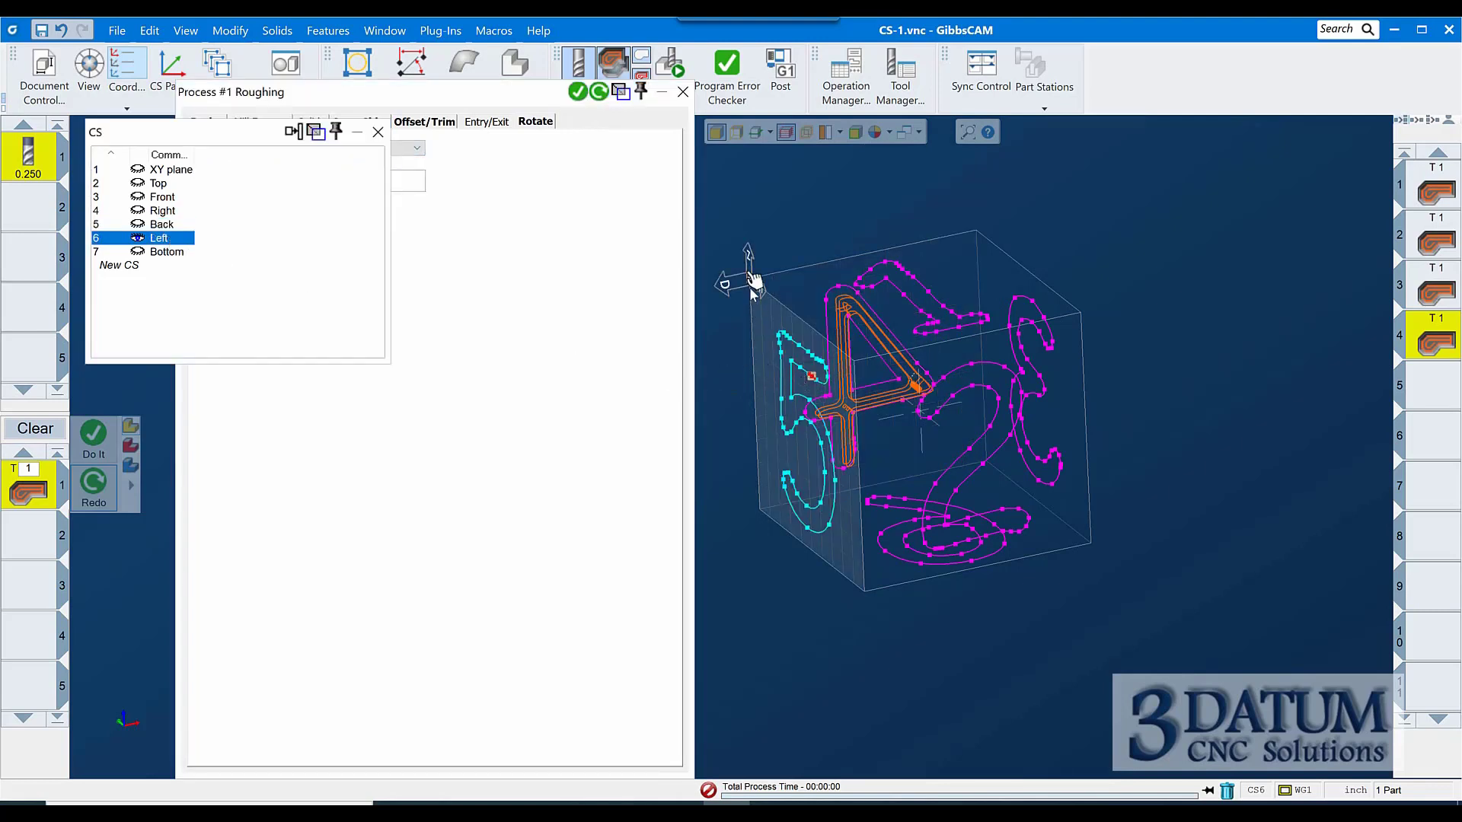
pyautogui.click(585, 98)
pyautogui.click(584, 94)
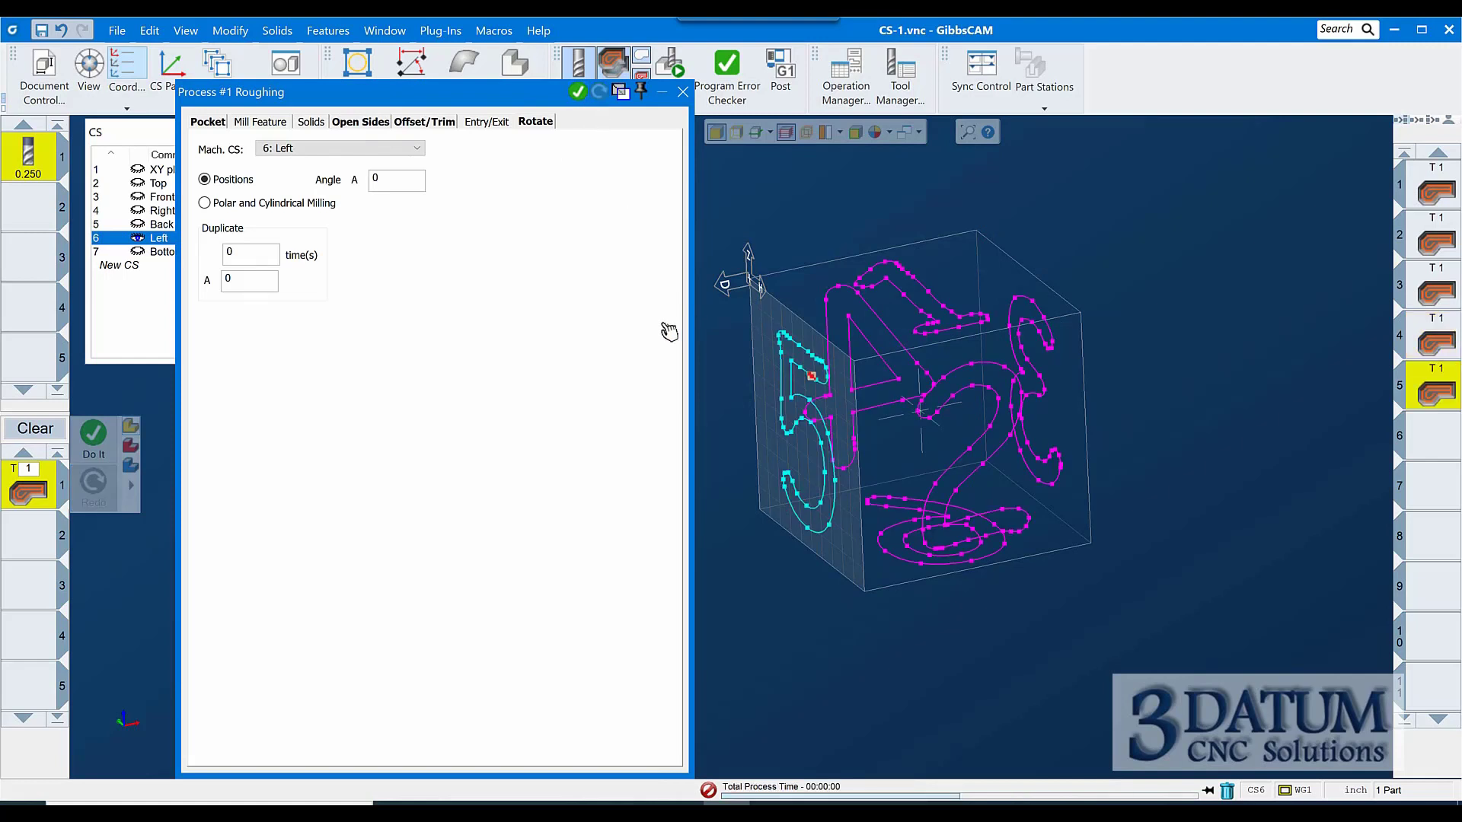
# - Rough the numeral 6 in the Bottom coordinate system with the machining coordinate system set to 7: Bottom, and close the process and coordinate system windows
pyautogui.click(417, 146)
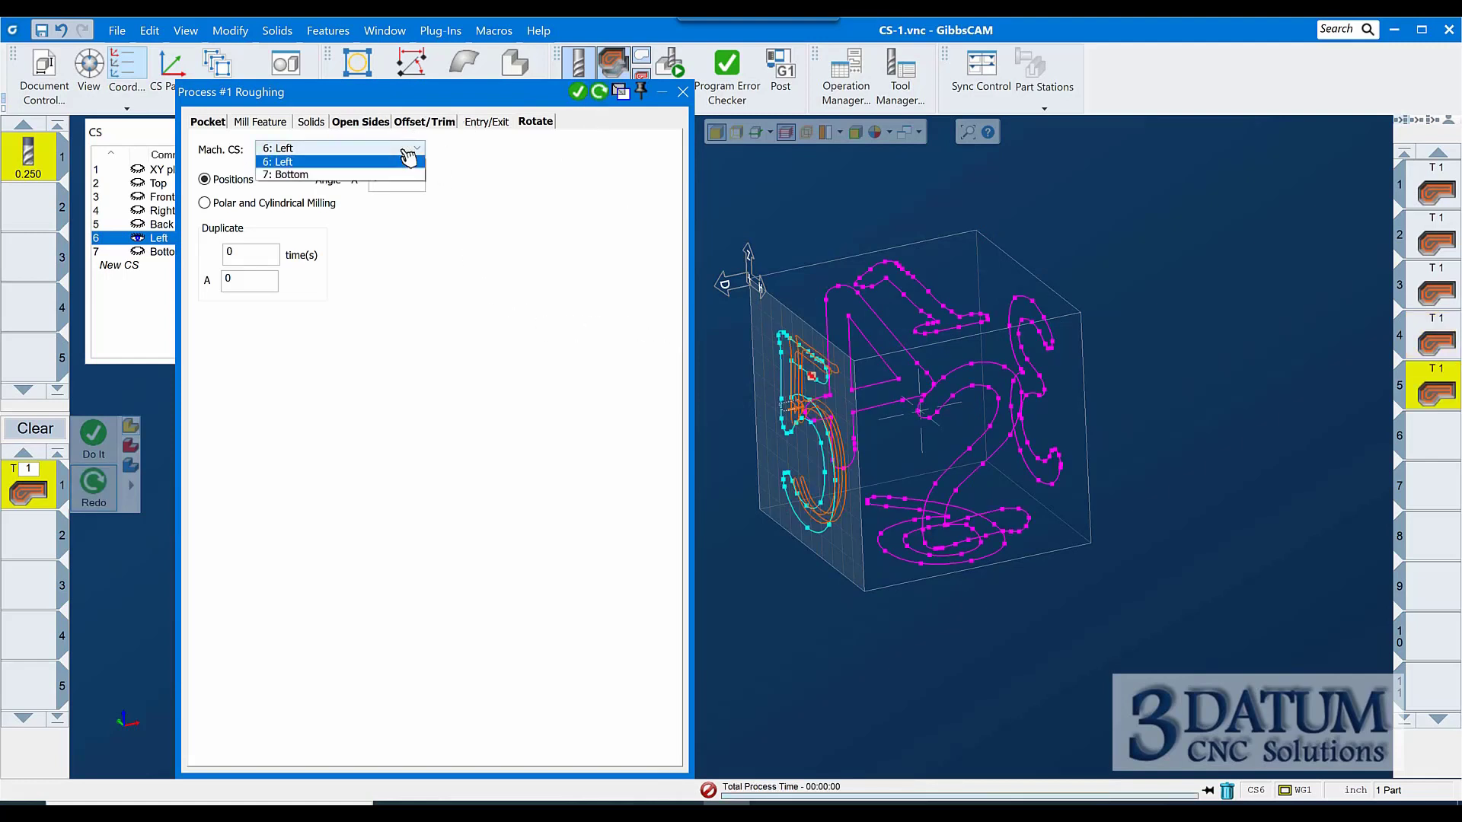
pyautogui.click(354, 237)
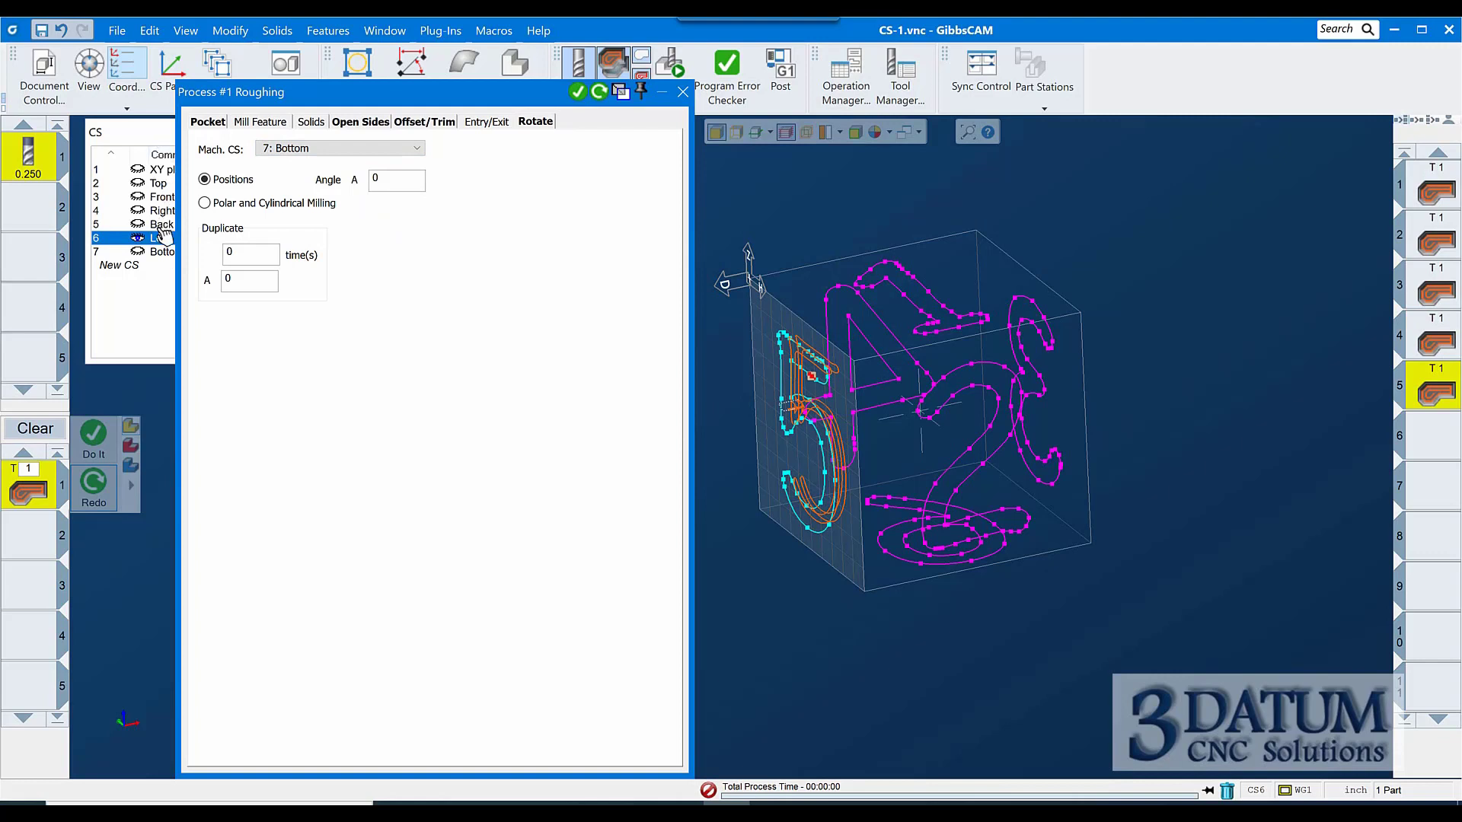
pyautogui.click(169, 252)
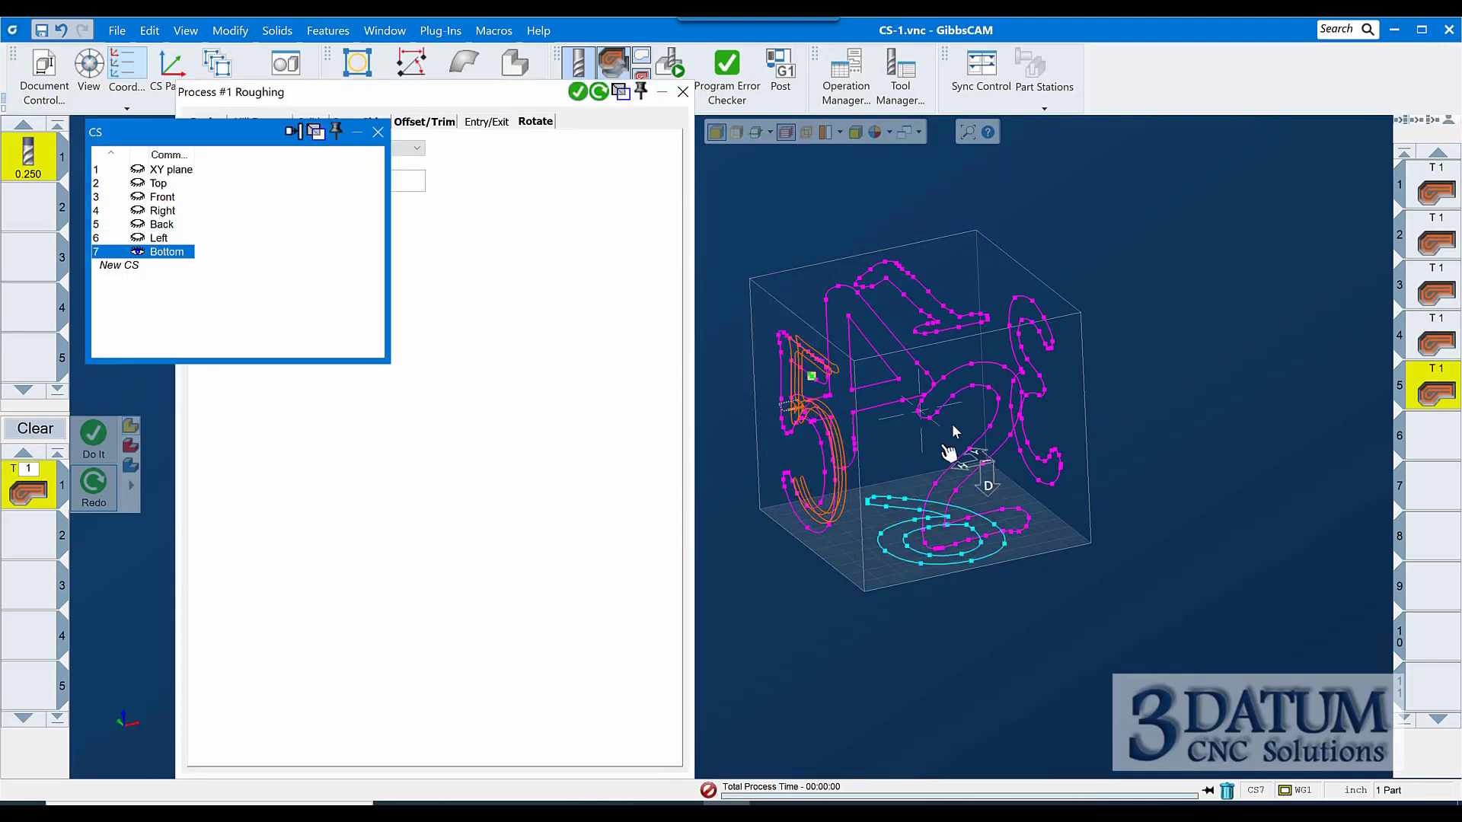
pyautogui.click(906, 499)
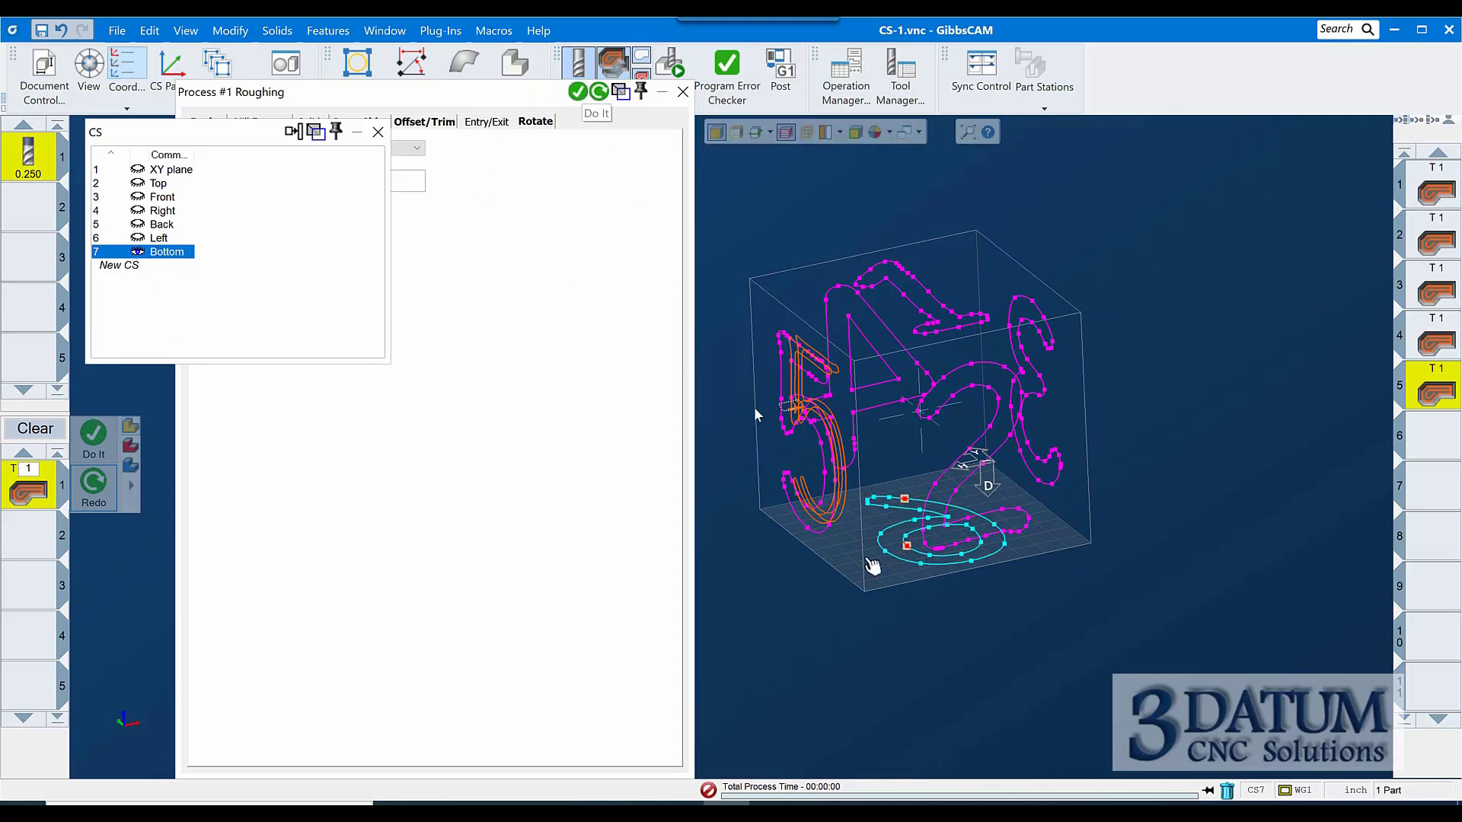
pyautogui.click(579, 93)
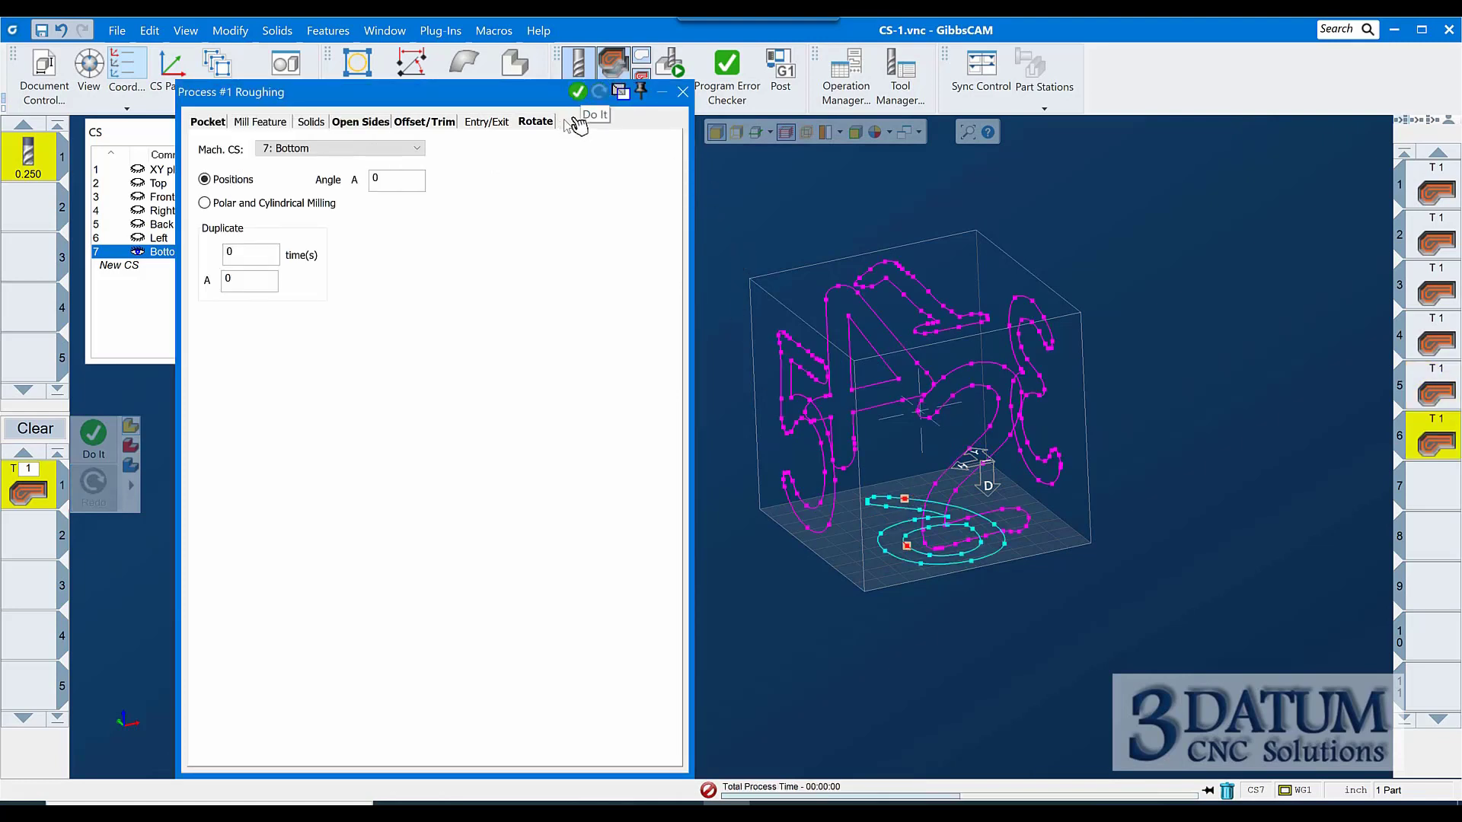
pyautogui.click(680, 92)
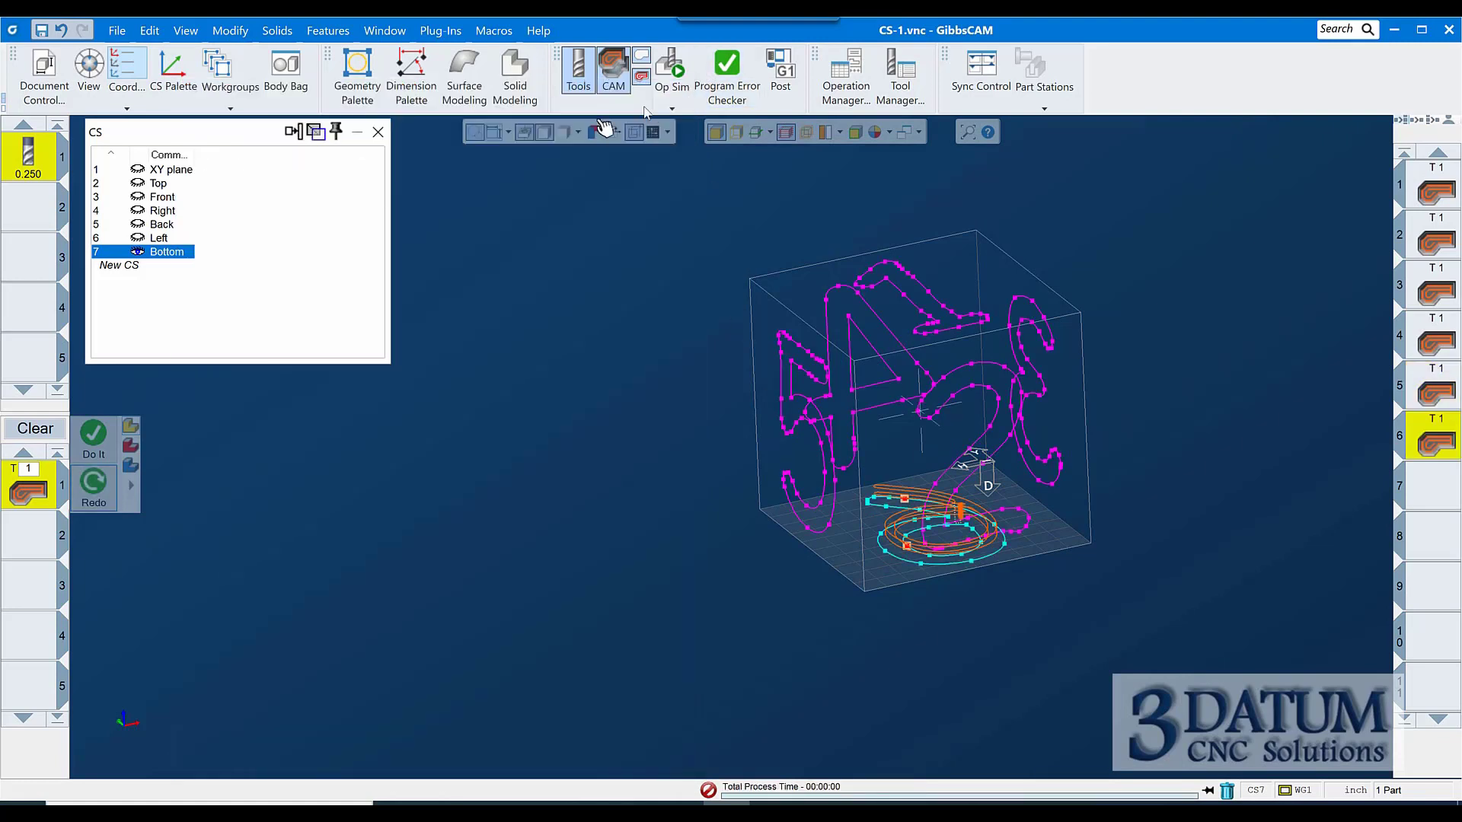
pyautogui.click(383, 134)
# - Run the Op Sim machining simulation of all six roughing operations in the isometric view
pyautogui.hotkey('ctrl', '7')
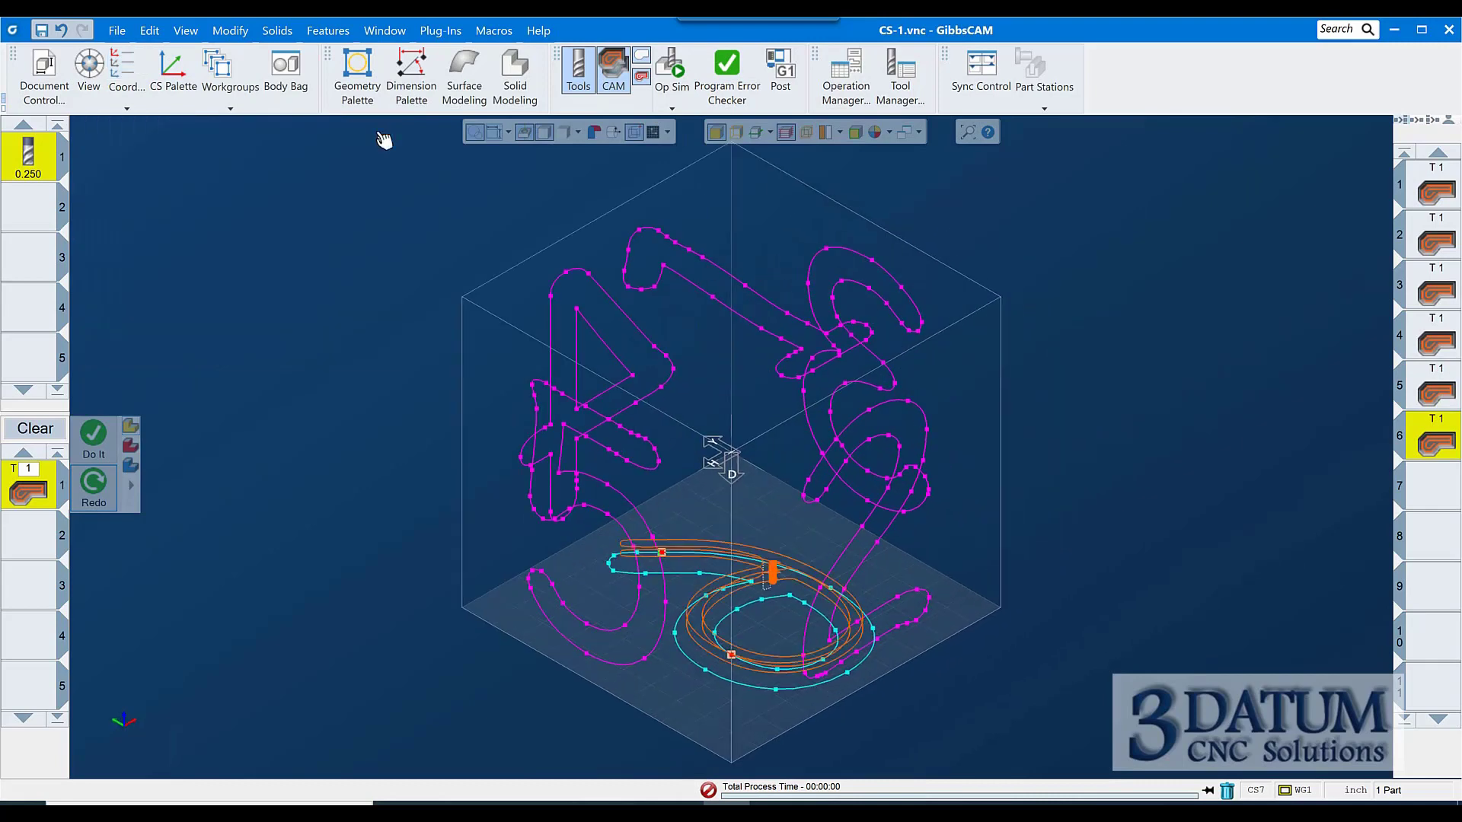
pyautogui.click(671, 68)
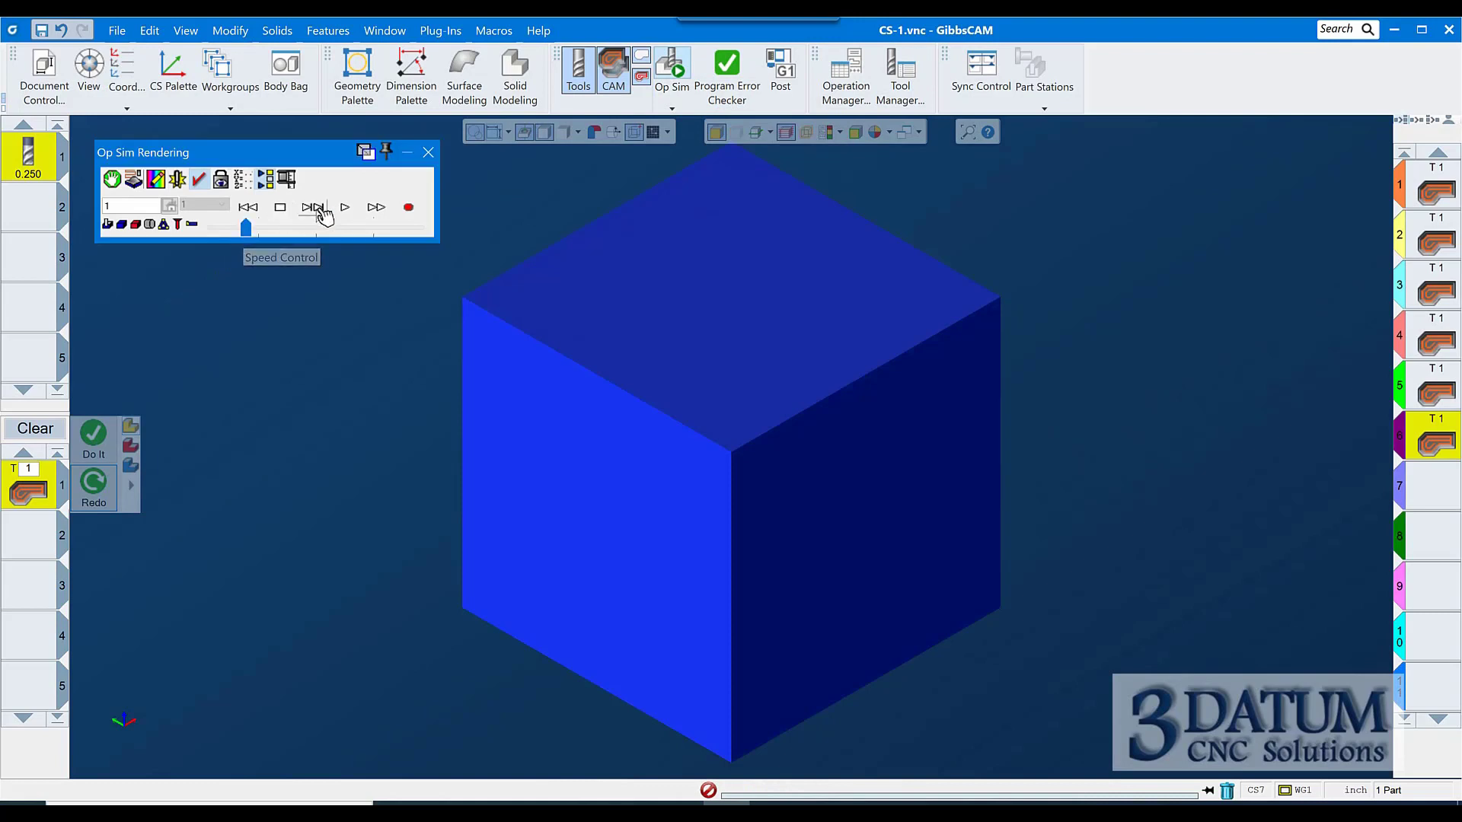
pyautogui.click(348, 208)
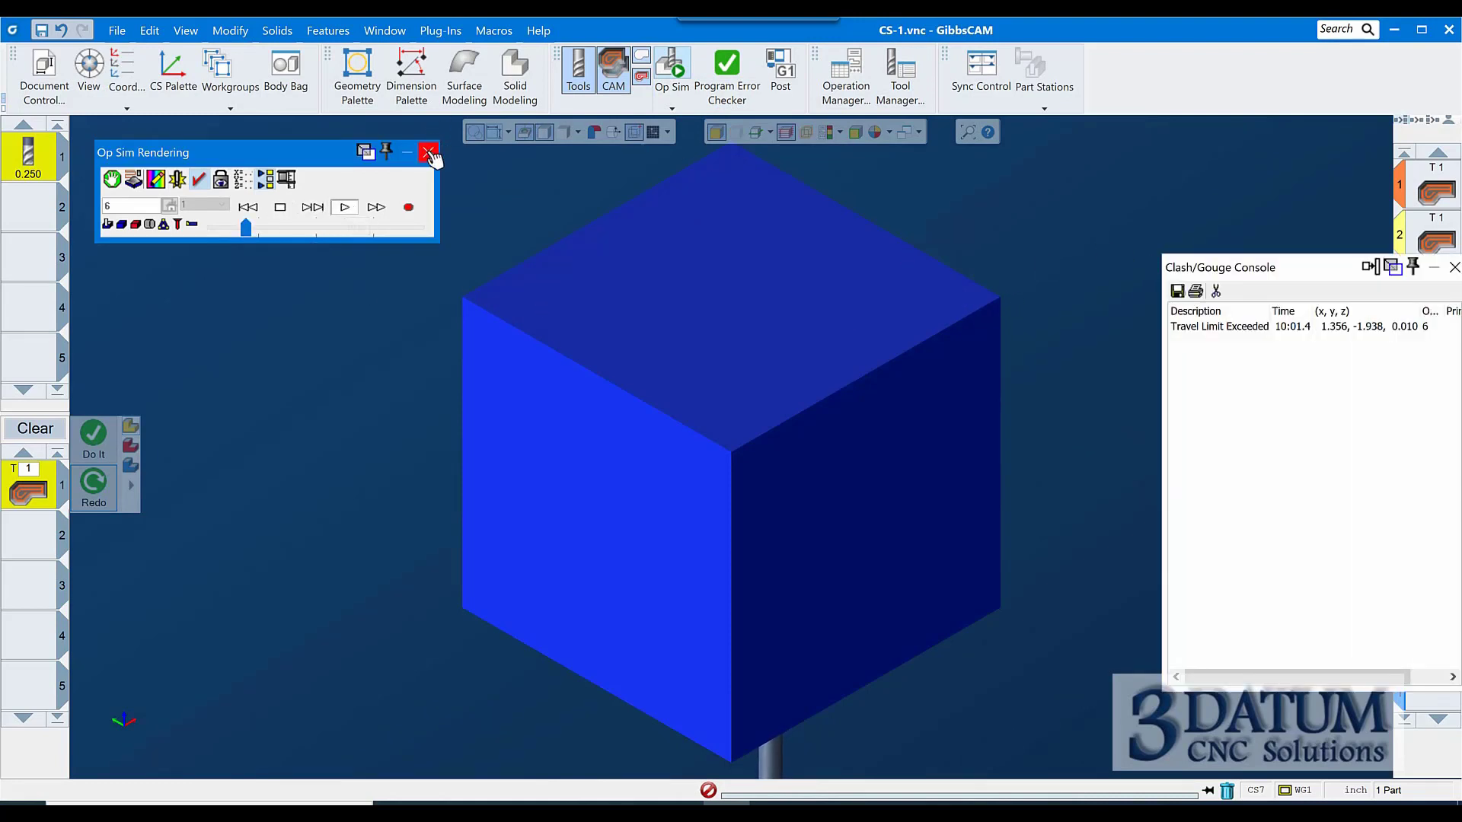
# - Turn off the 5th axis travel limit in the document's machine setup, keeping the 4th axis + option on
pyautogui.click(43, 77)
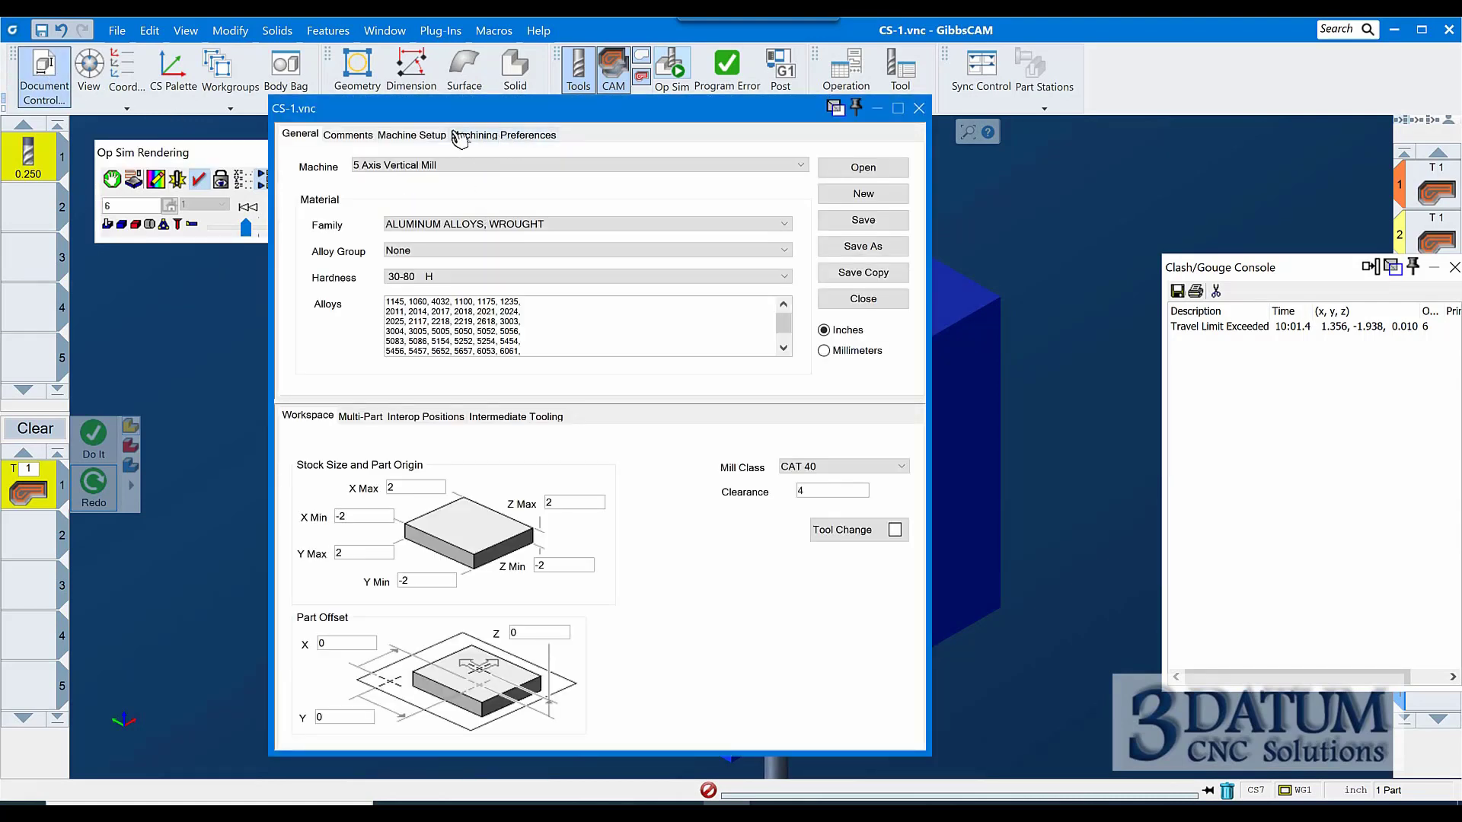
pyautogui.click(415, 135)
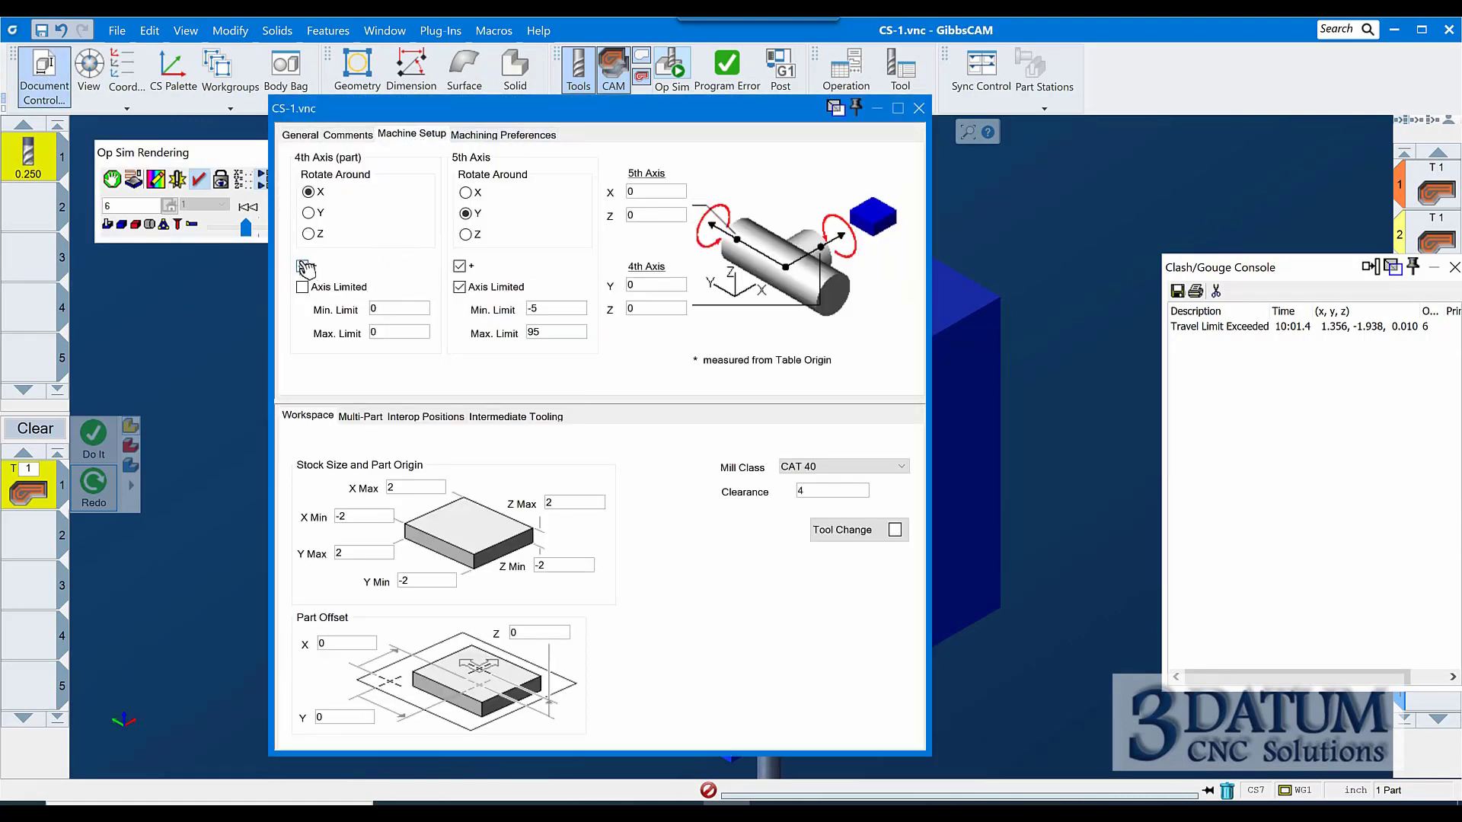
pyautogui.click(304, 267)
pyautogui.click(460, 287)
pyautogui.click(303, 266)
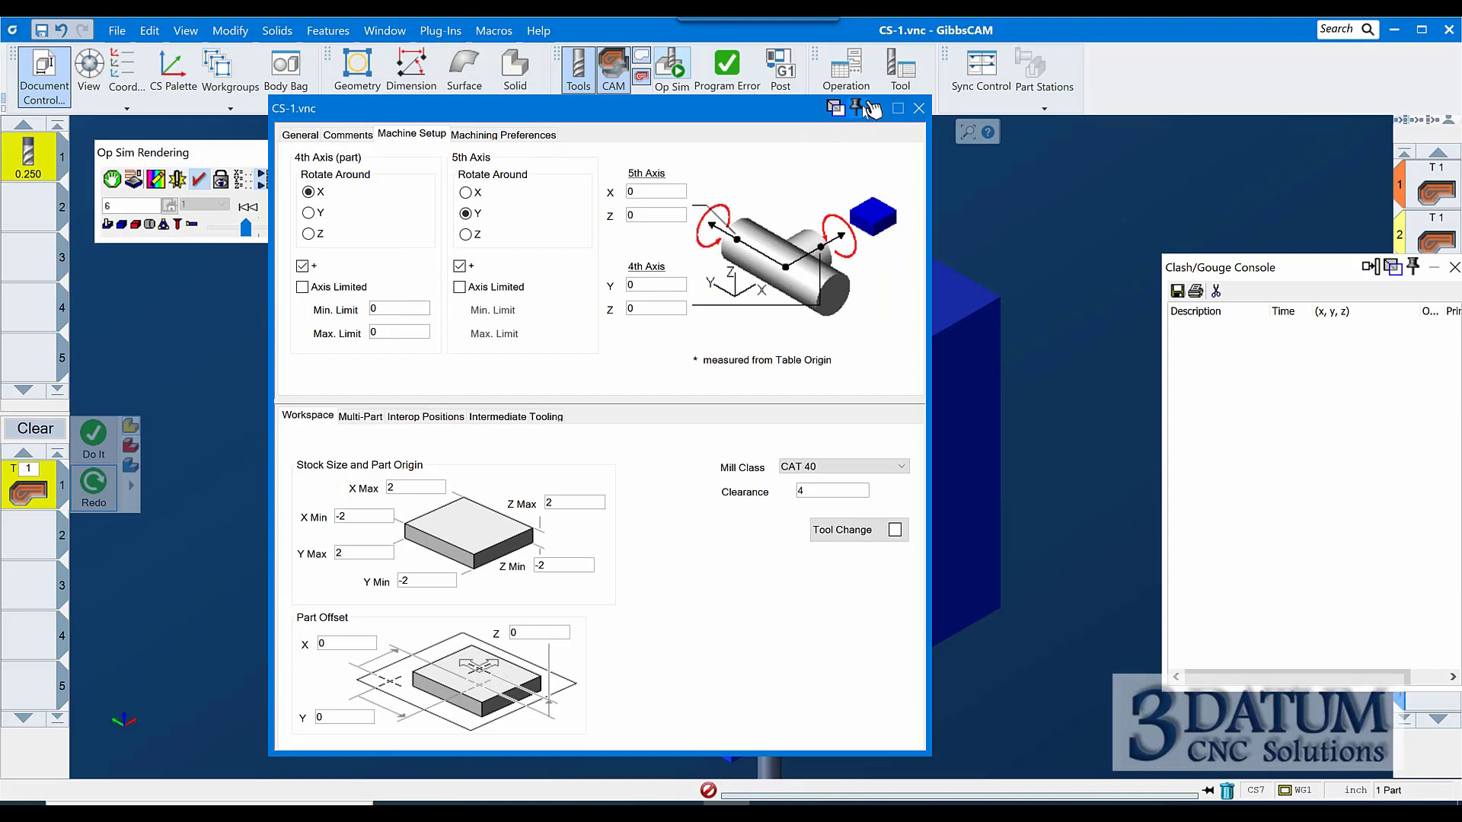
pyautogui.click(919, 108)
# - Close the Clash/Gouge Console and rerun the machining simulation from the first operation at an adjusted playback speed
pyautogui.click(248, 207)
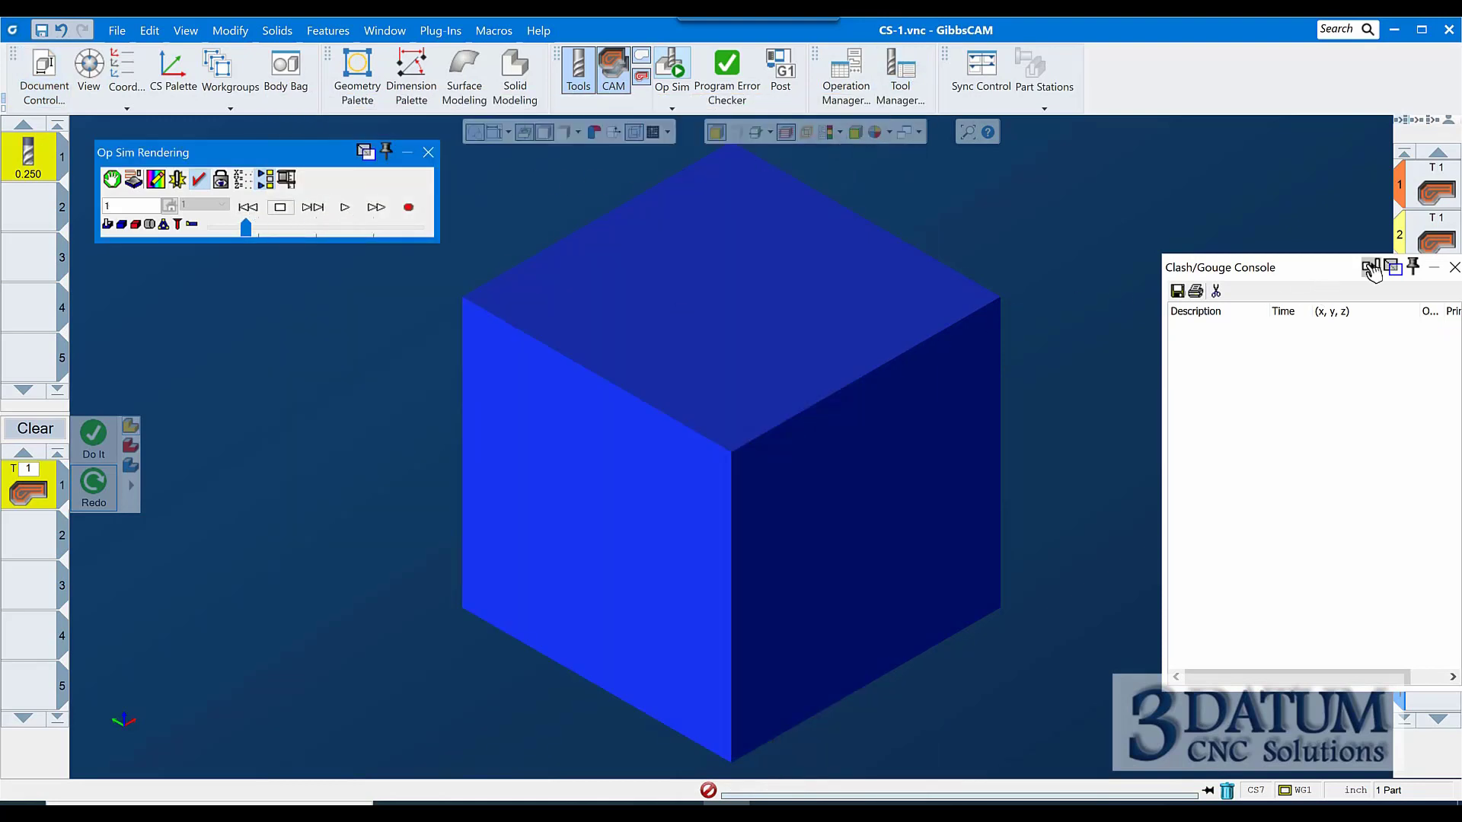
pyautogui.moveTo(1332, 271); pyautogui.dragTo(1241, 267)
pyautogui.click(1297, 266)
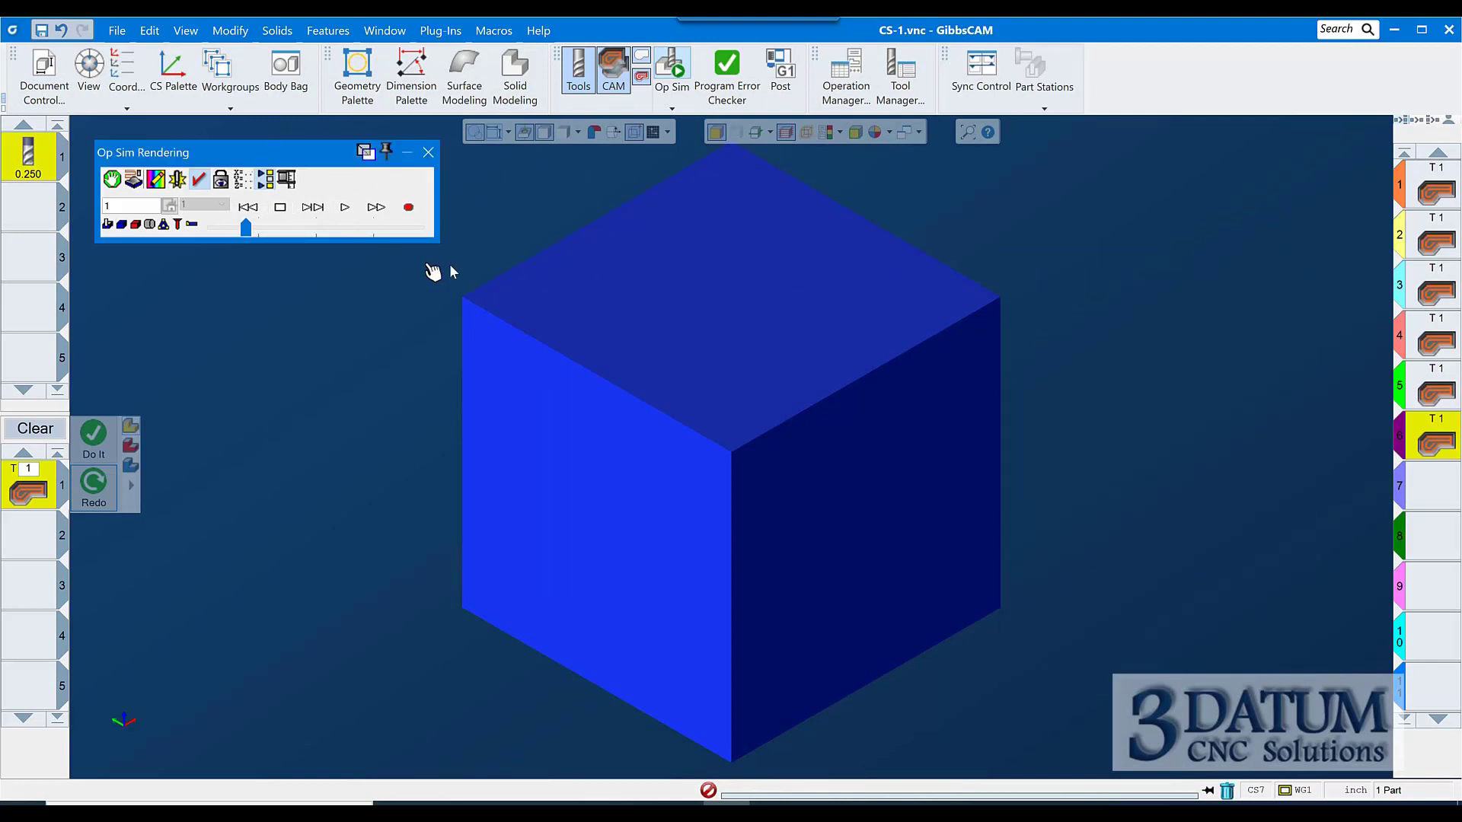
pyautogui.click(344, 207)
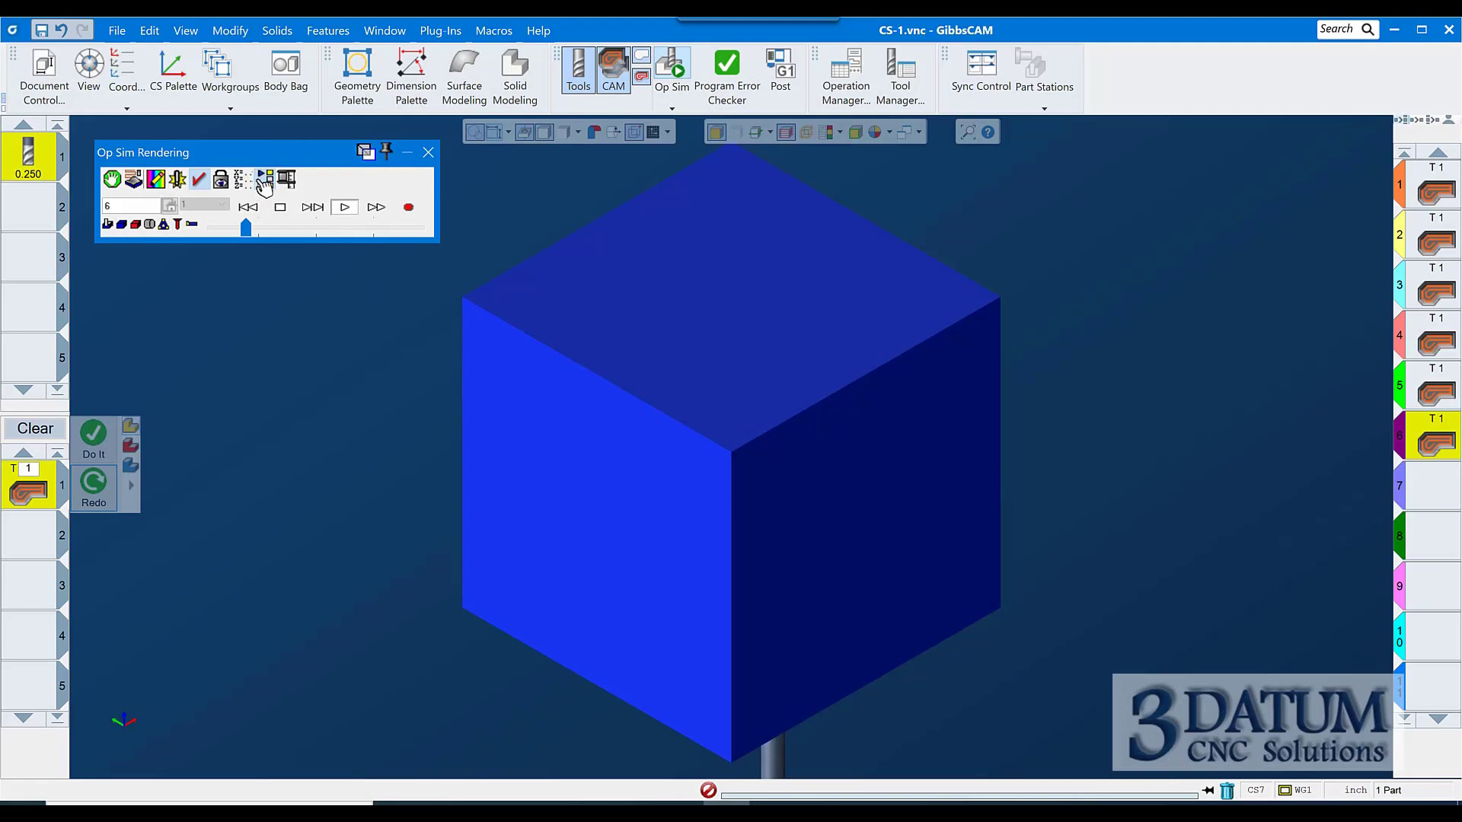
pyautogui.click(248, 207)
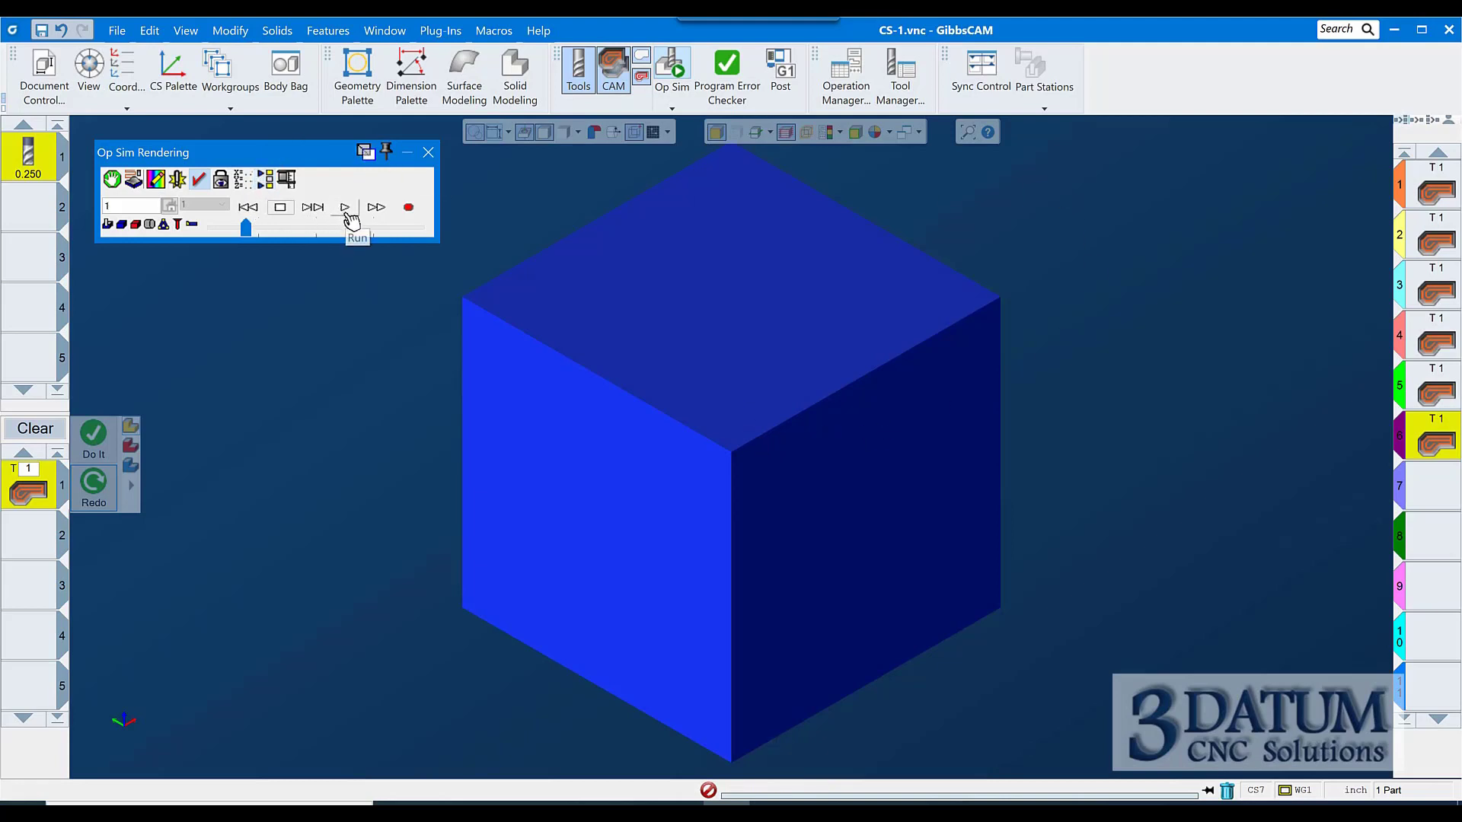
pyautogui.click(346, 208)
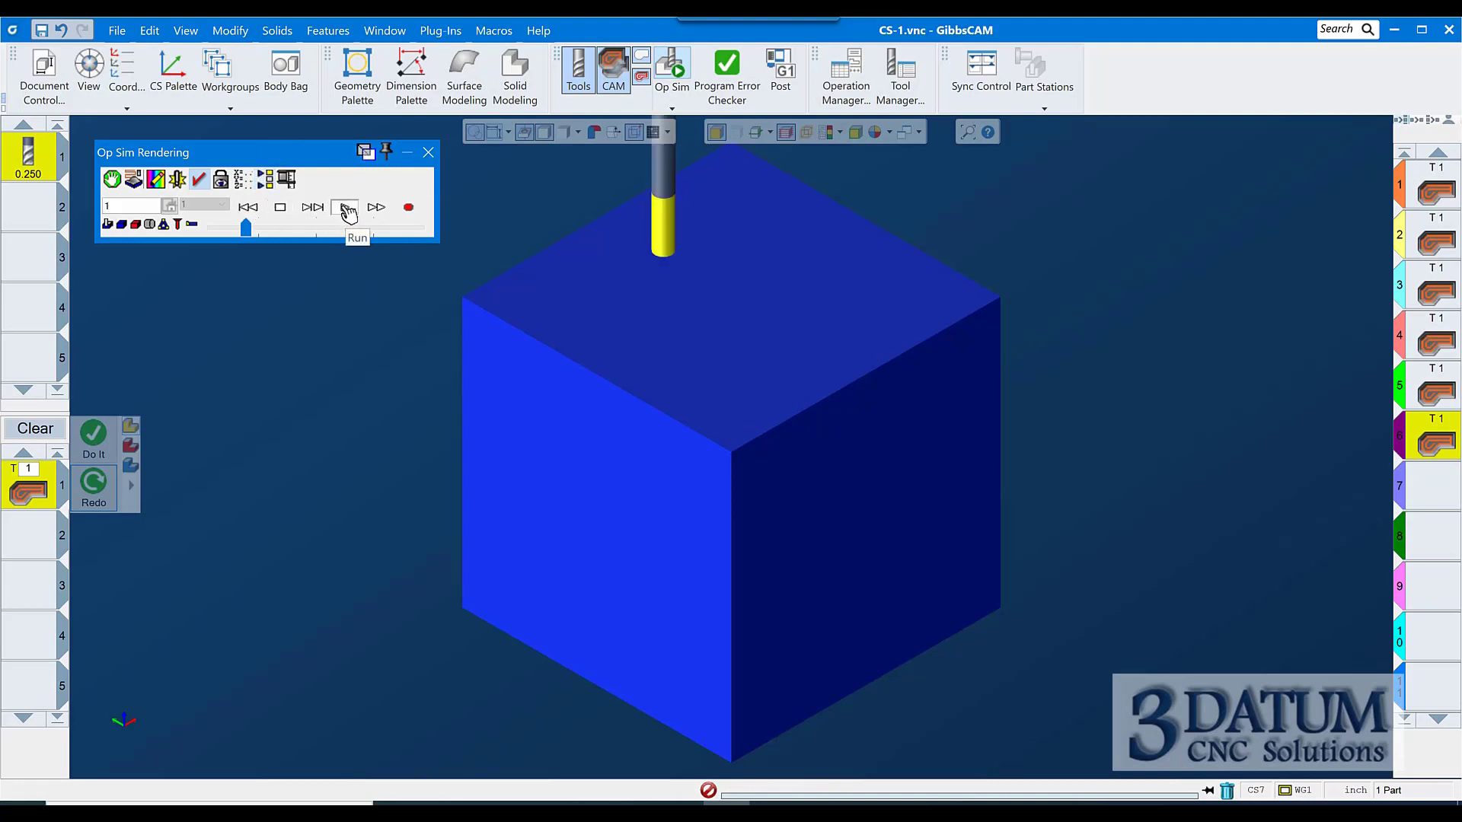
pyautogui.click(298, 227)
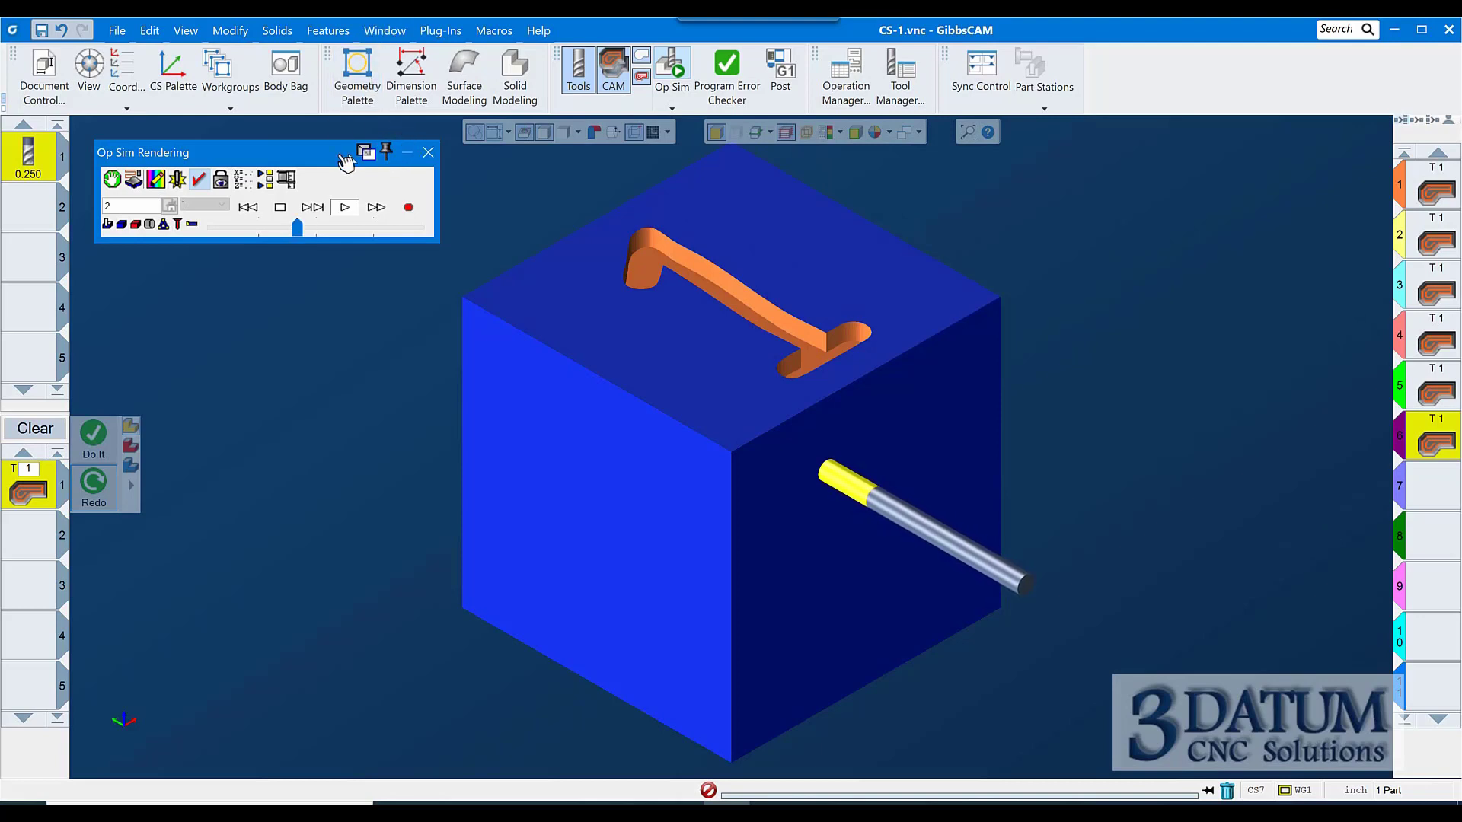
# - Lock the simulation's point of view to Machine
pyautogui.click(220, 179)
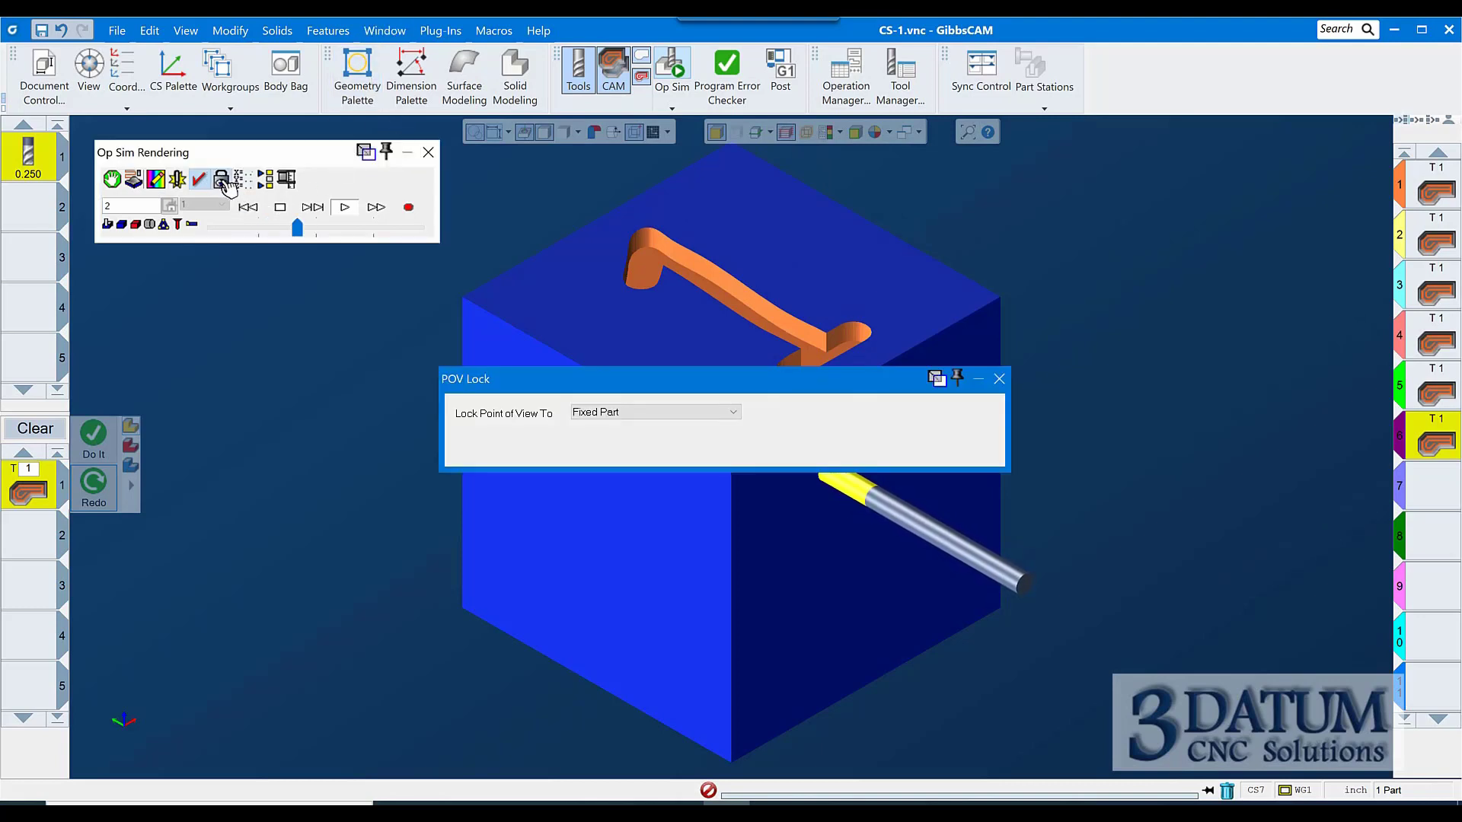
pyautogui.click(609, 414)
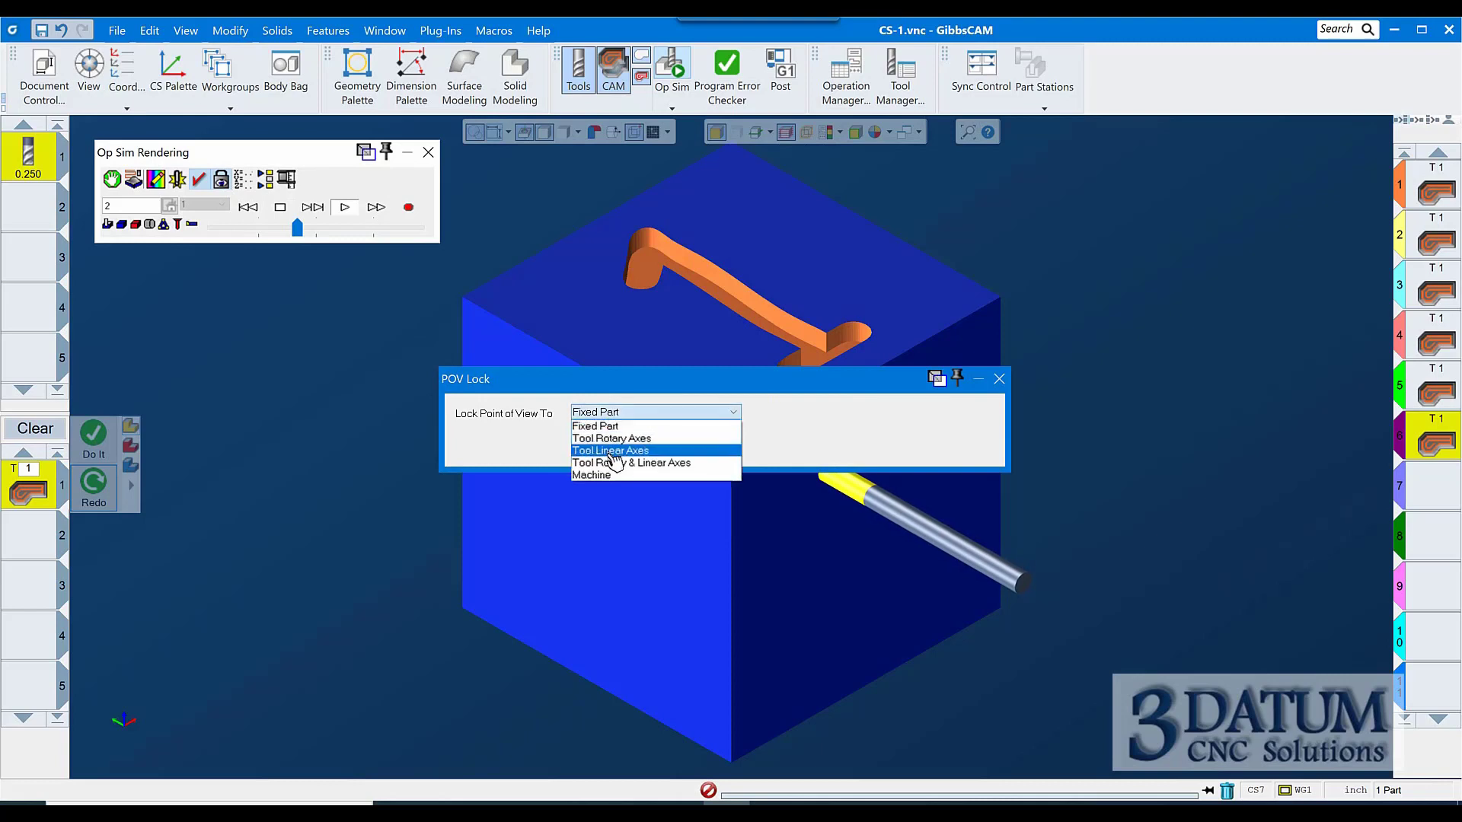
pyautogui.click(614, 475)
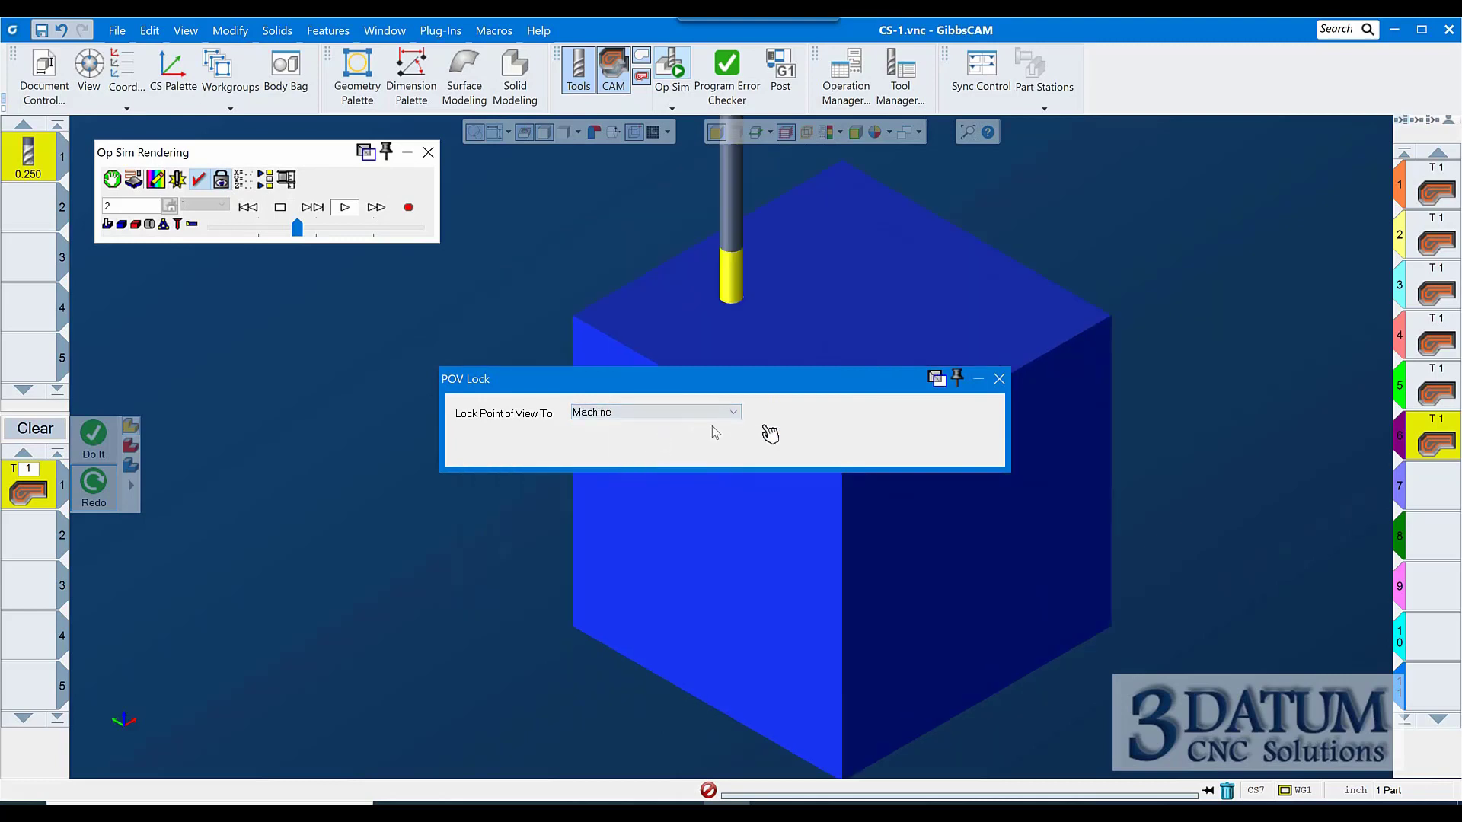
pyautogui.click(1000, 378)
# - Watch the simulation through to the end of the program at an adjusted playback speed, and close Op Sim
pyautogui.moveTo(870, 355); pyautogui.dragTo(1160, 493, button='middle')
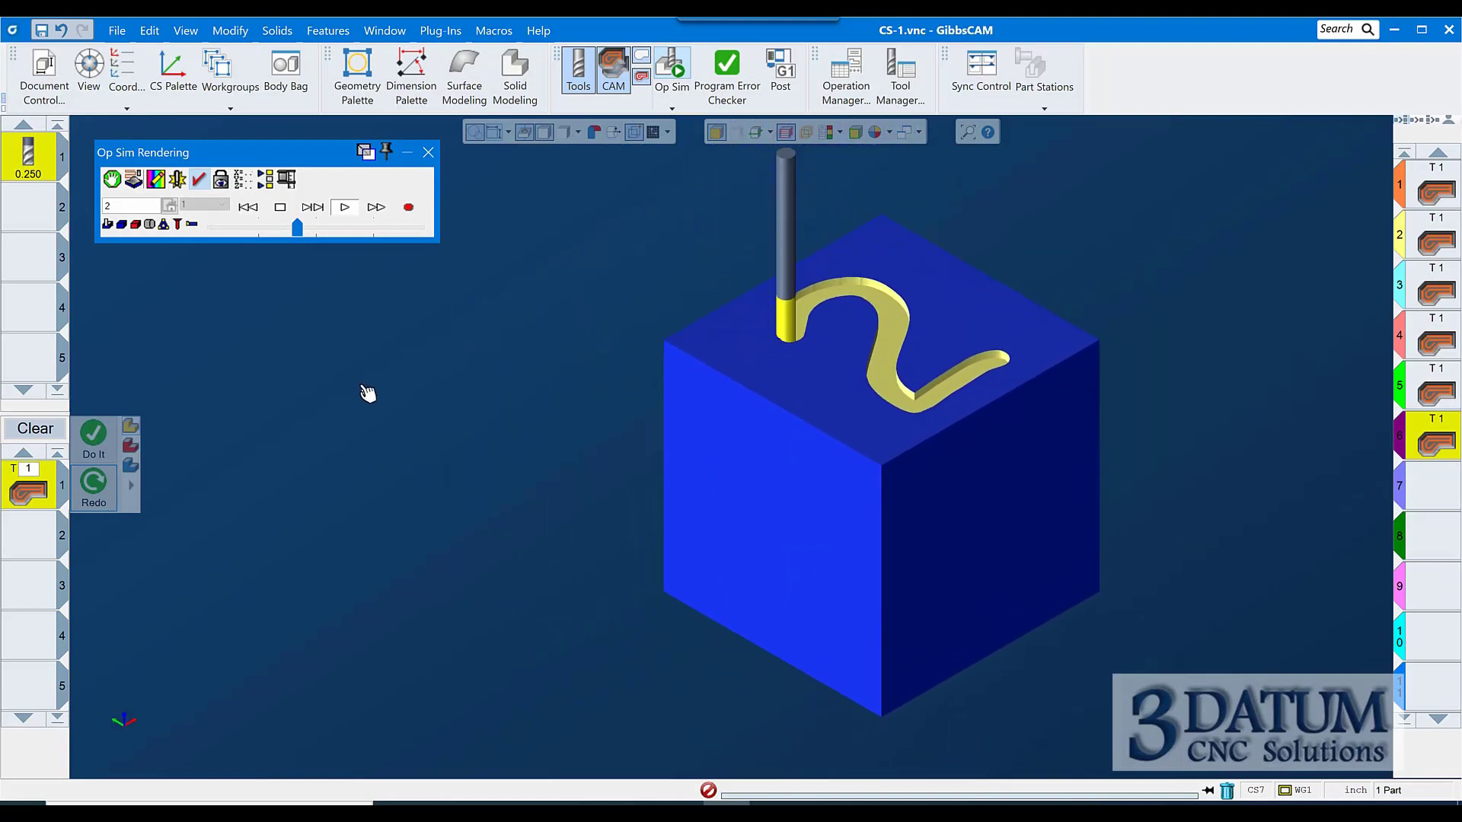
pyautogui.click(316, 228)
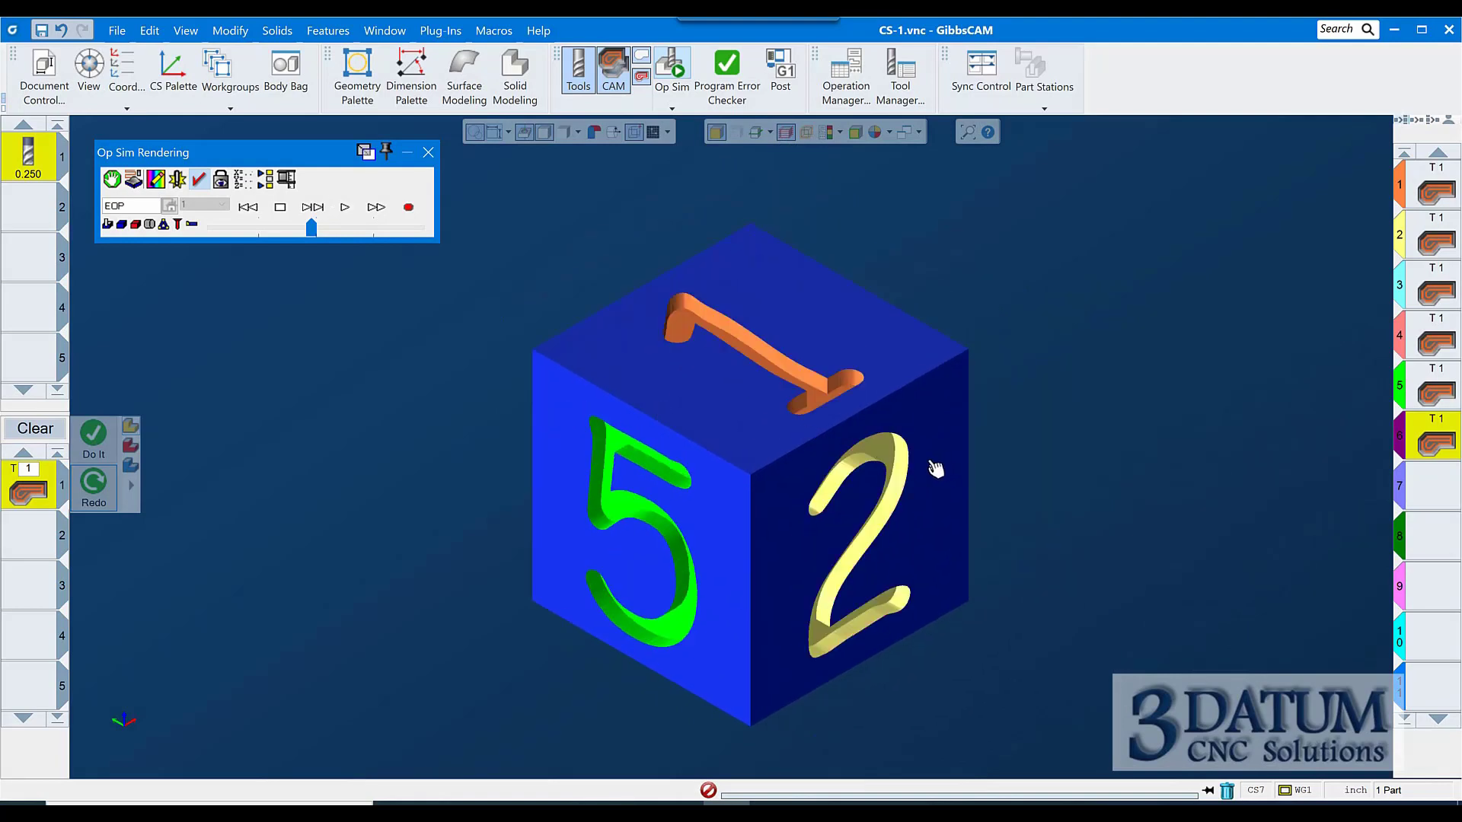
pyautogui.click(430, 154)
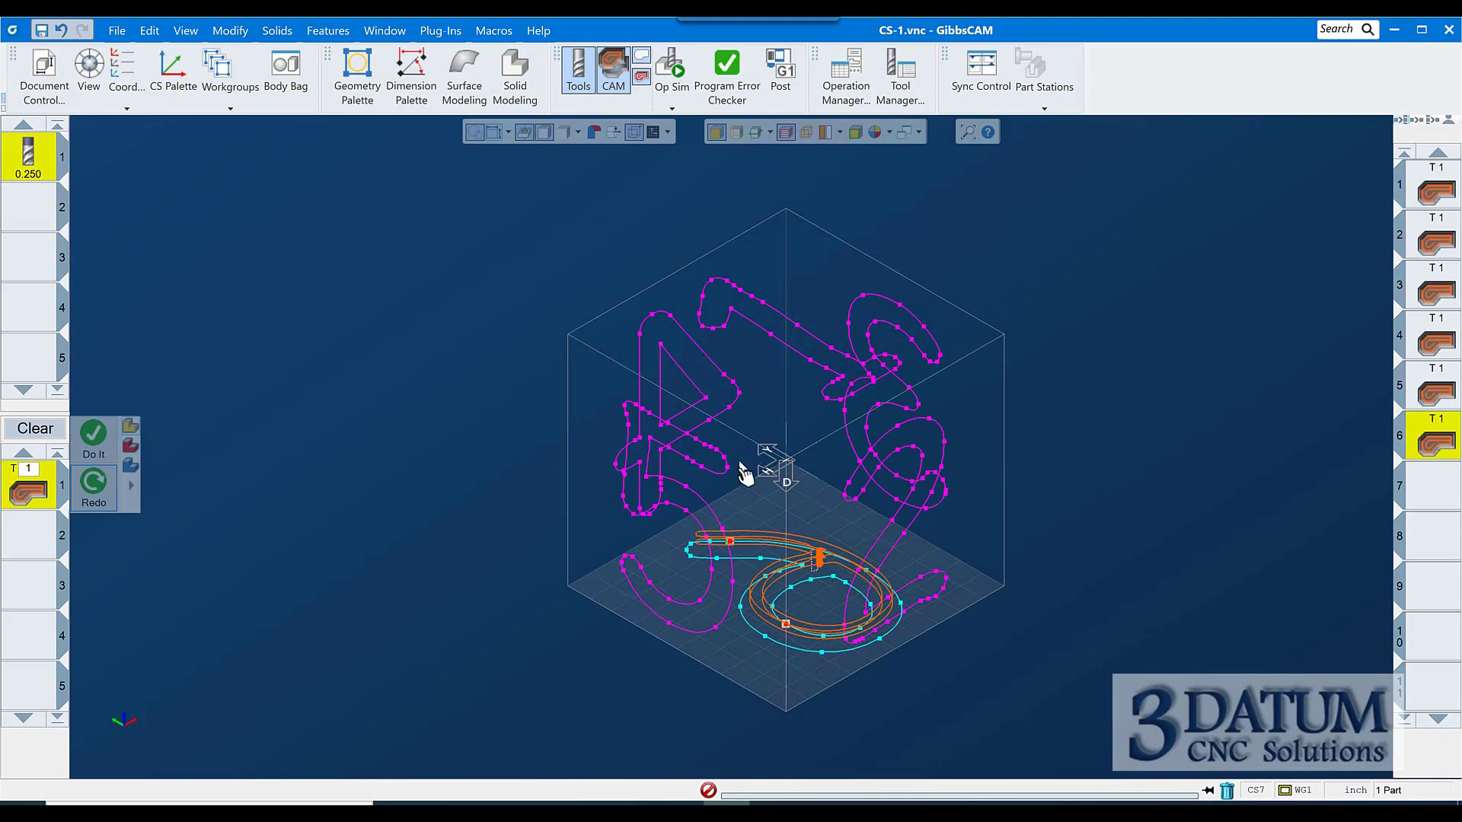
pyautogui.moveTo(652, 692); pyautogui.dragTo(581, 512)
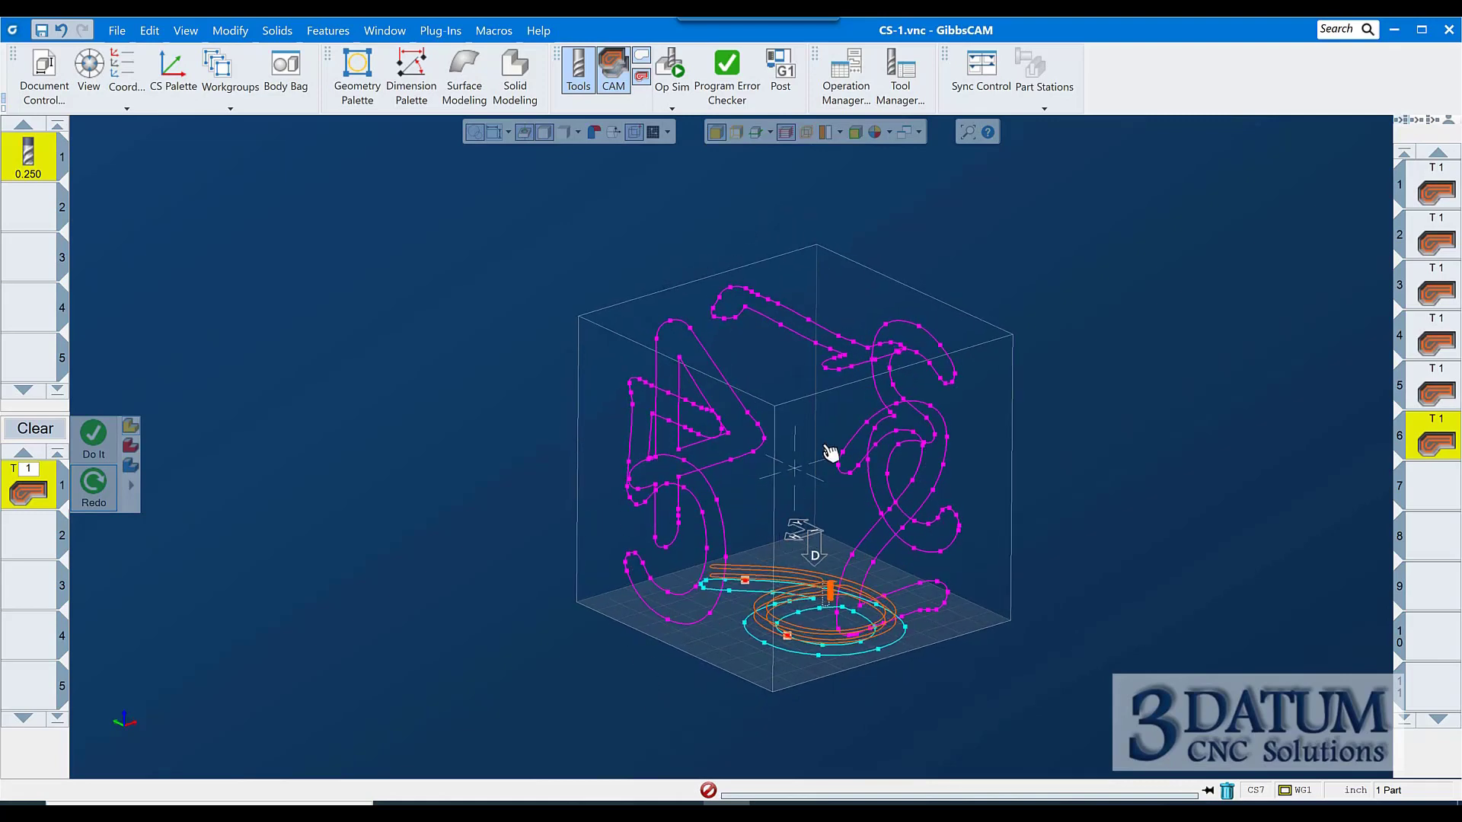